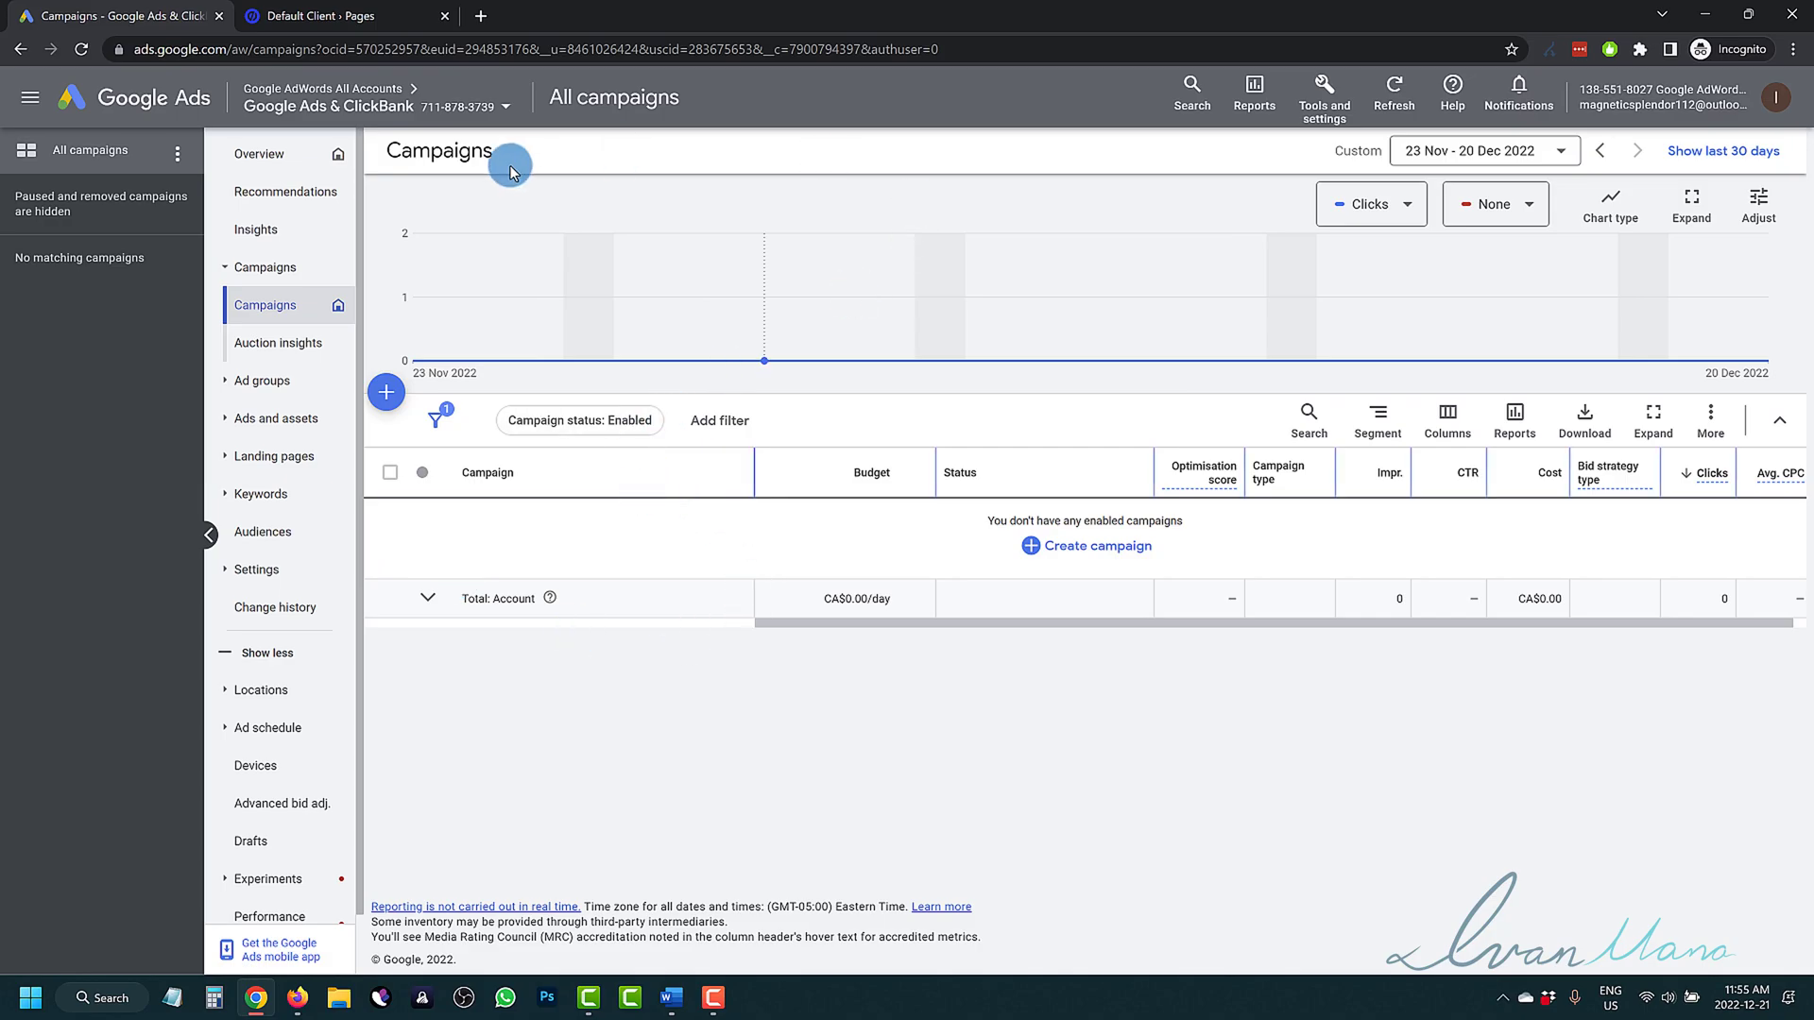
Switch to Unbounce and look over the Ted's Woodworking landing page and thank-you page entries
left_click(302, 16)
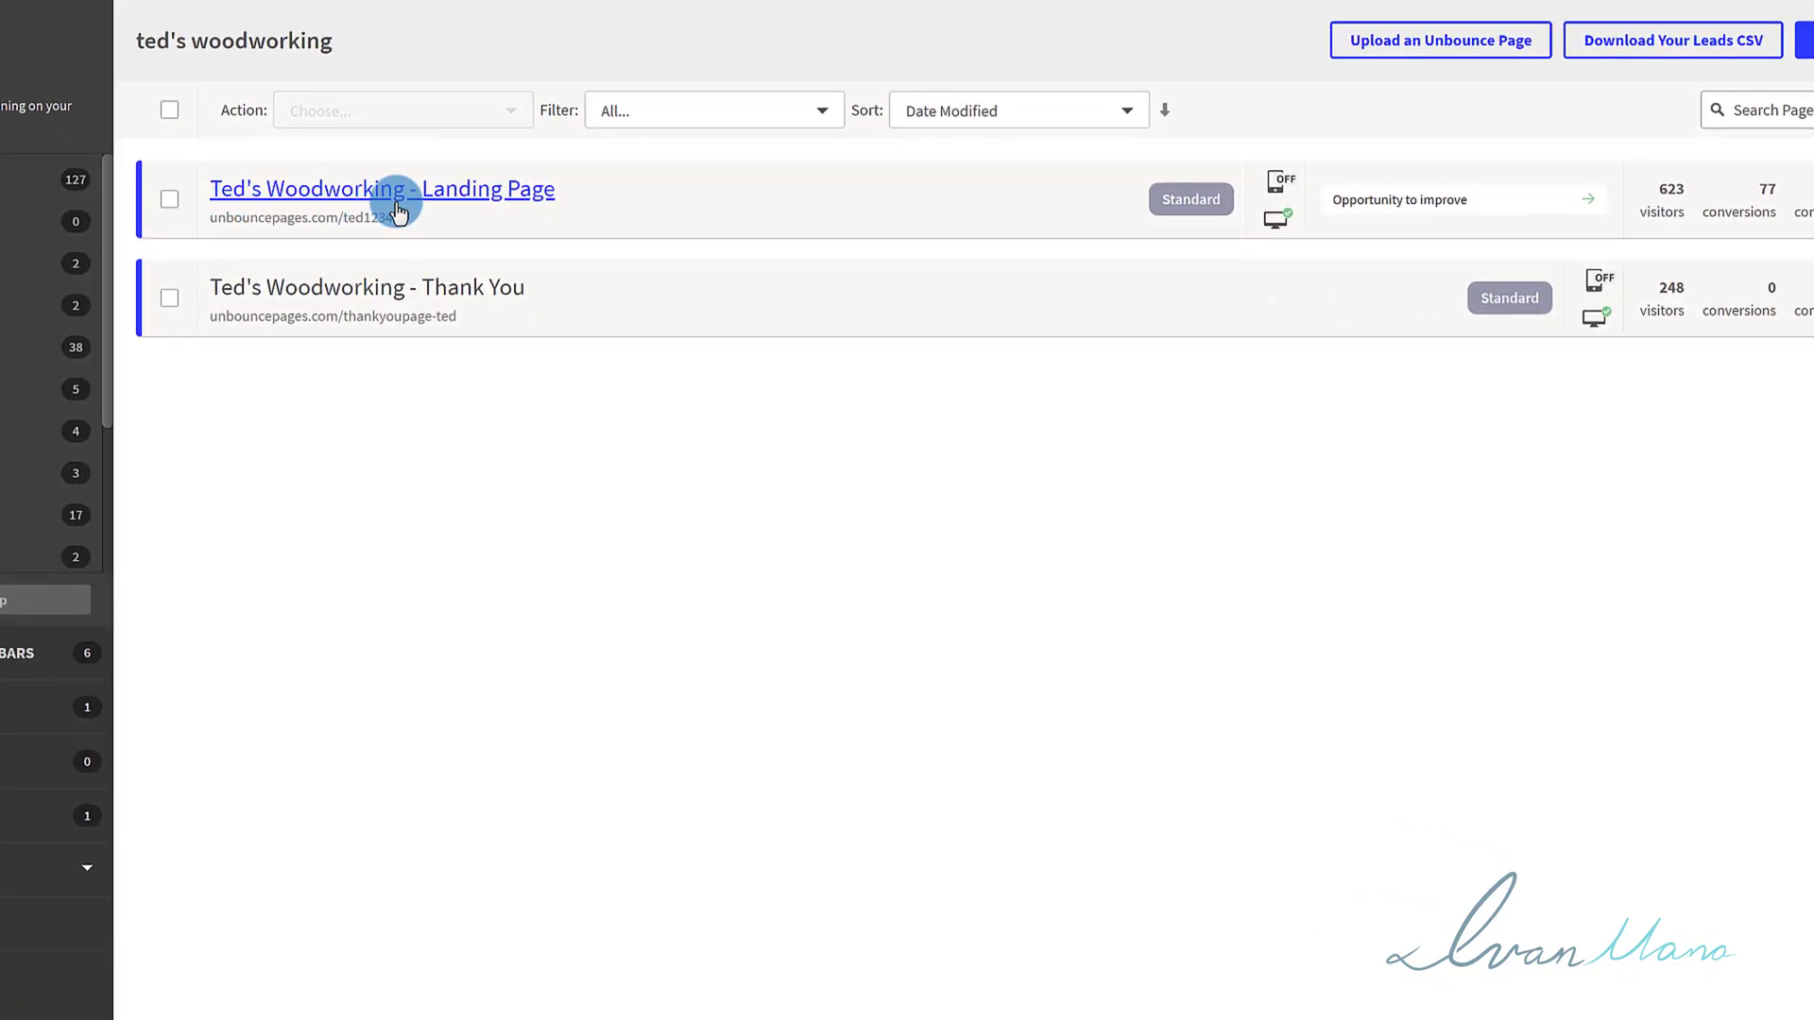
left_click(364, 276)
left_click(378, 286)
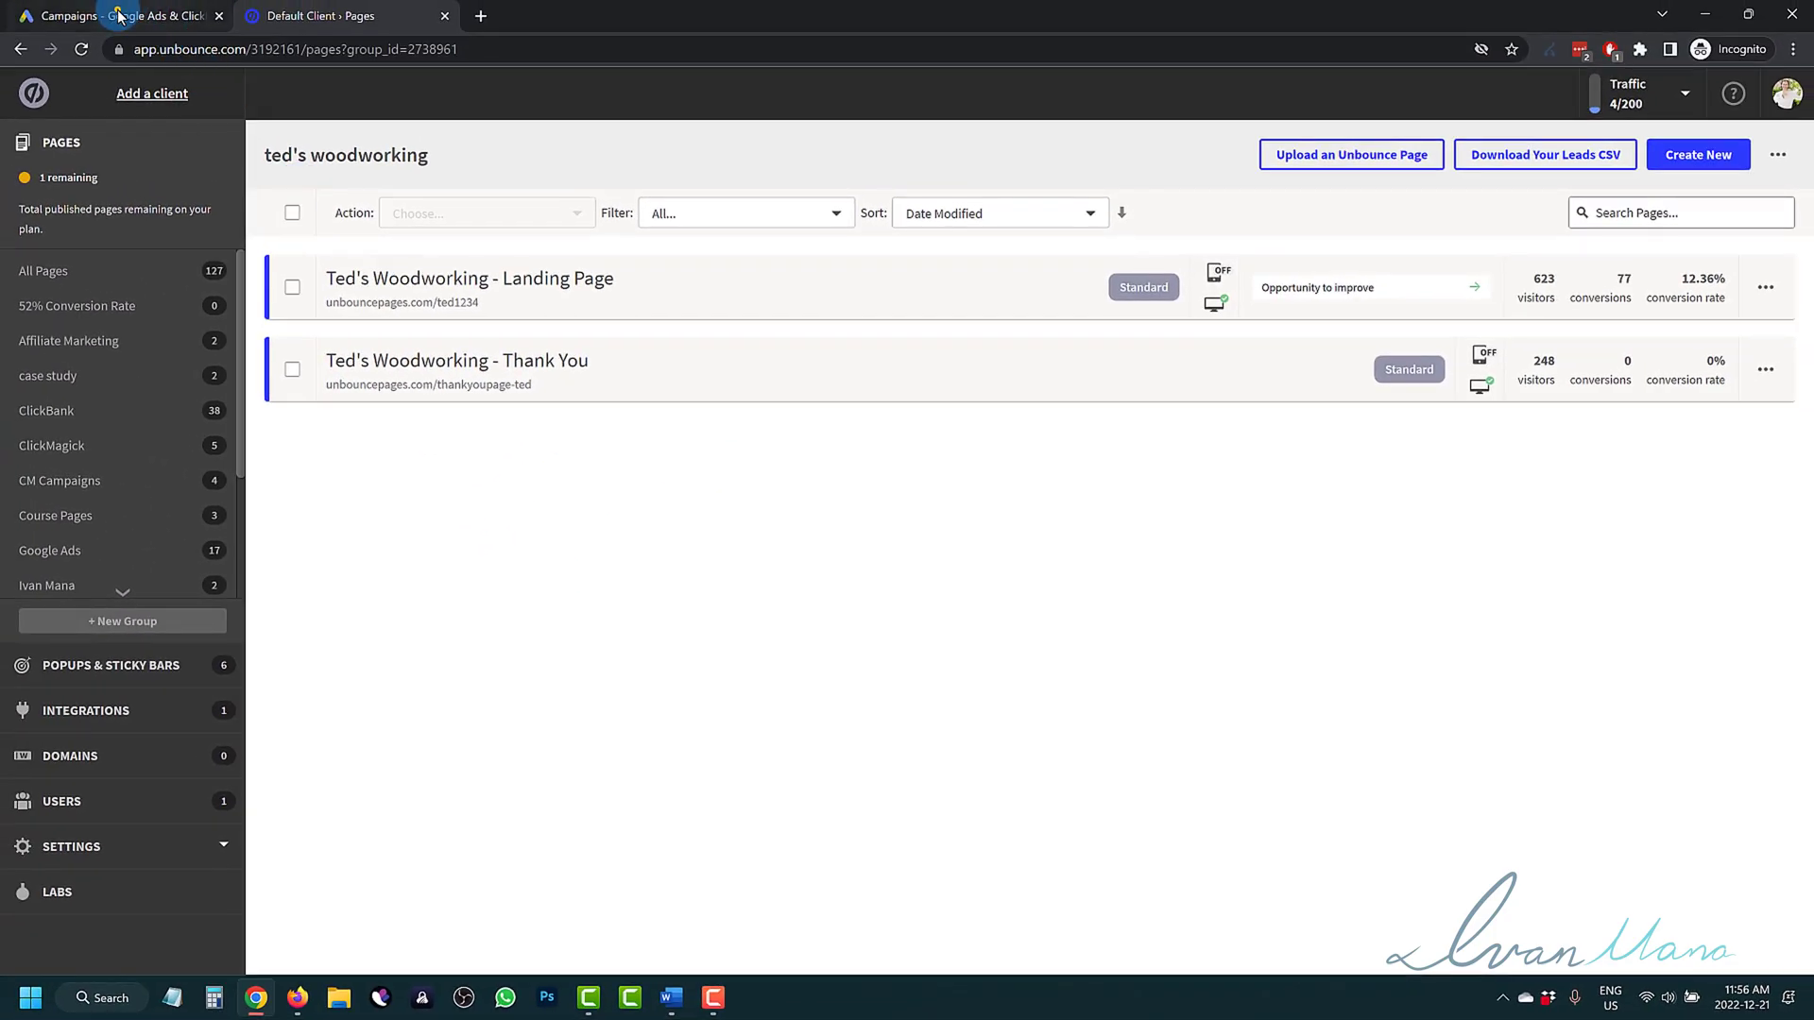
Switch to Google Ads and start a new conversion action that tracks website conversions
left_click(118, 16)
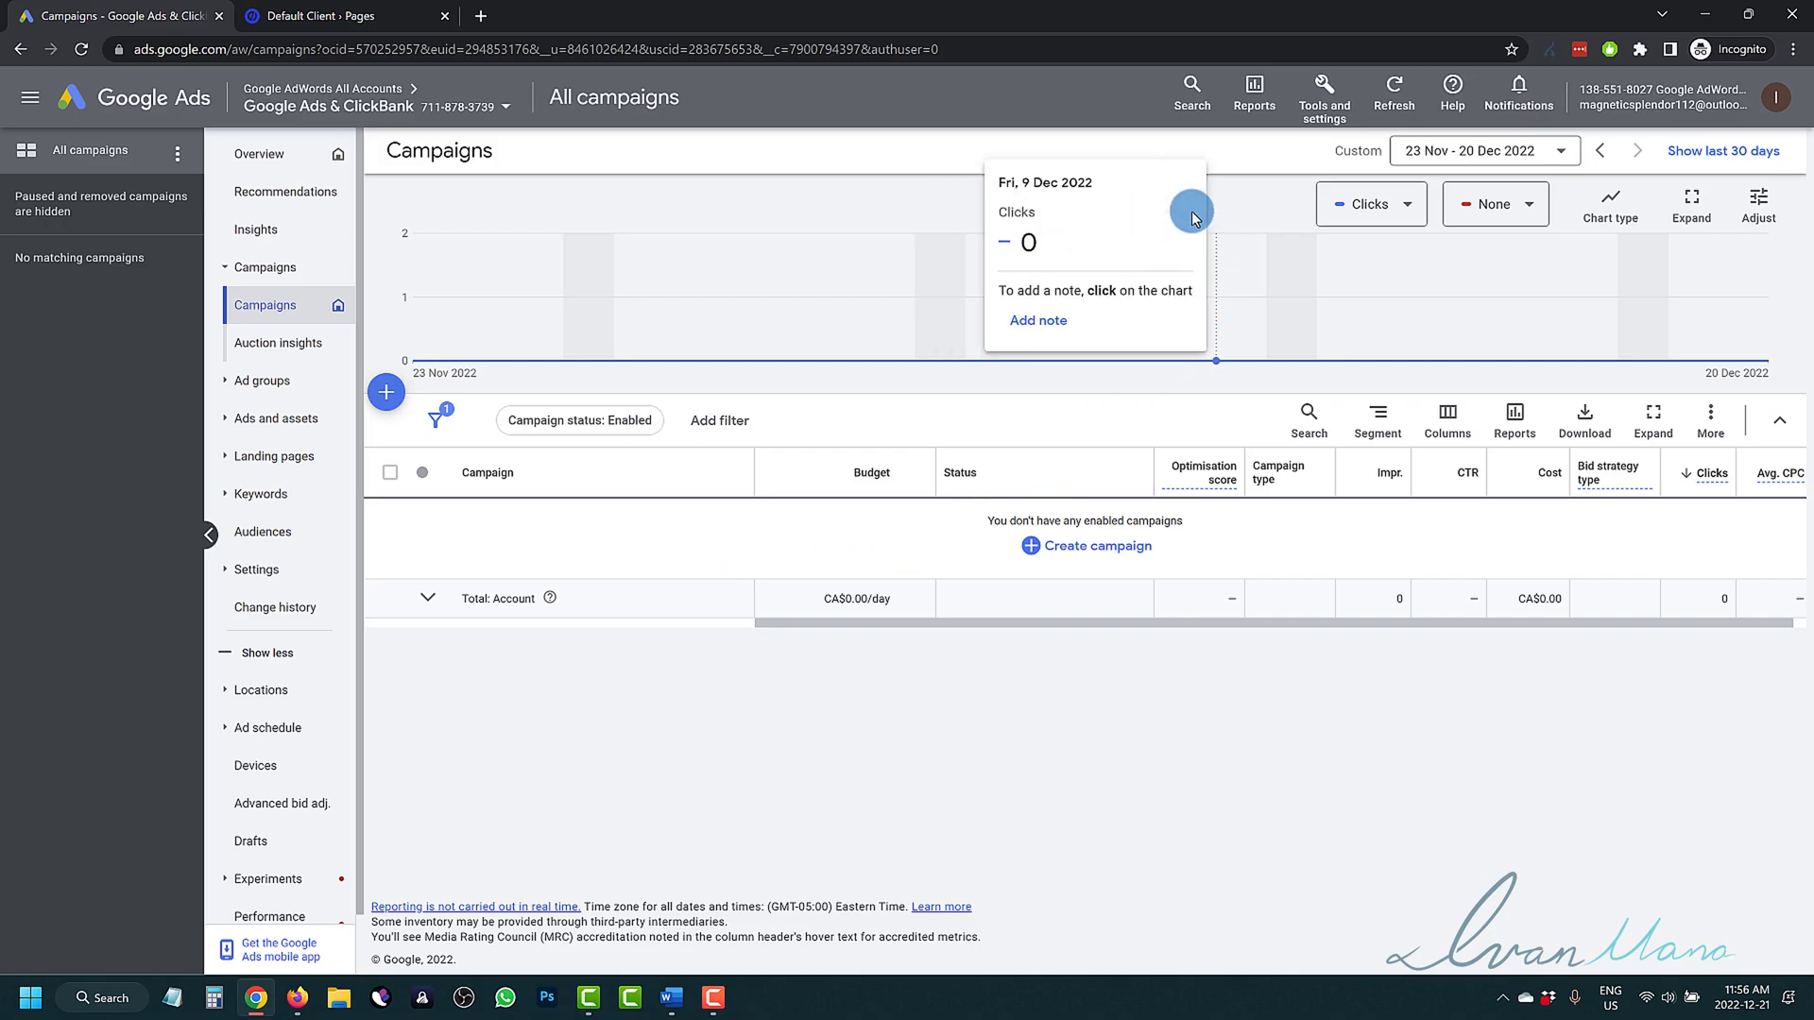
left_click(1324, 109)
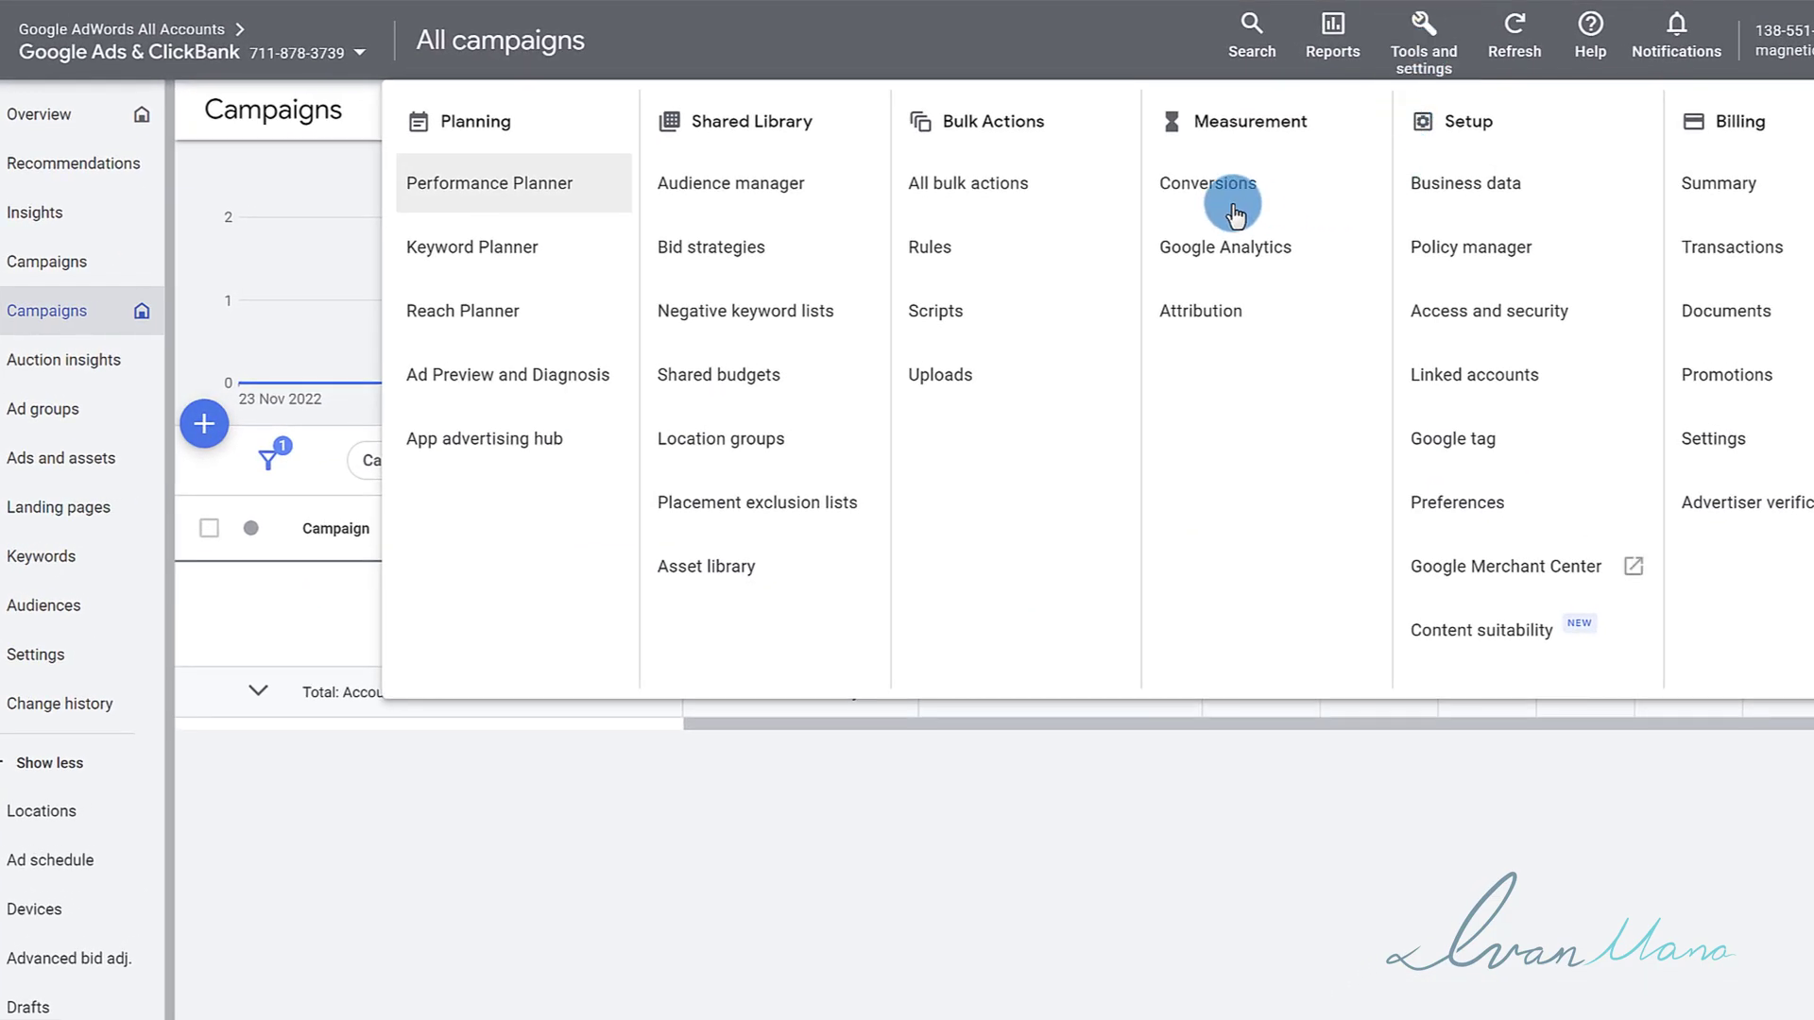
left_click(1228, 183)
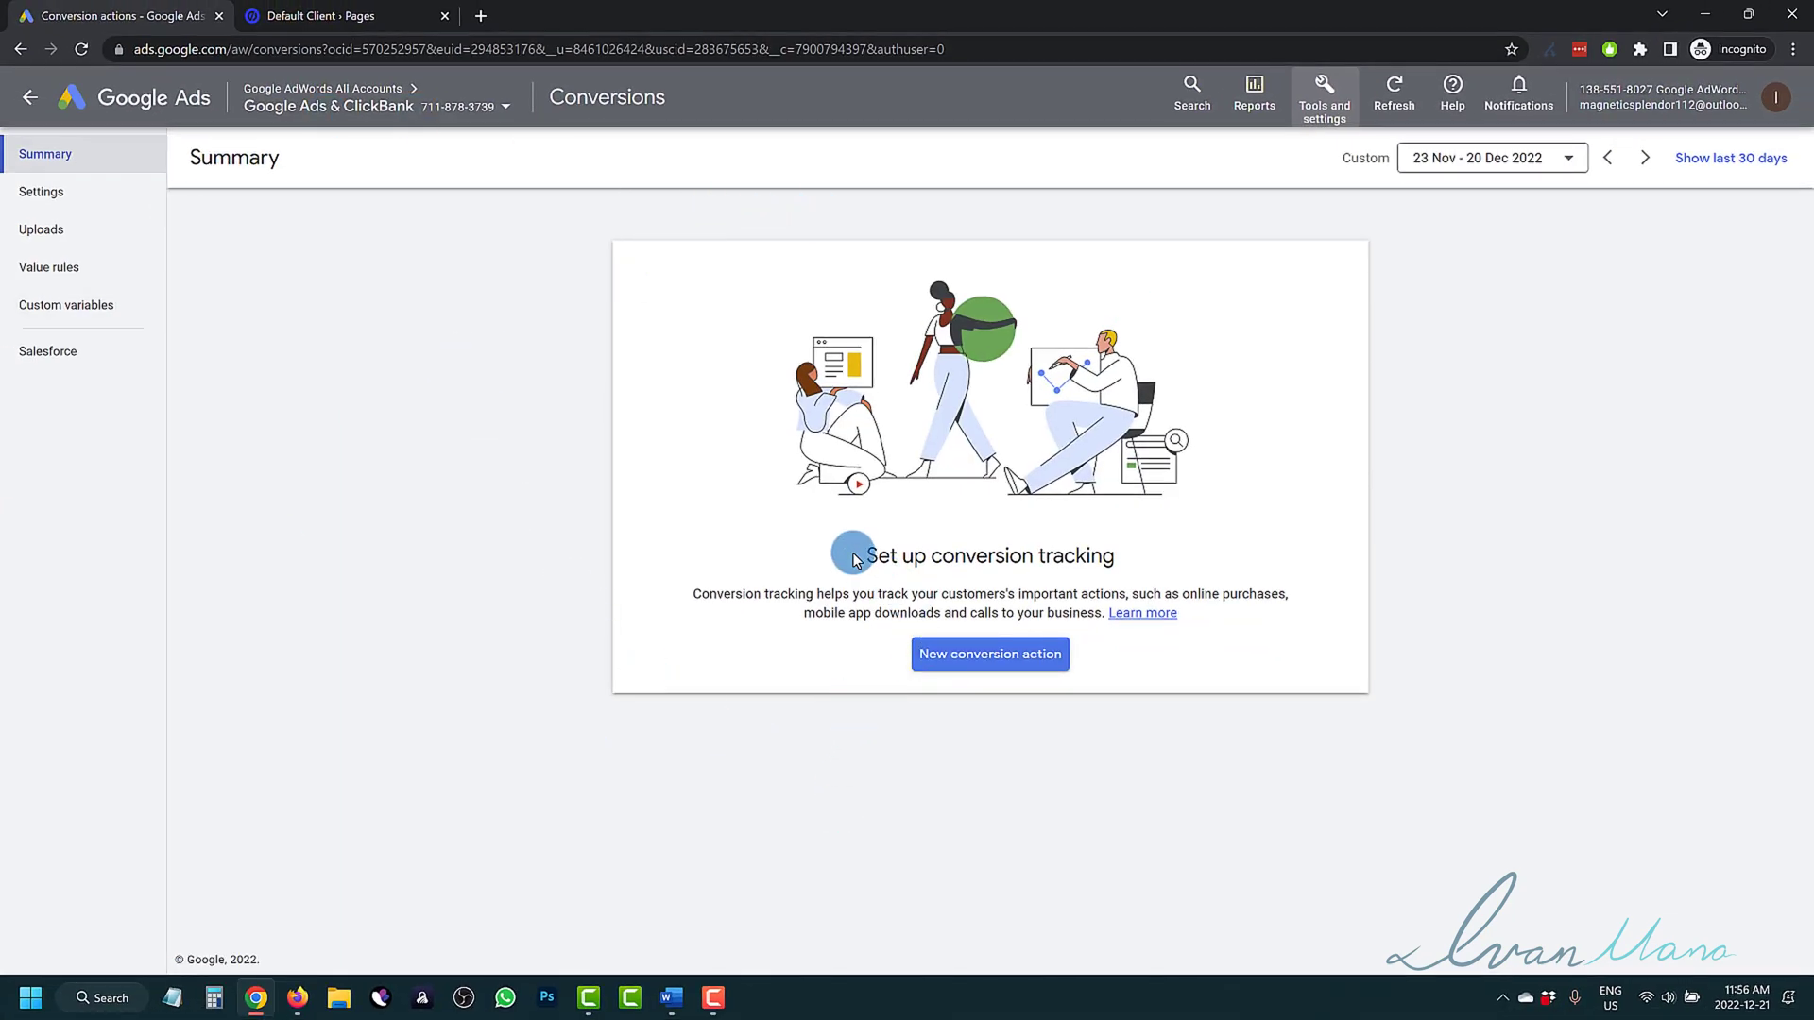
left_click_drag(853, 557, 1186, 563)
left_click(1018, 569)
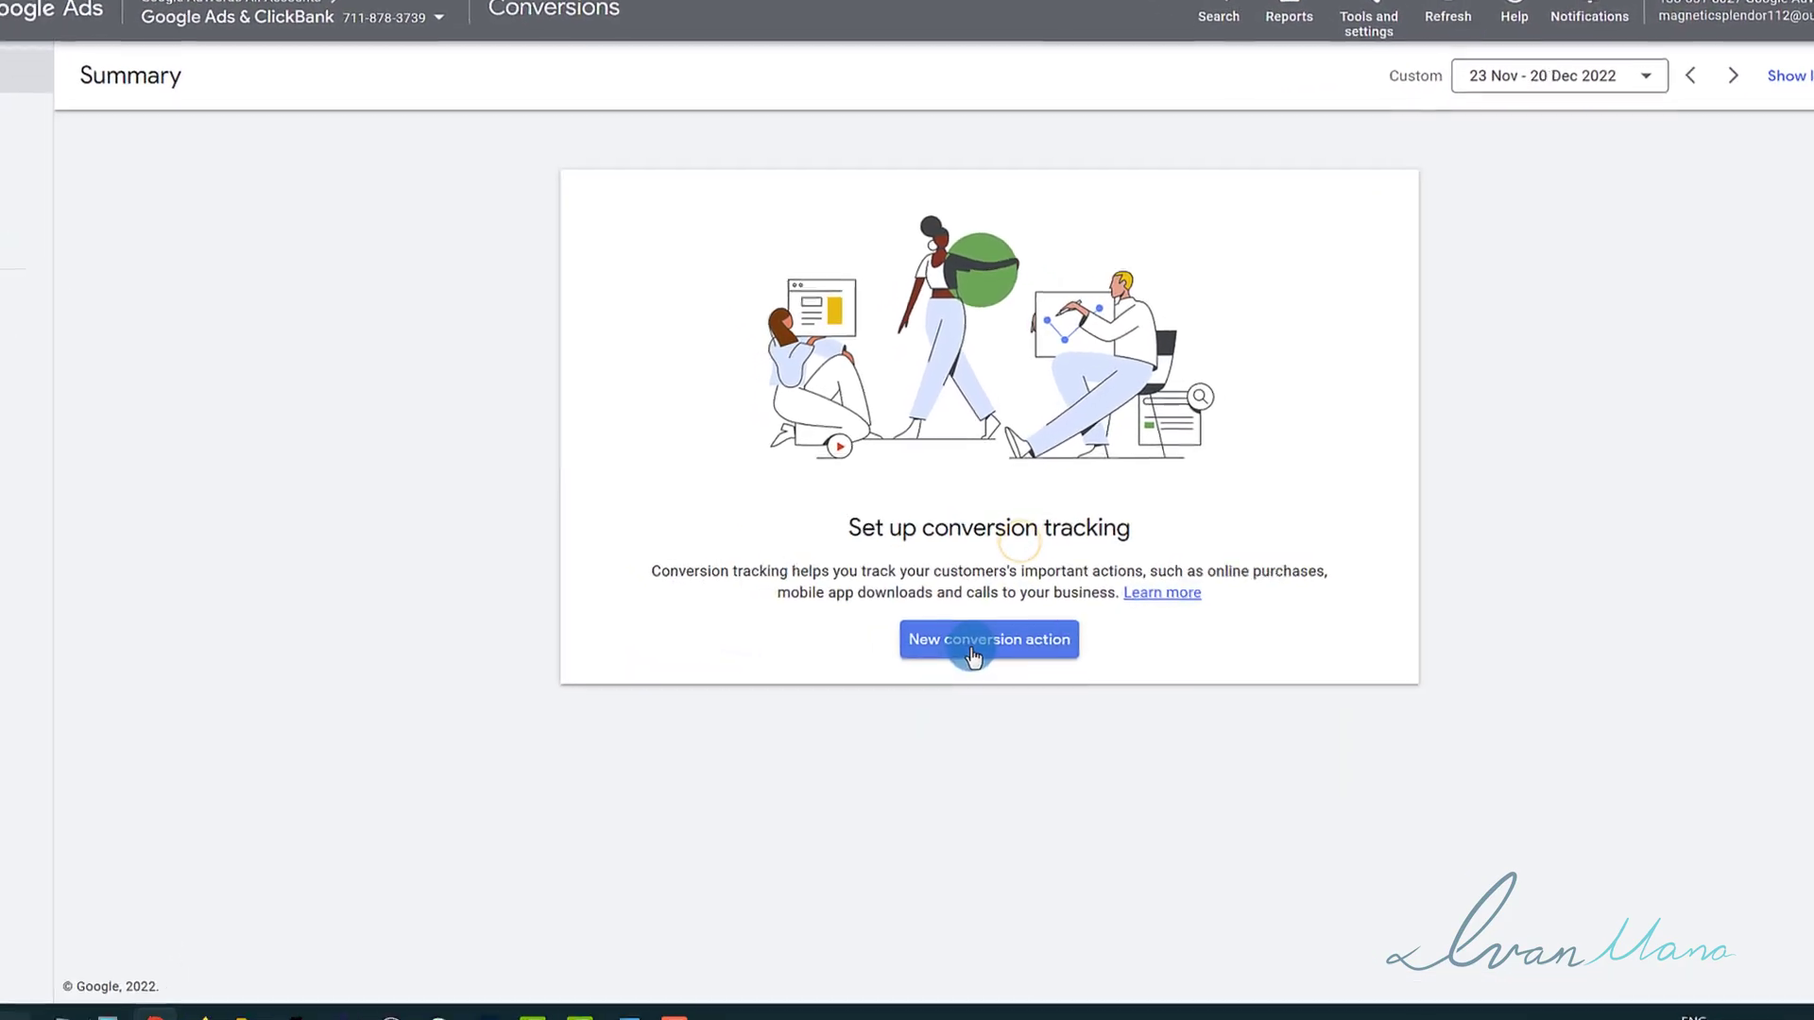
left_click(973, 655)
left_click(504, 324)
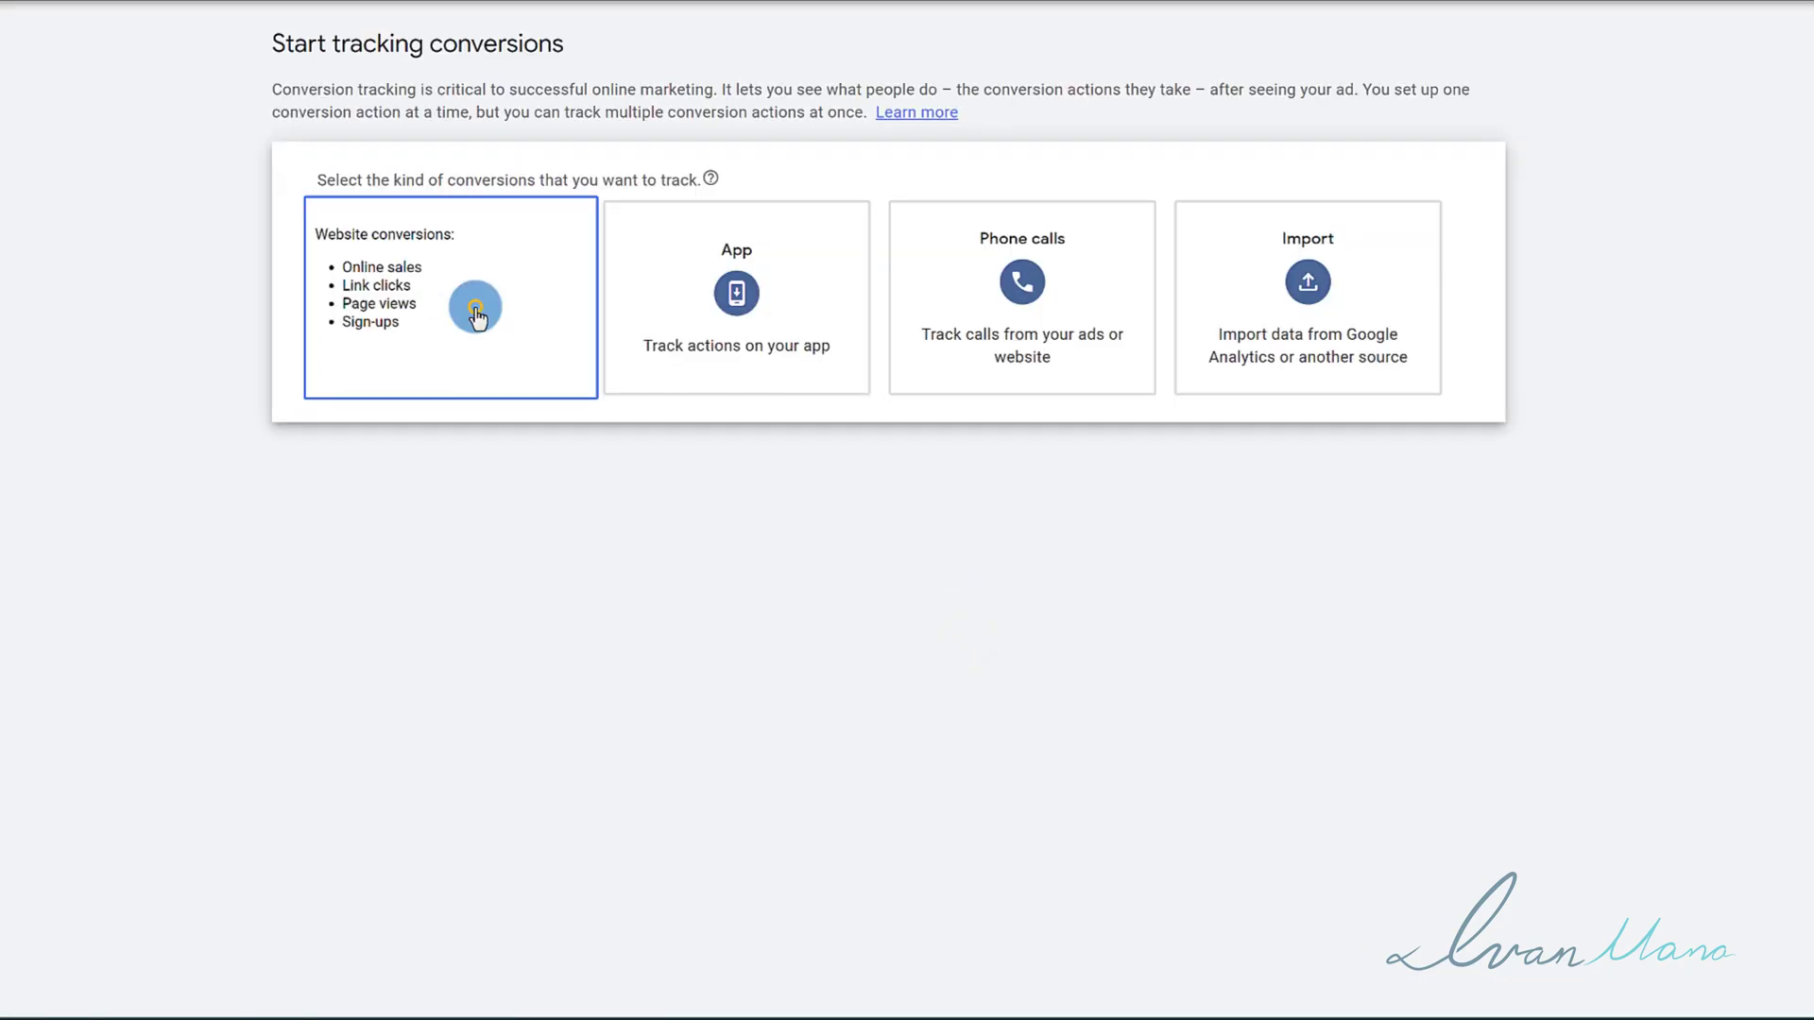
left_click(369, 17)
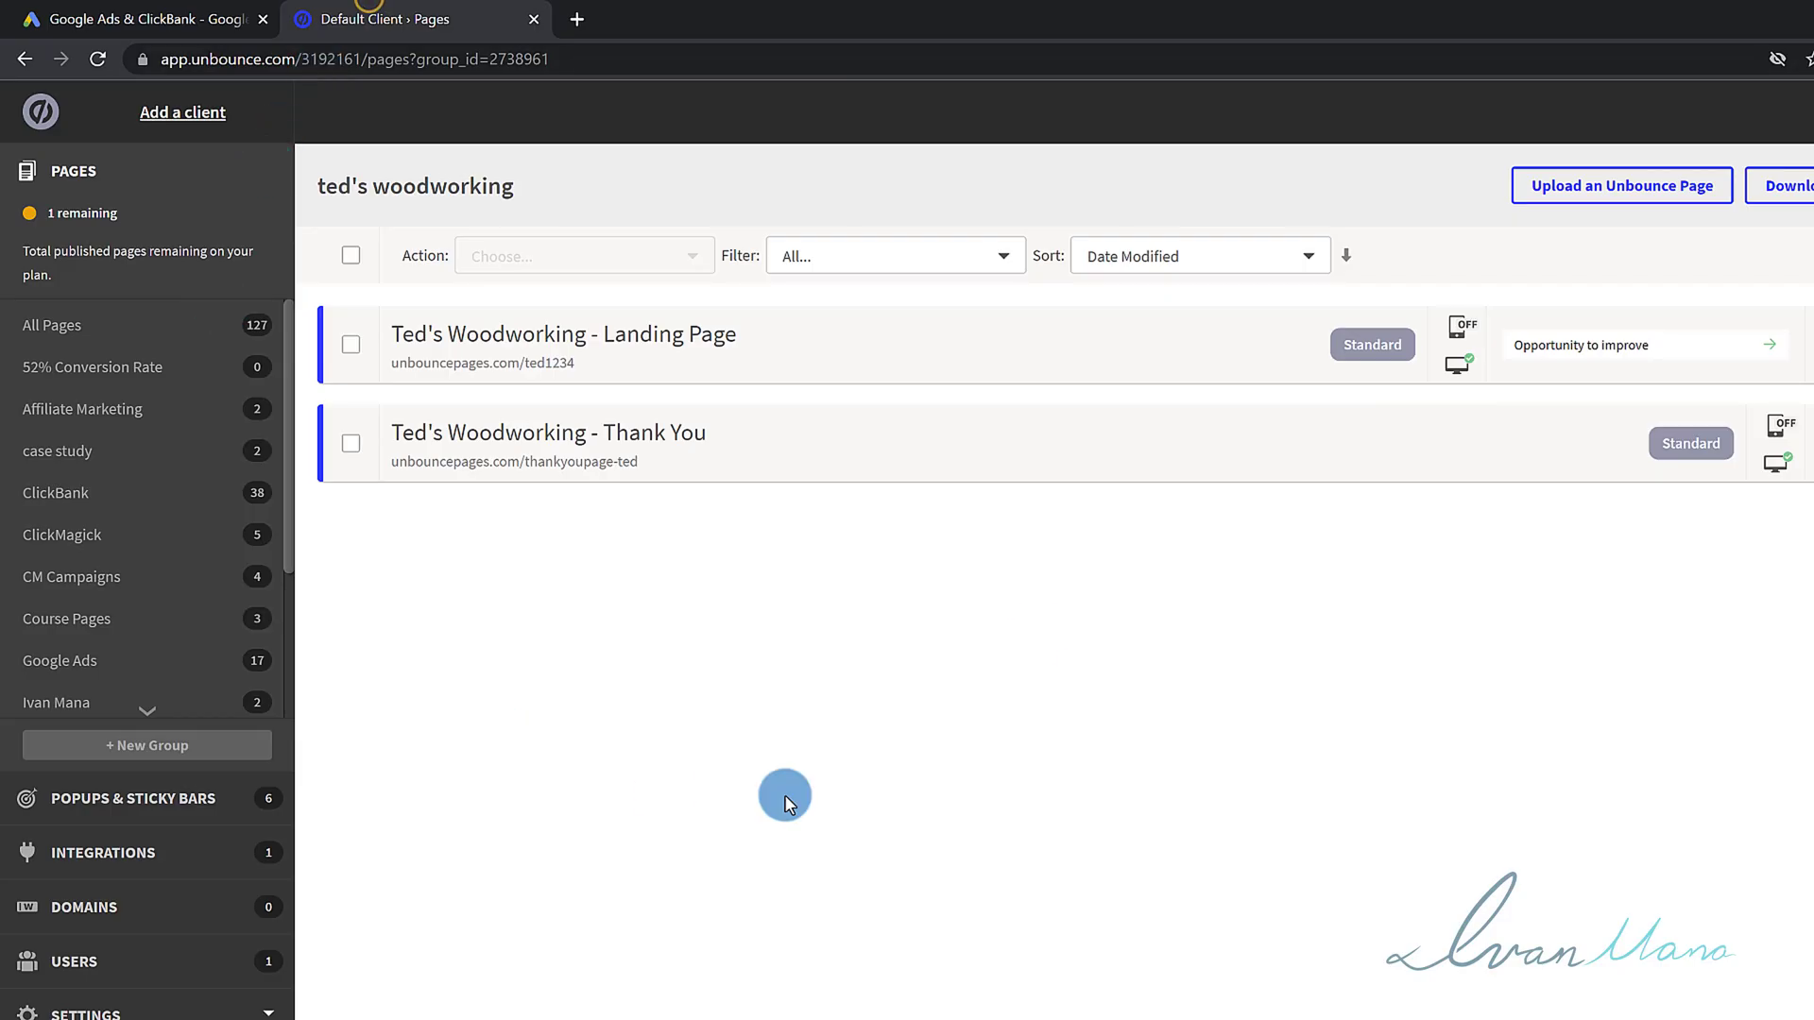
left_click(142, 15)
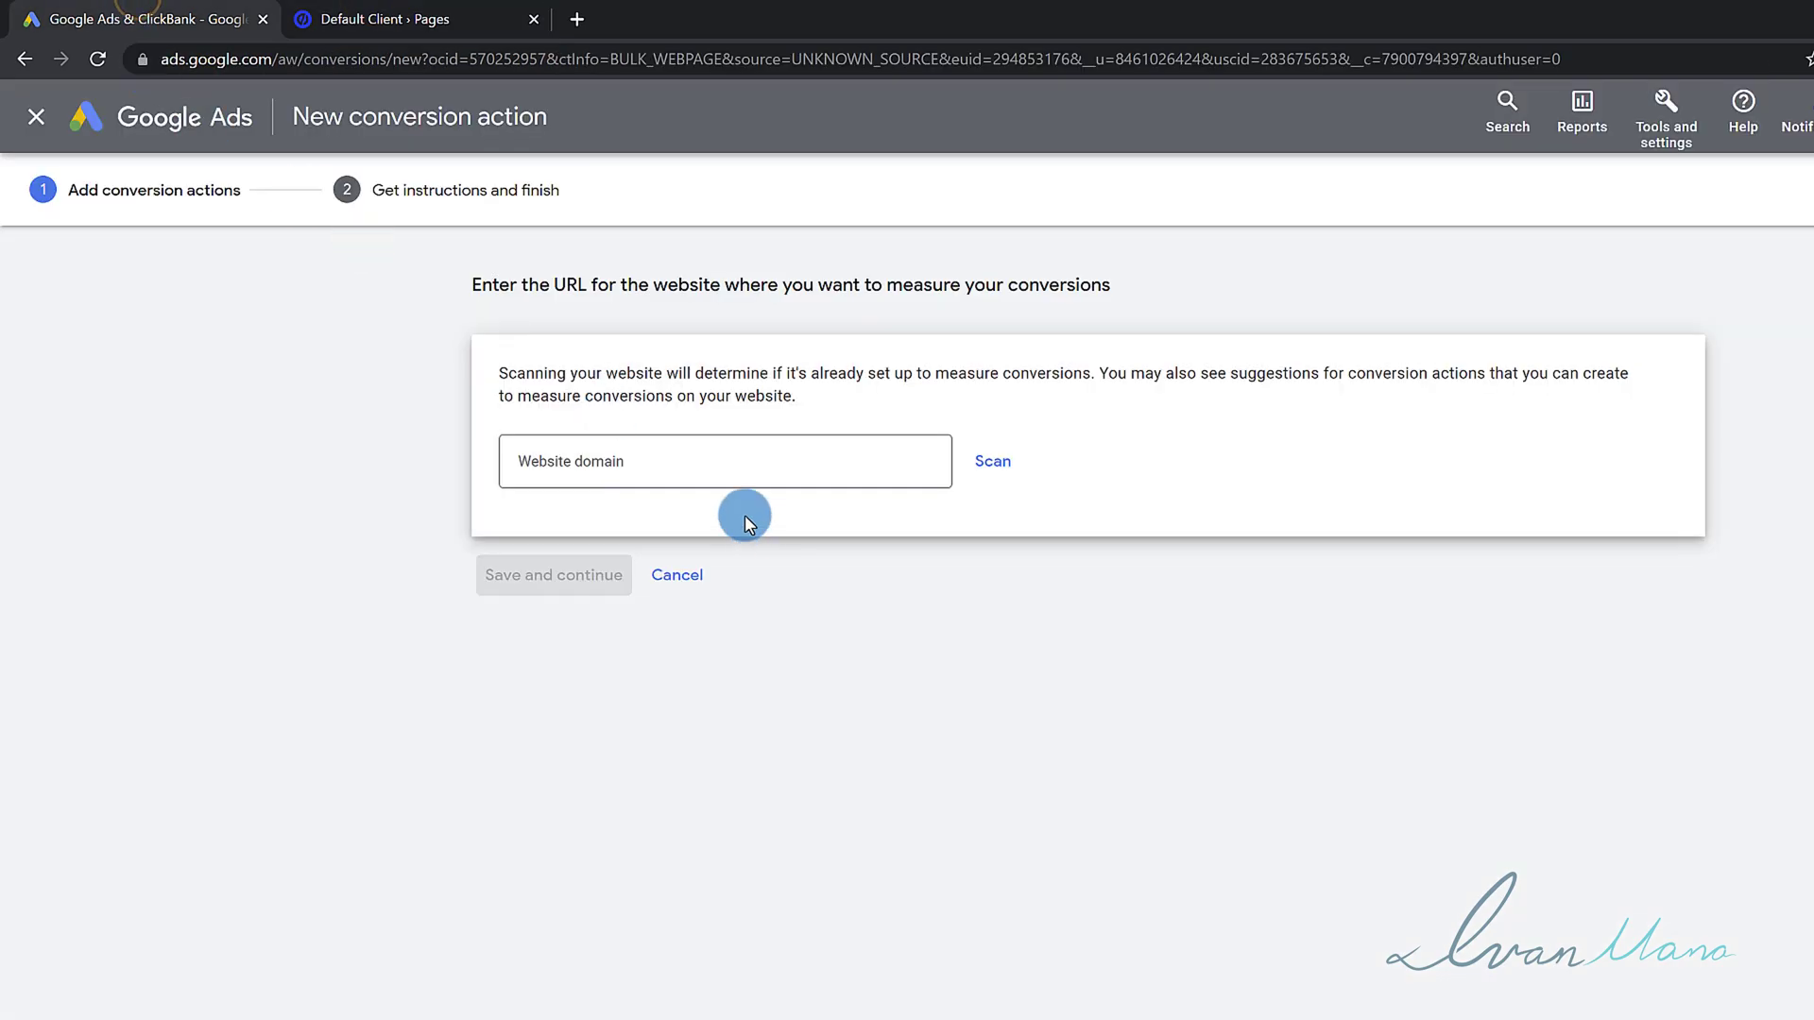
left_click(638, 463)
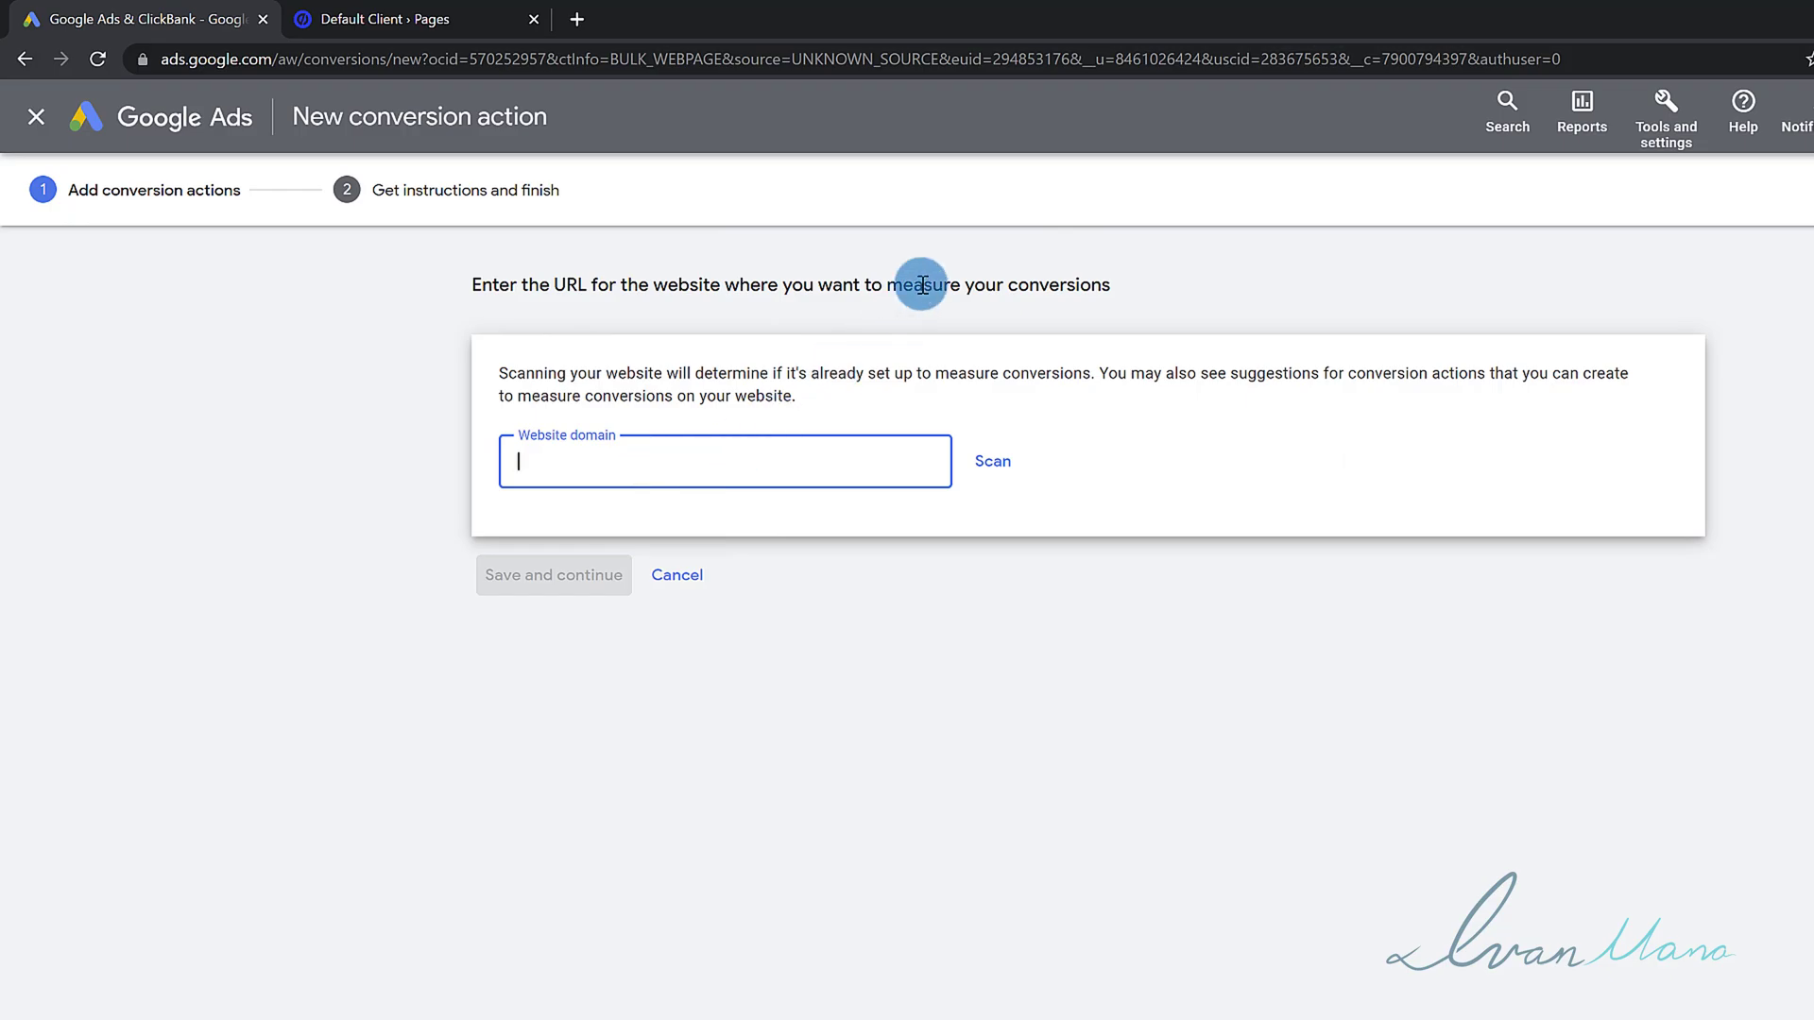
left_click_drag(493, 284, 1109, 284)
left_click(812, 283)
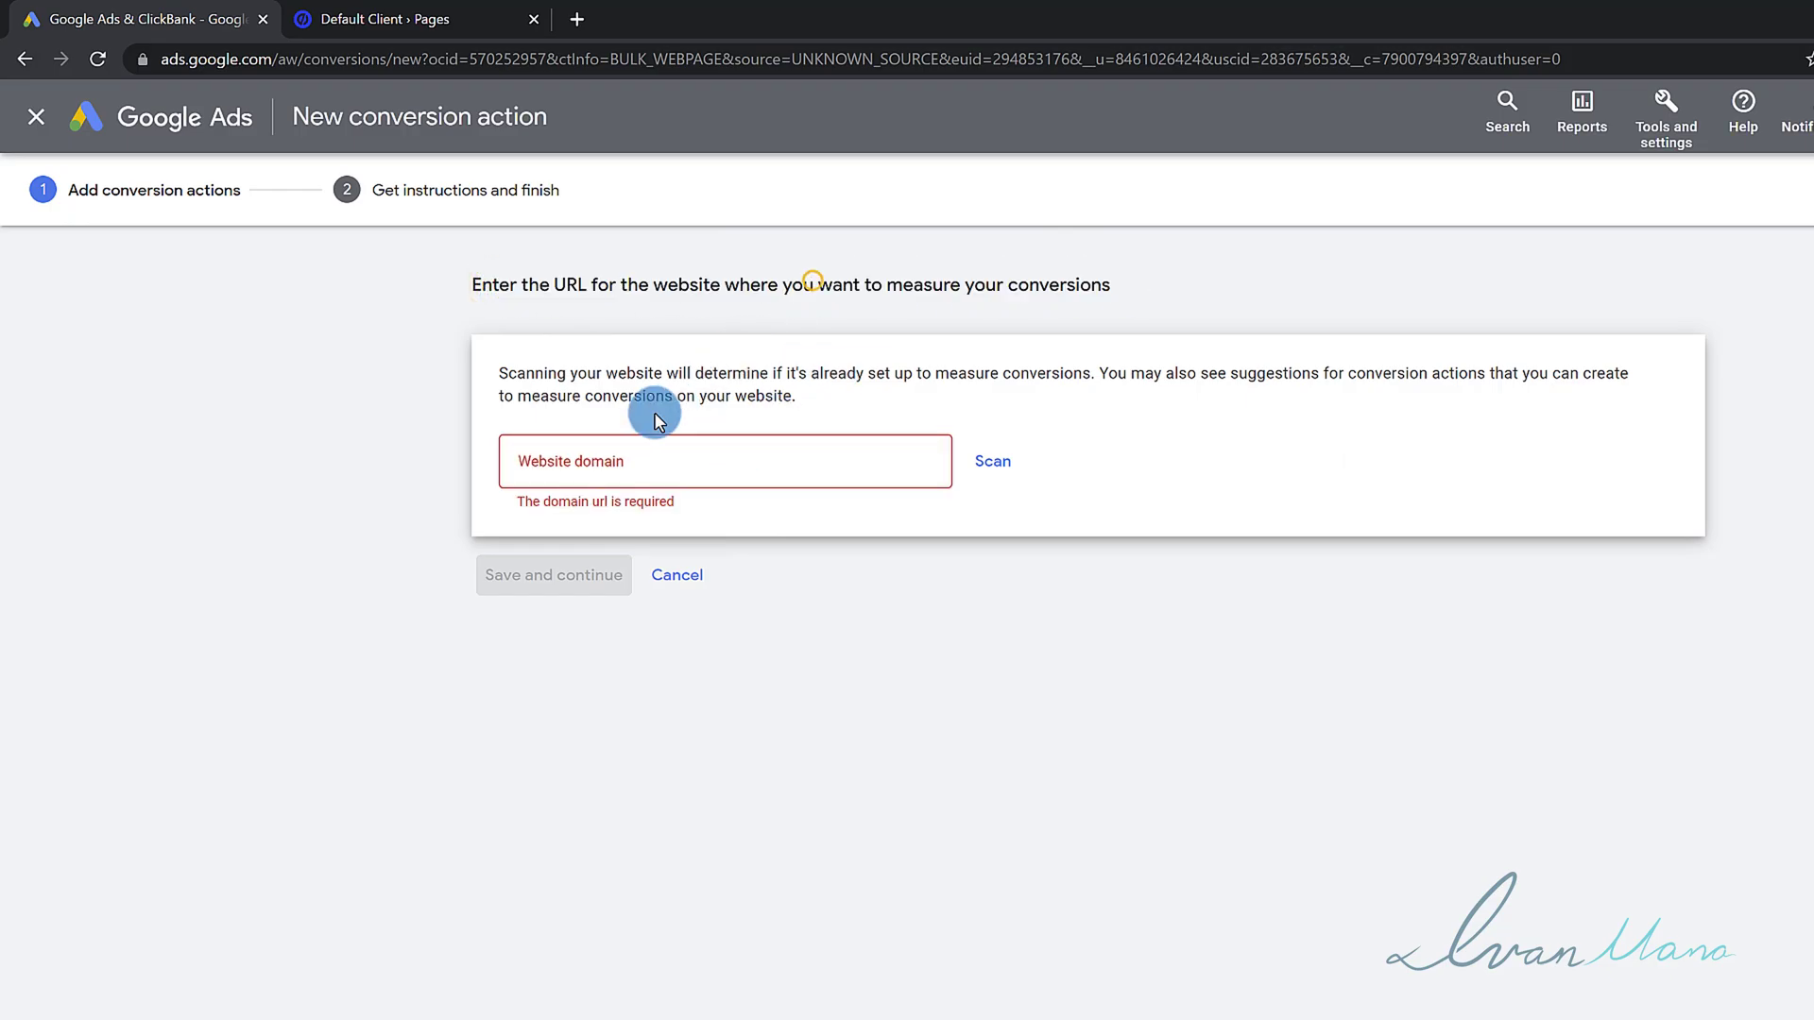
Switch to Unbounce, open the Ted's Woodworking - Thank You page and copy its link address
left_click(408, 16)
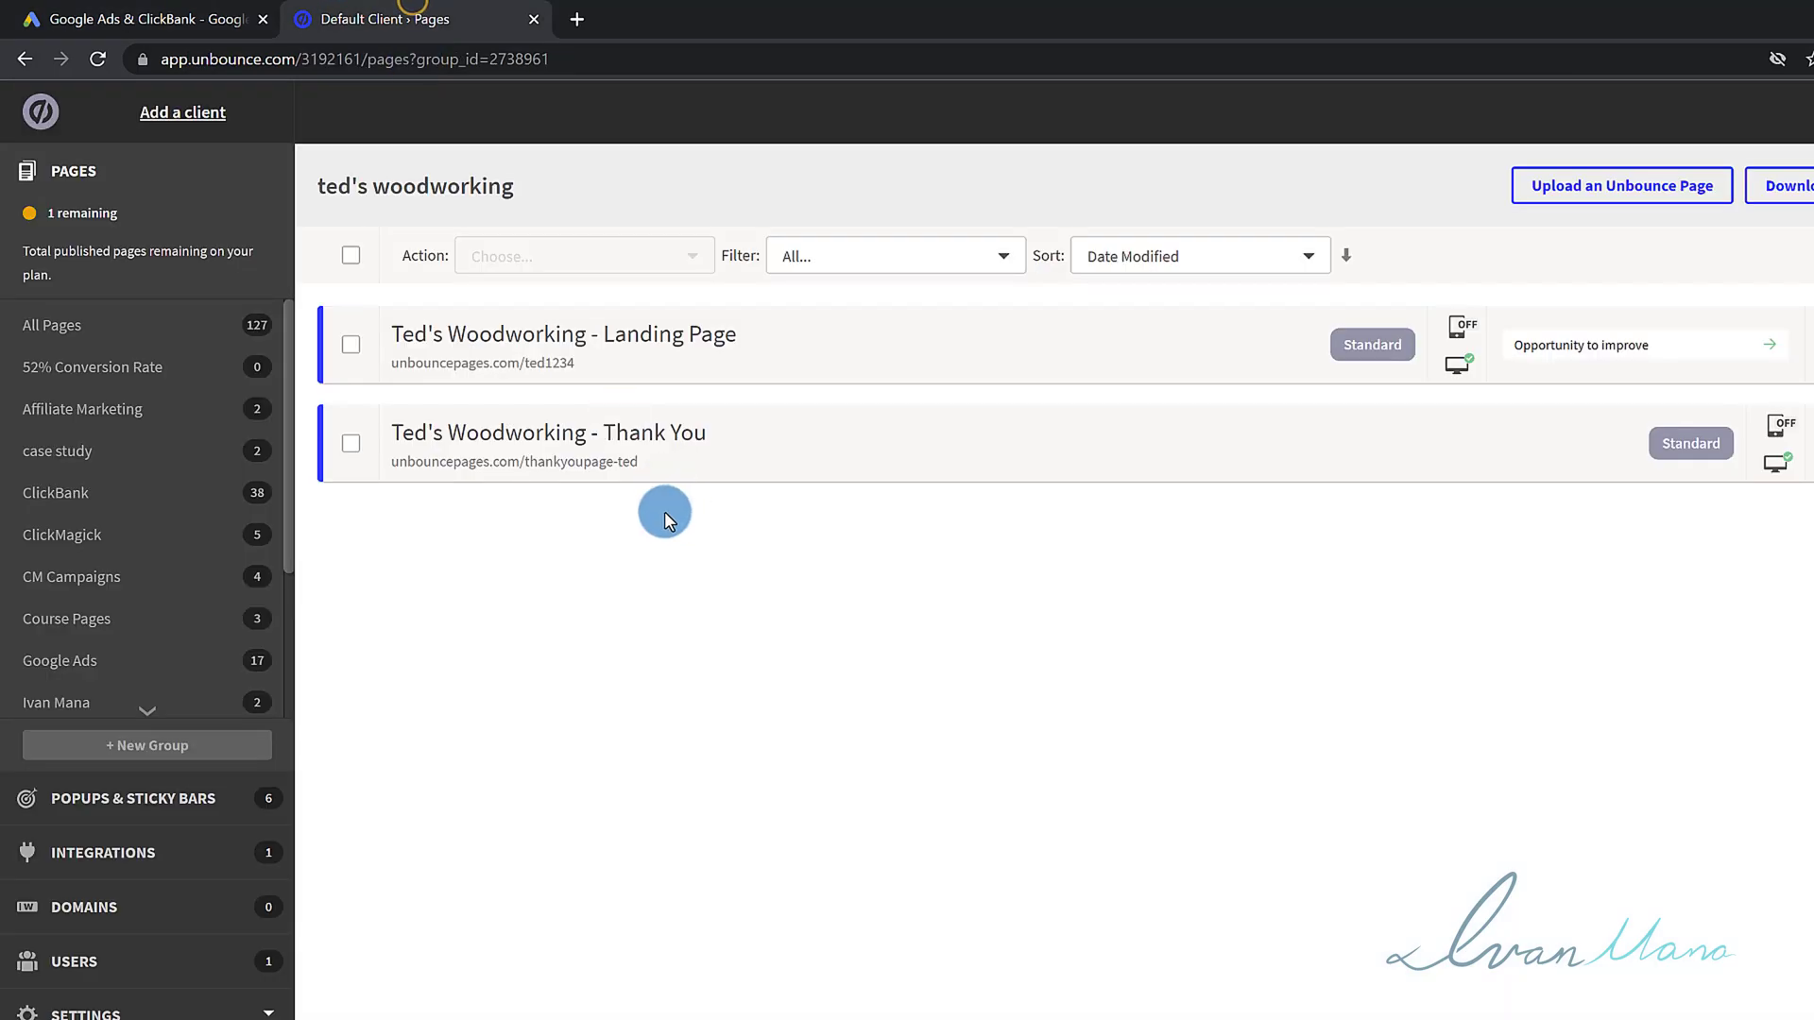
left_click(502, 434)
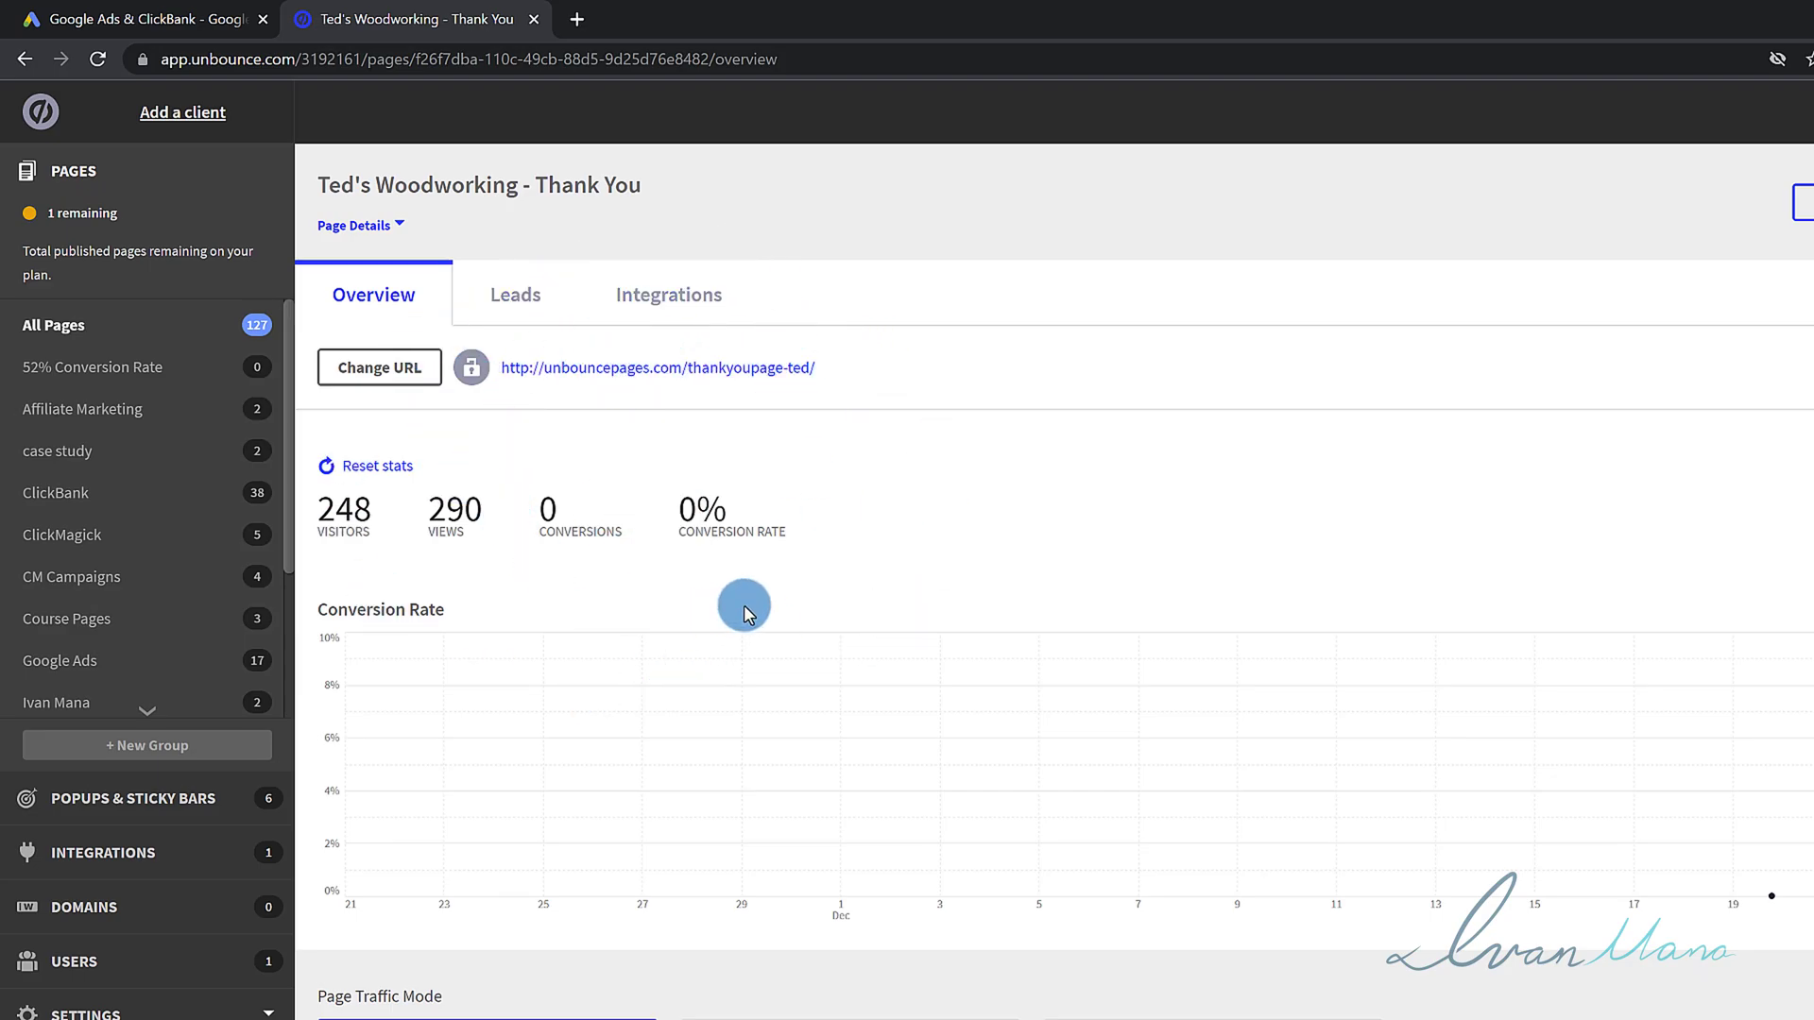
left_click_drag(819, 369, 501, 374)
right_click(529, 369)
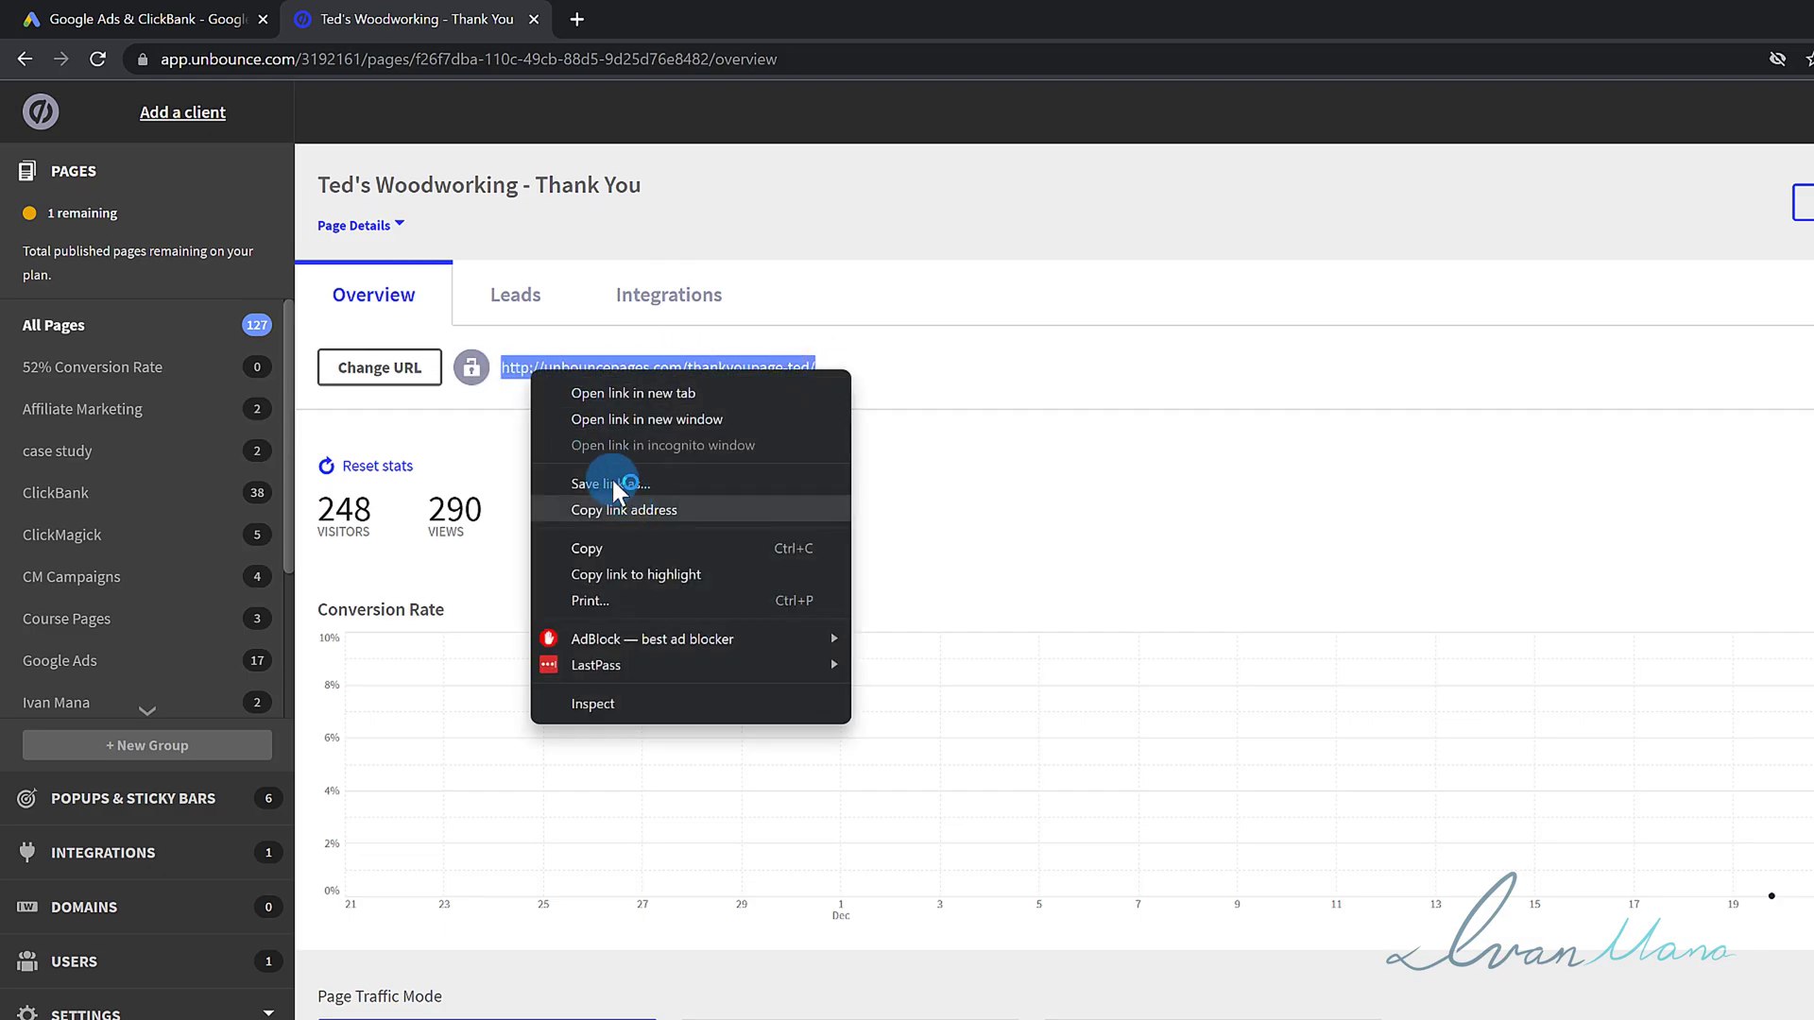
left_click(609, 510)
left_click(142, 19)
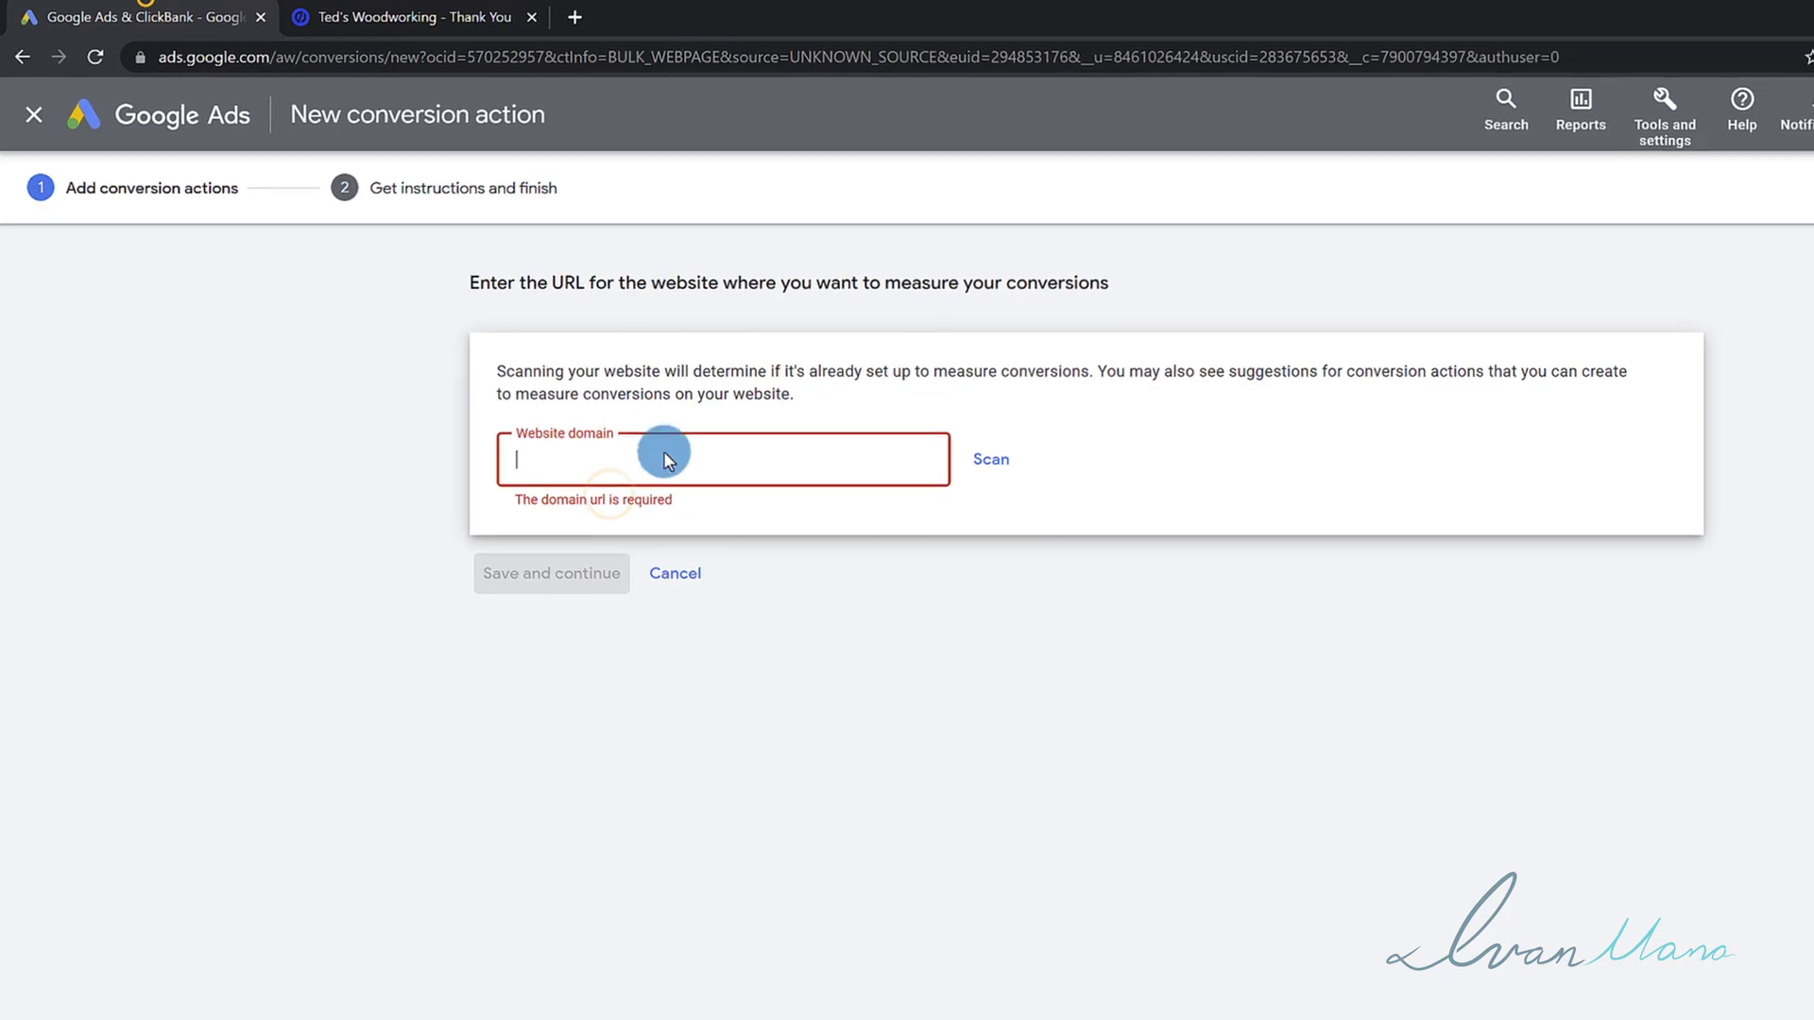
right_click(395, 325)
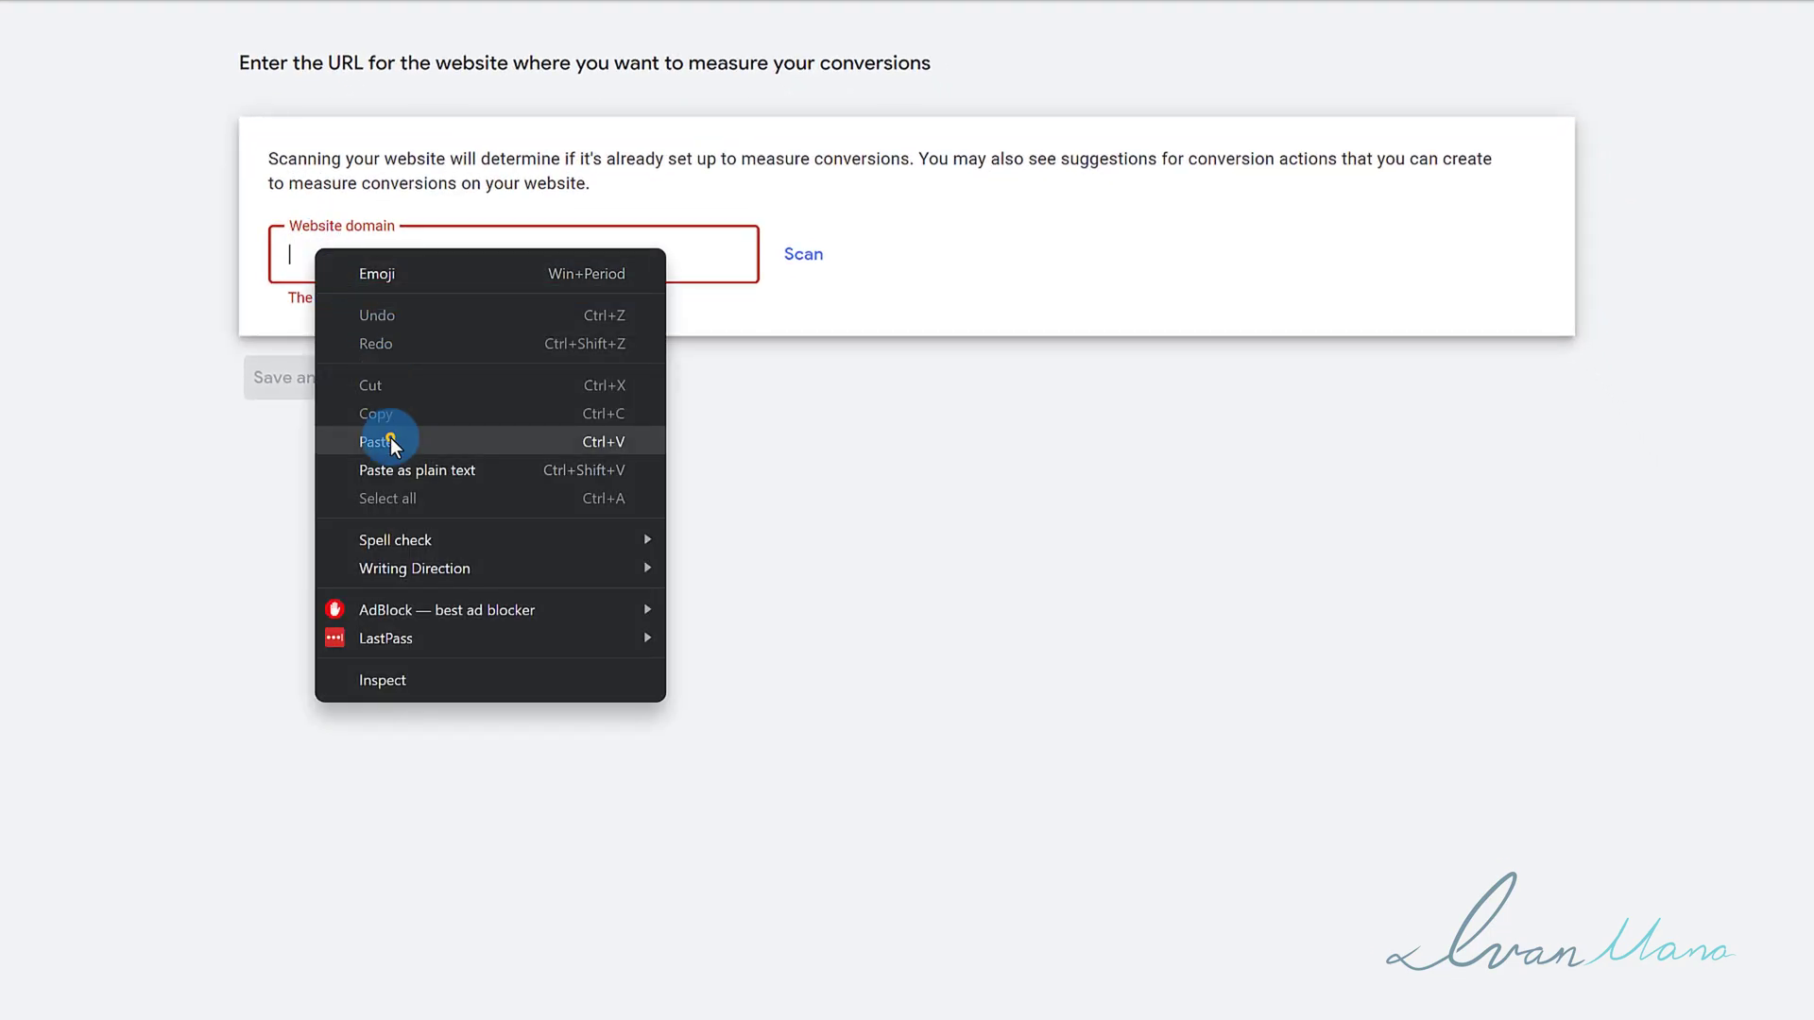
left_click(472, 511)
left_click(802, 255)
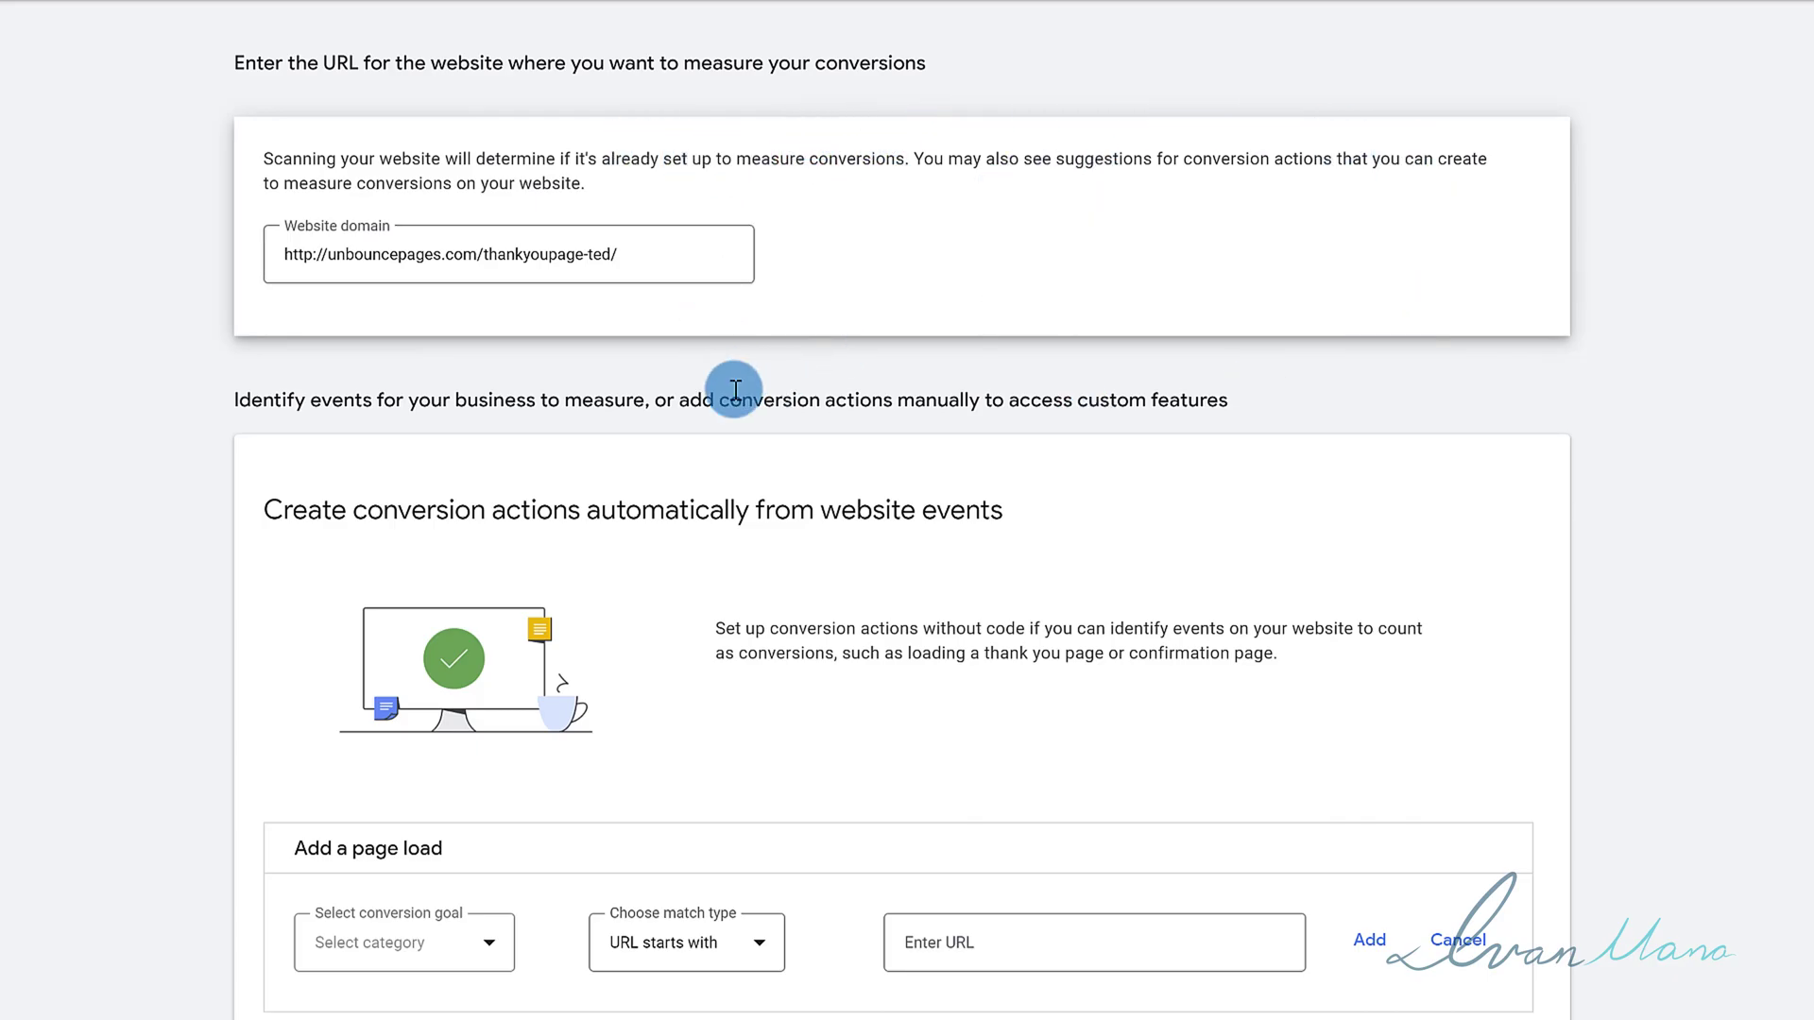
Examine the two ways to create conversion actions: automatically from website events and manually using code
scroll(780, 365, "down", 3)
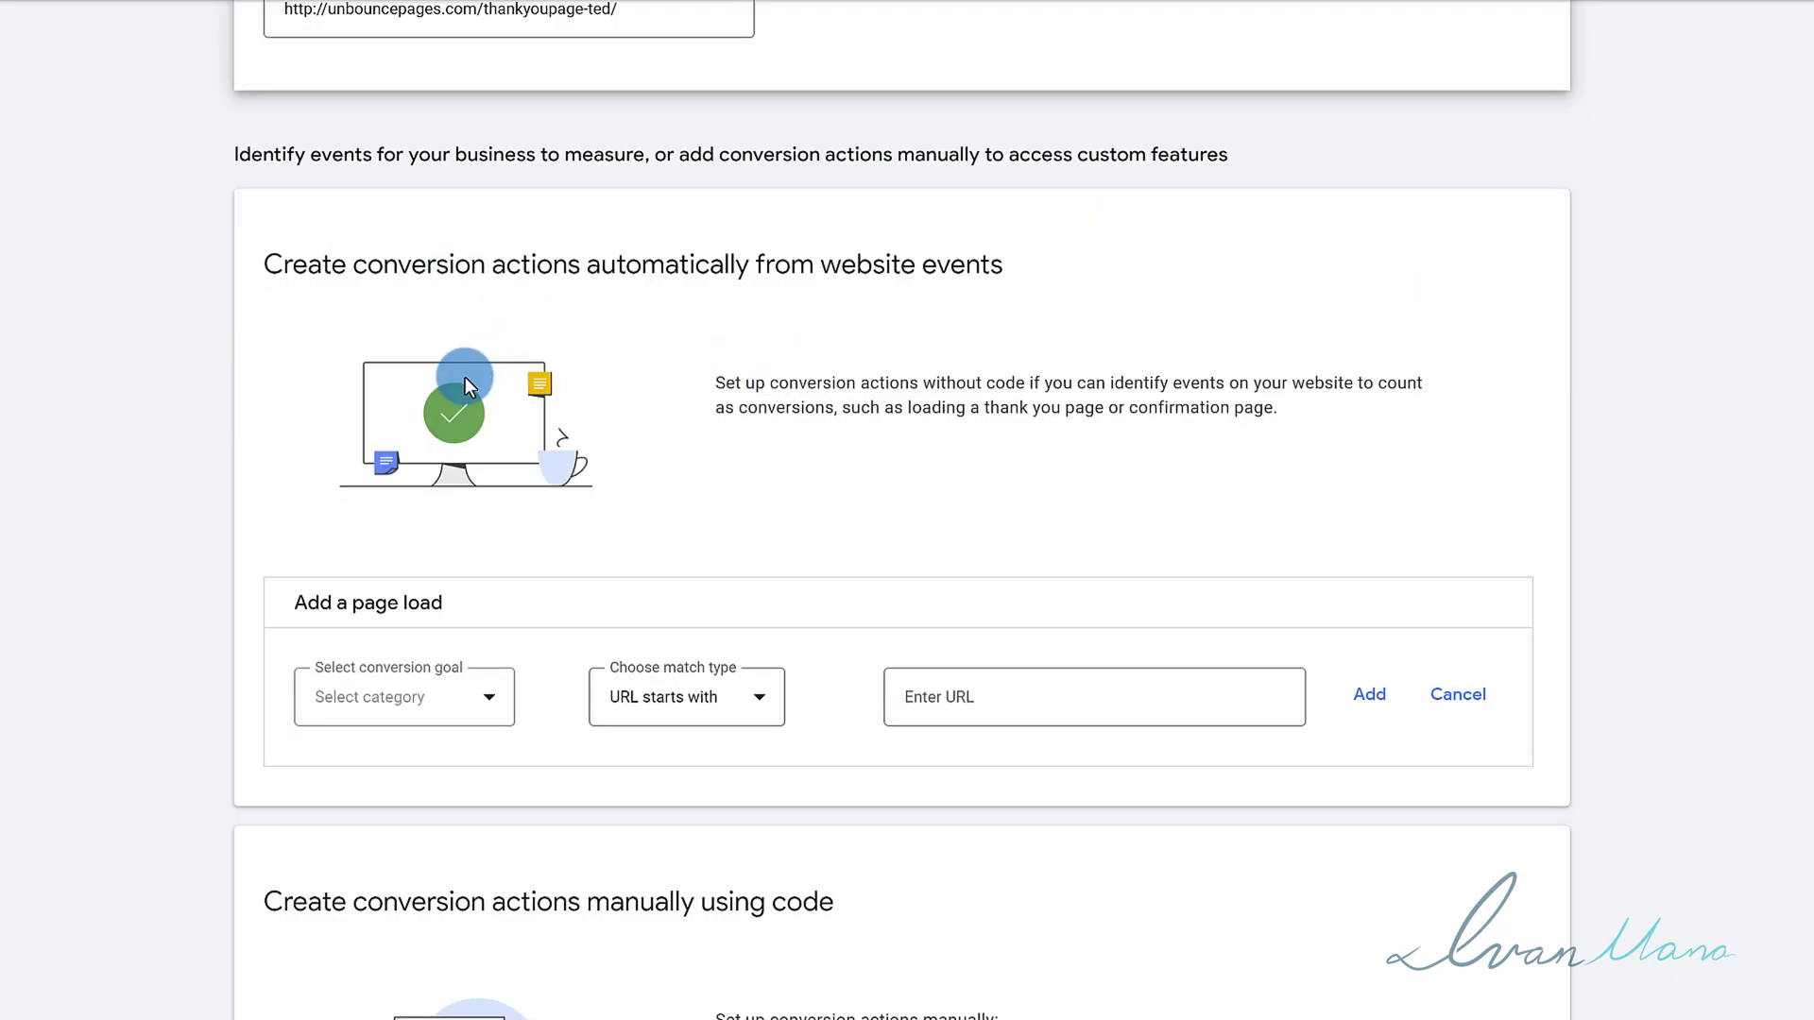
scroll(232, 450, "down", 3)
scroll(232, 451, "down", 2)
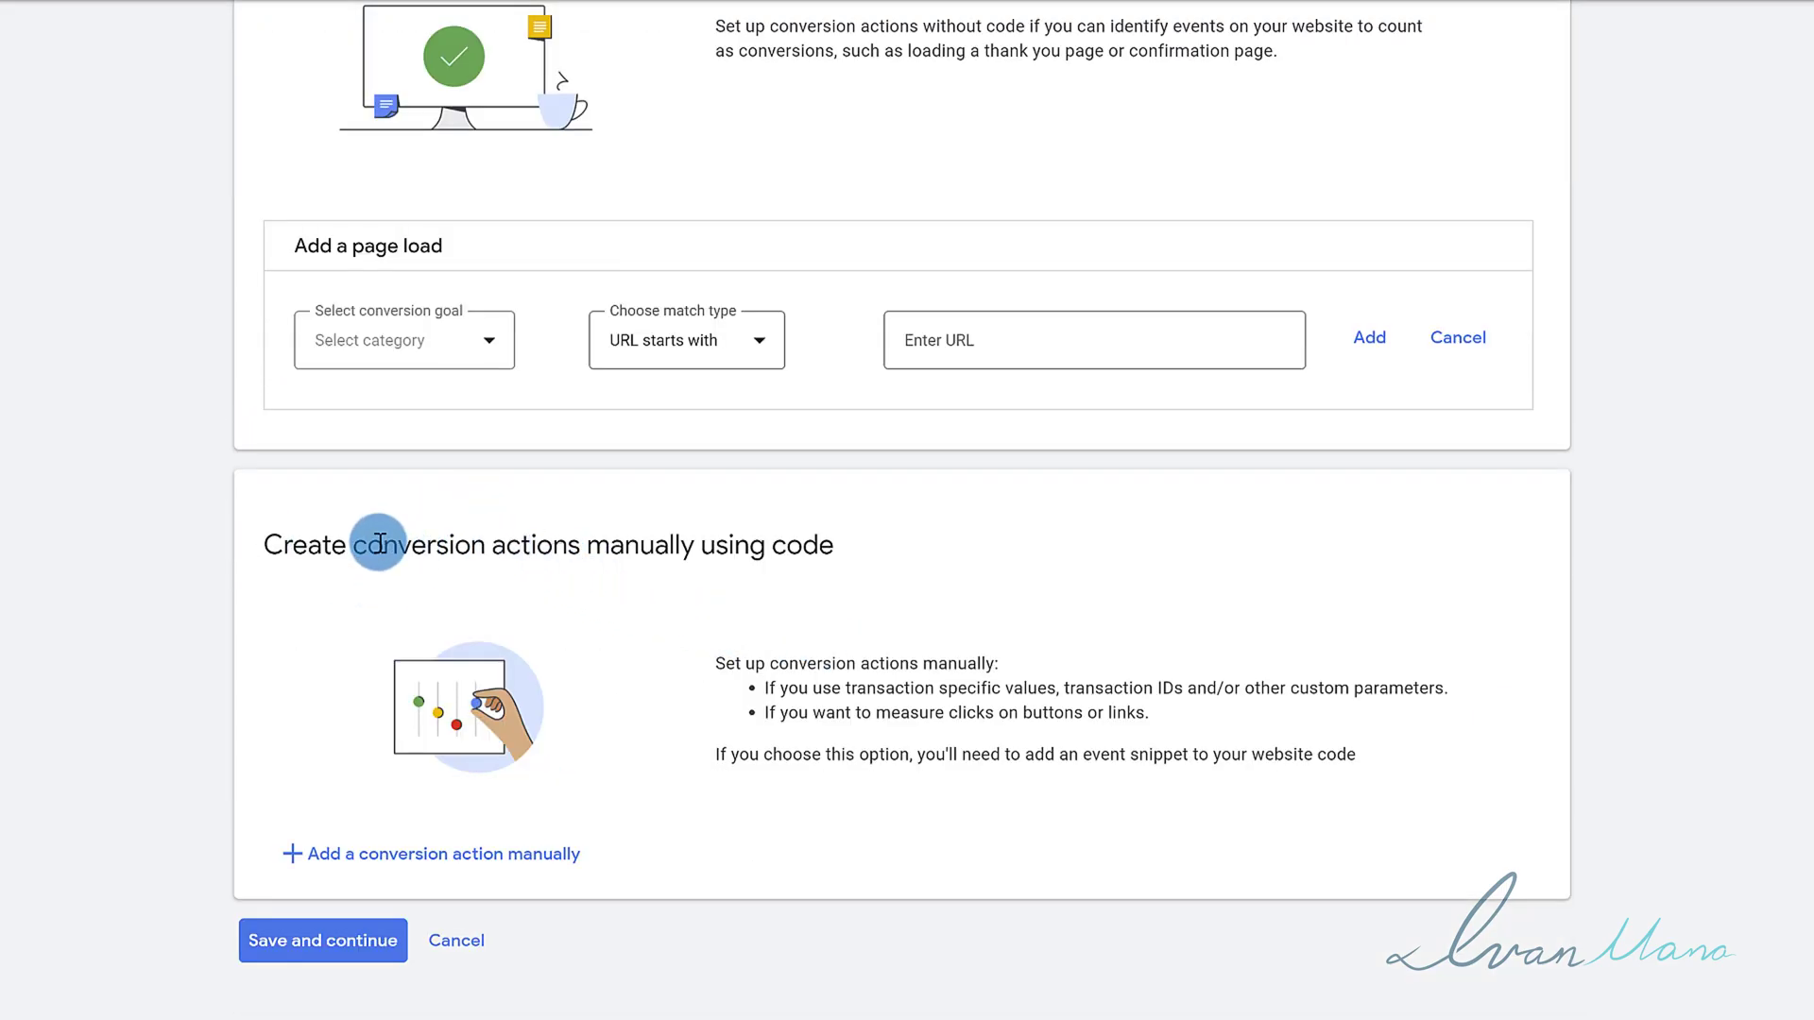
left_click_drag(273, 545, 882, 542)
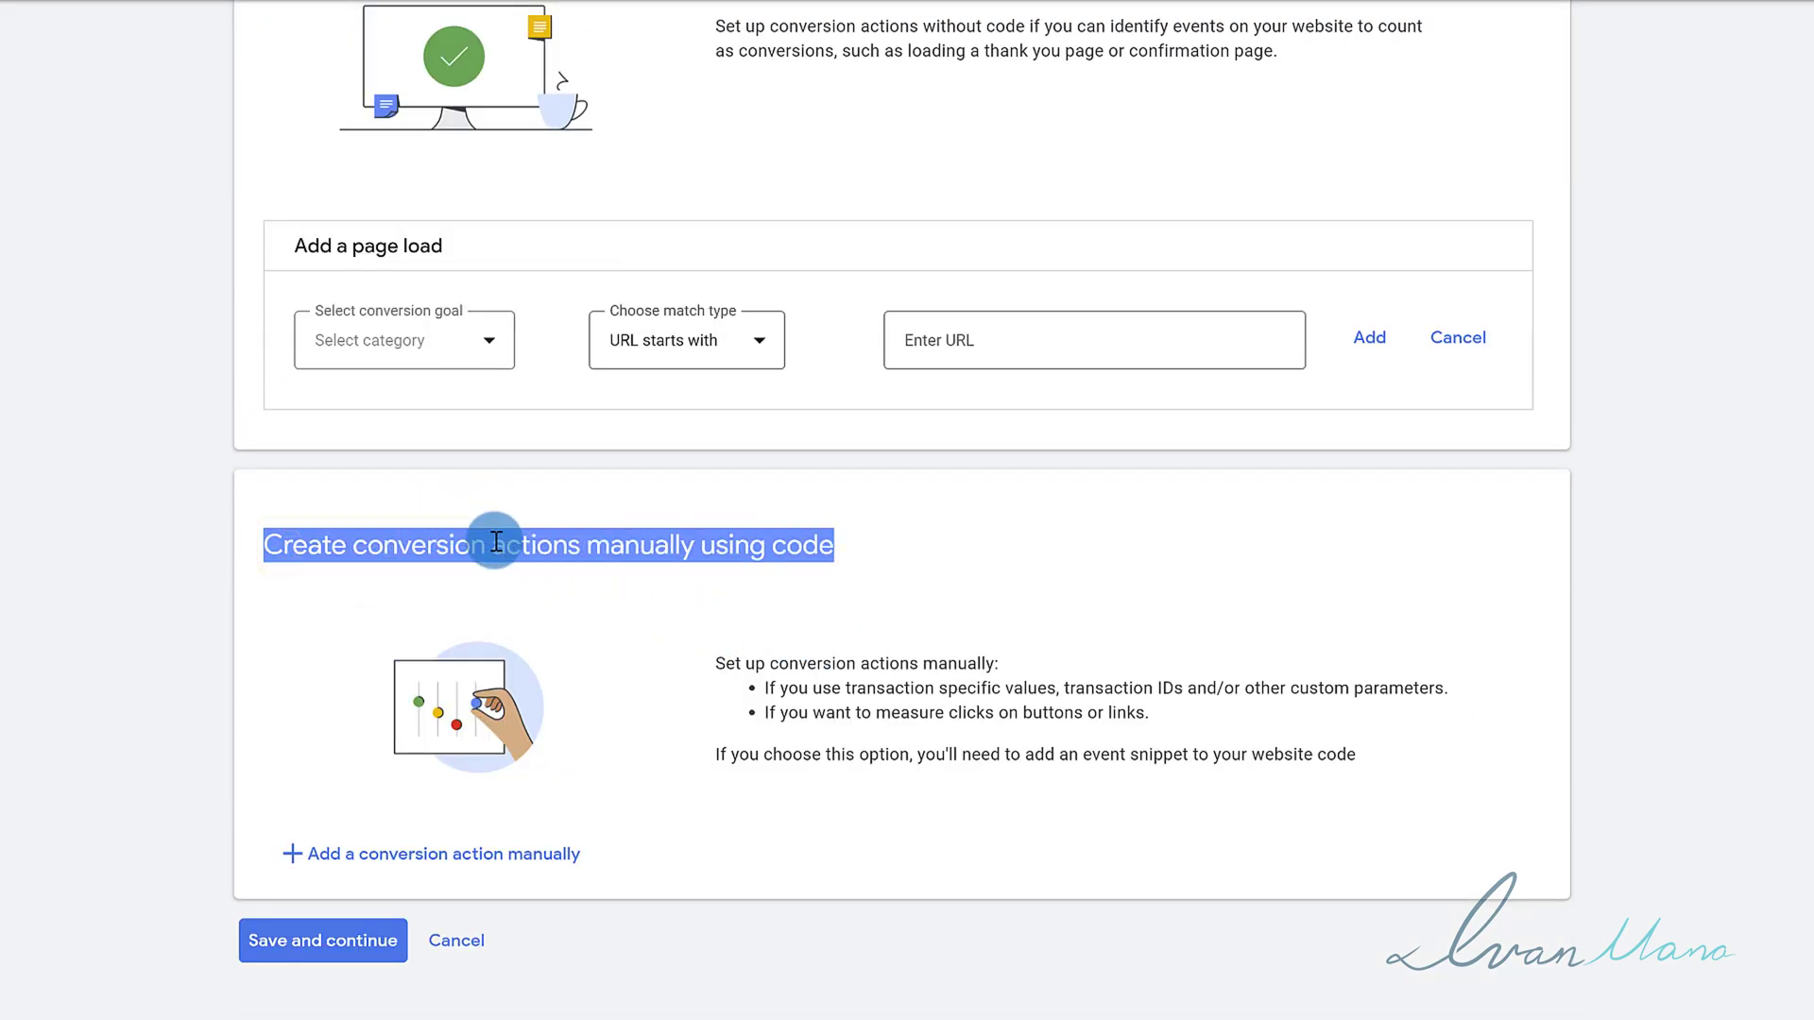
left_click(447, 545)
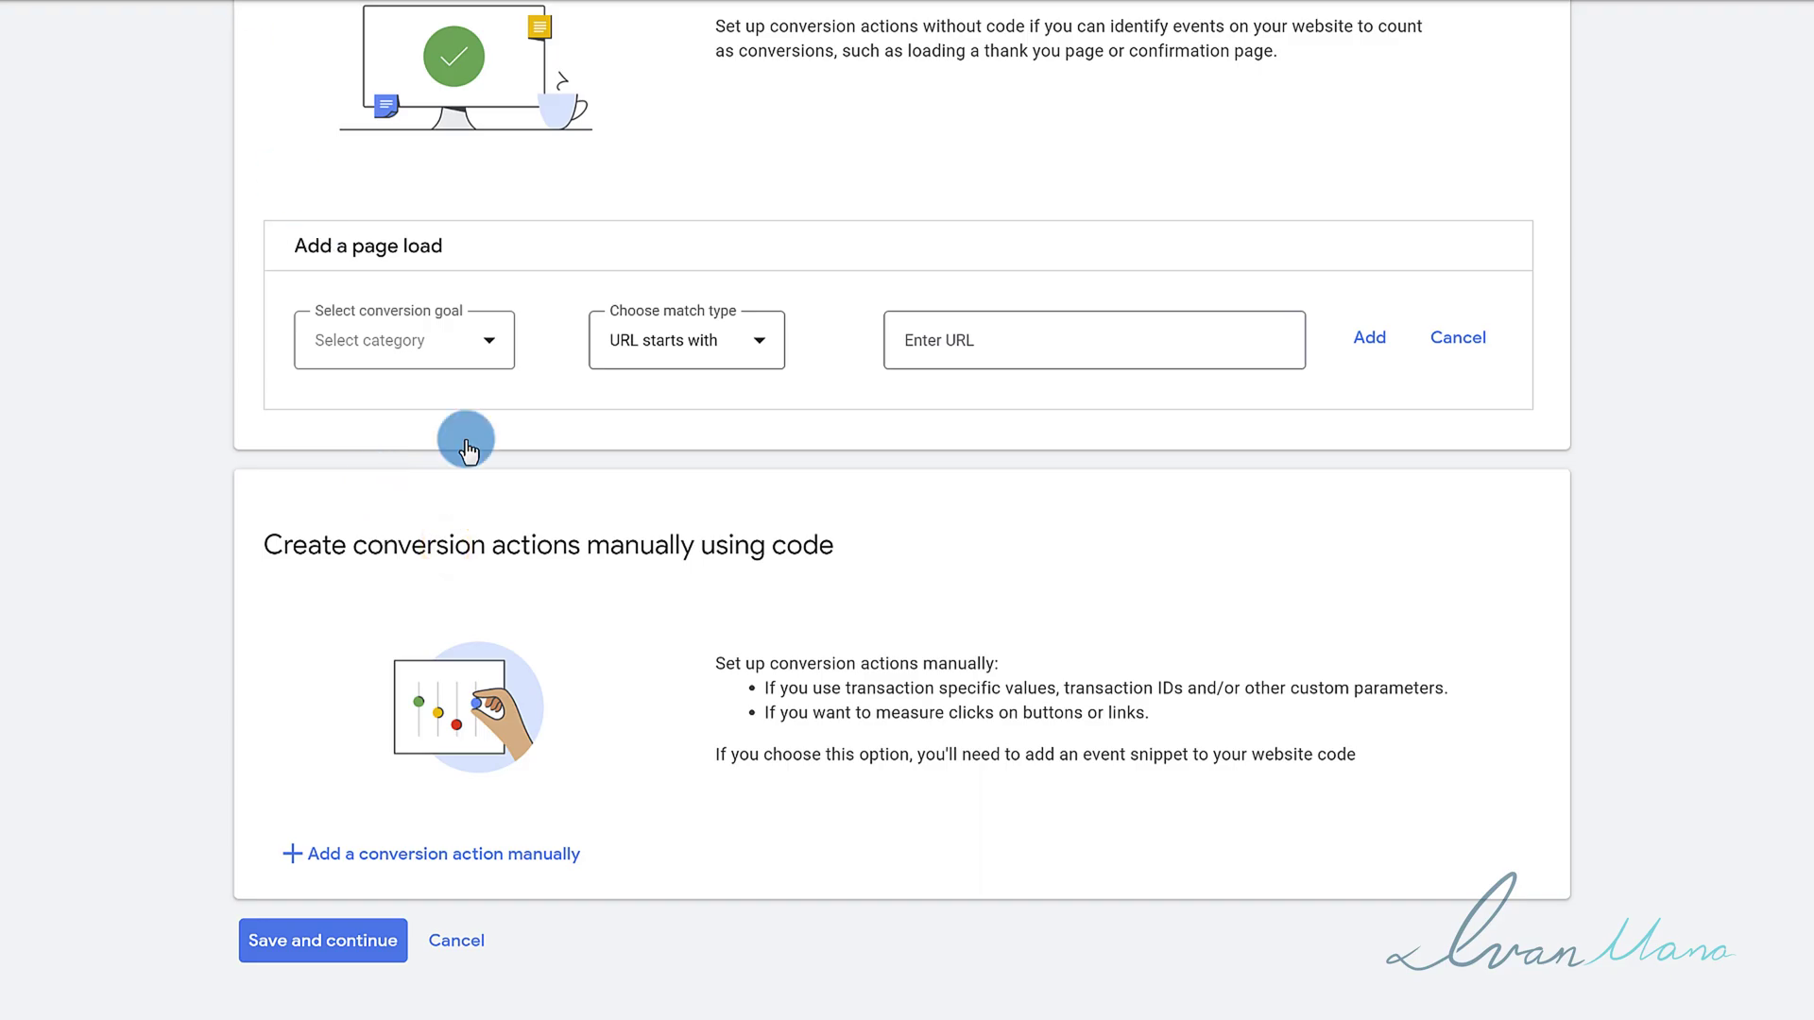
scroll(661, 565, "up", 5)
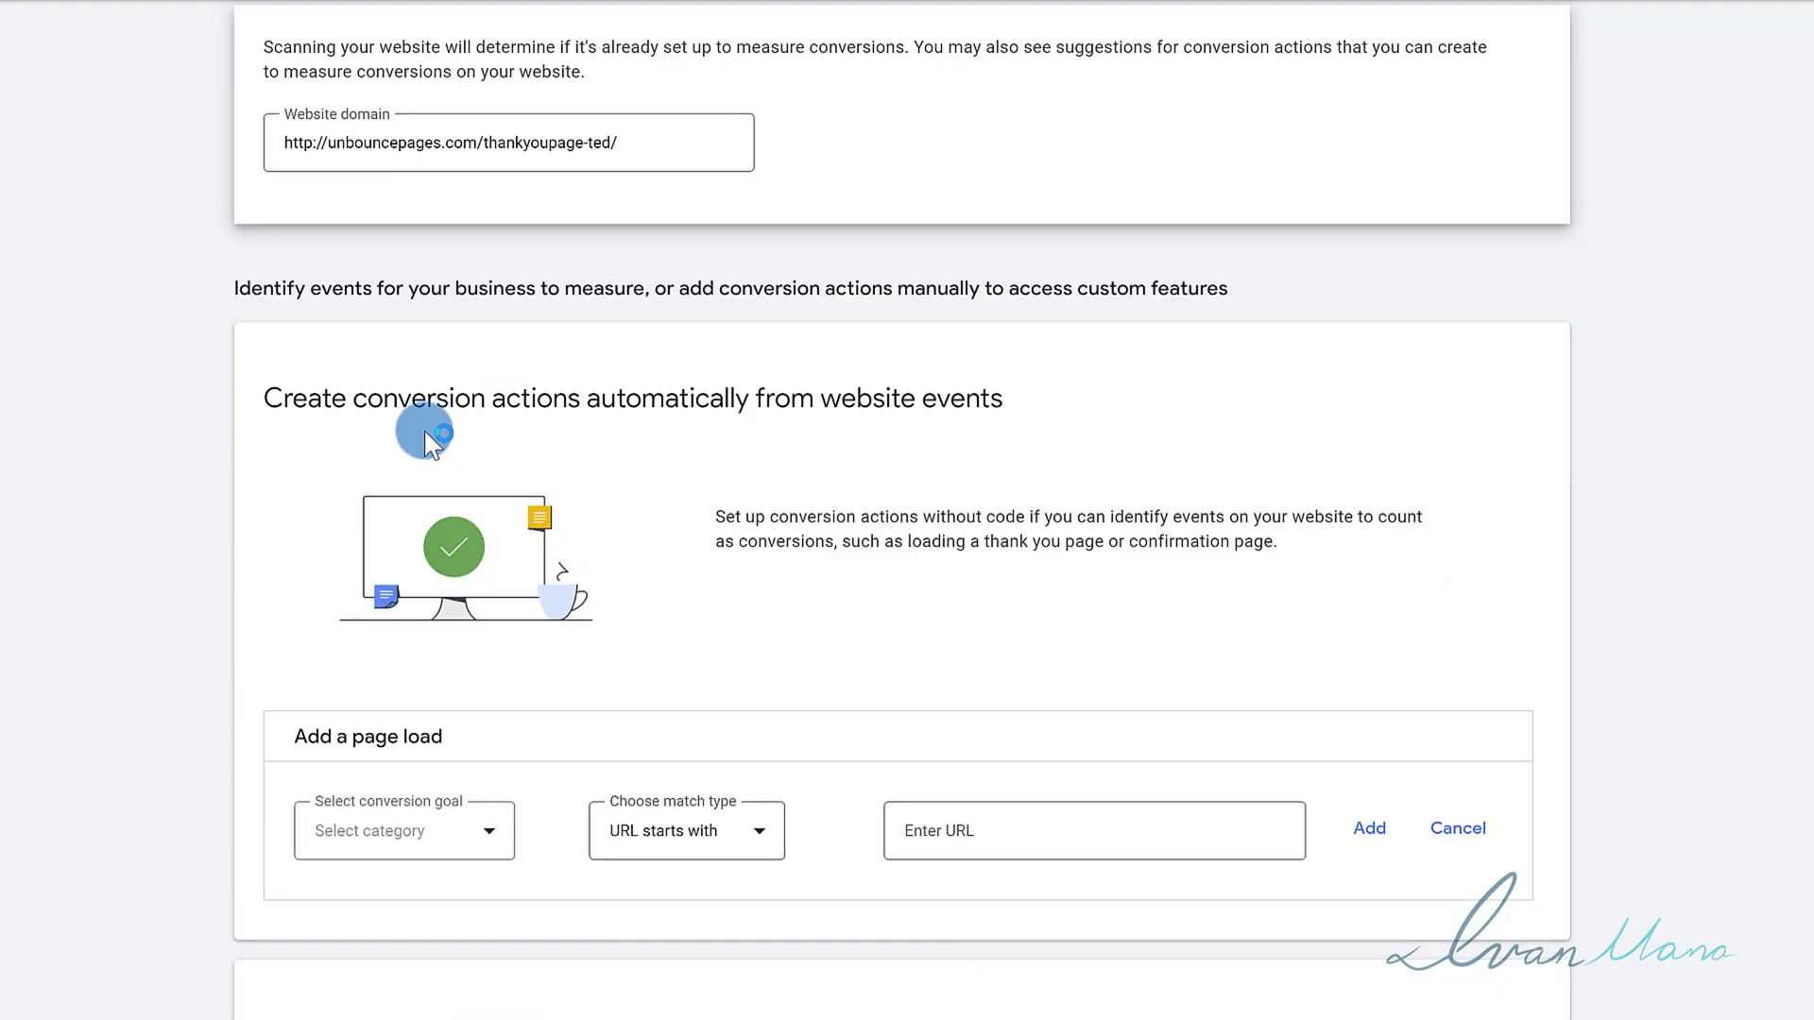
left_click_drag(283, 398, 983, 403)
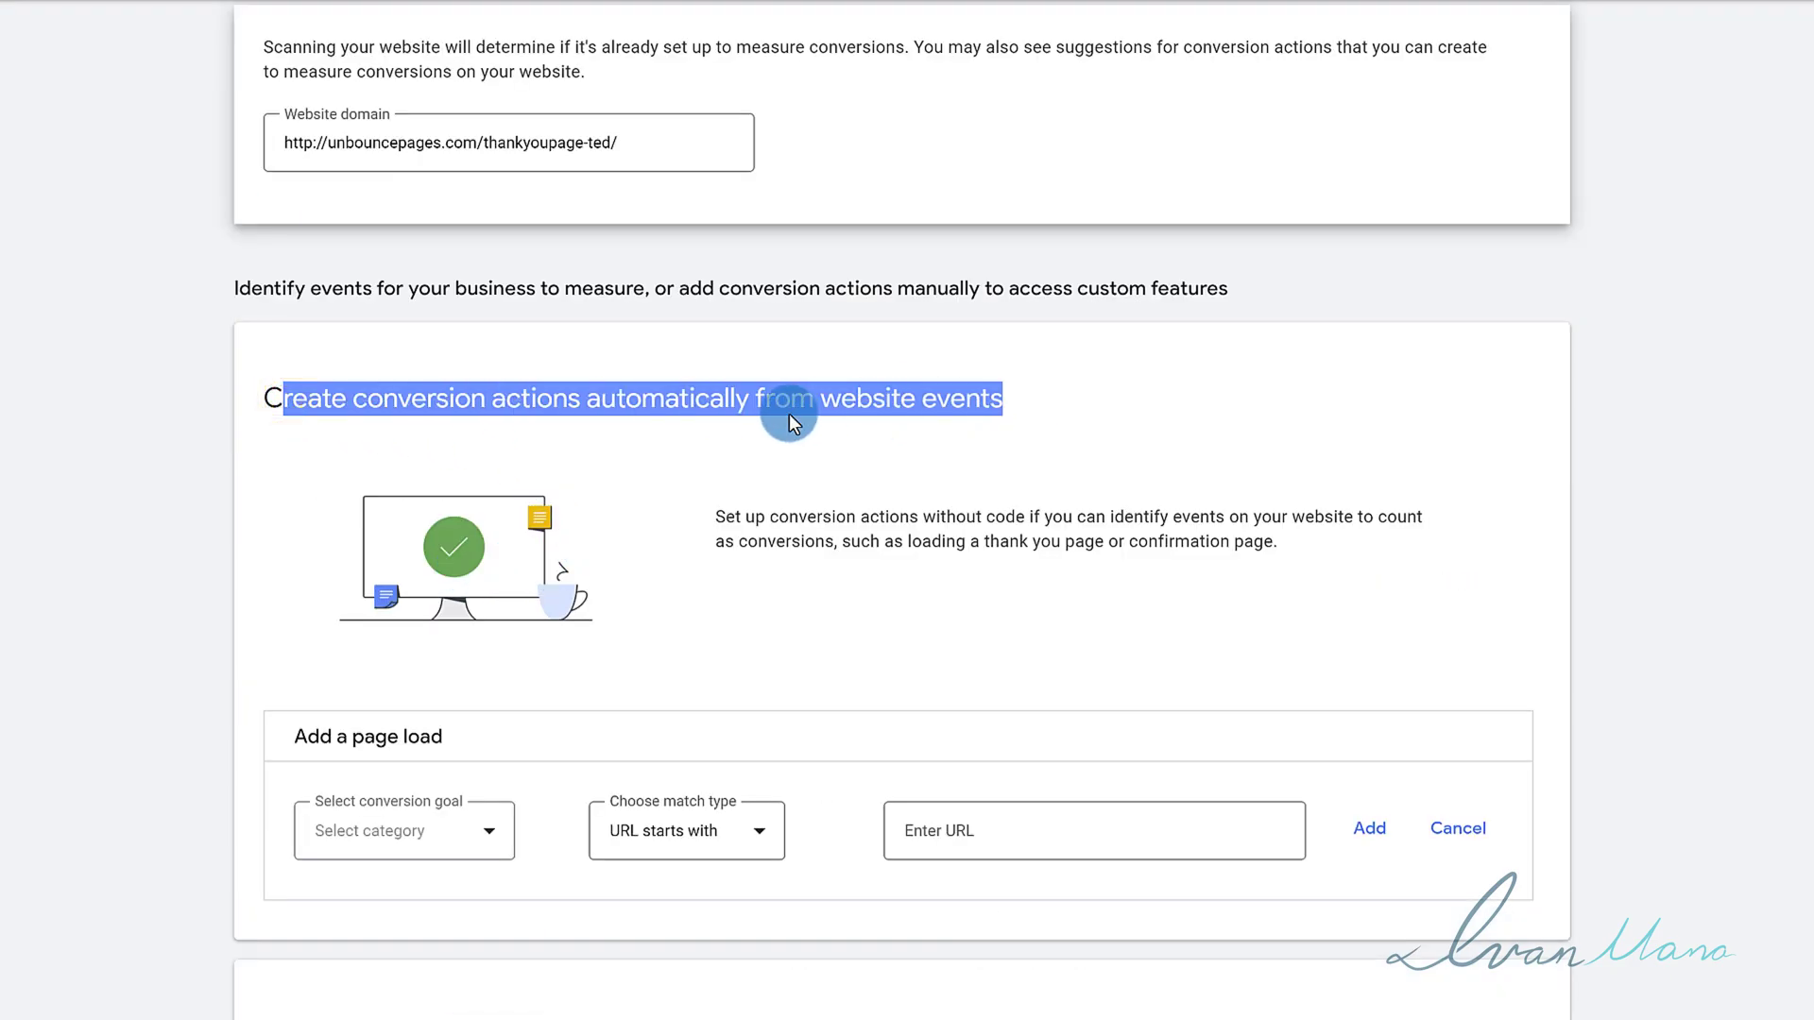
scroll(790, 414, "down", 3)
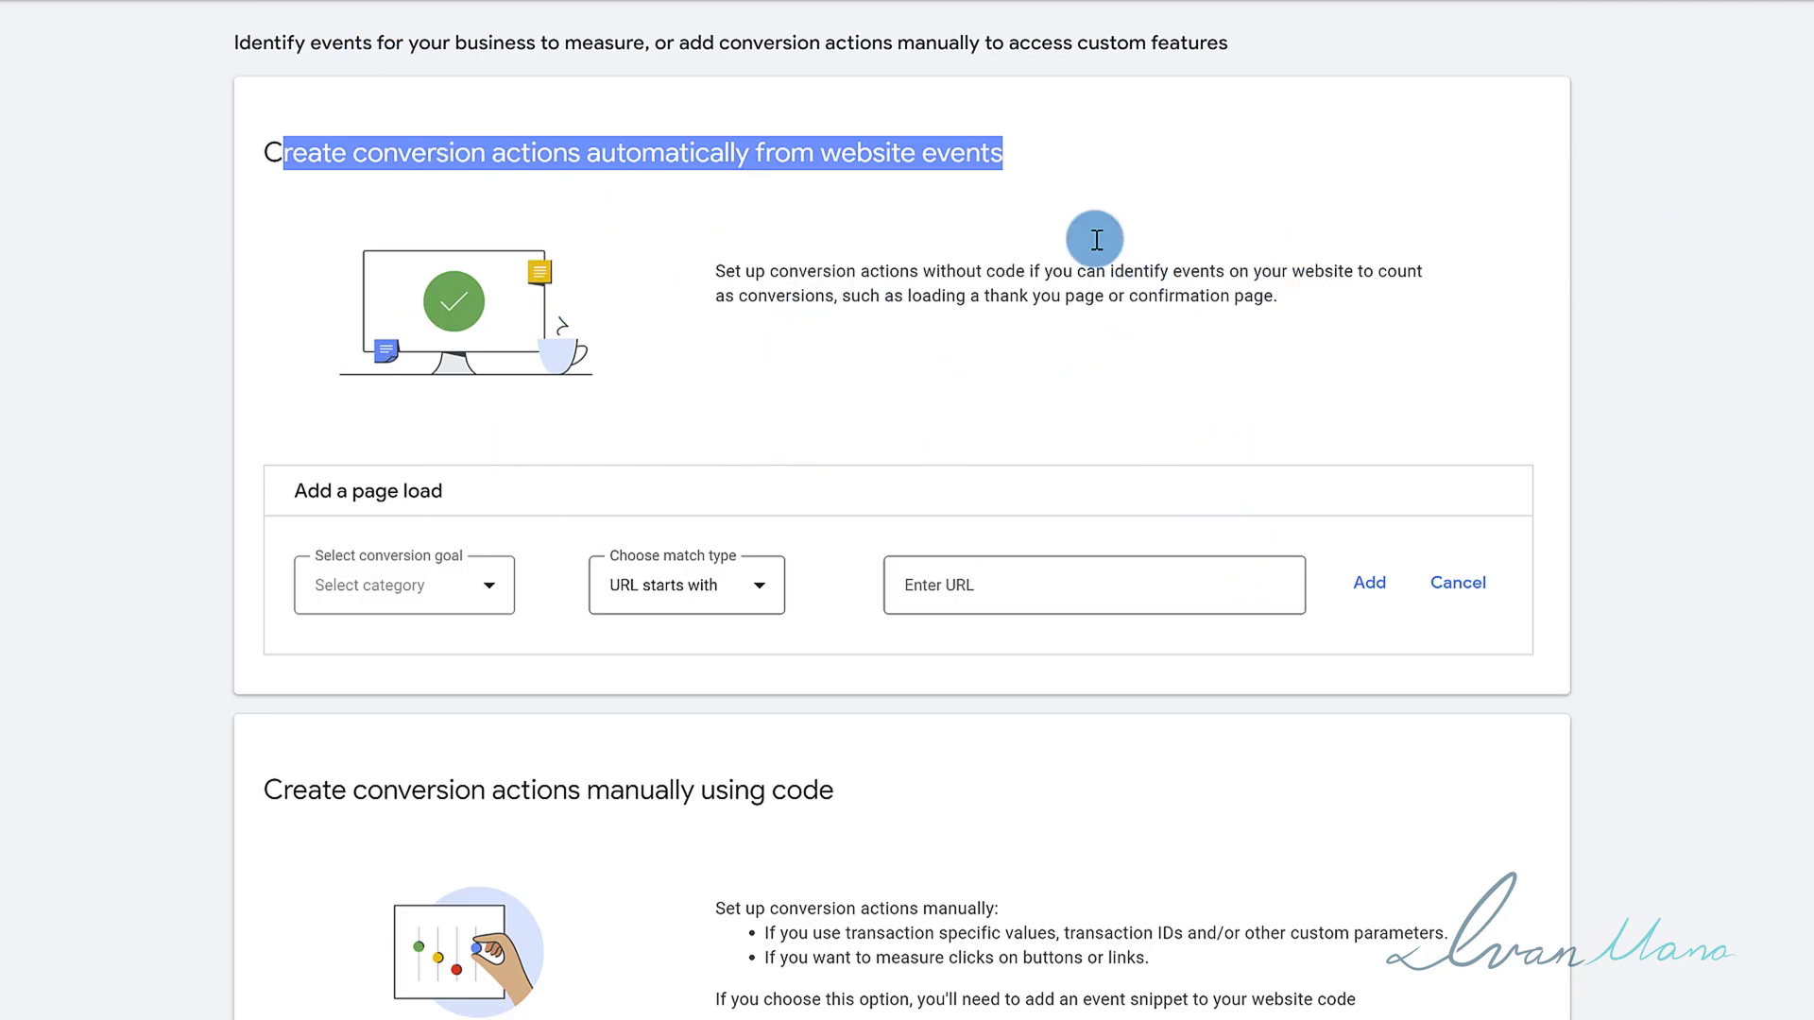
left_click(756, 261)
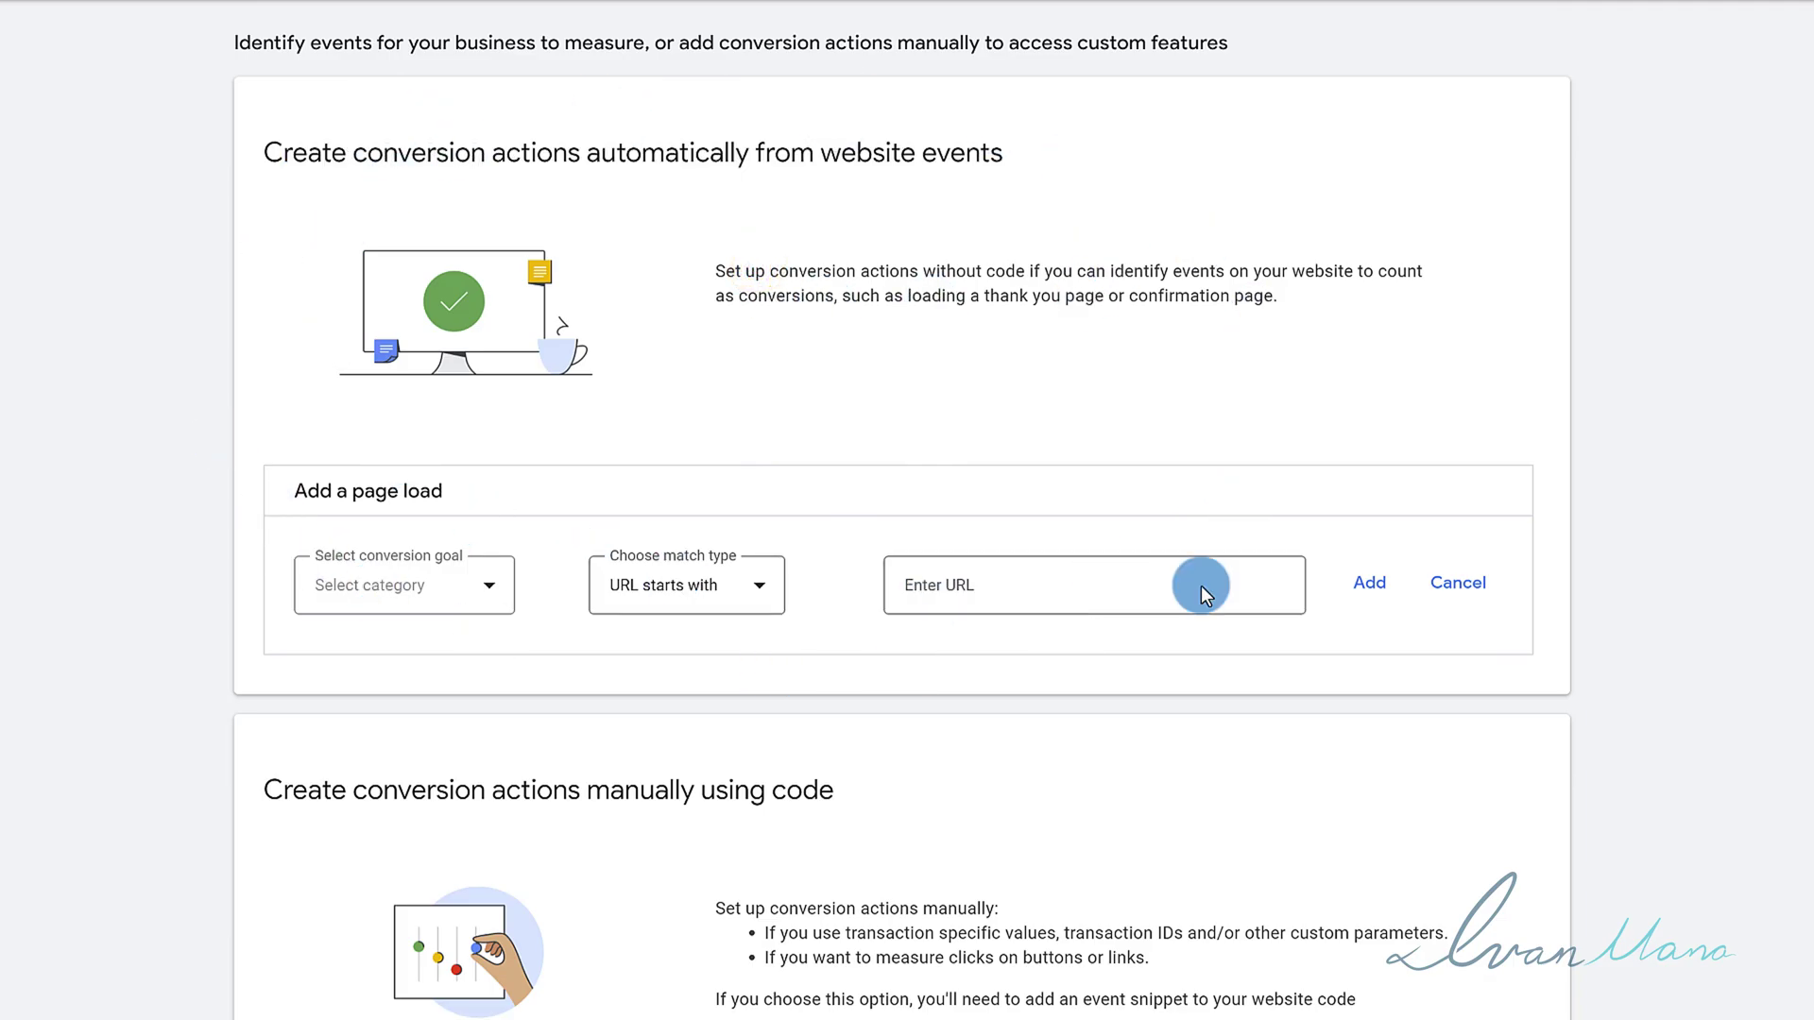
left_click_drag(315, 158, 781, 357)
scroll(784, 363, "down", 3)
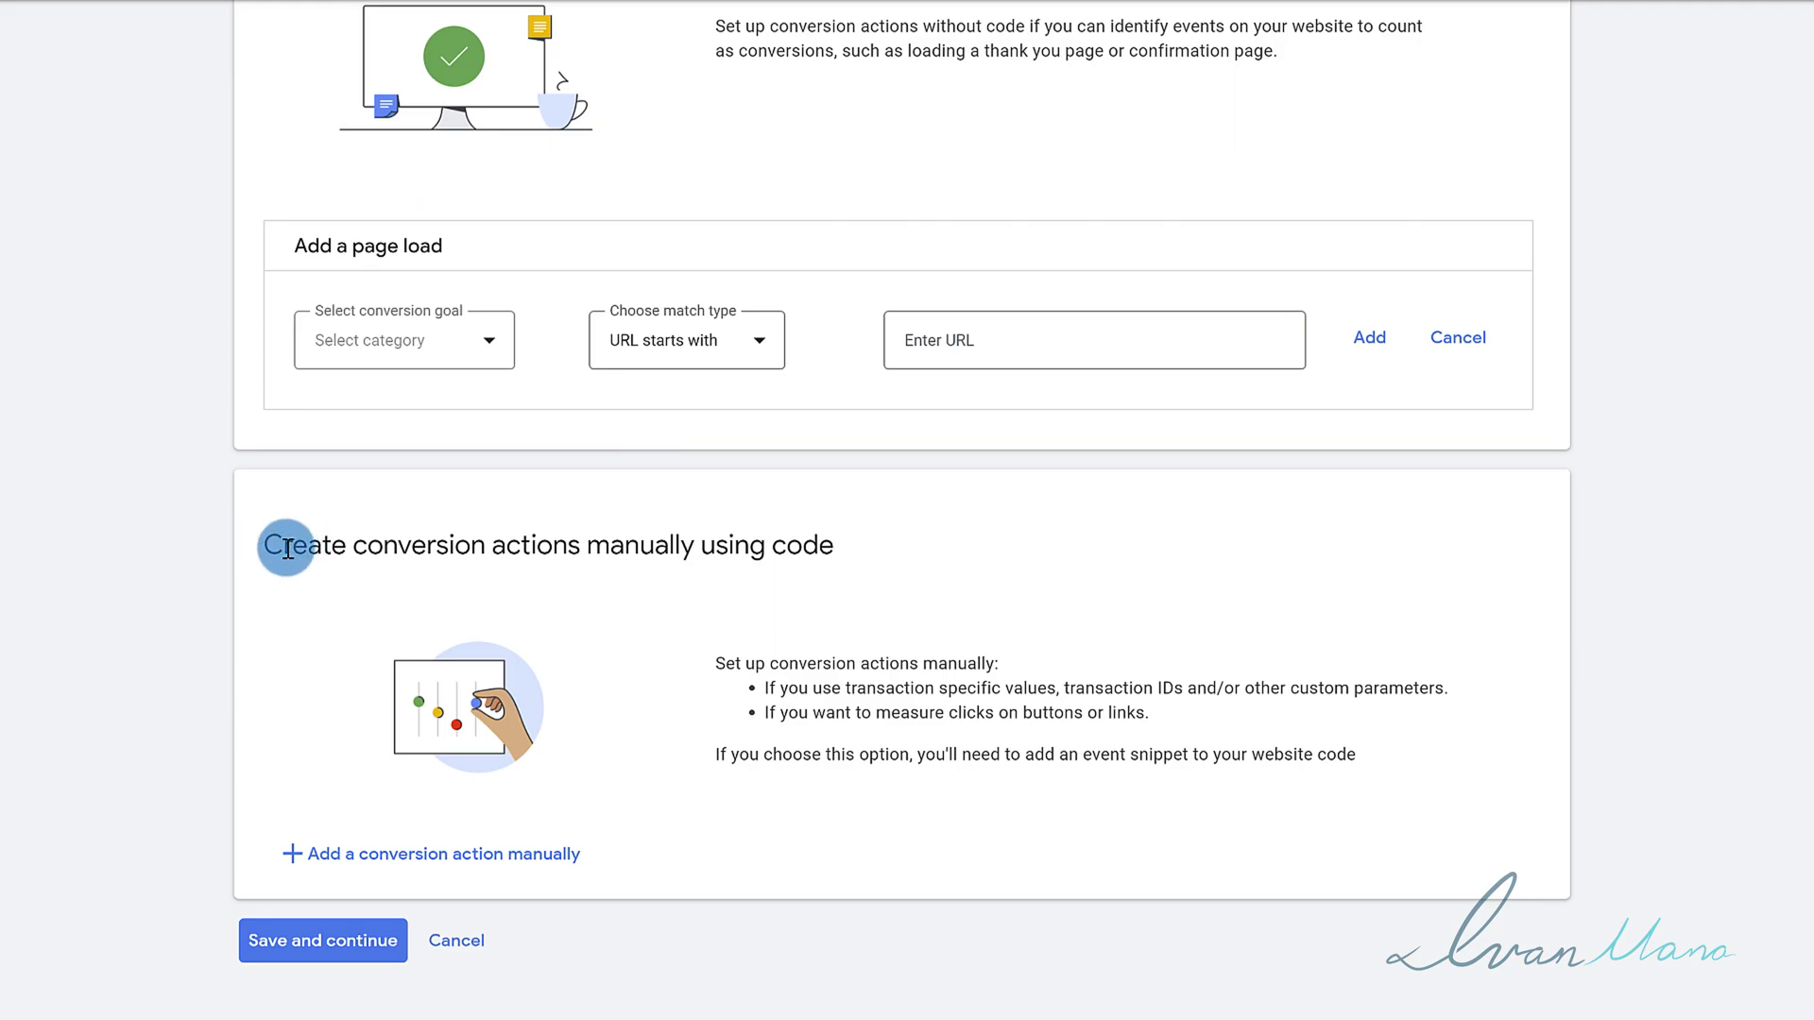
left_click_drag(282, 548, 756, 560)
left_click(756, 560)
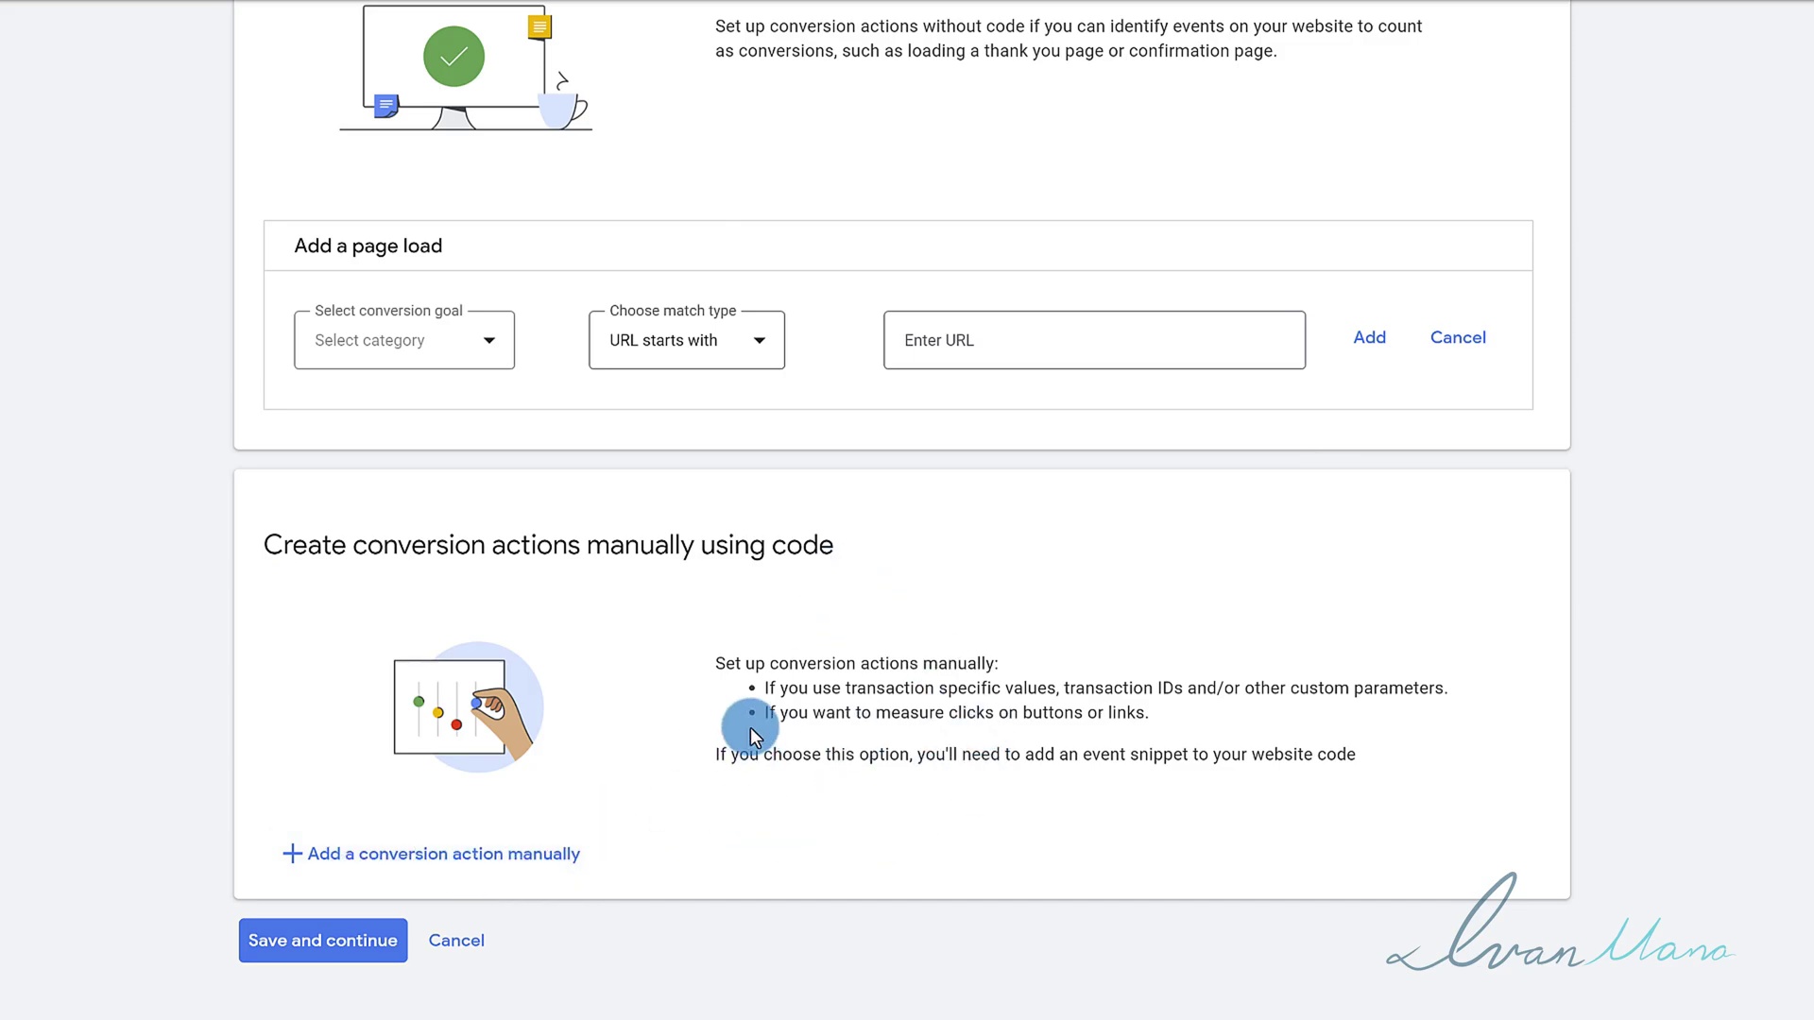
scroll(235, 557, "up", 5)
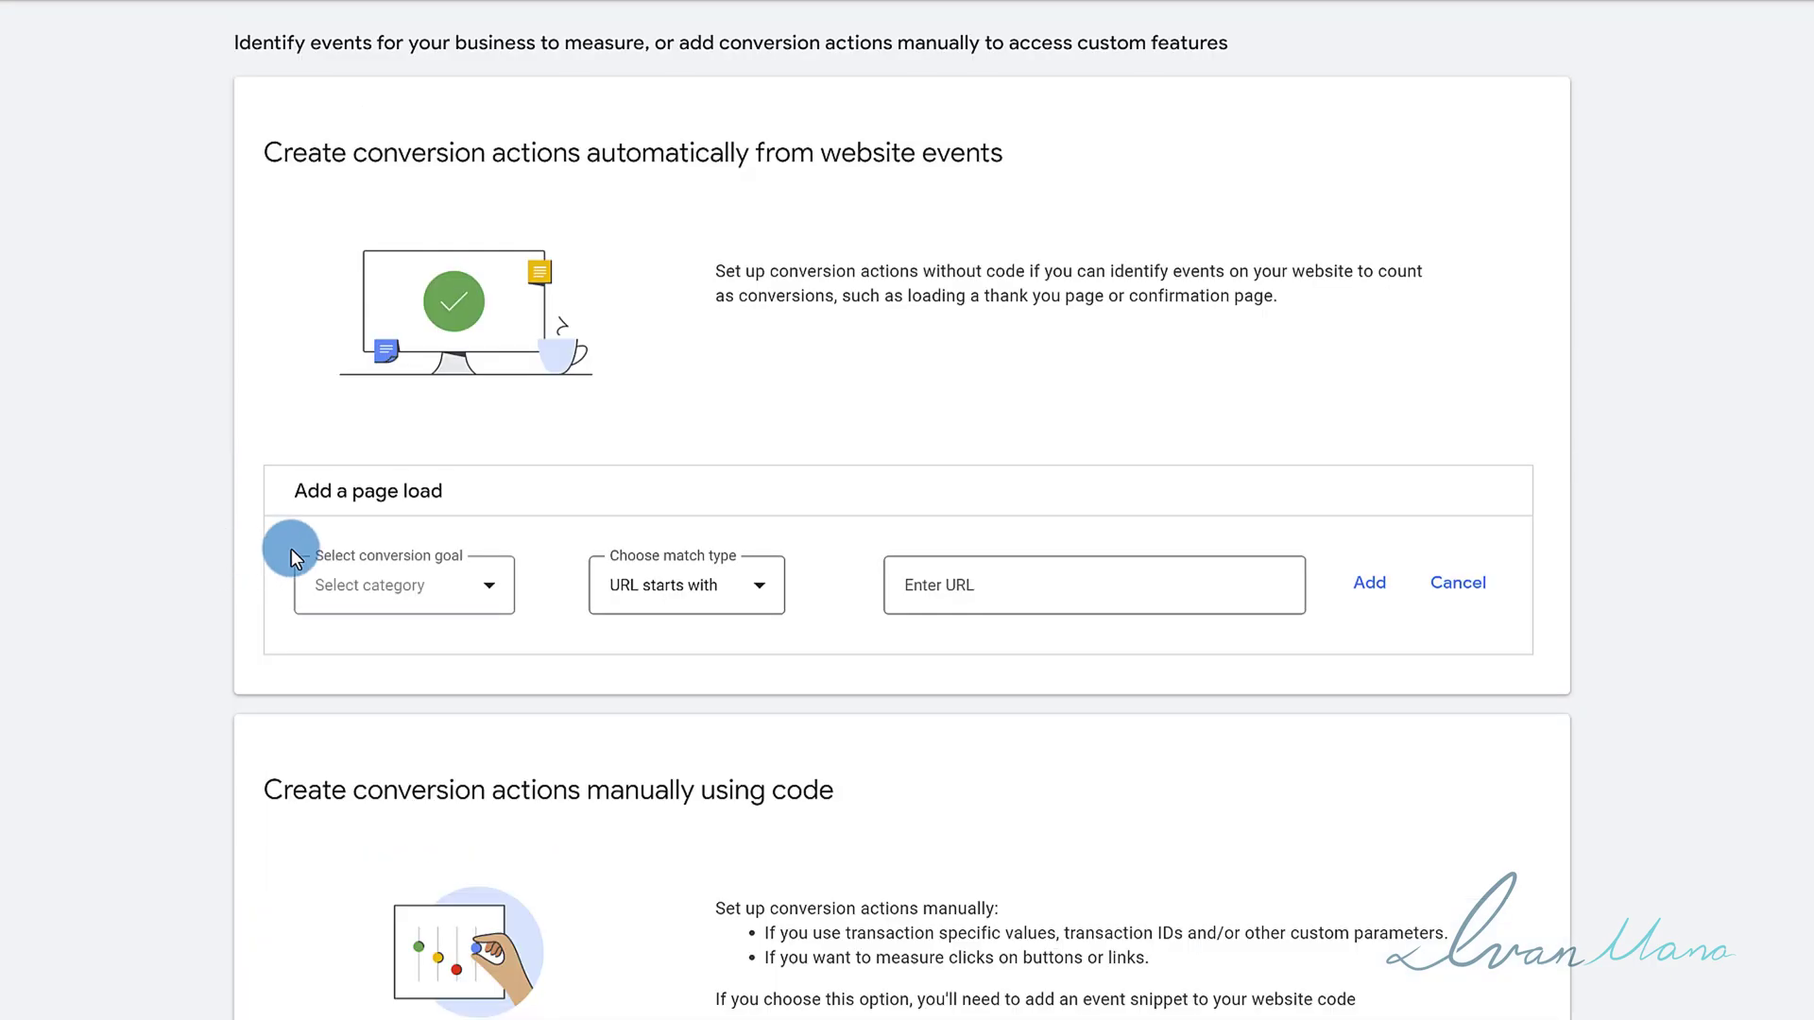
left_click_drag(258, 389, 1134, 389)
left_click(768, 384)
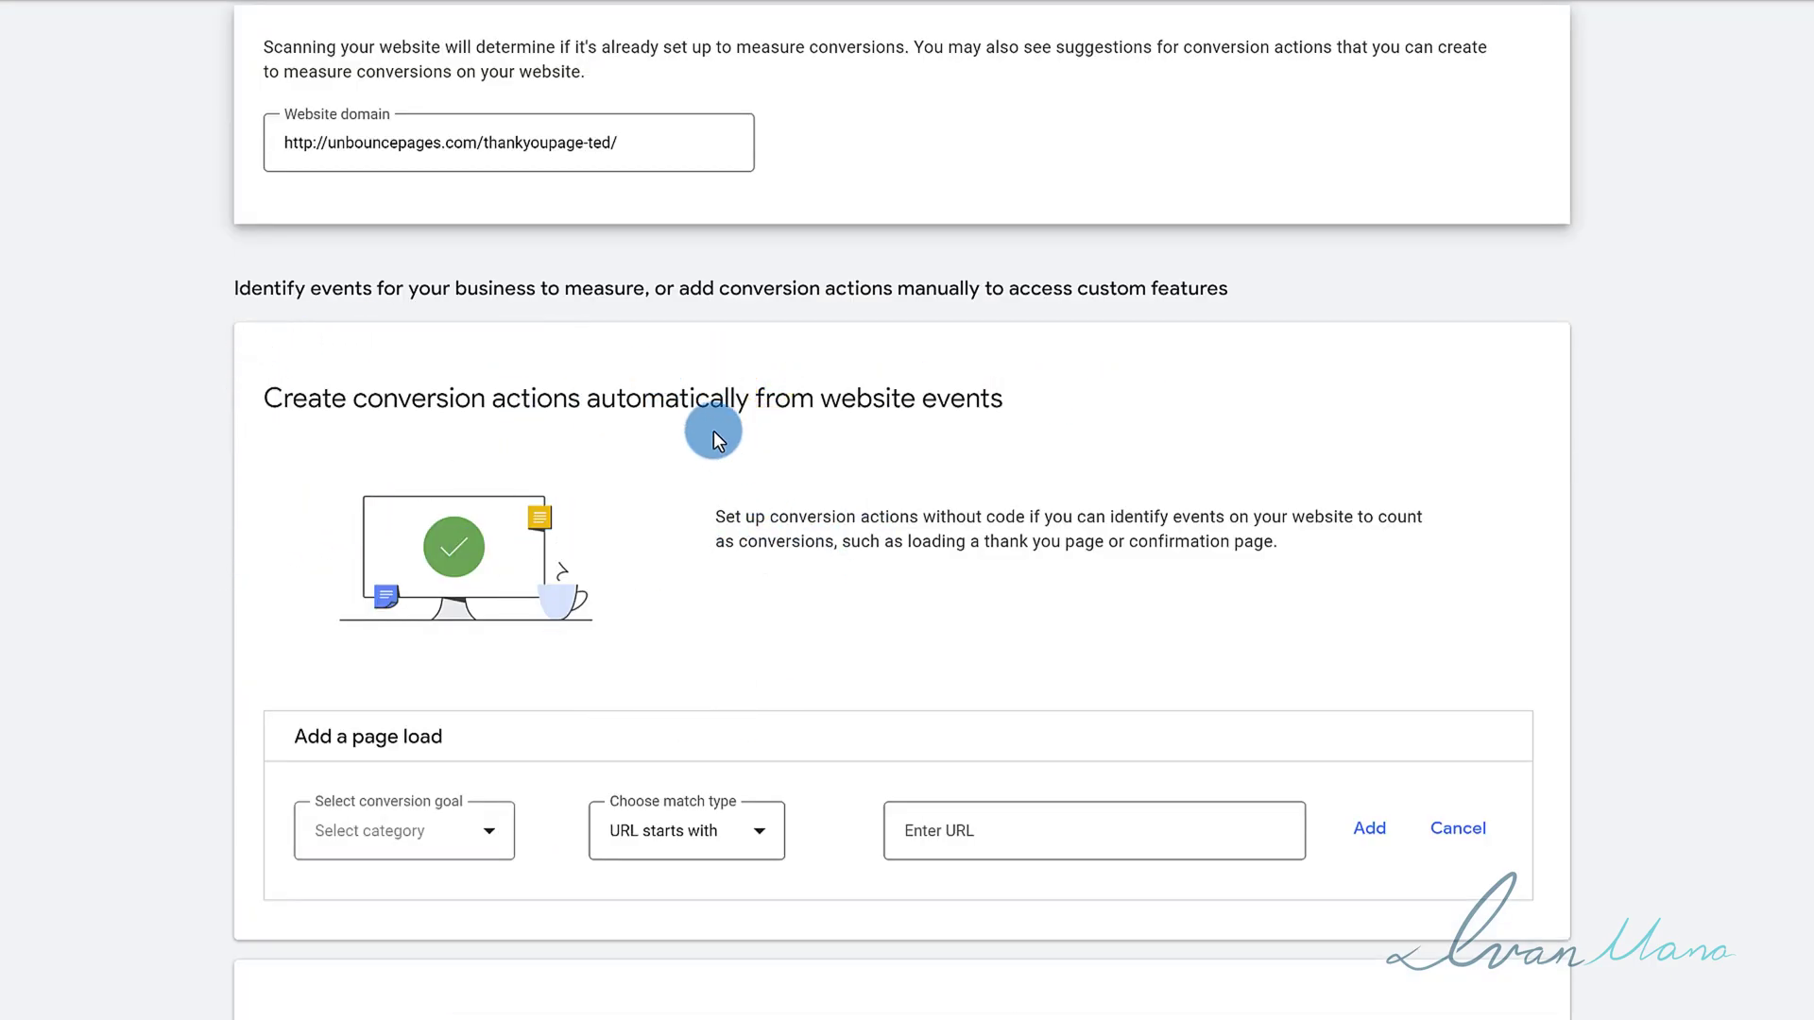
Set the page load's conversion goal to Submit lead form
scroll(672, 440, "down", 3)
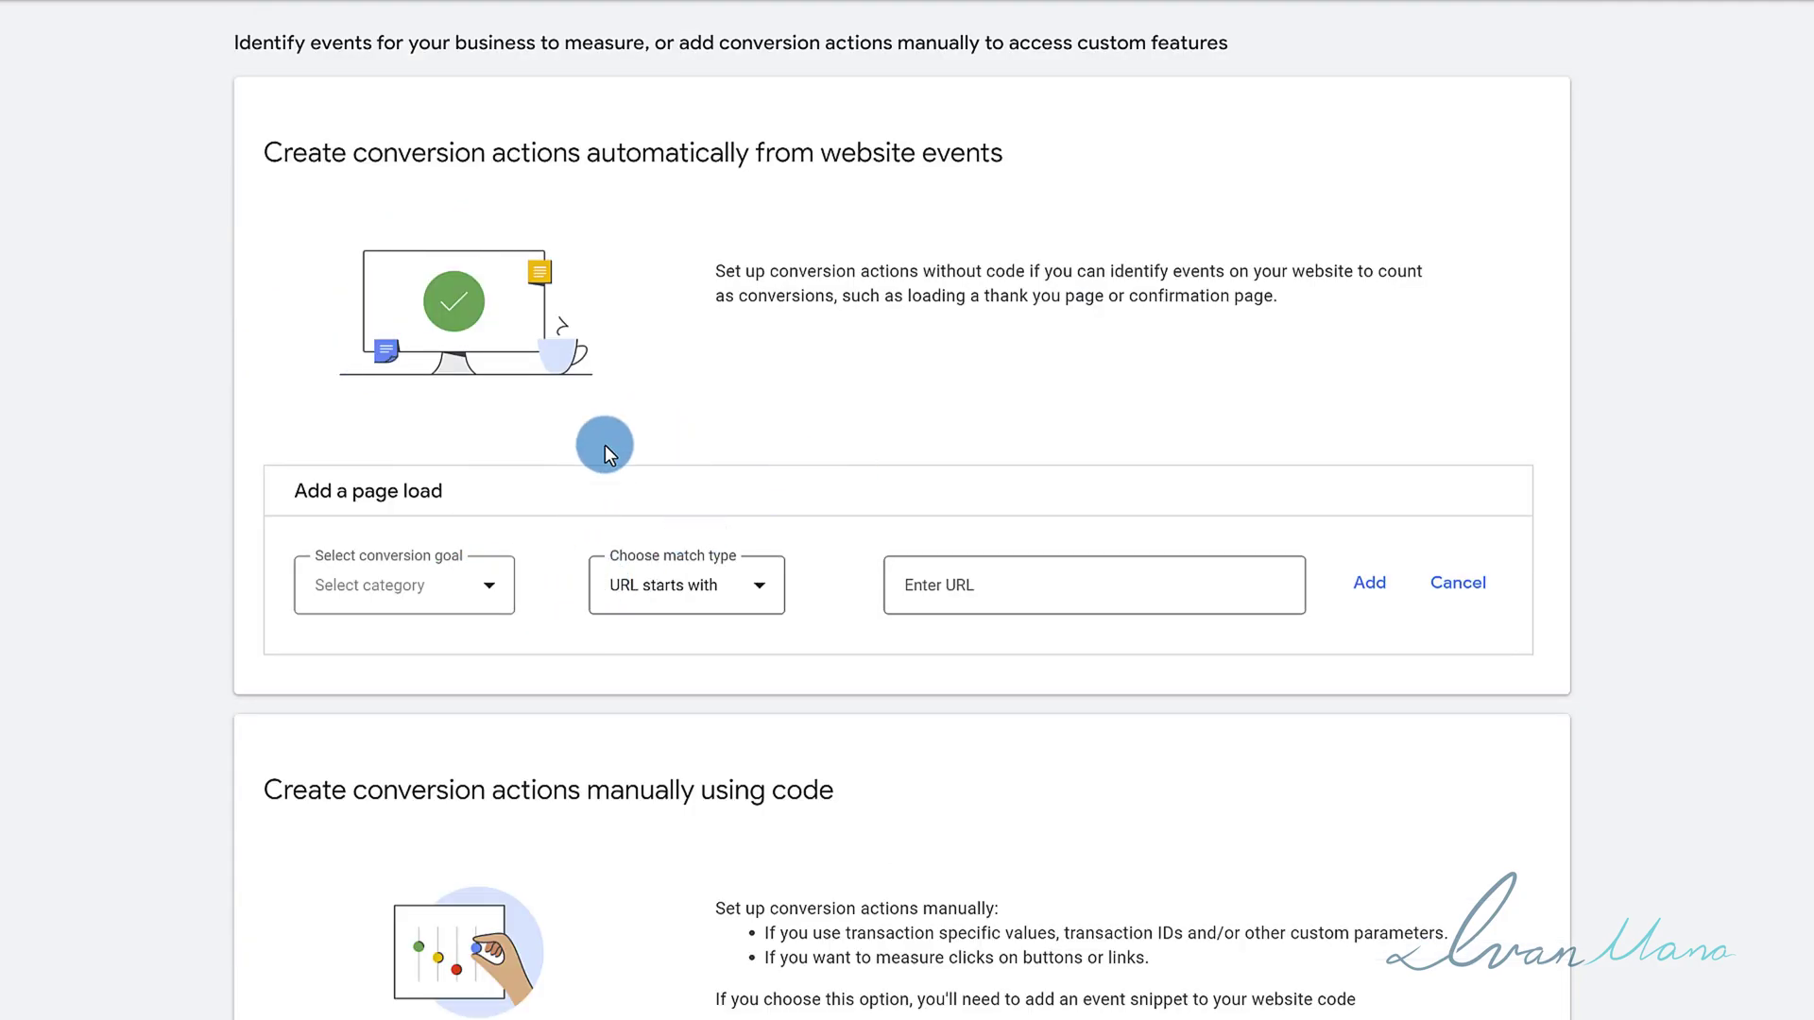
left_click(412, 583)
left_click(683, 394)
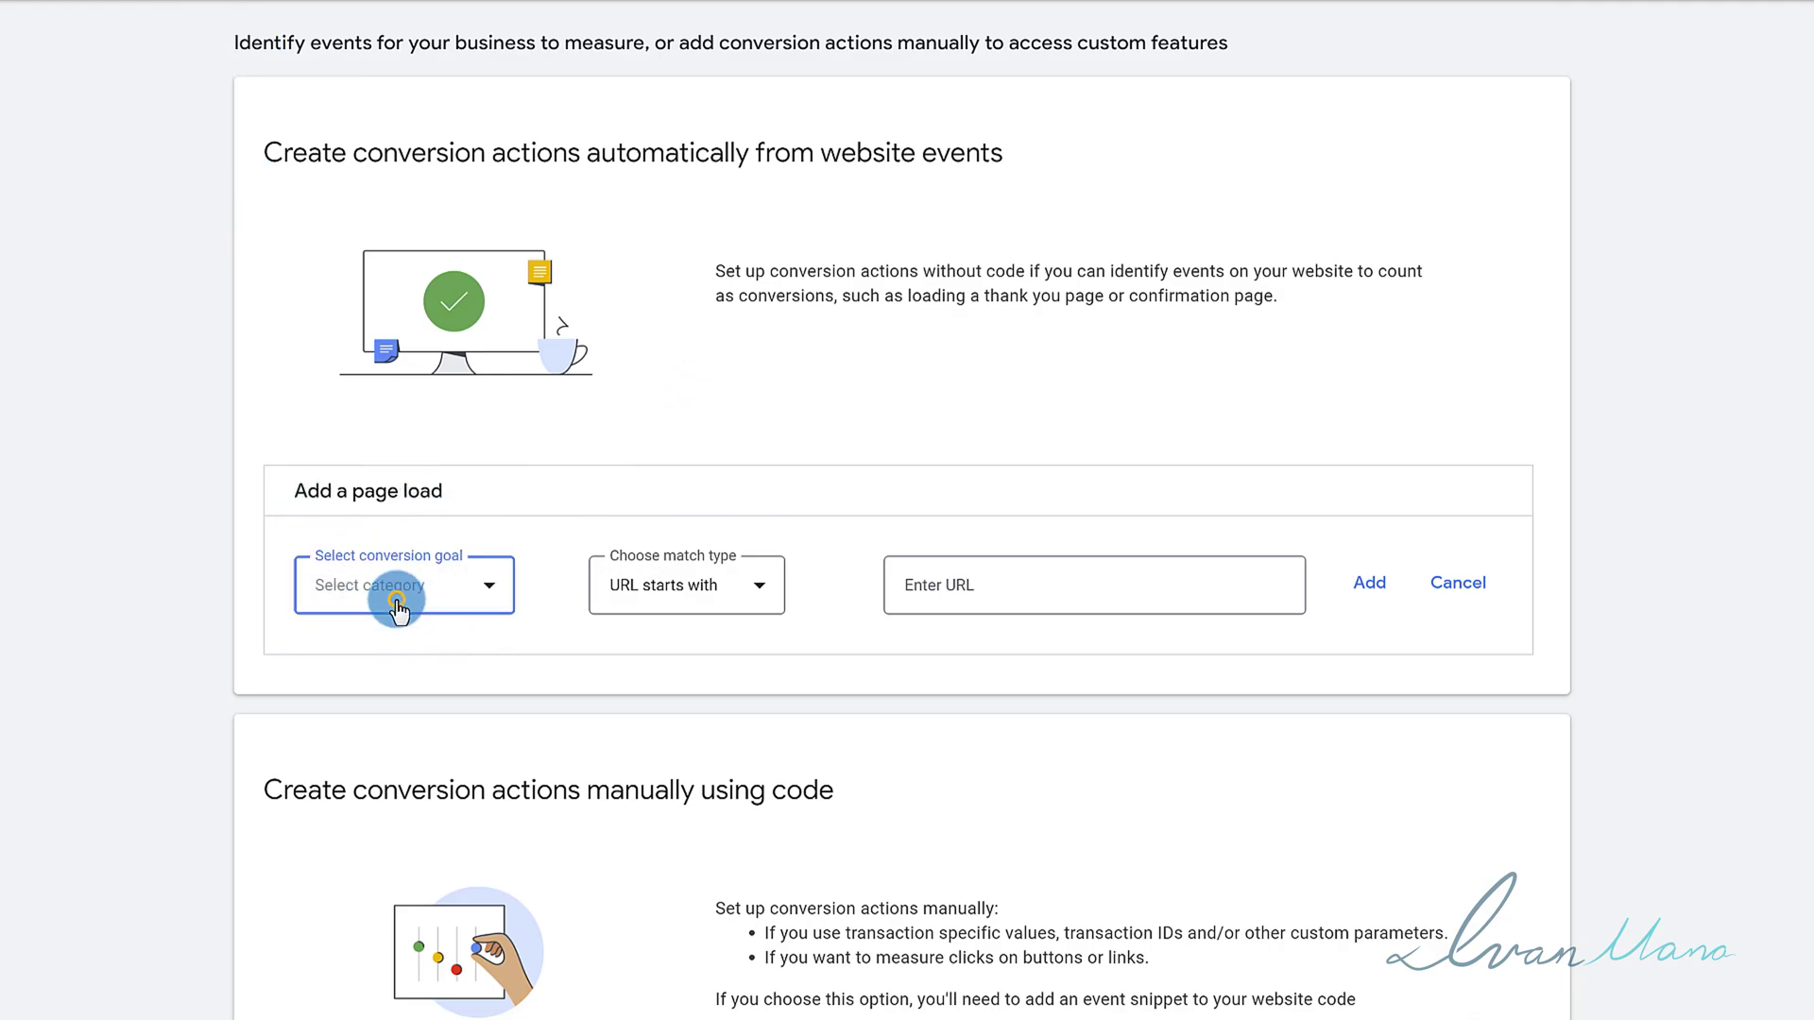
left_click(397, 605)
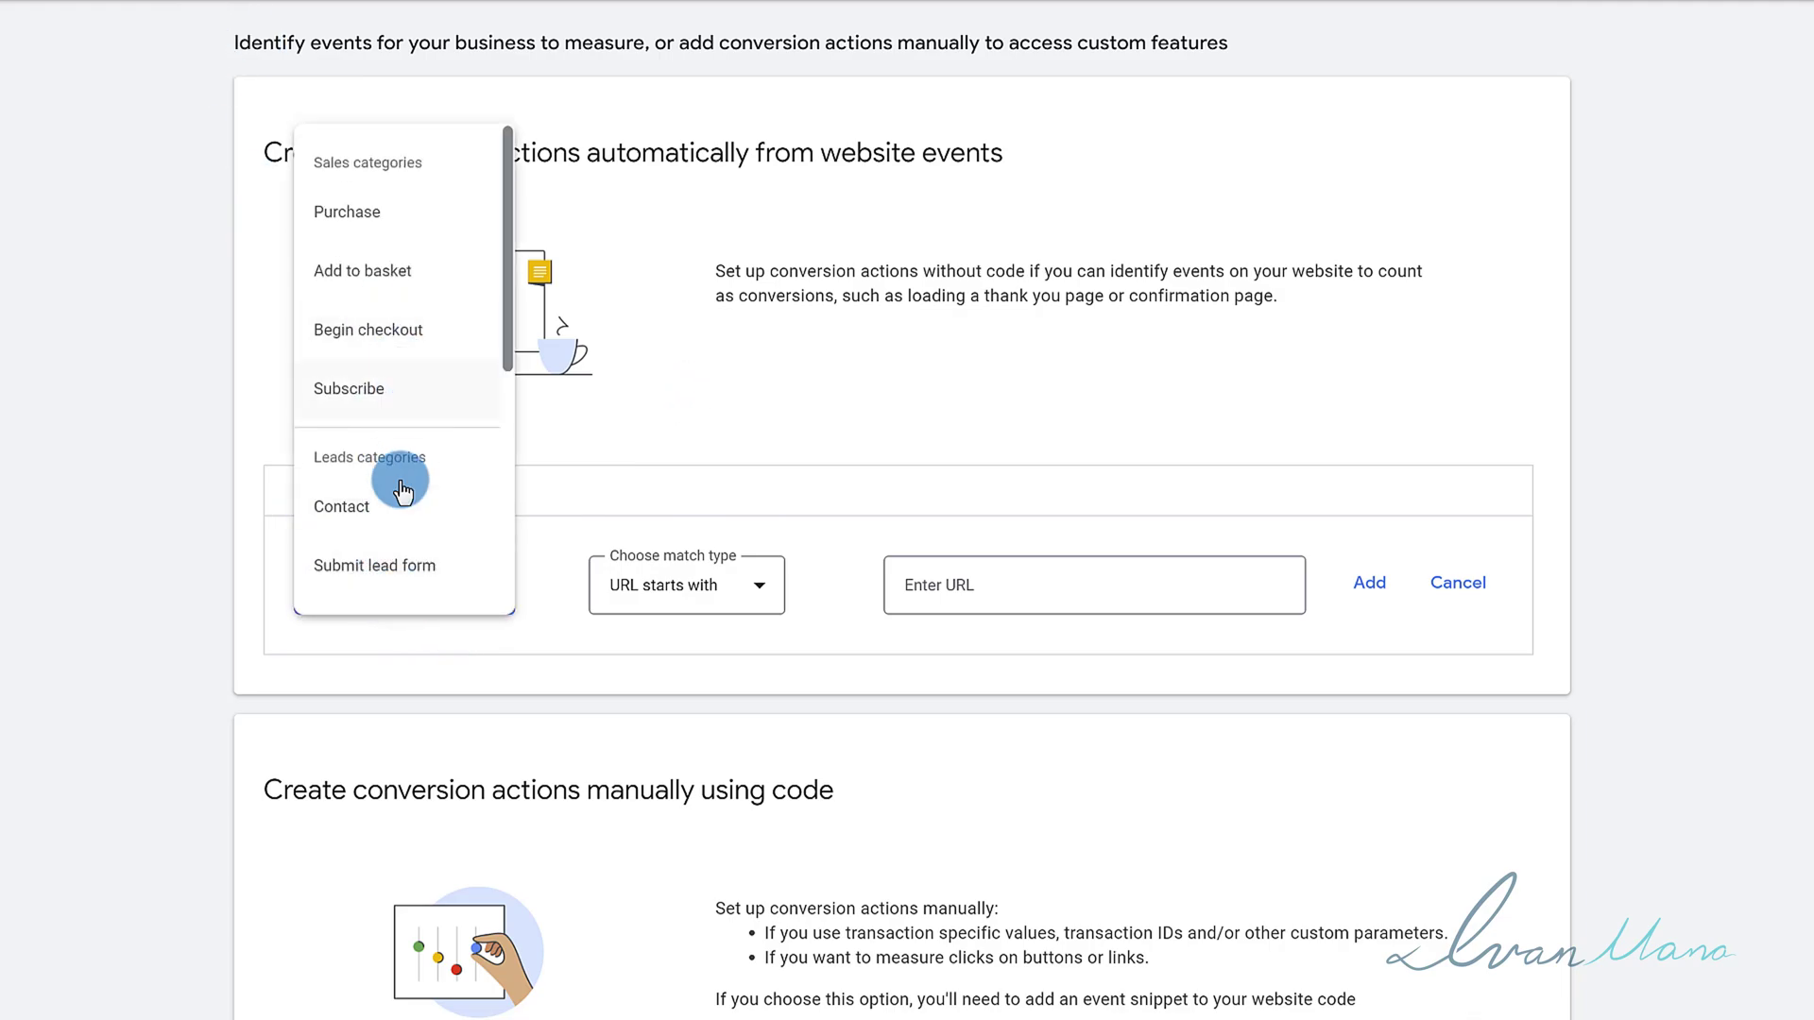
scroll(381, 473, "down", 2)
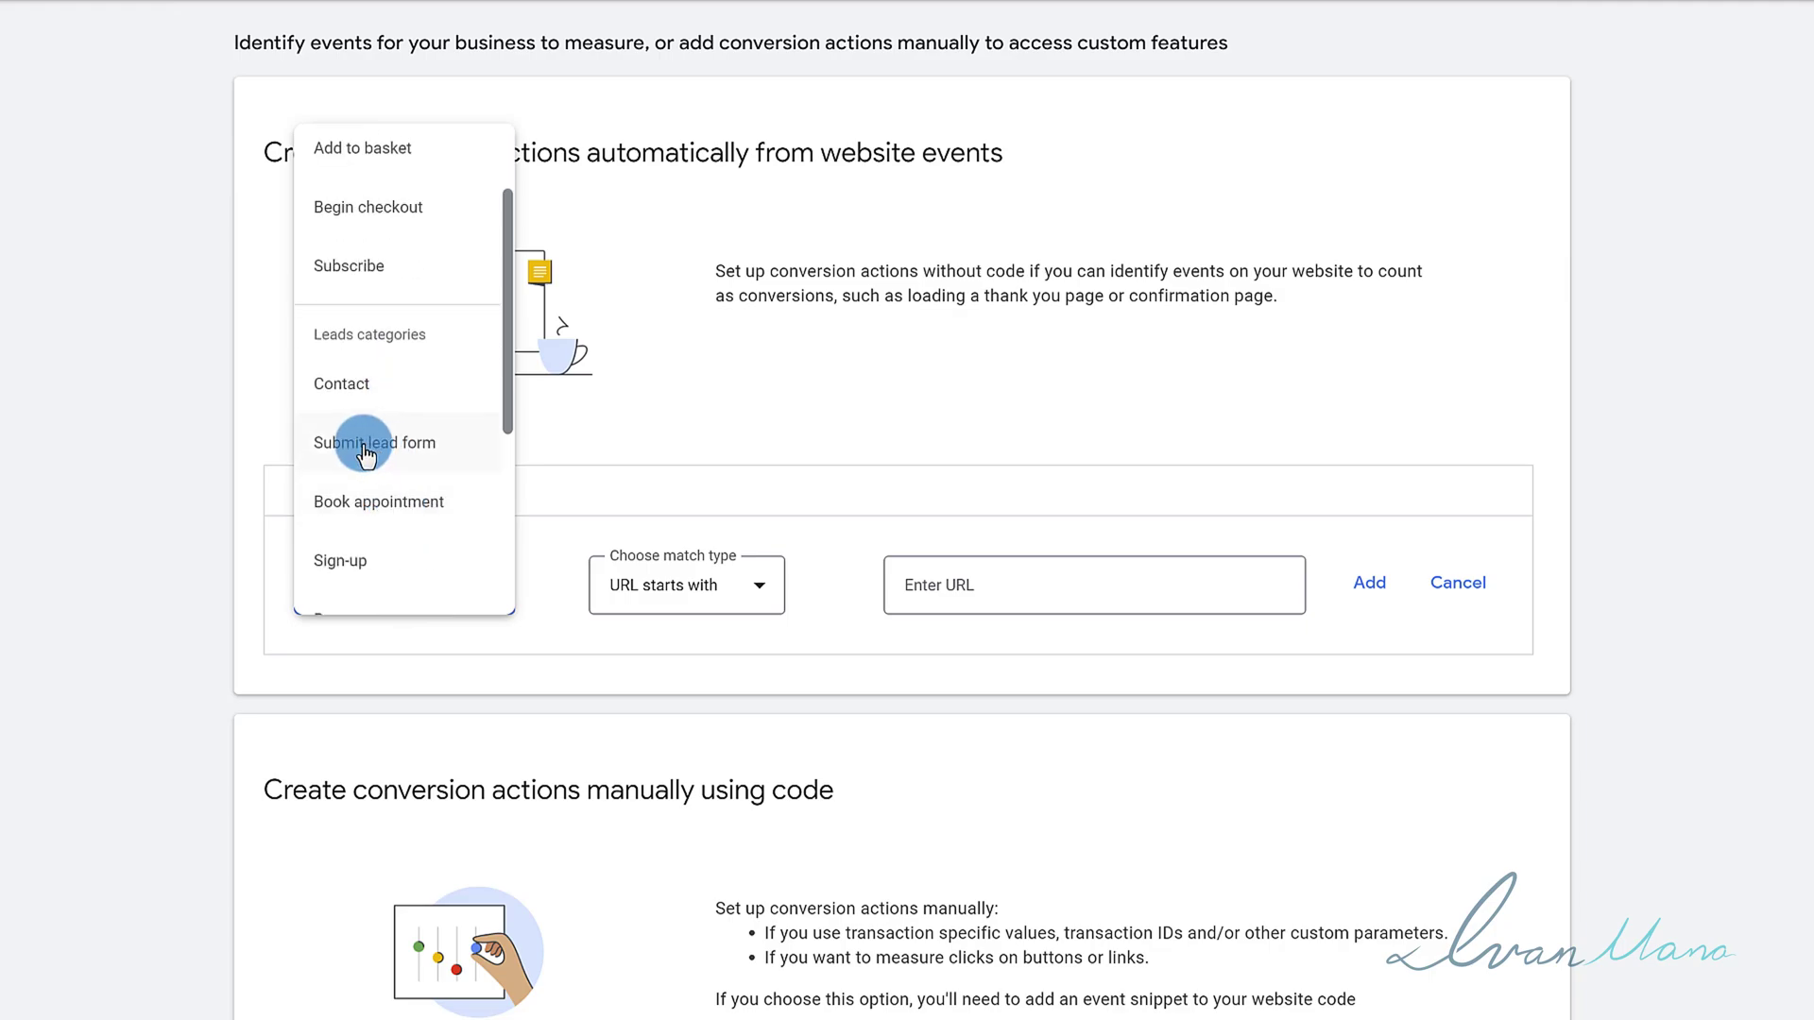
left_click(365, 456)
Review the sales, leads and other categories offered as conversion goals for the page load, keeping Submit lead form
left_click(391, 578)
scroll(363, 463, "down", 2)
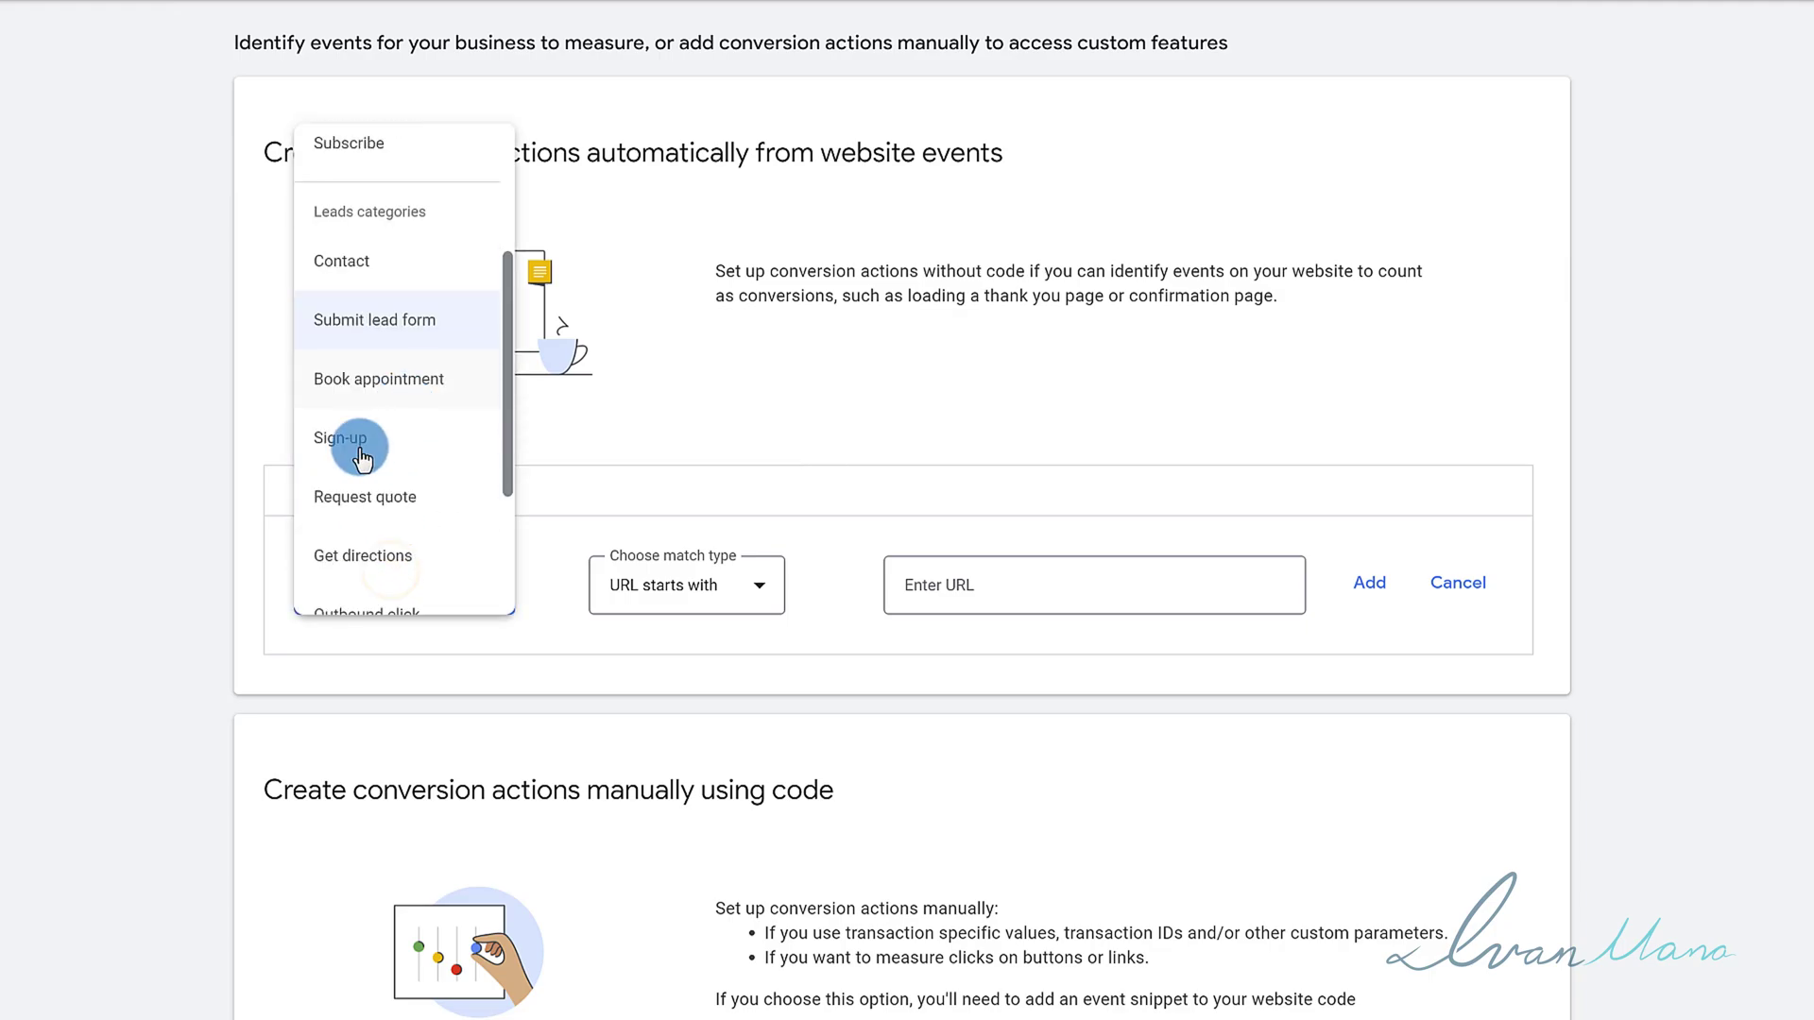
scroll(378, 477, "down", 3)
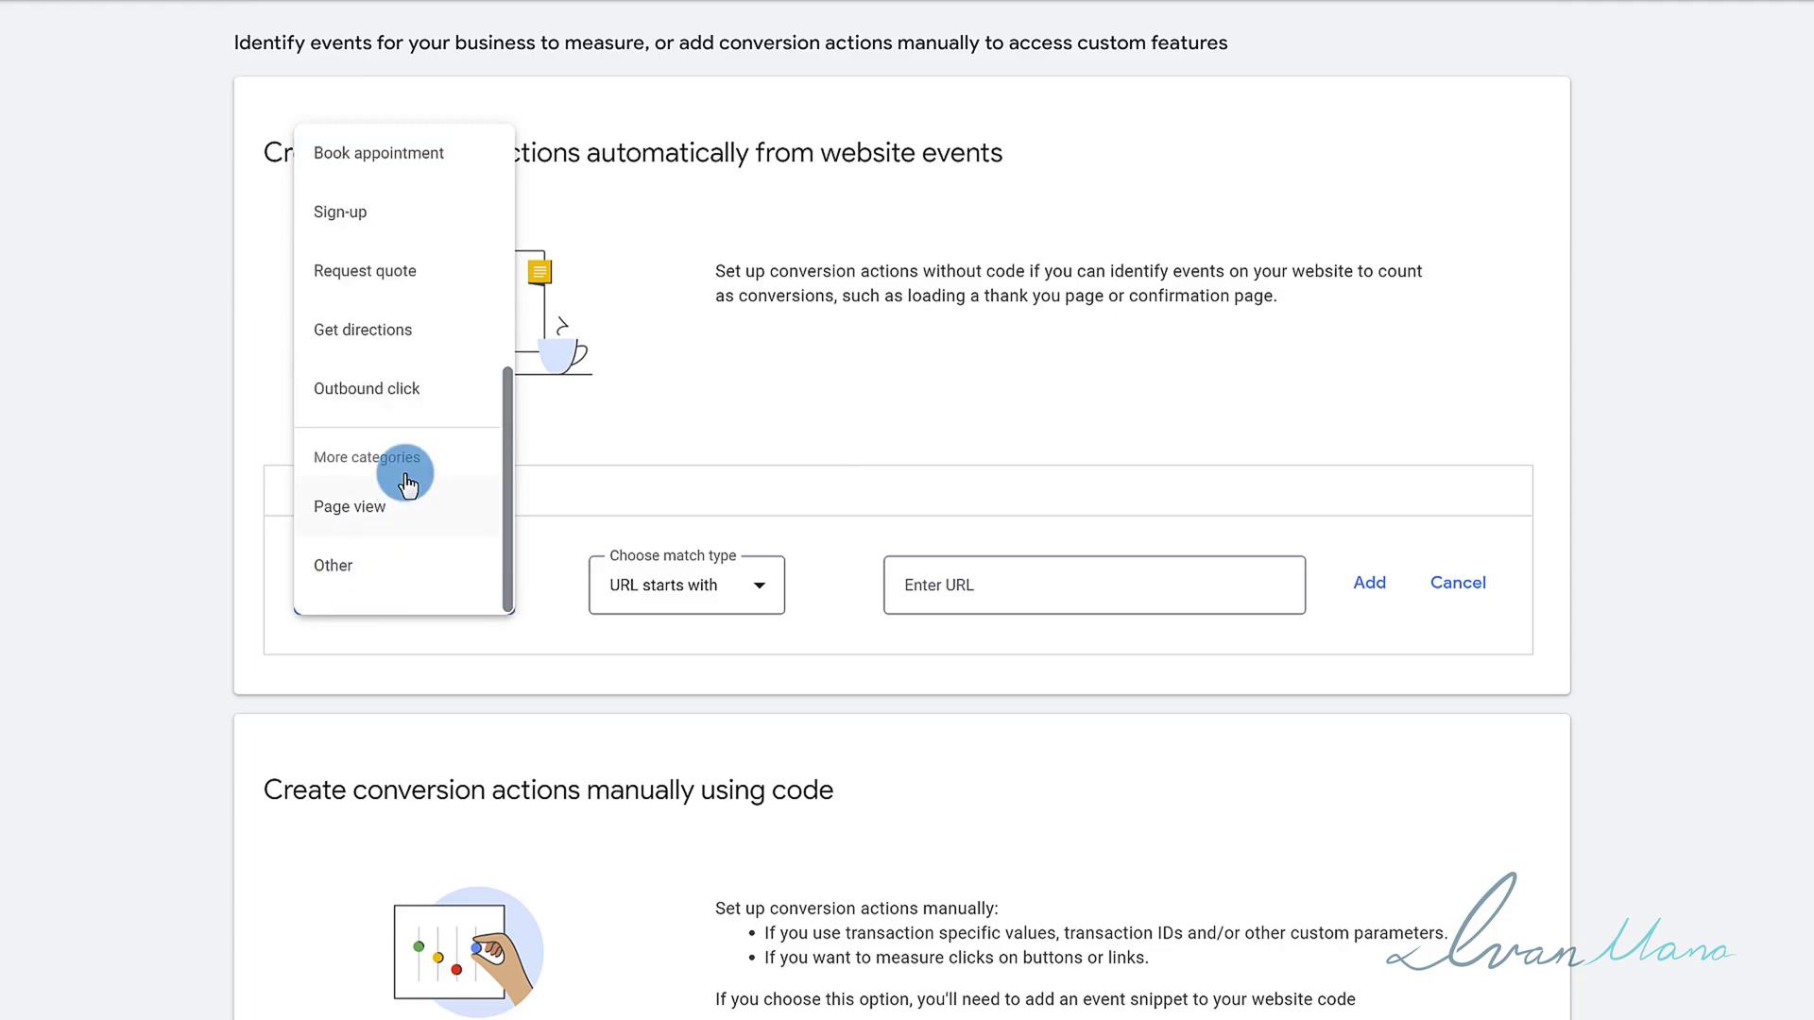
scroll(404, 501, "up", 6)
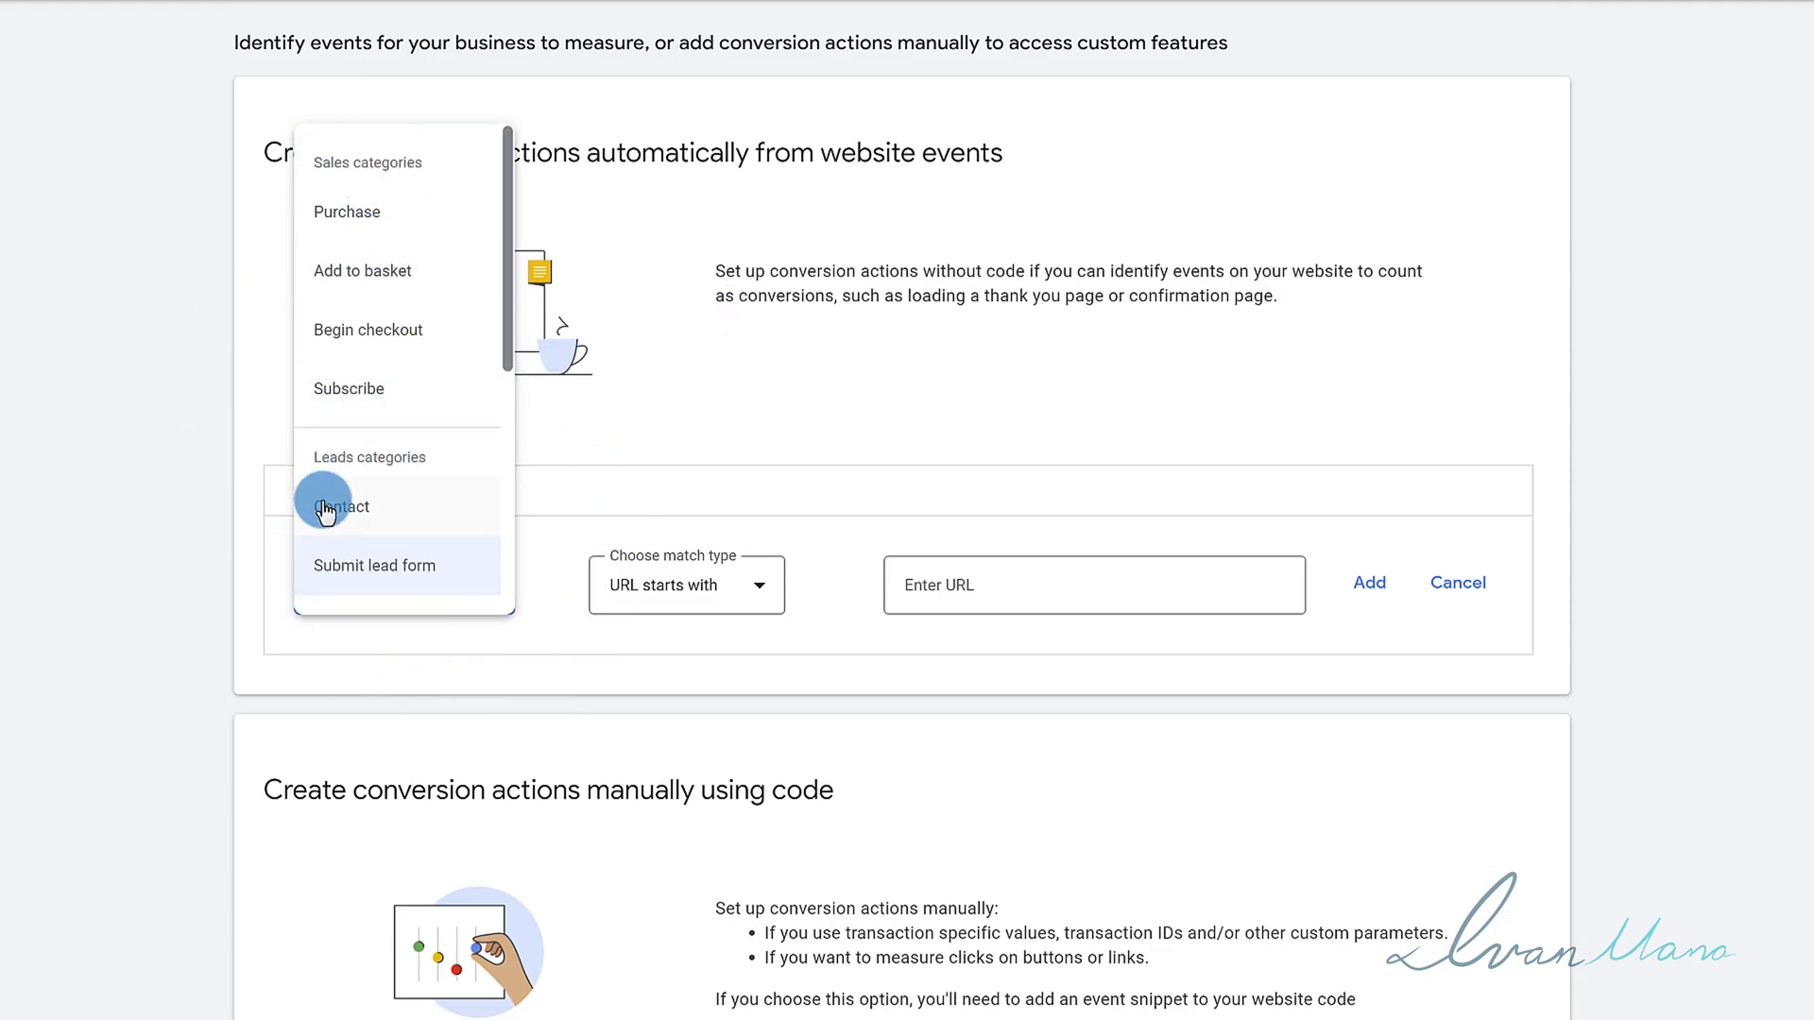
left_click(116, 469)
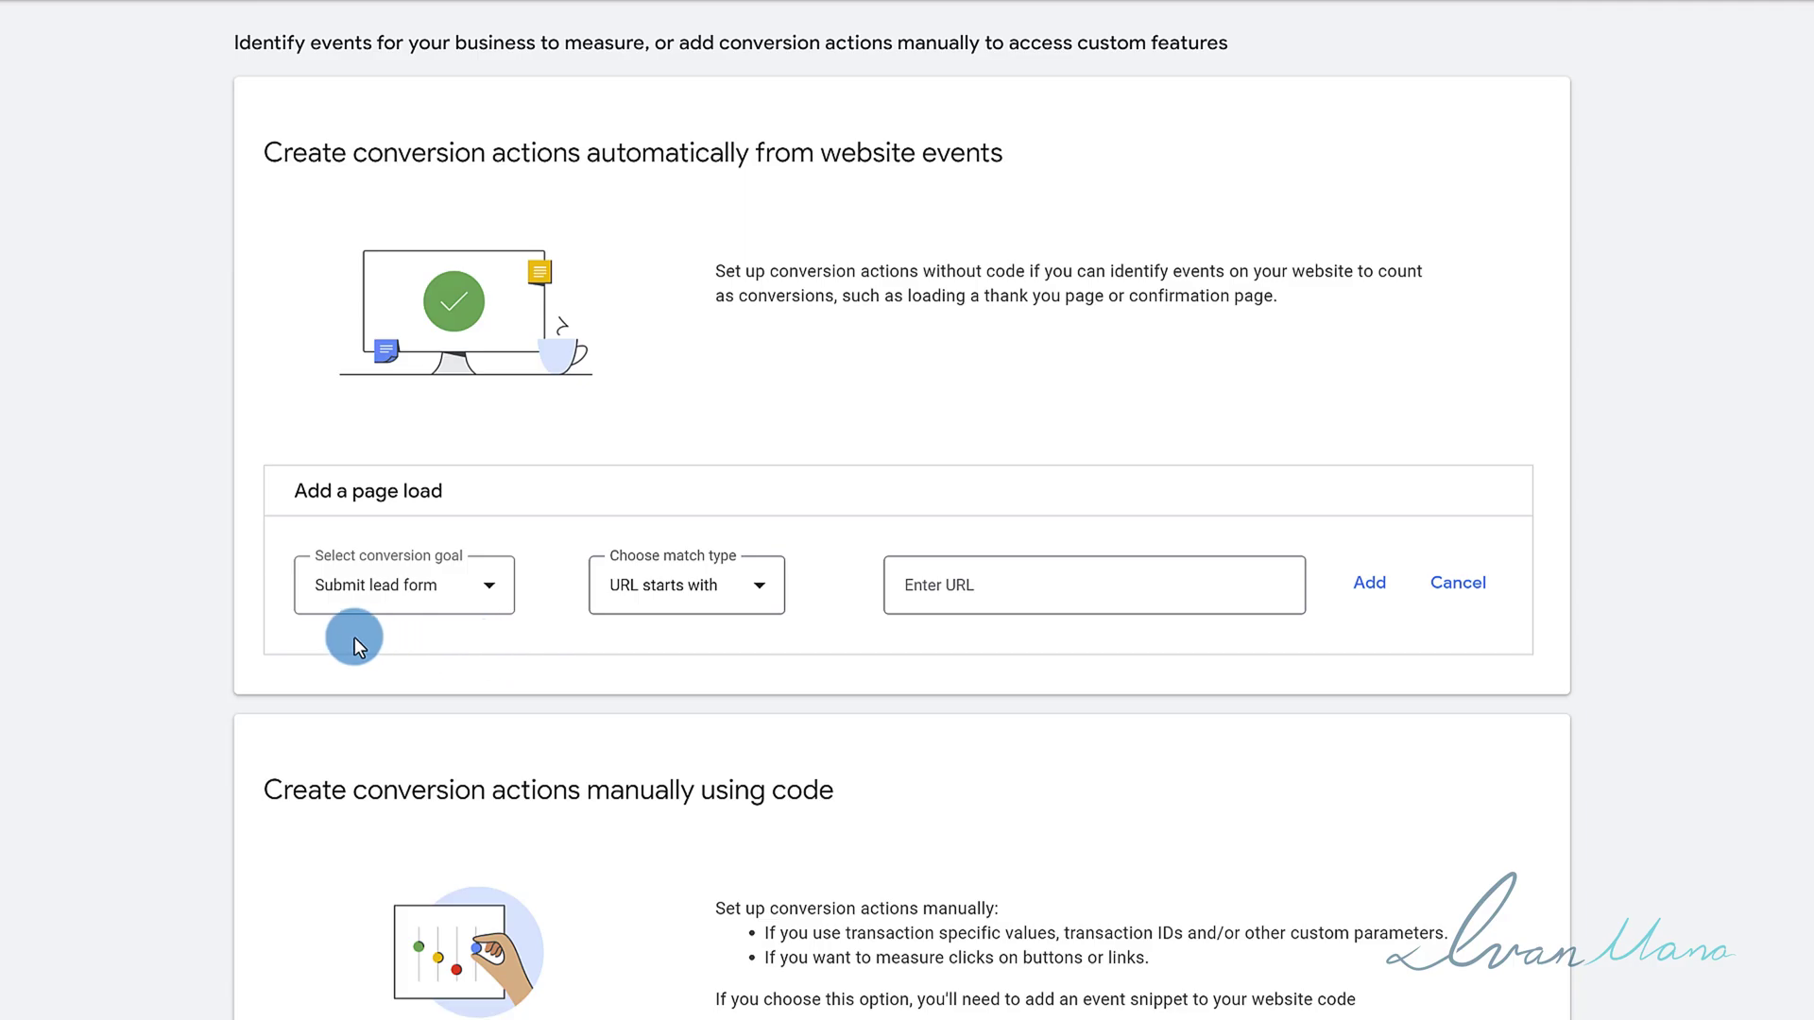
scroll(621, 745, "up", 4)
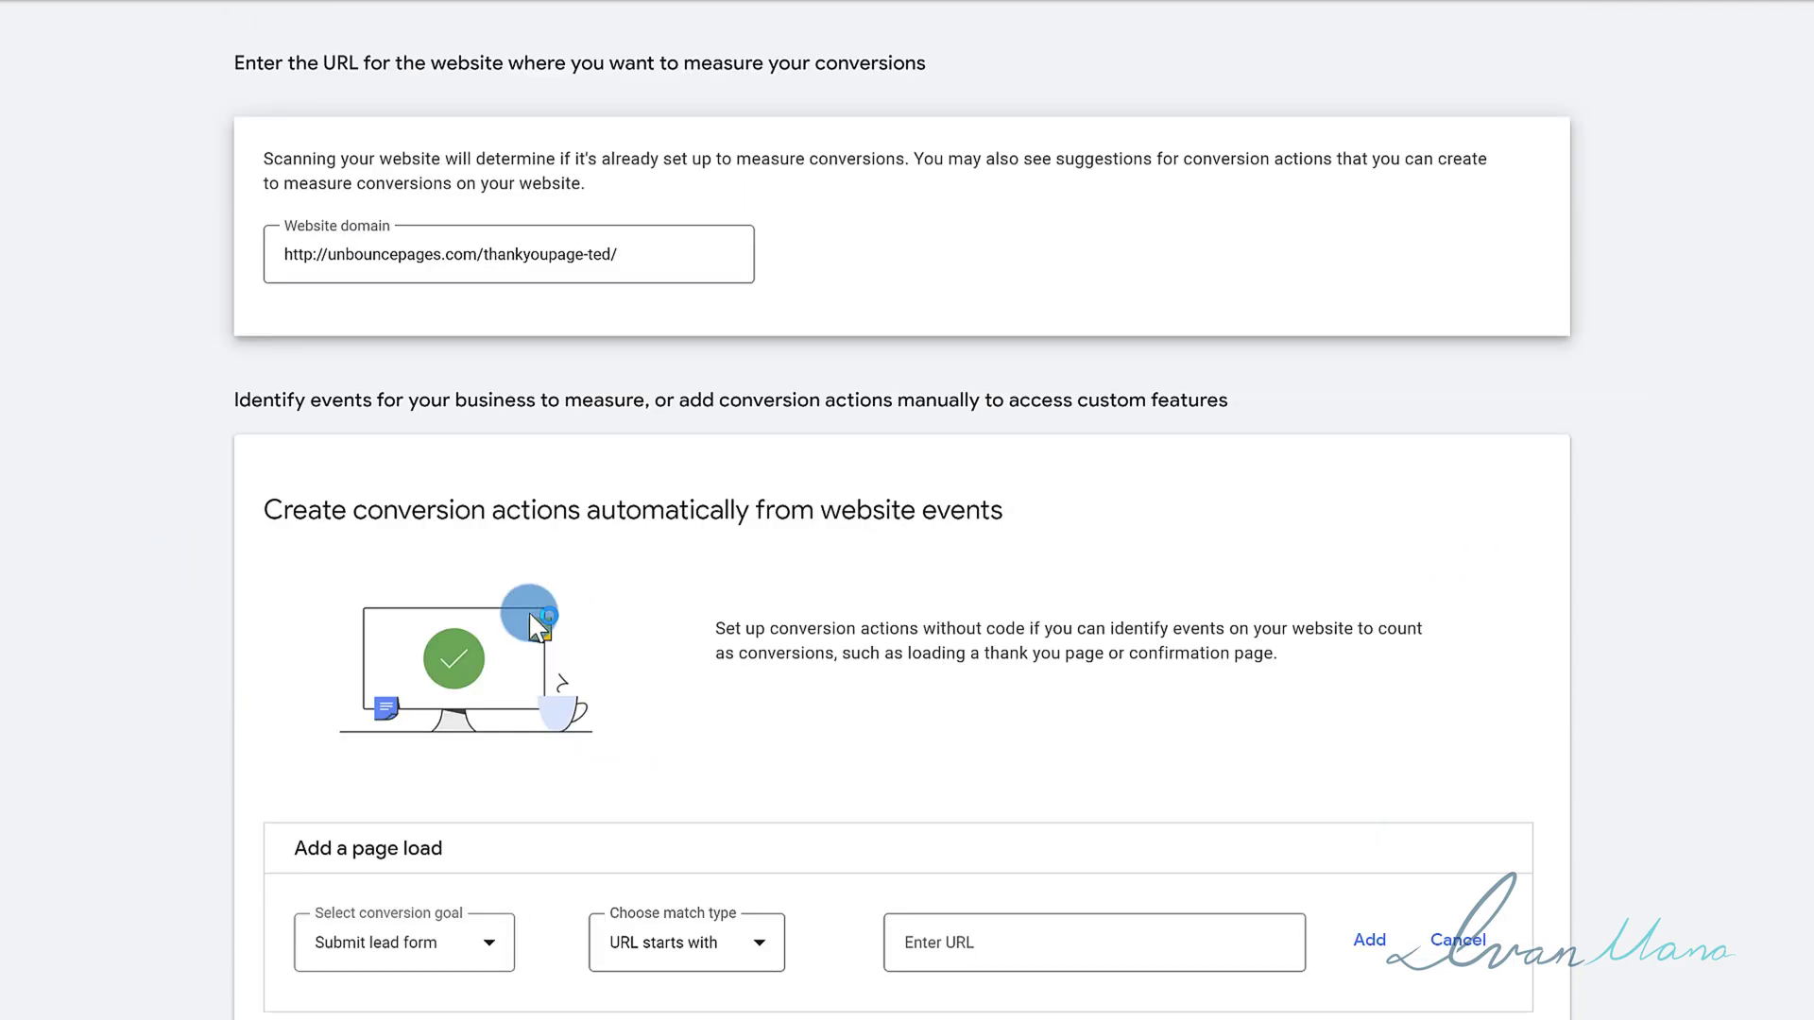
scroll(389, 661, "down", 3)
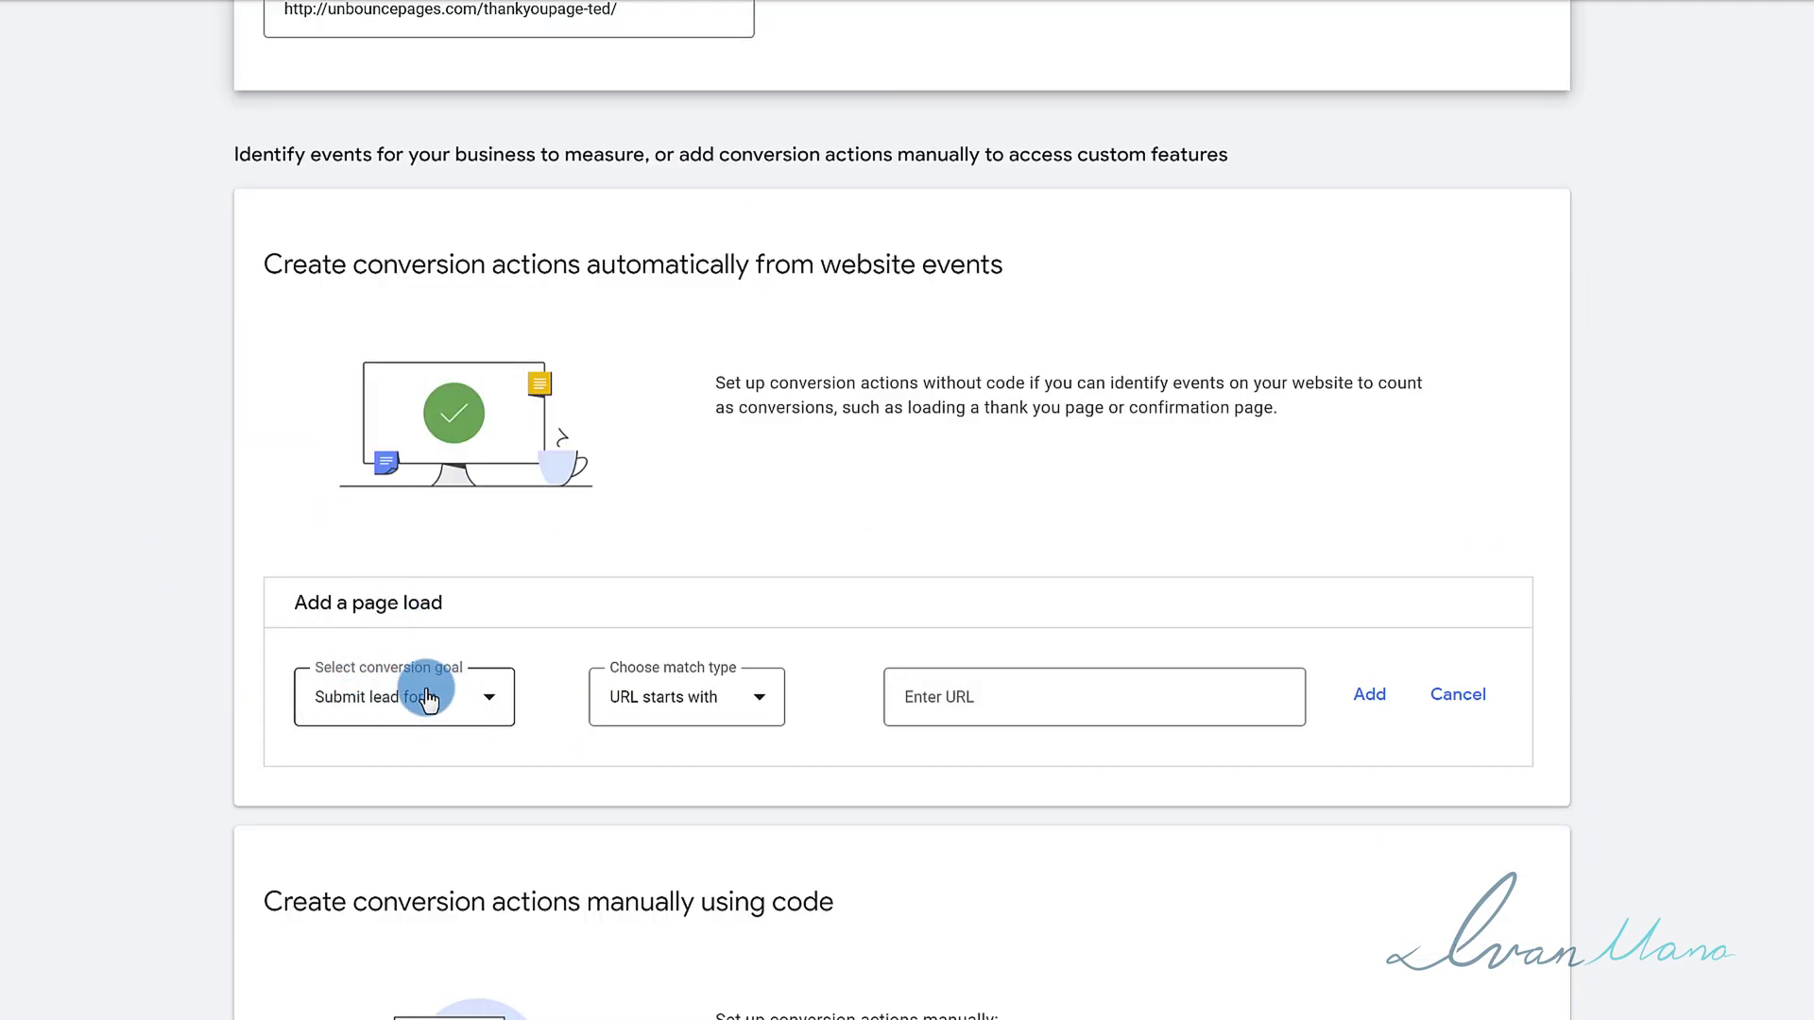
scroll(435, 582, "down", 3)
scroll(425, 511, "up", 3)
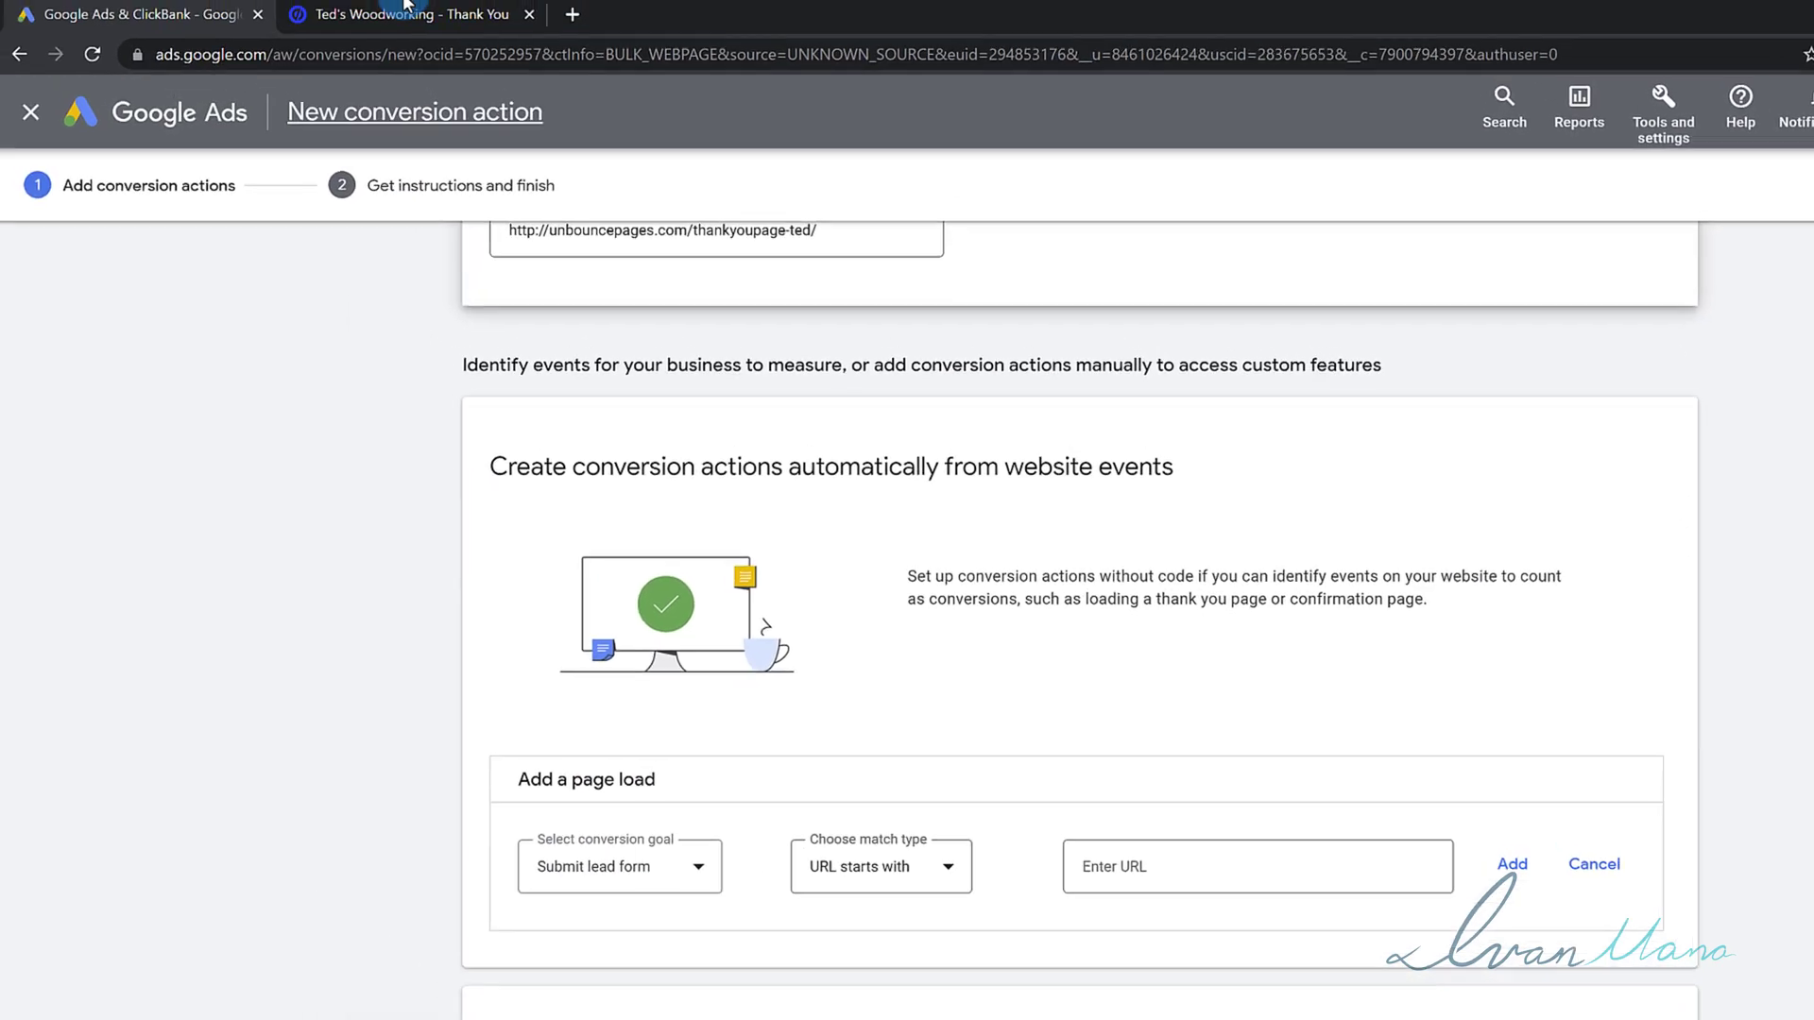
Switch to Unbounce, open Ted's Woodworking - Landing Page from the ted's woodworking group and look over its live page
key("ctrl+Tab")
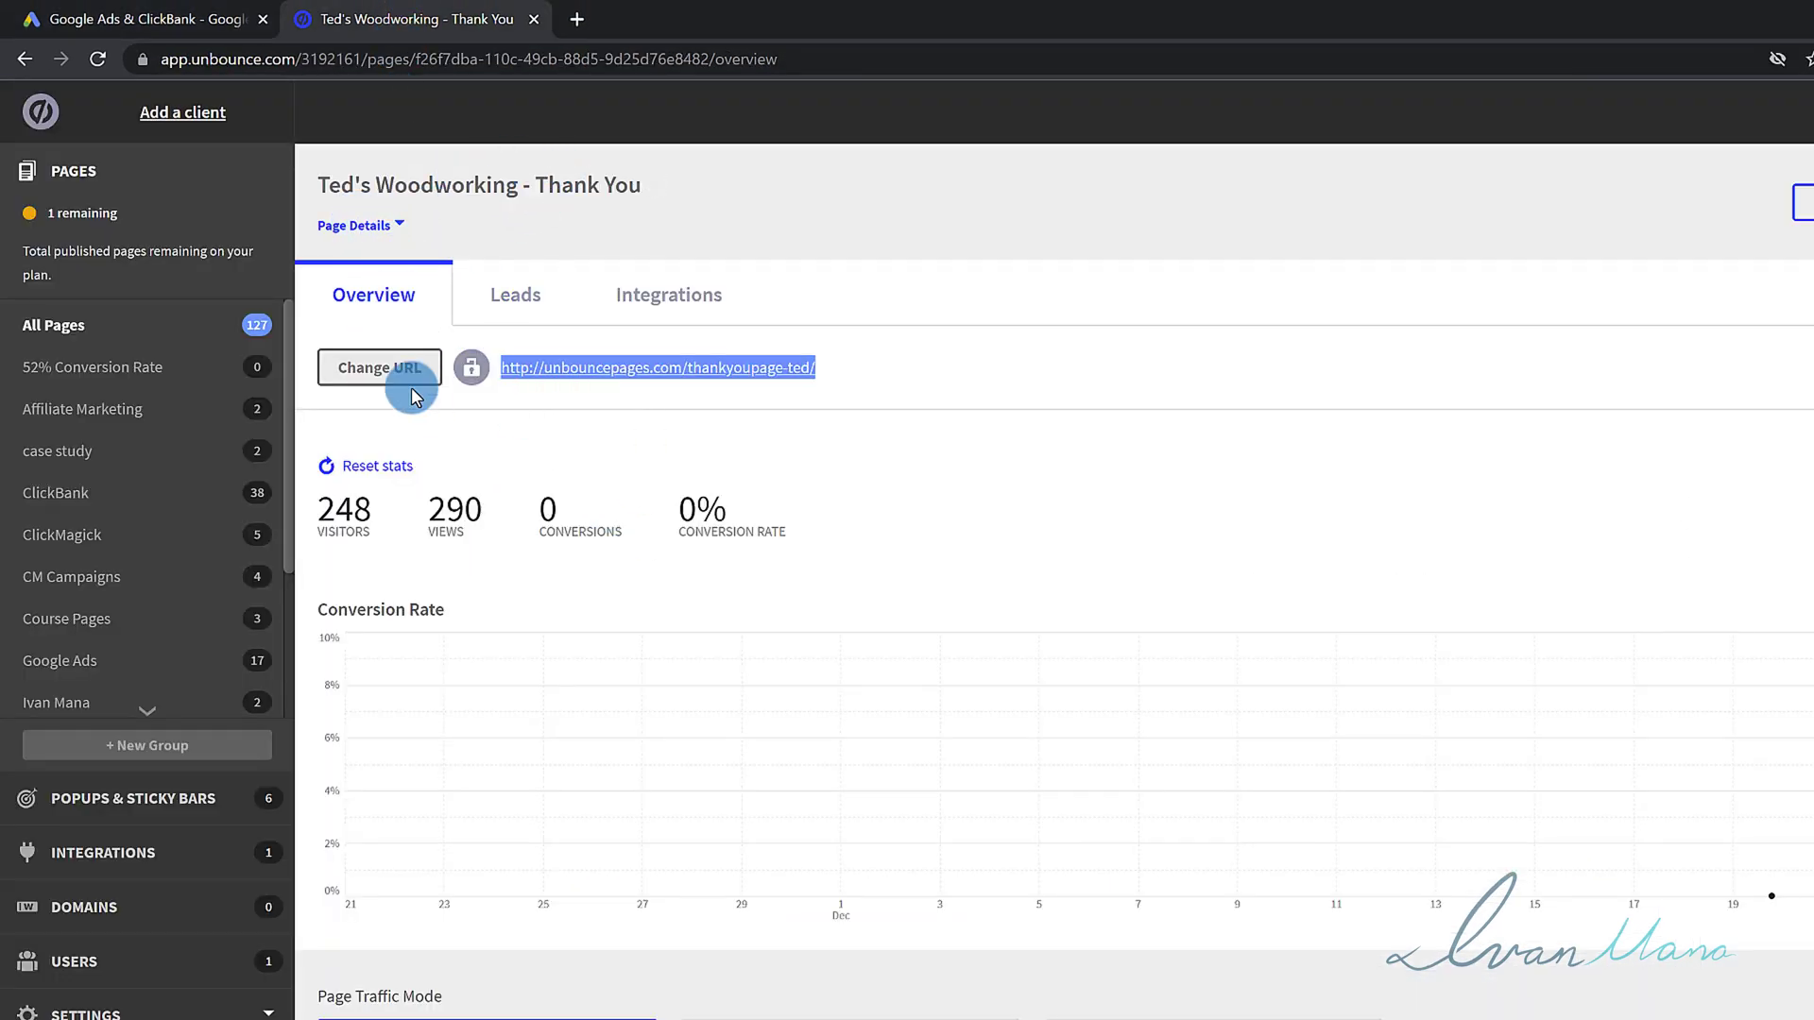
scroll(156, 624, "down", 3)
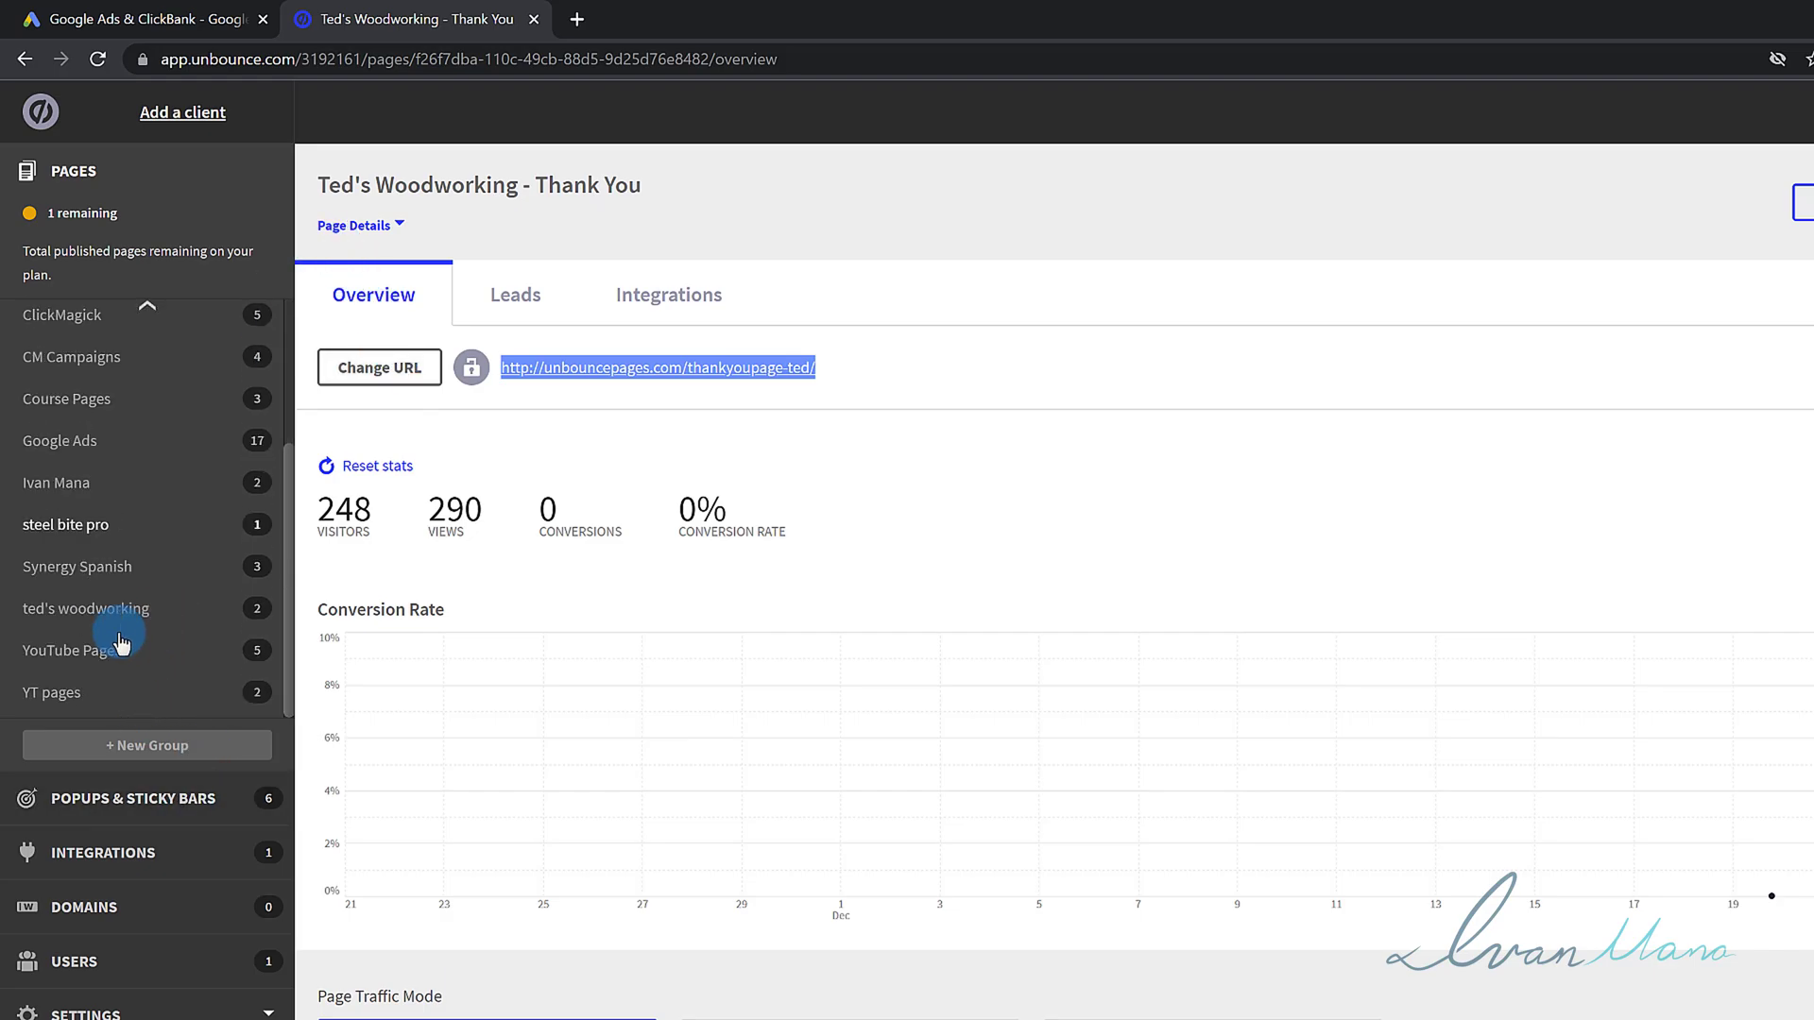
left_click(92, 612)
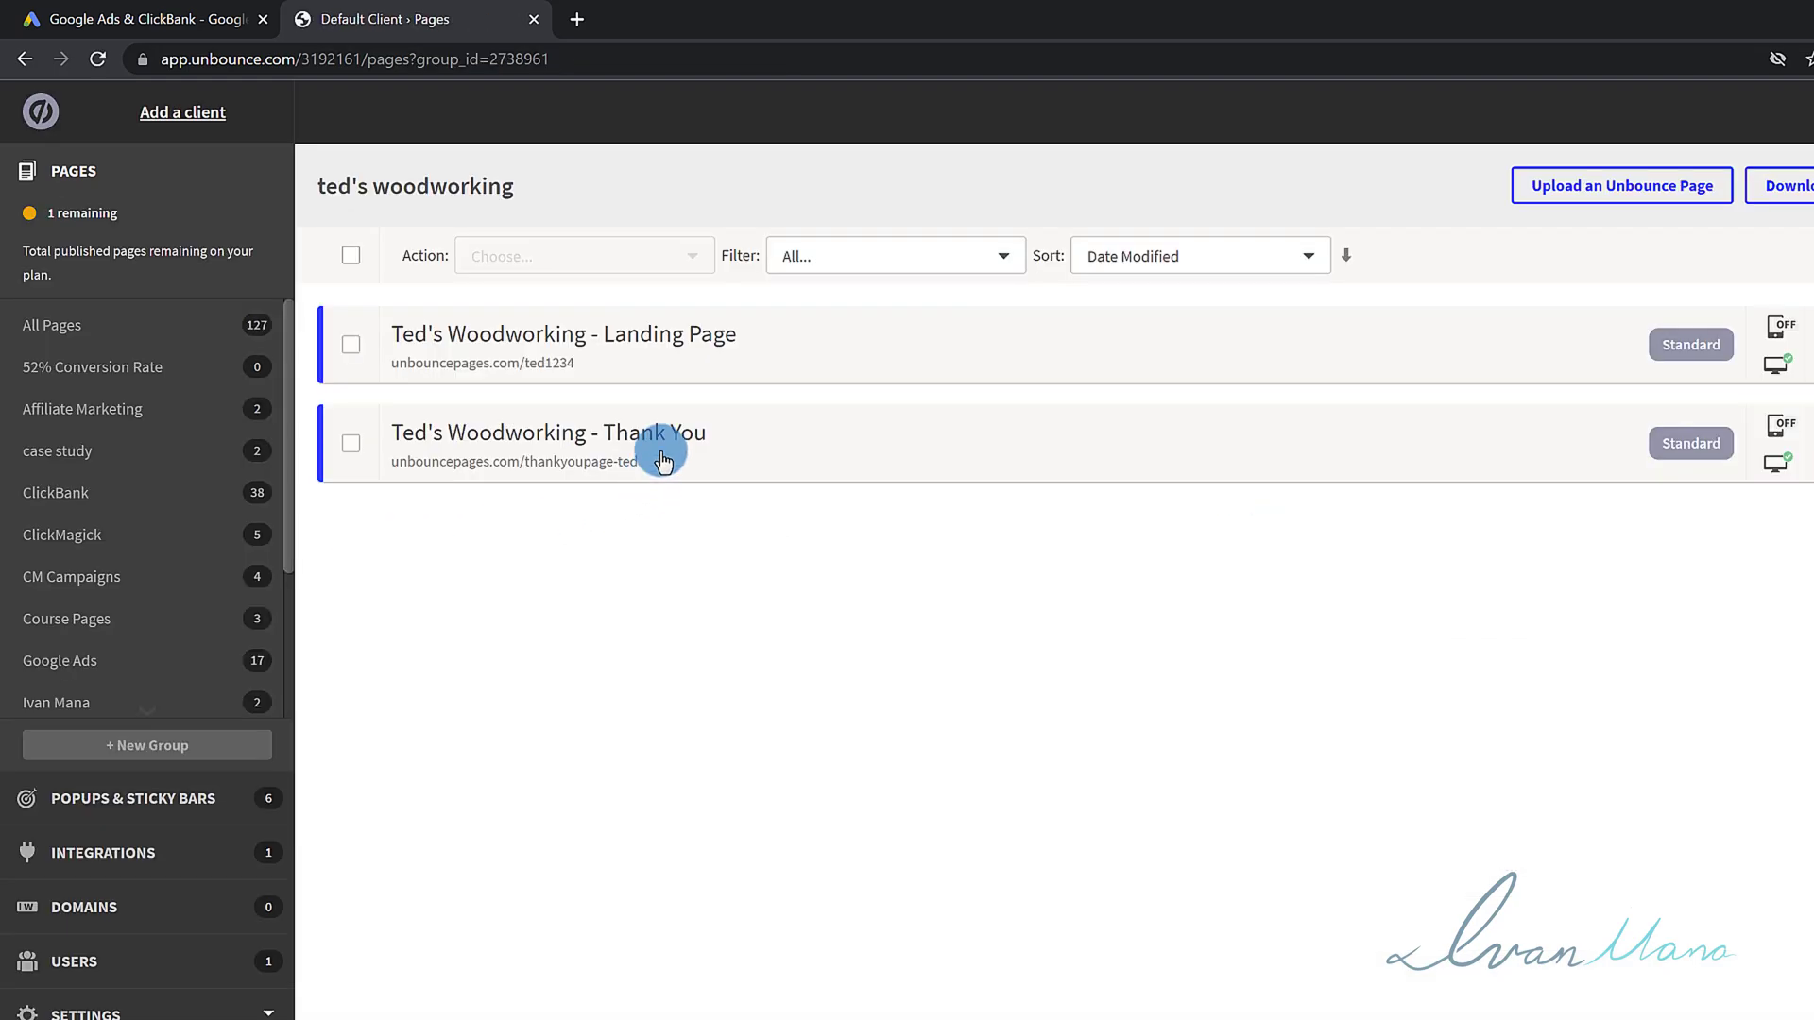
left_click(602, 347)
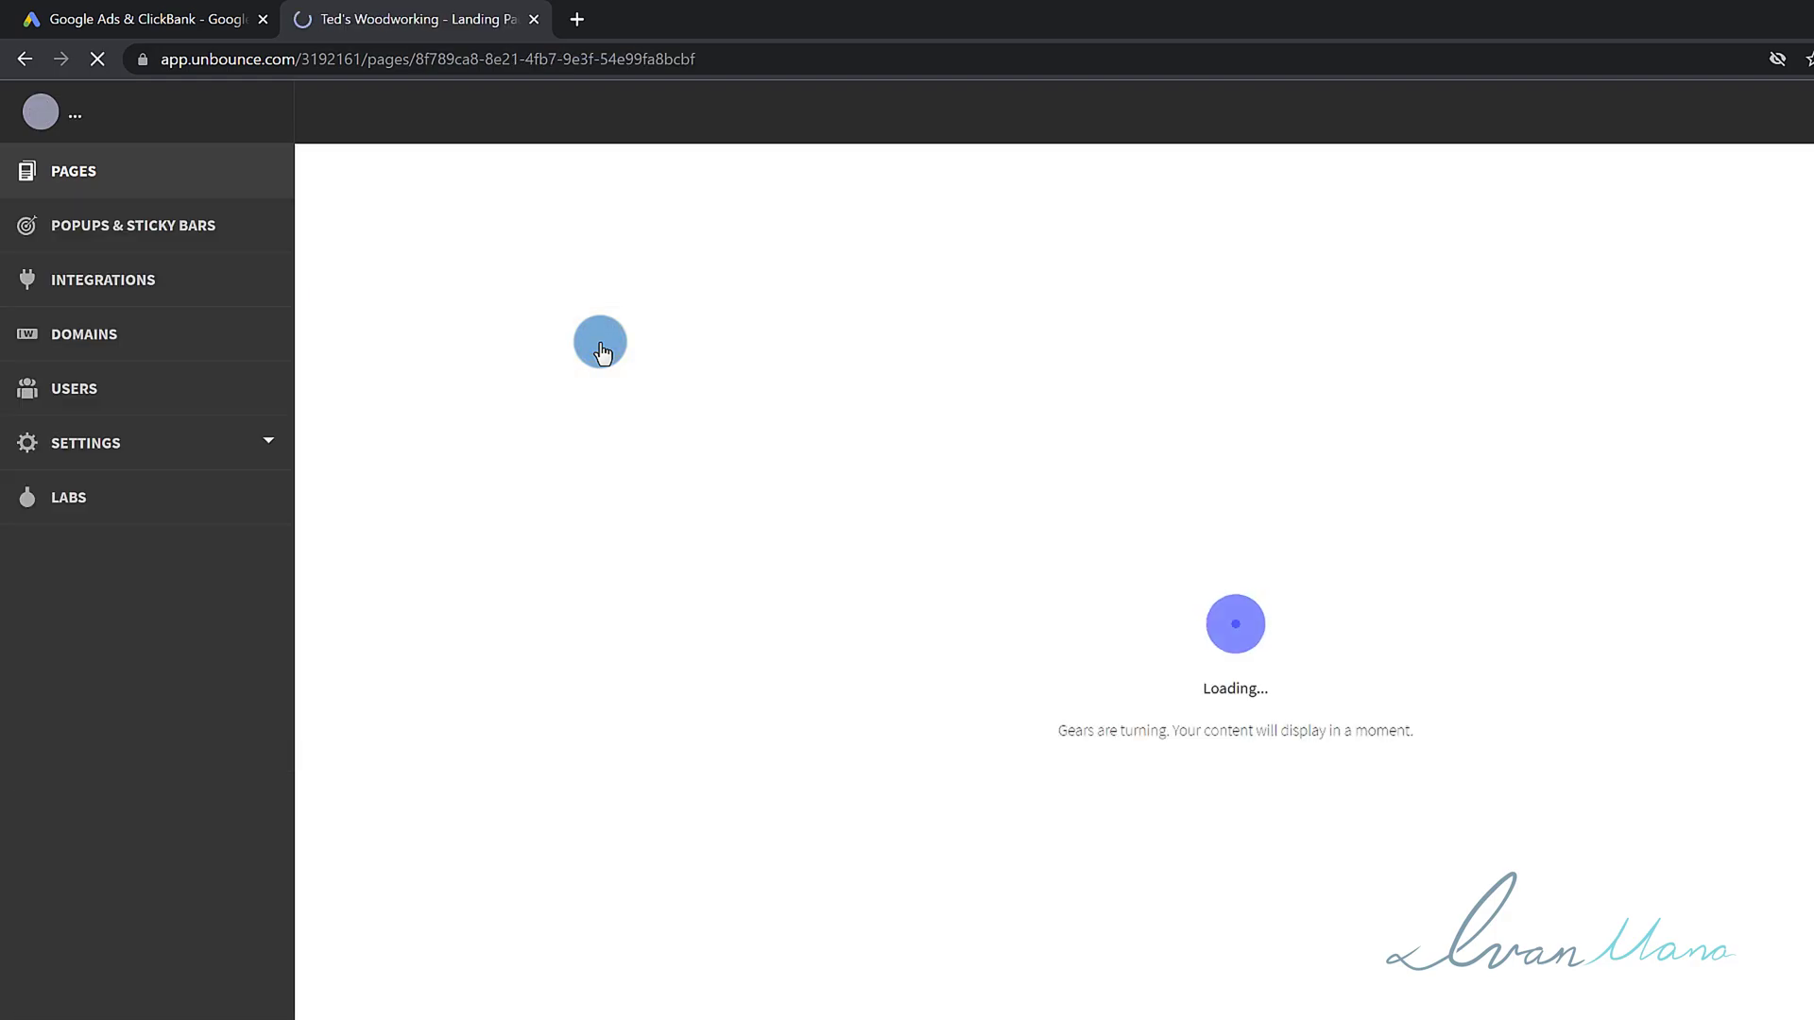
left_click(645, 372)
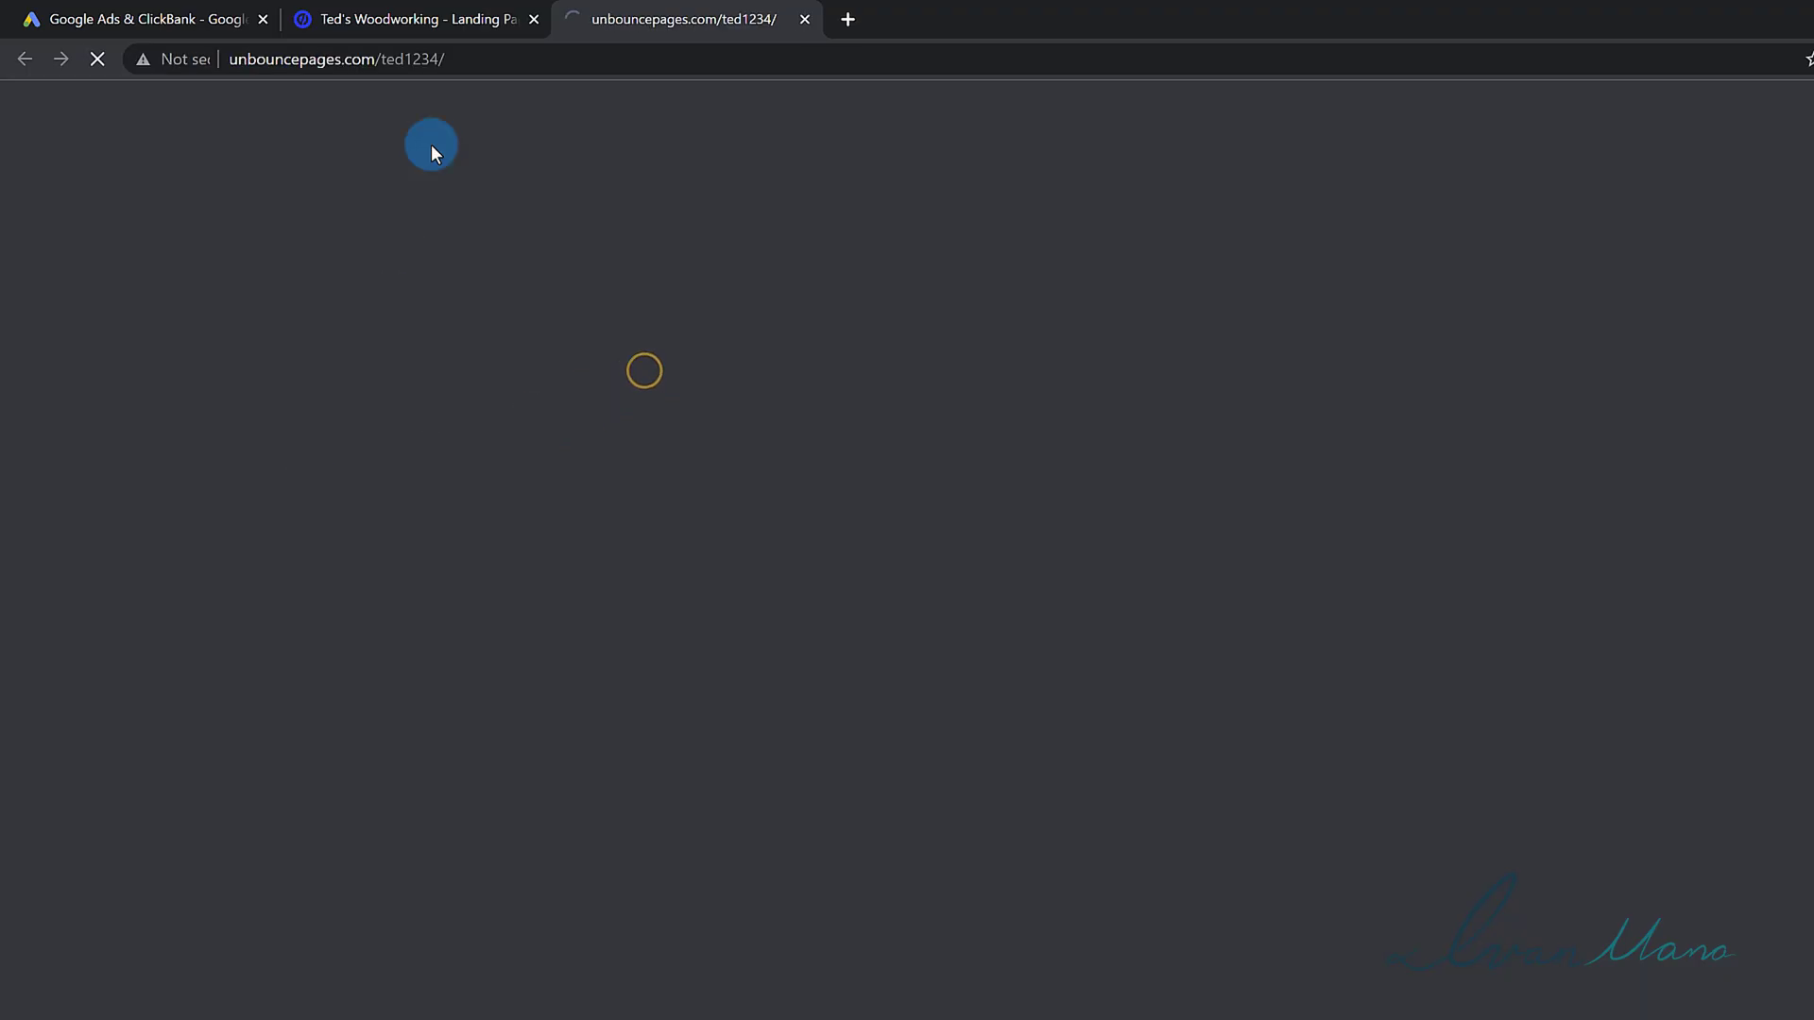
left_click(434, 19)
scroll(141, 604, "down", 3)
left_click(141, 623)
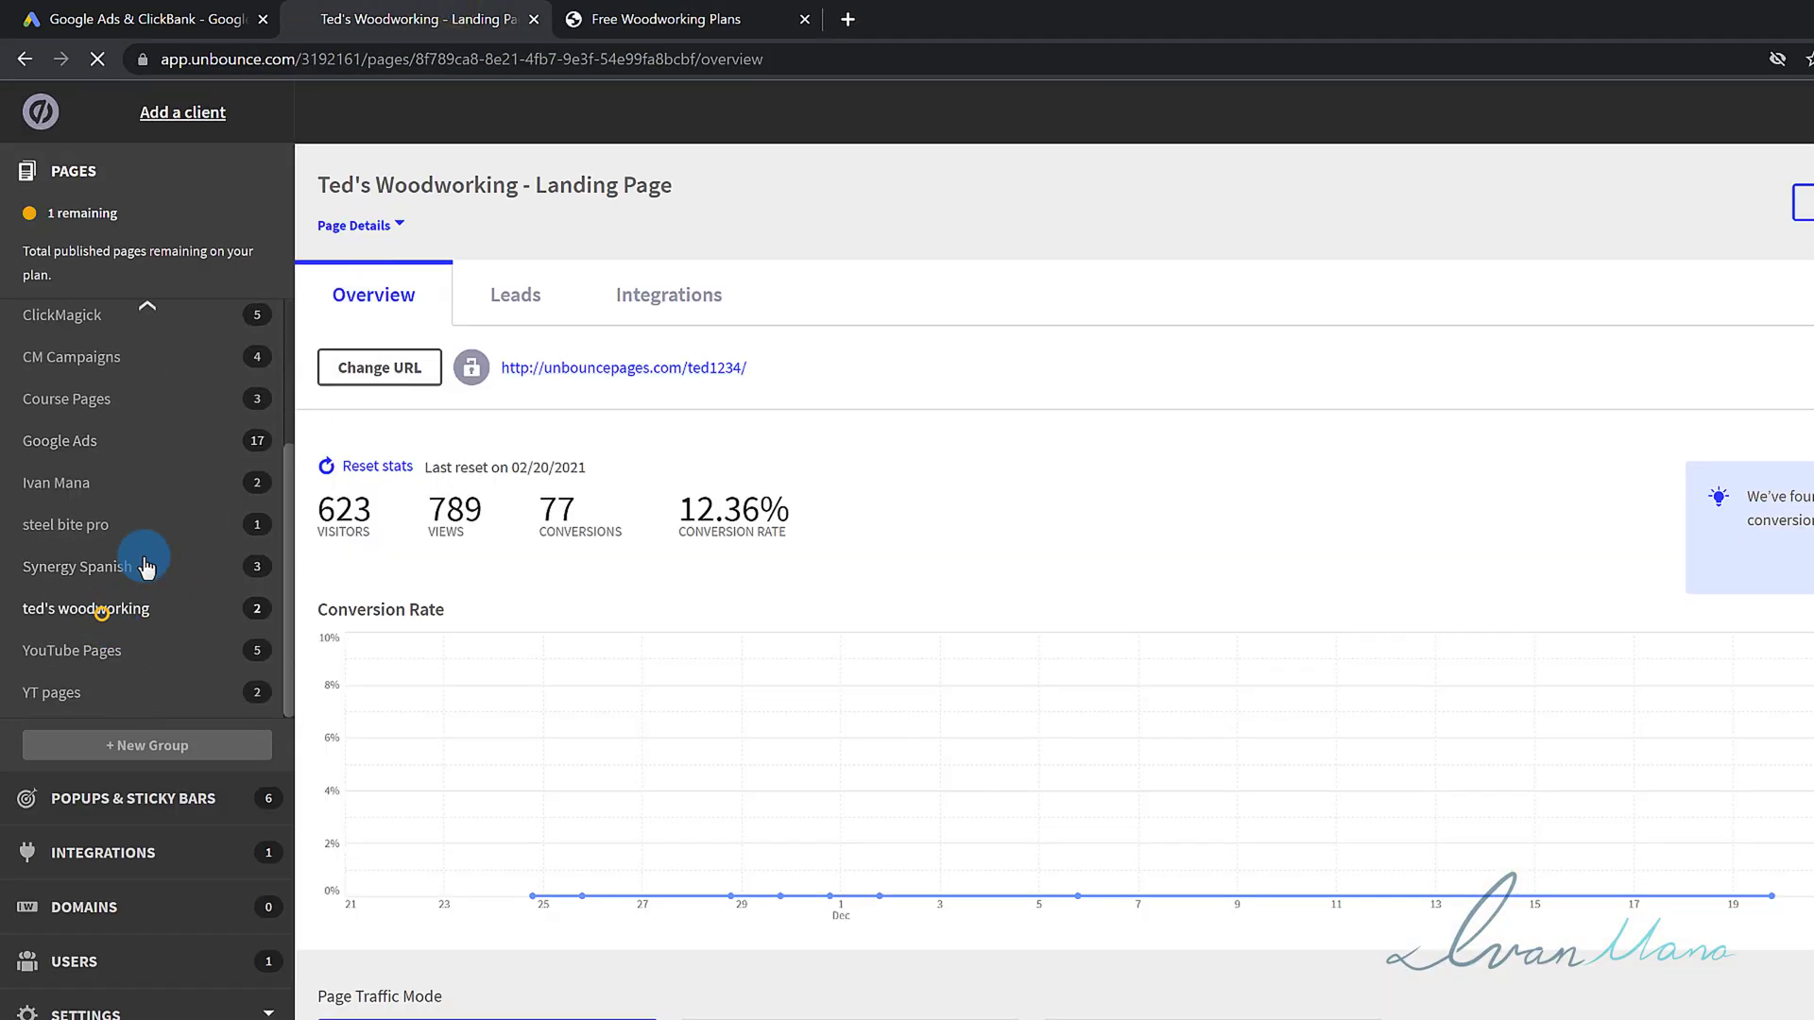
key("ctrl+Tab")
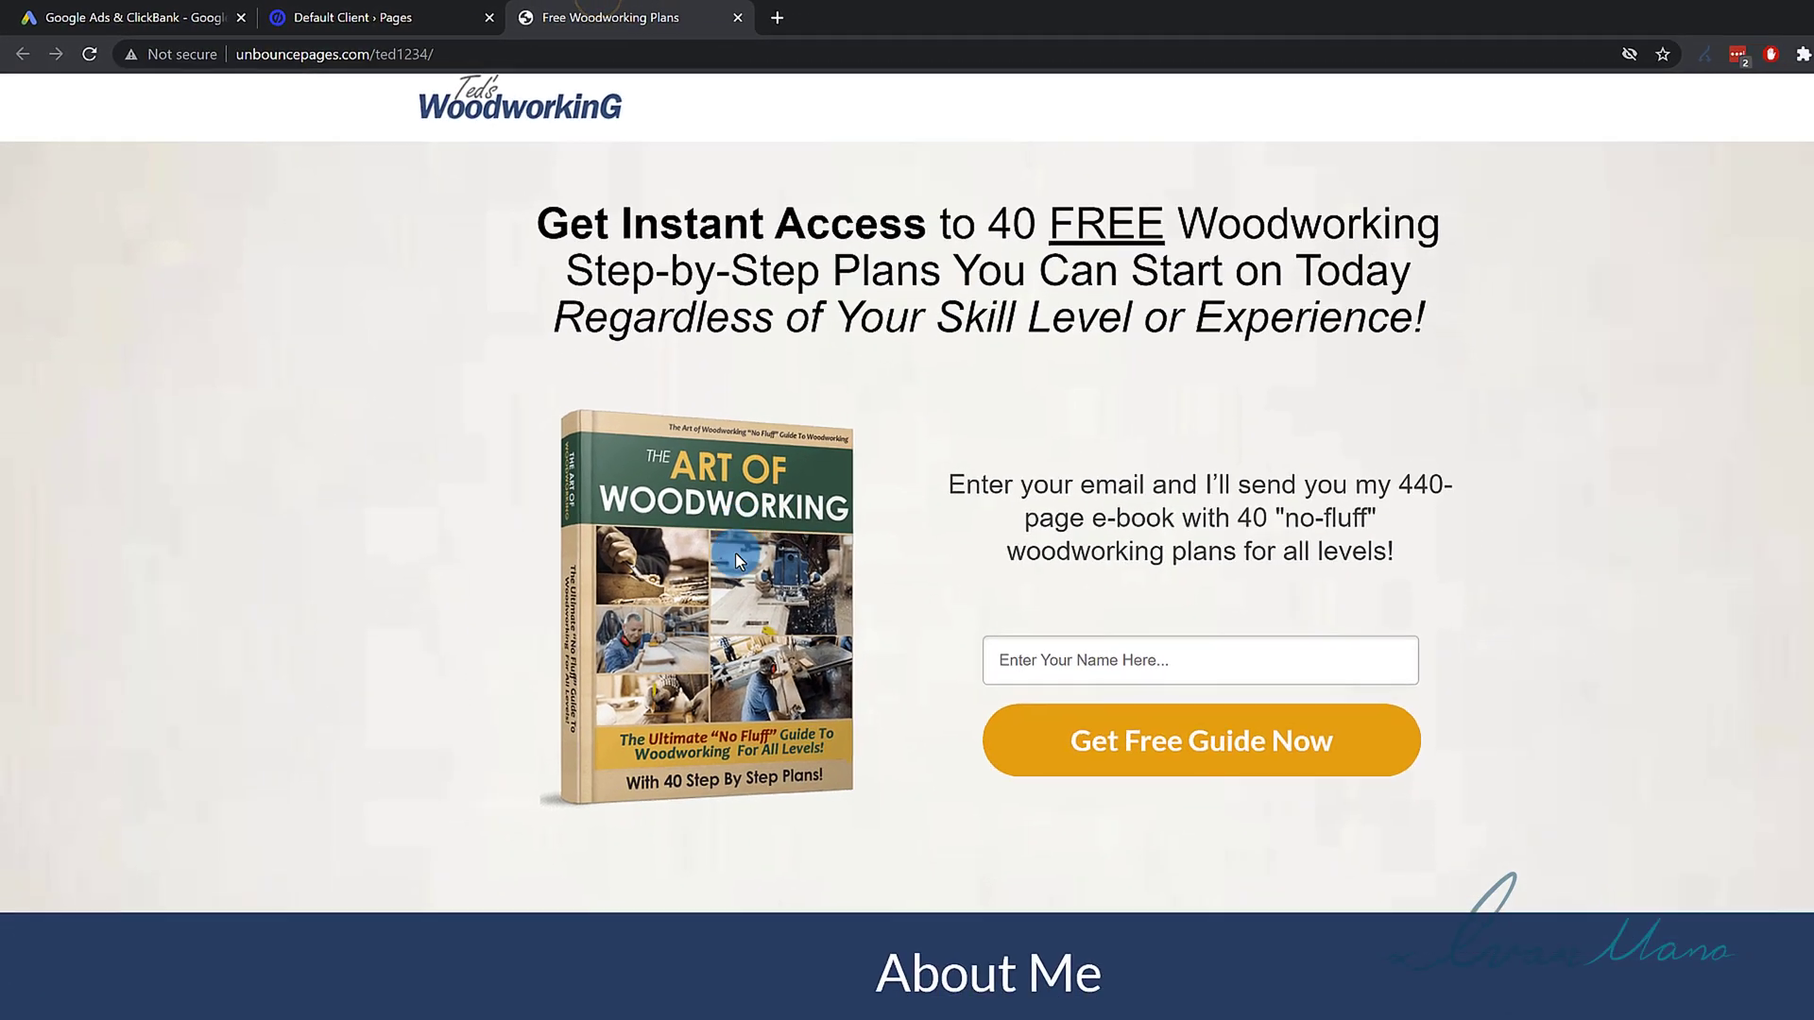
scroll(735, 553, "down", 6)
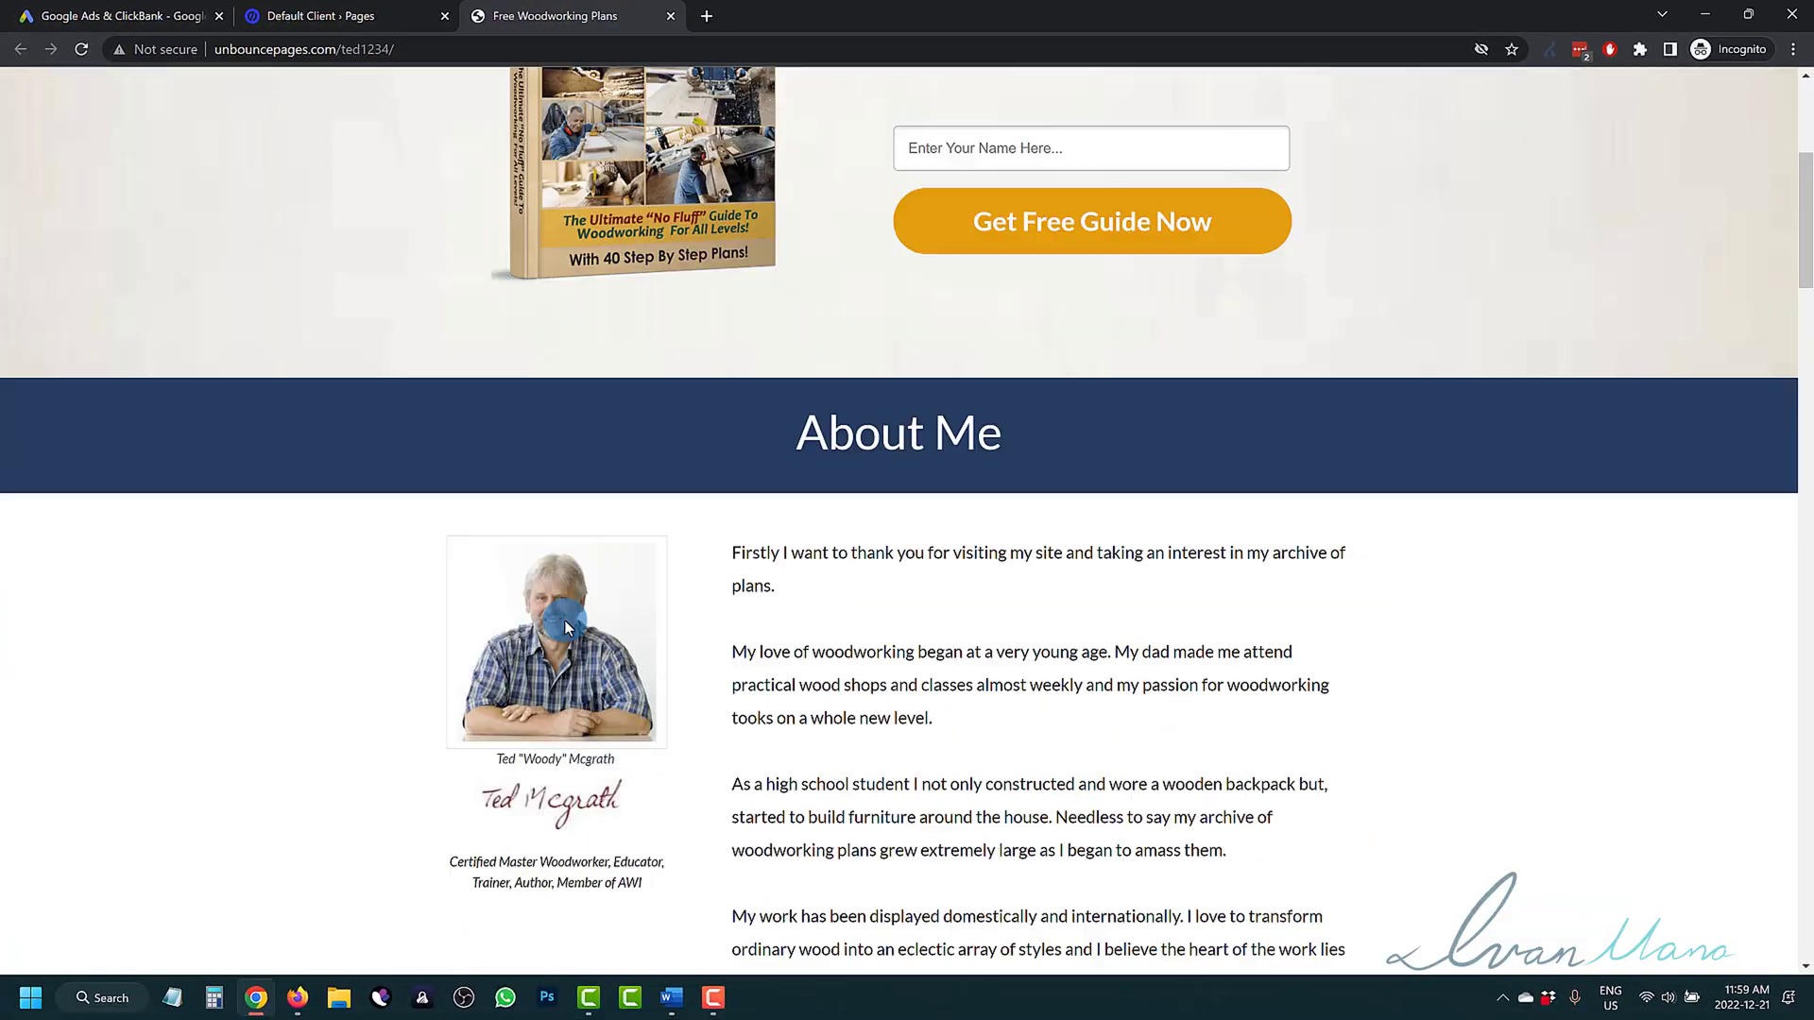
scroll(563, 619, "up", 6)
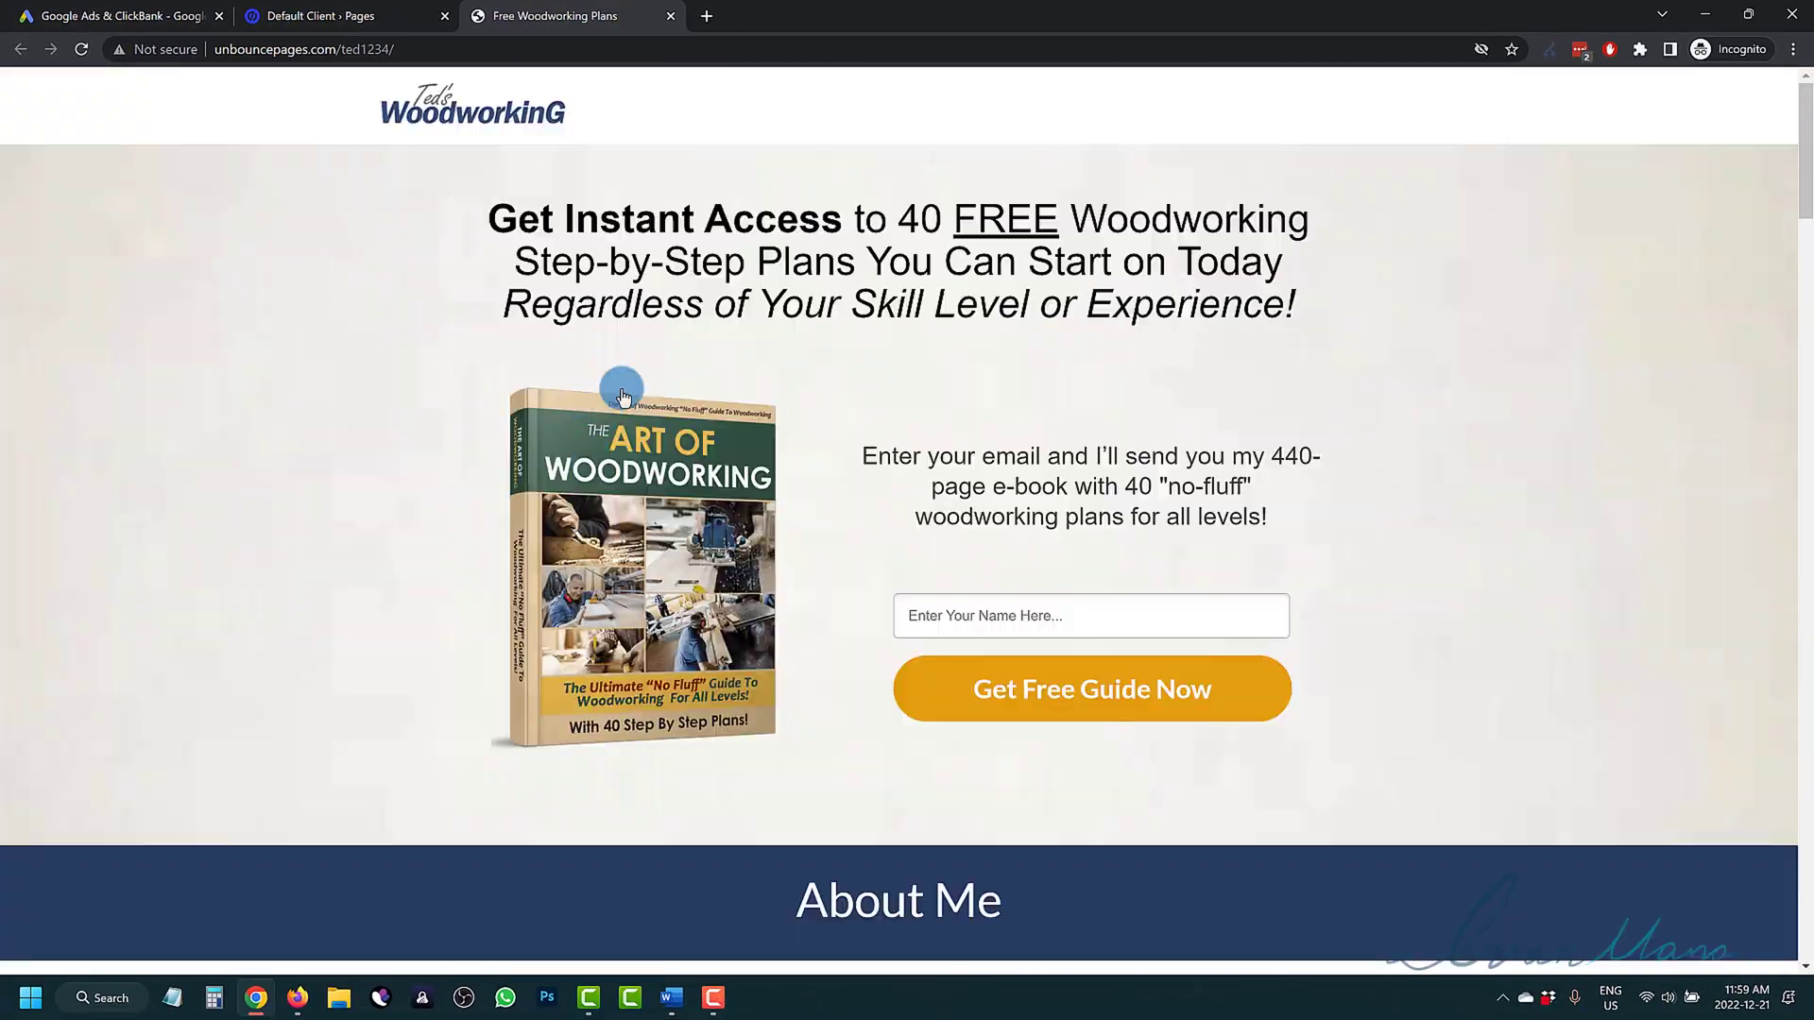
Open Ted's Woodworking - Thank You in Unbounce and load its live page in a new browser tab
left_click(381, 11)
left_click(477, 359)
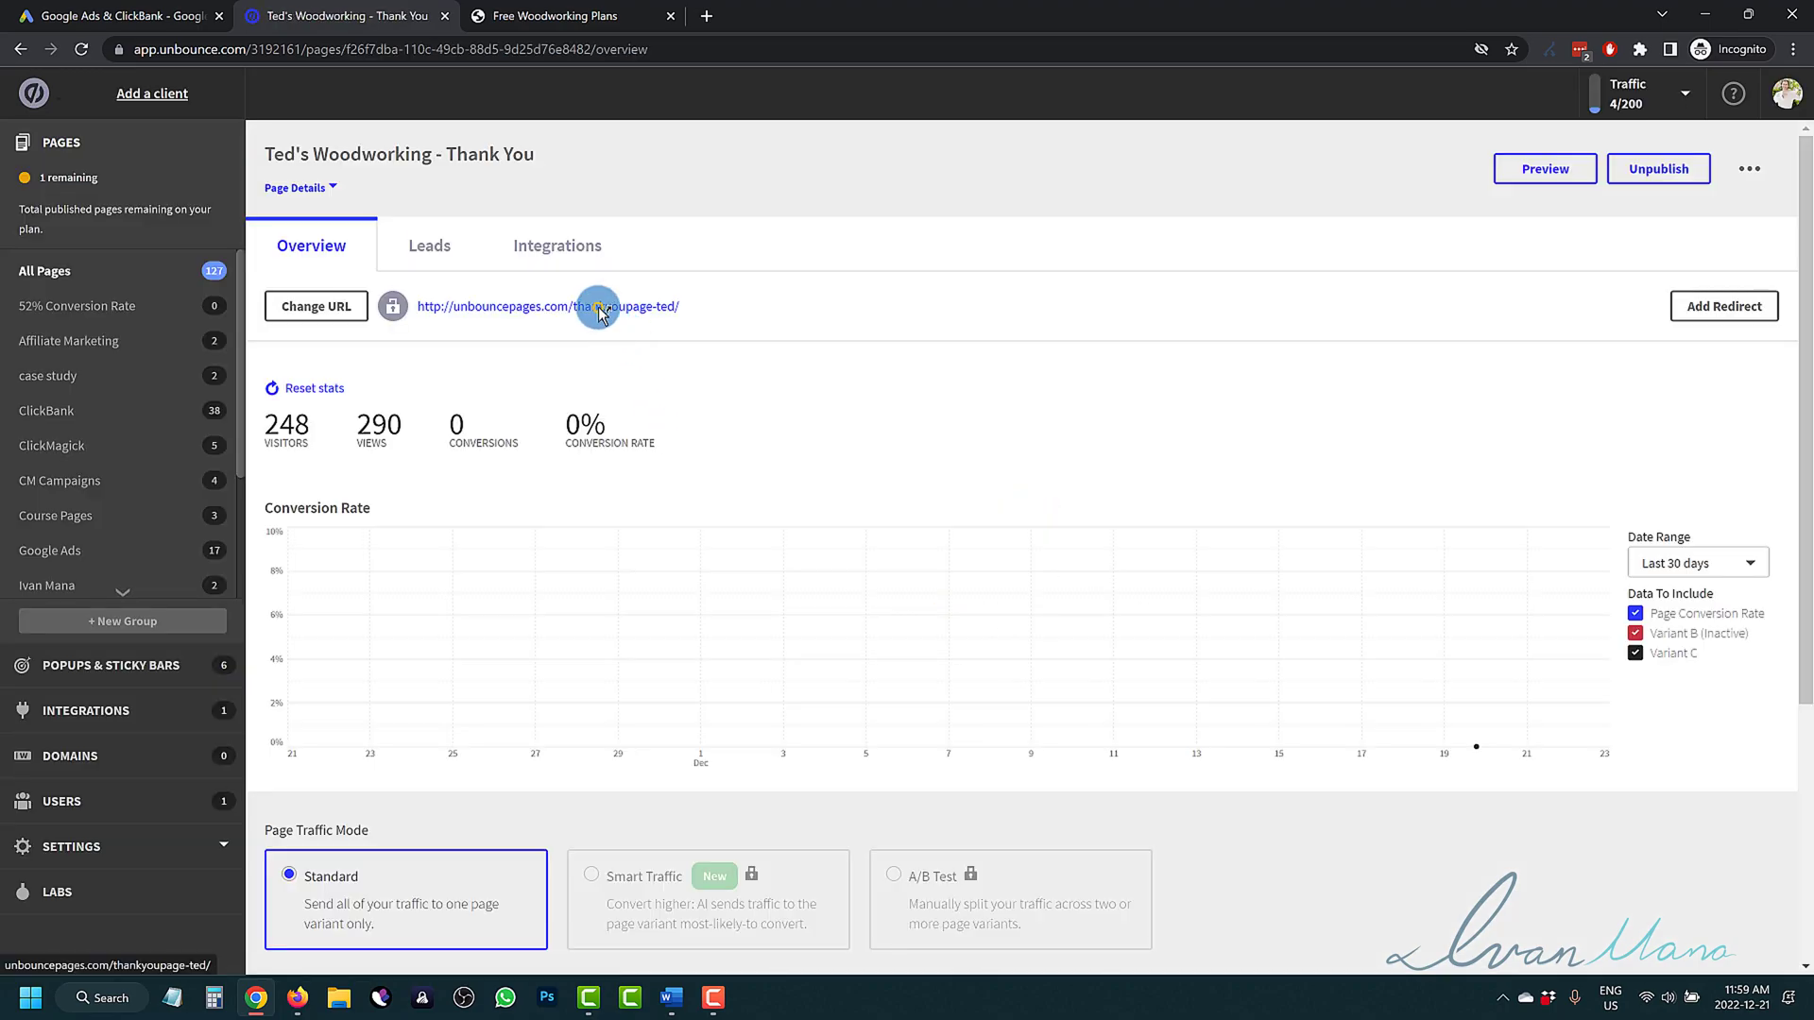
left_click(598, 307)
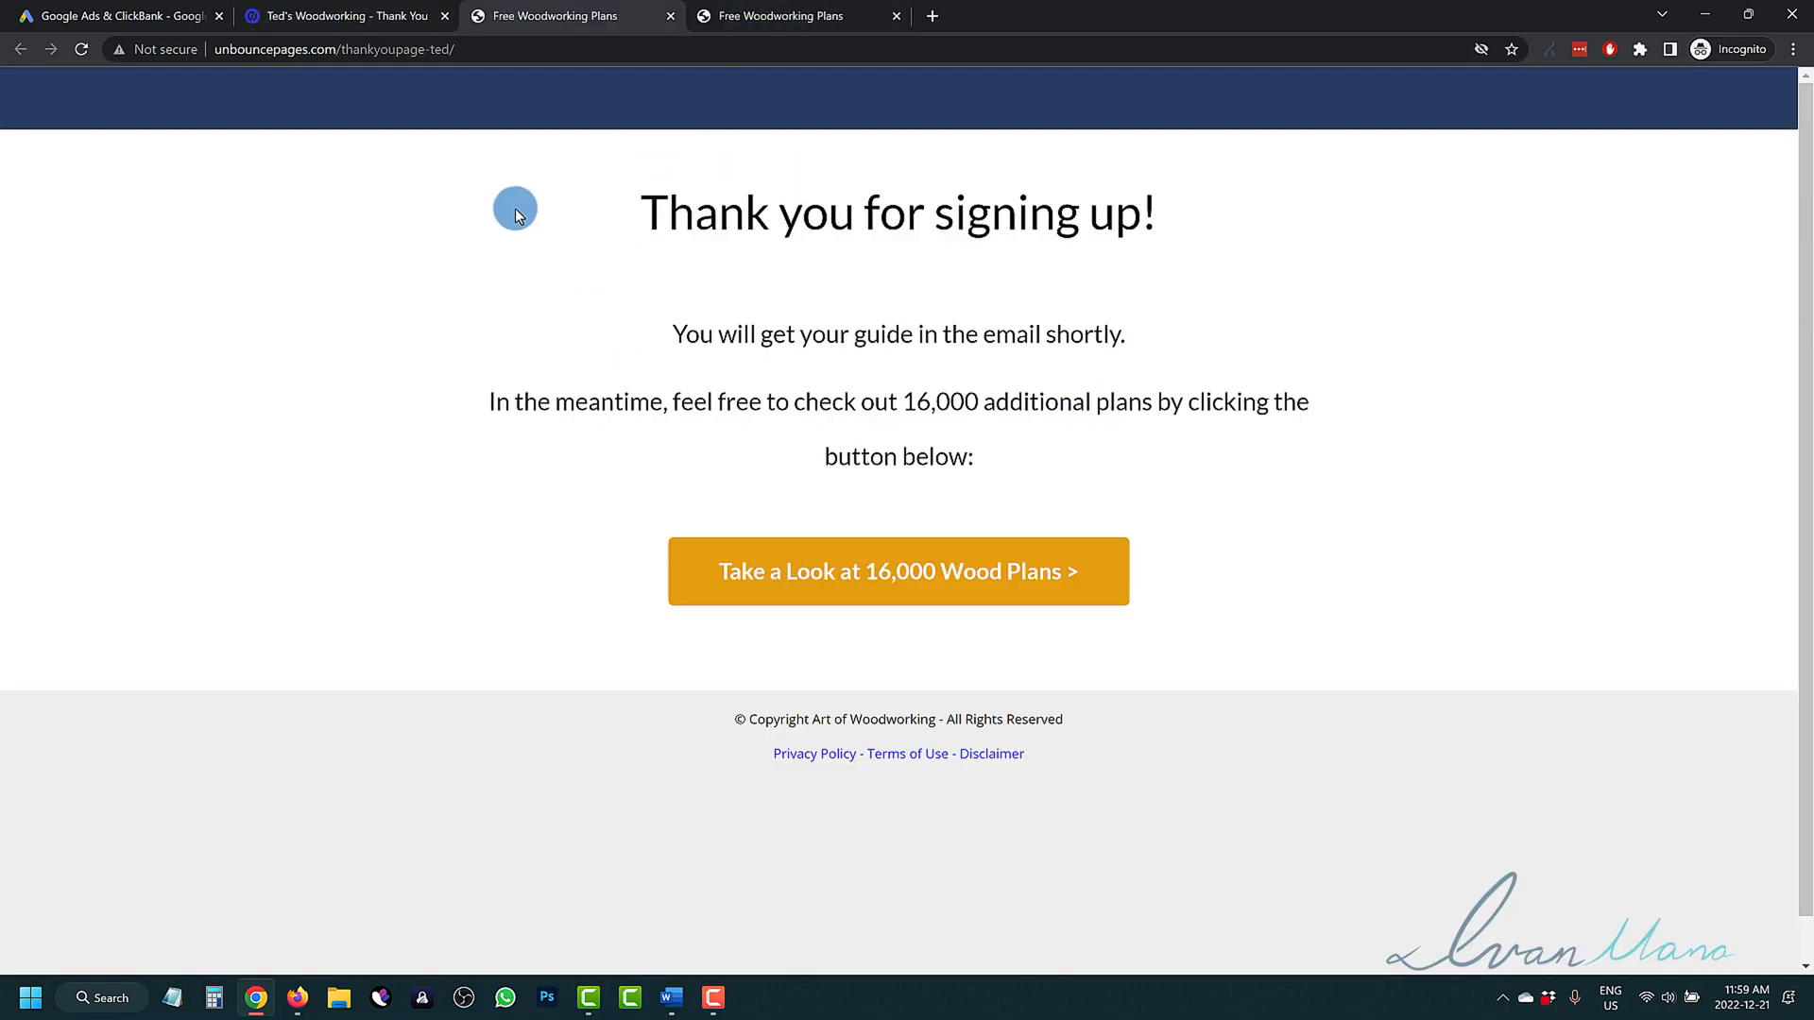
Switch to Google Ads and set the page load's match type to URL contains
left_click(326, 11)
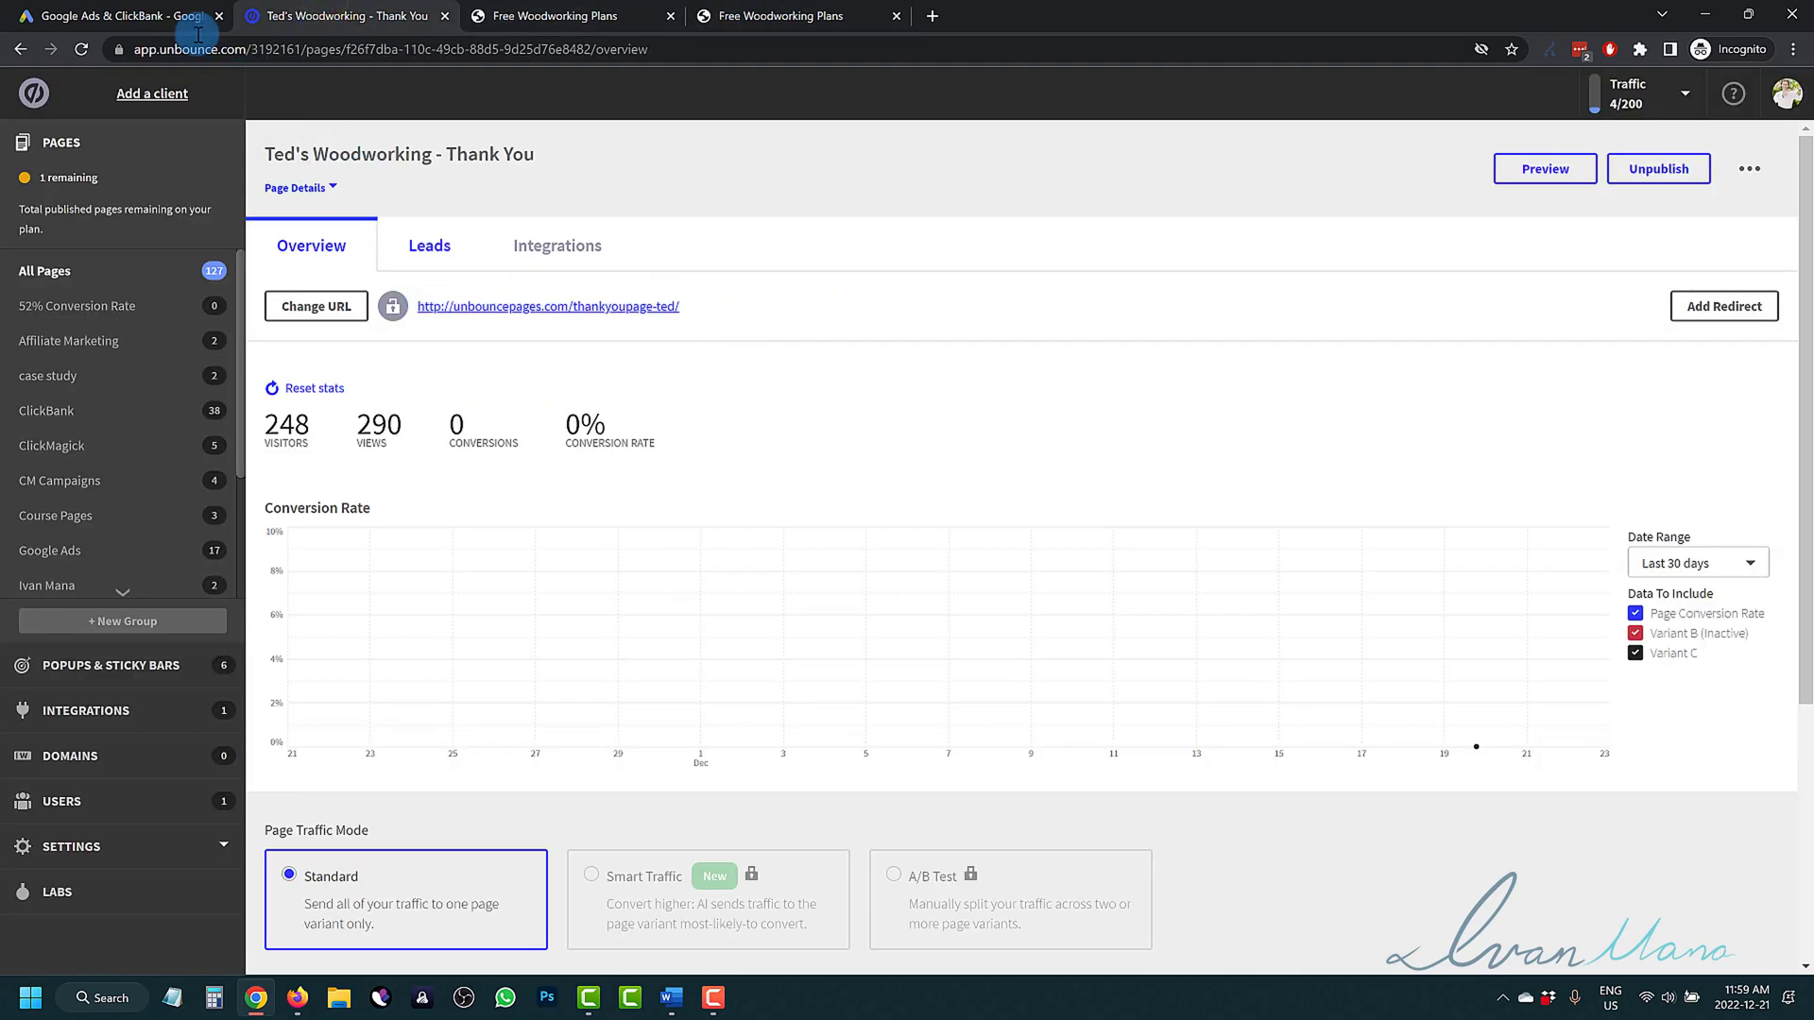
left_click(144, 21)
left_click(767, 720)
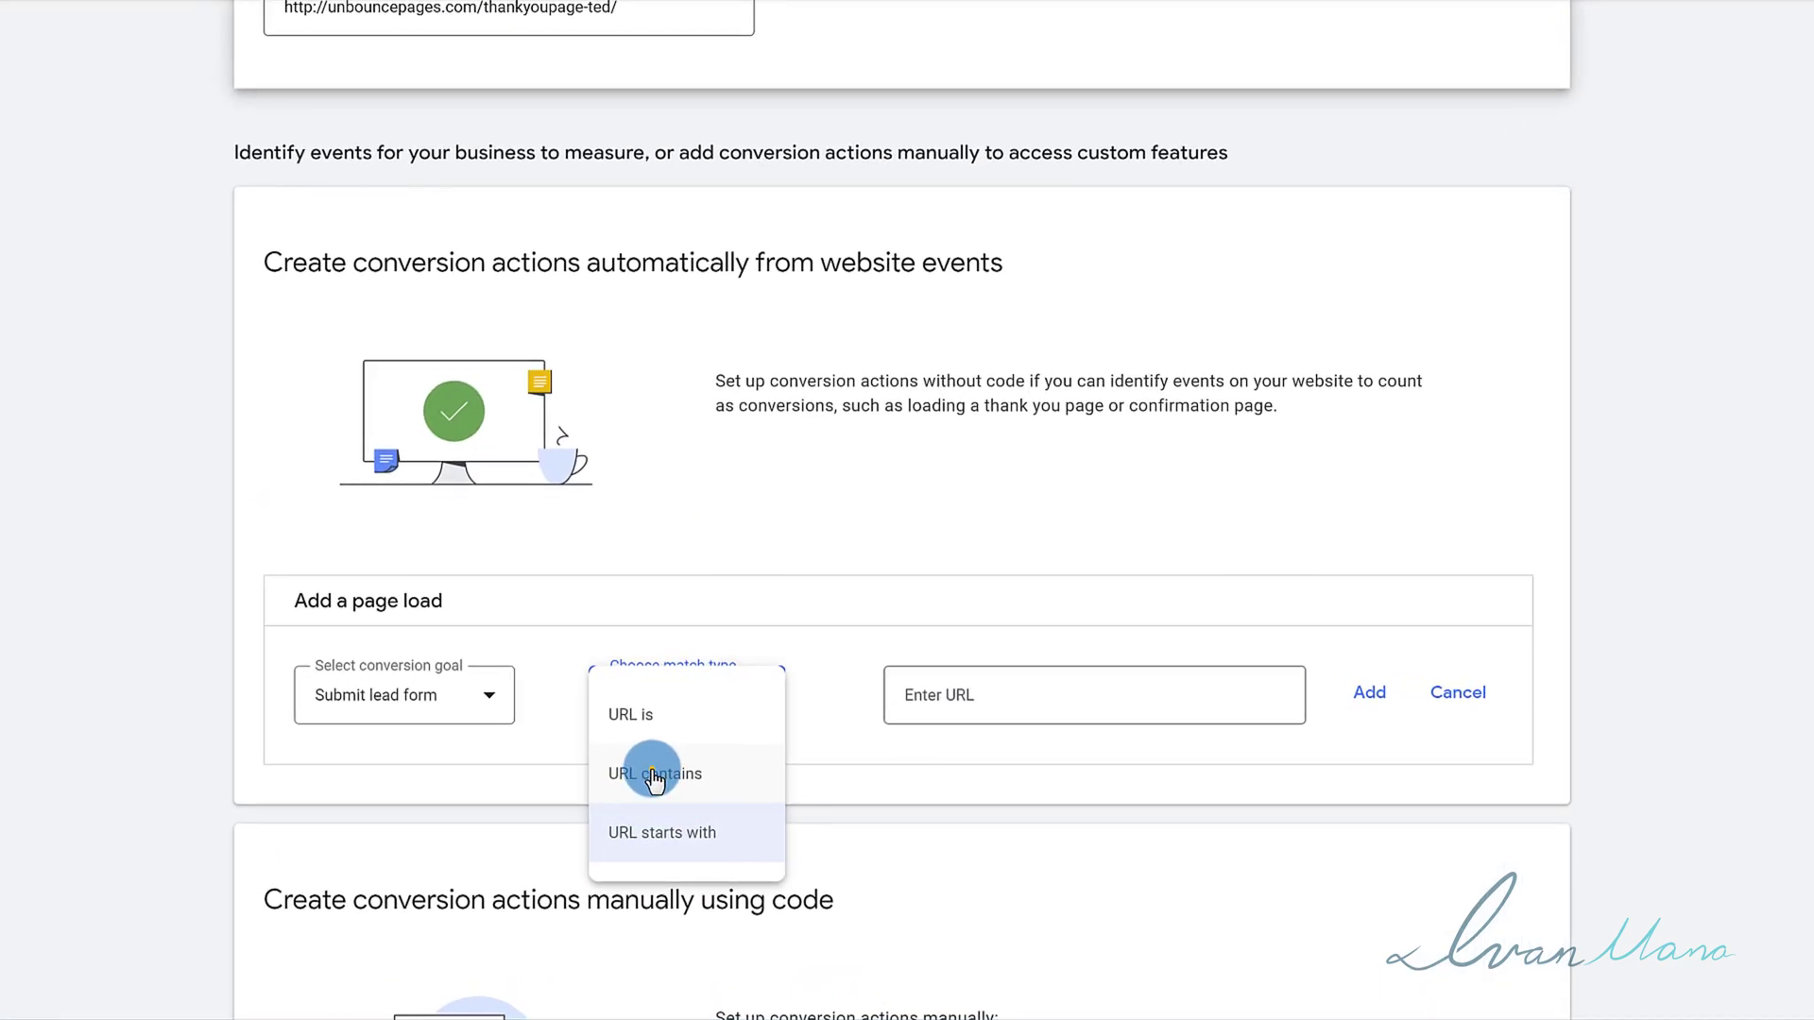
left_click(654, 773)
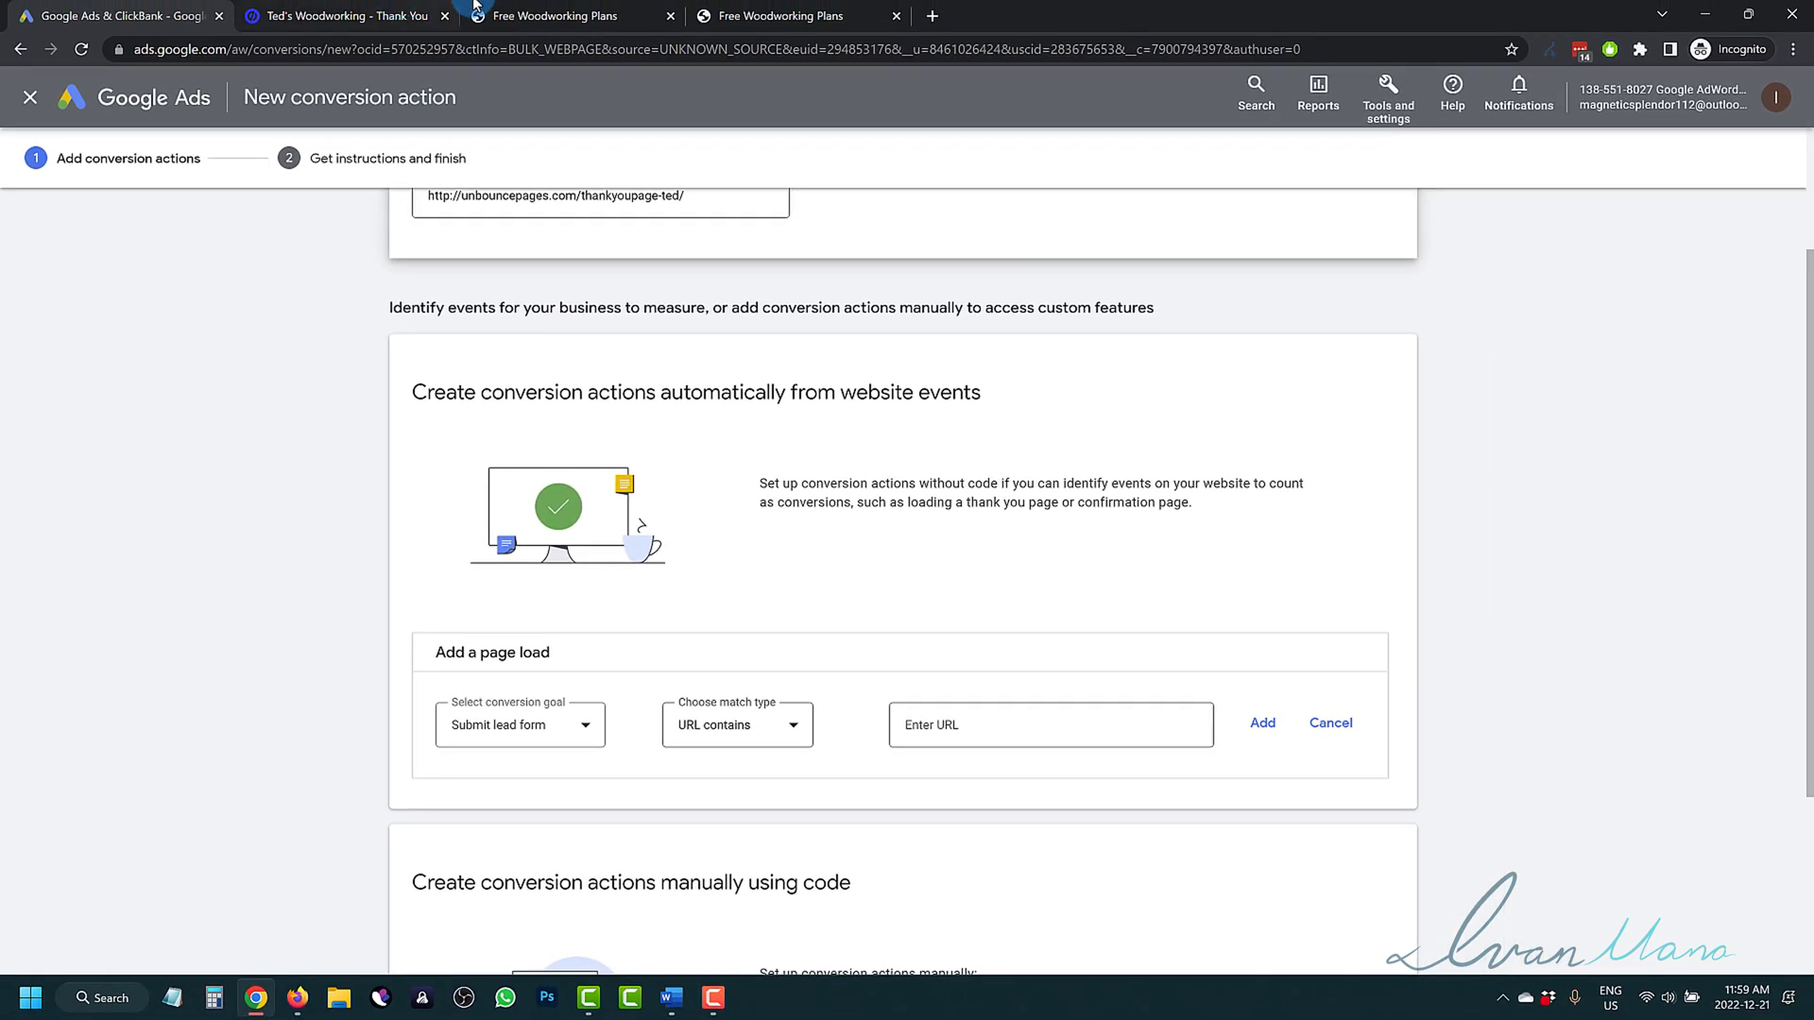
Switch to the live thank-you page and copy its web address without the trailing slash
left_click(475, 7)
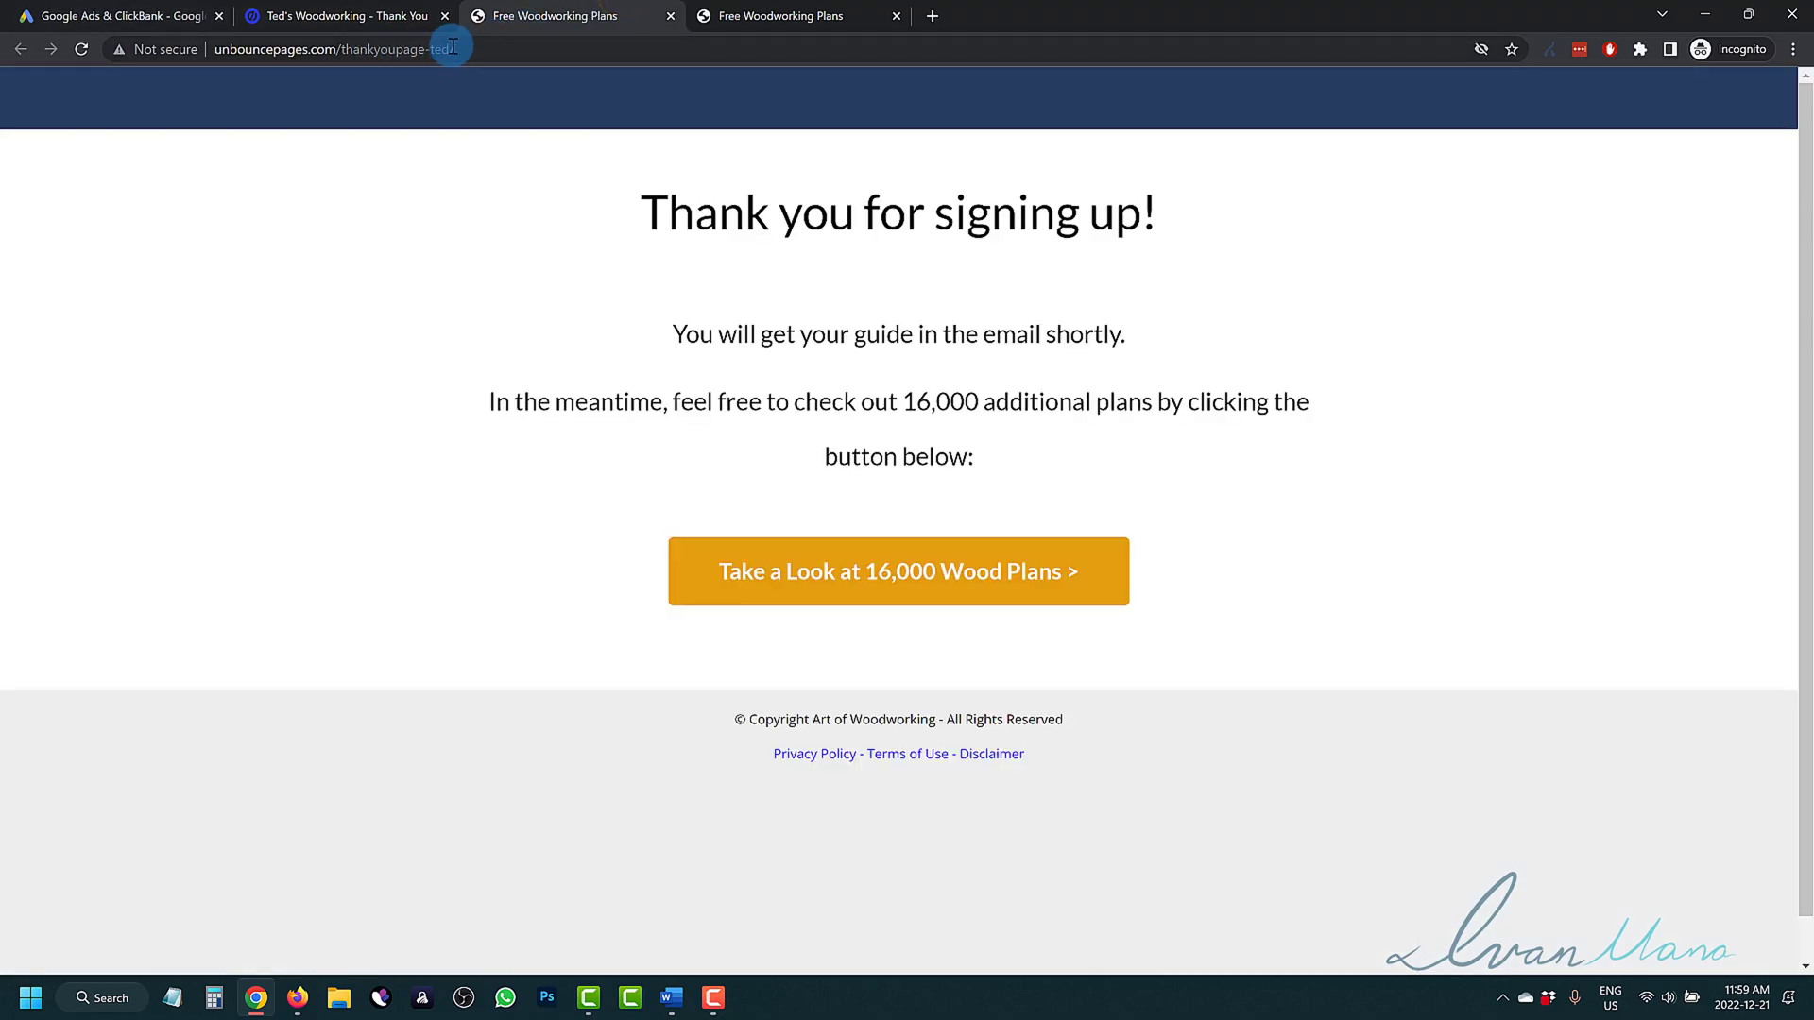
left_click_drag(453, 47, 185, 47)
right_click(287, 49)
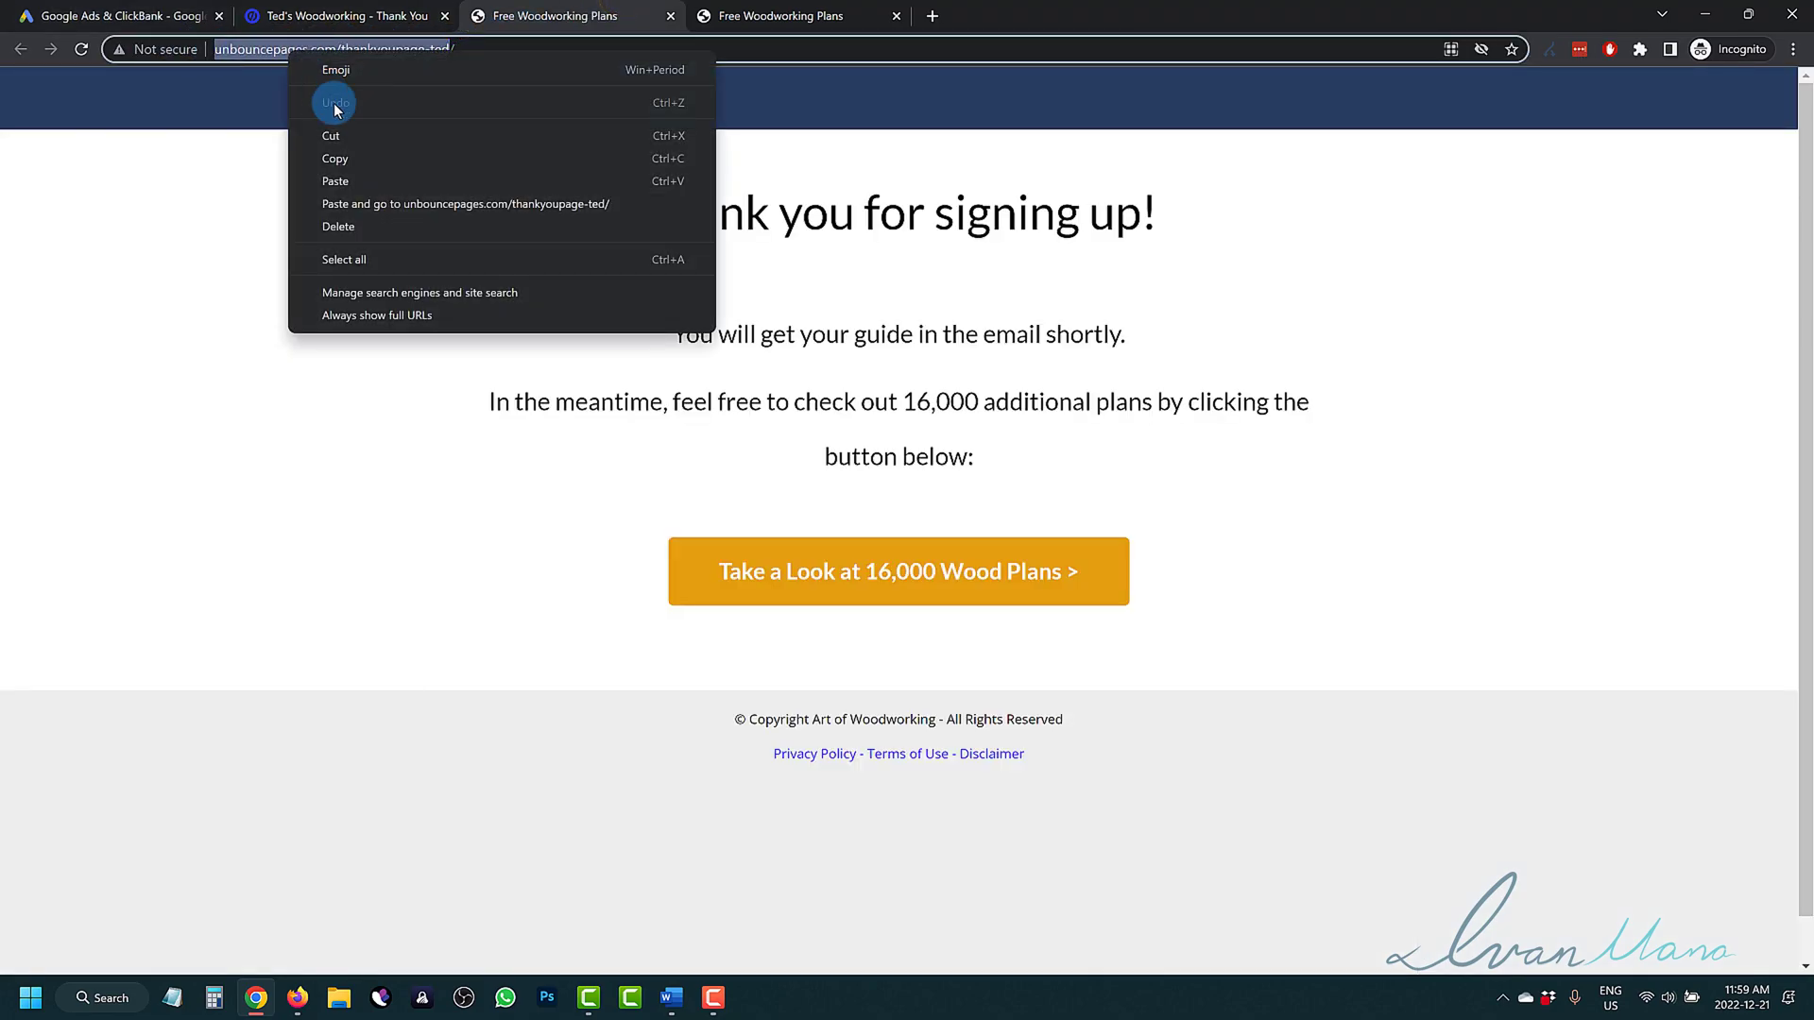
left_click(349, 156)
left_click(308, 12)
left_click(151, 11)
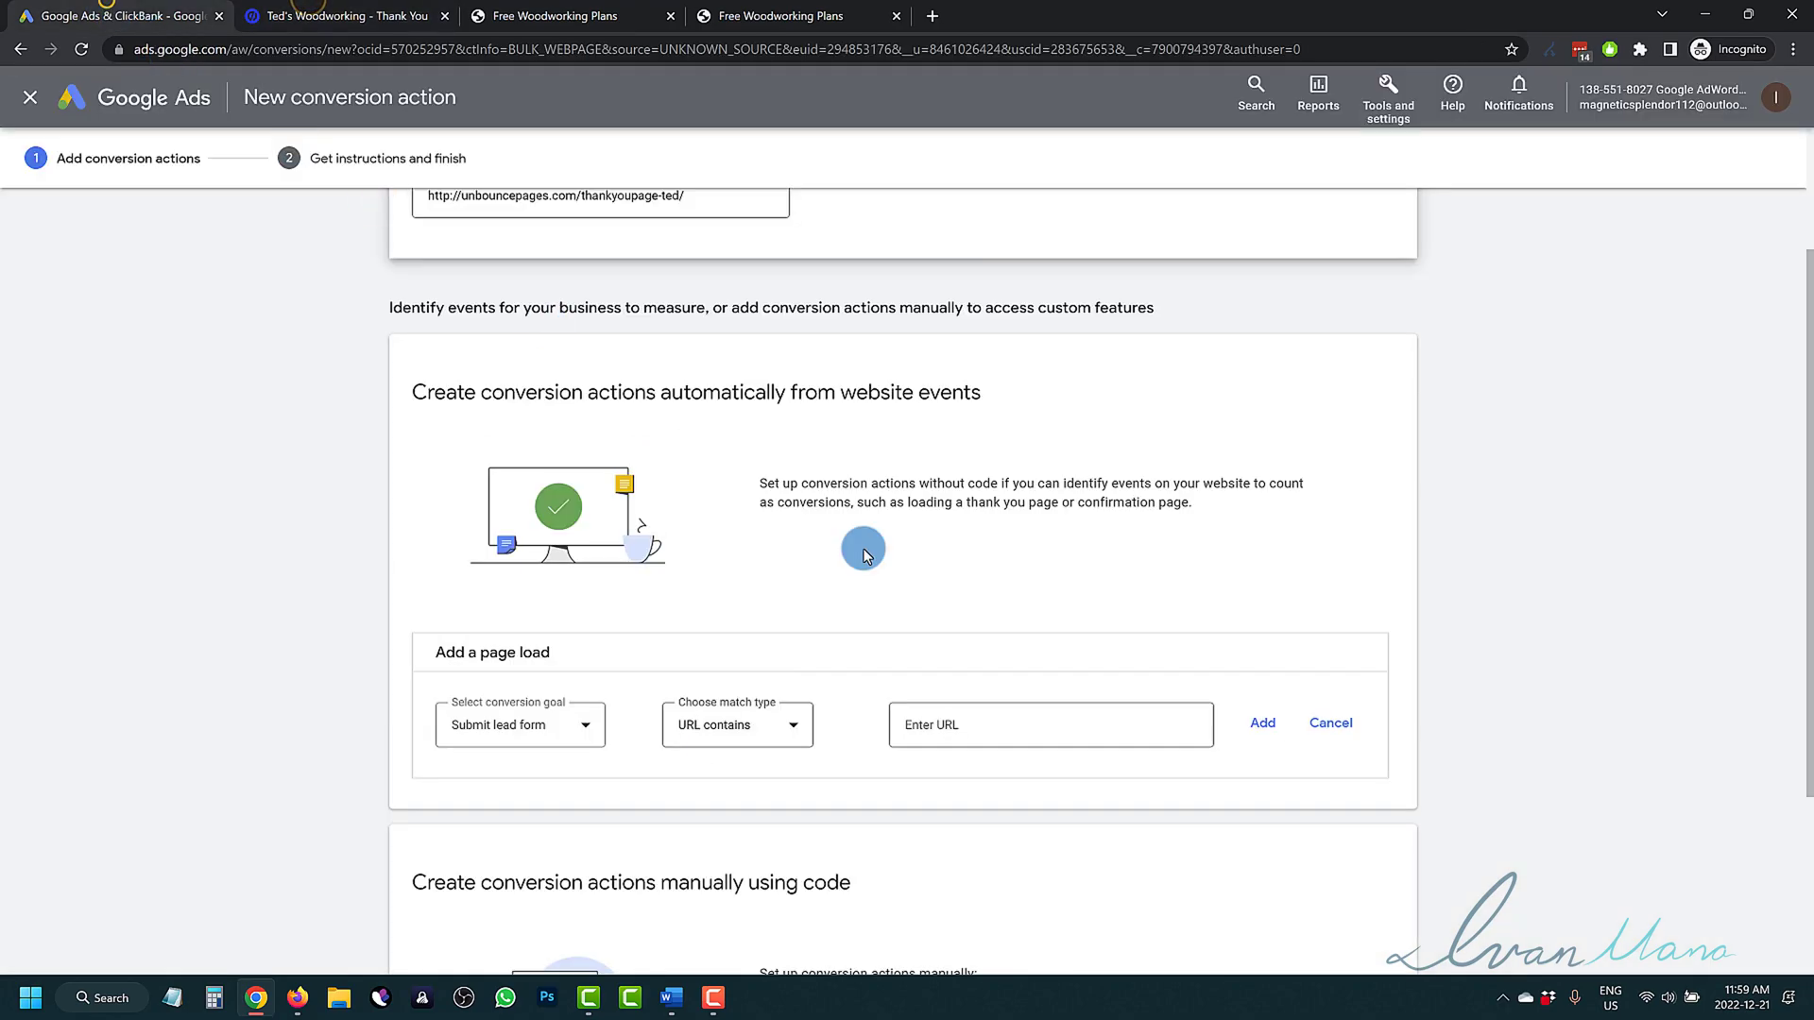
left_click(975, 724)
right_click(973, 729)
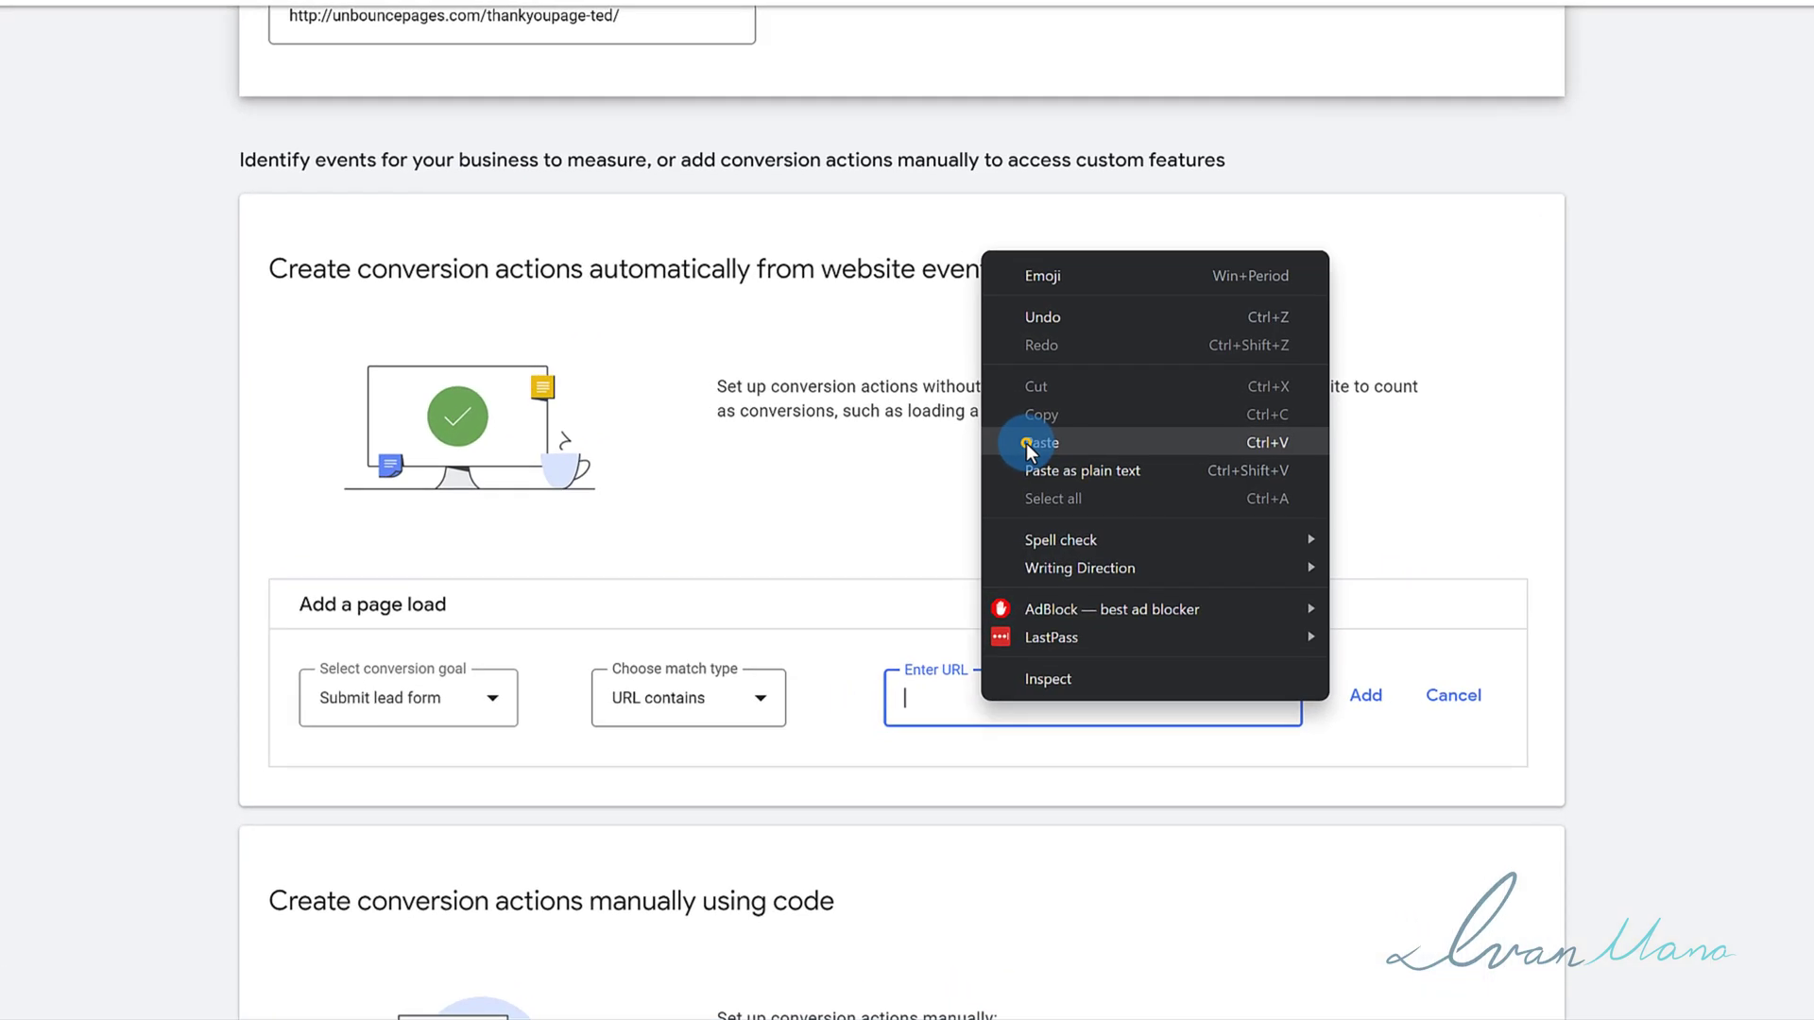
left_click(1021, 502)
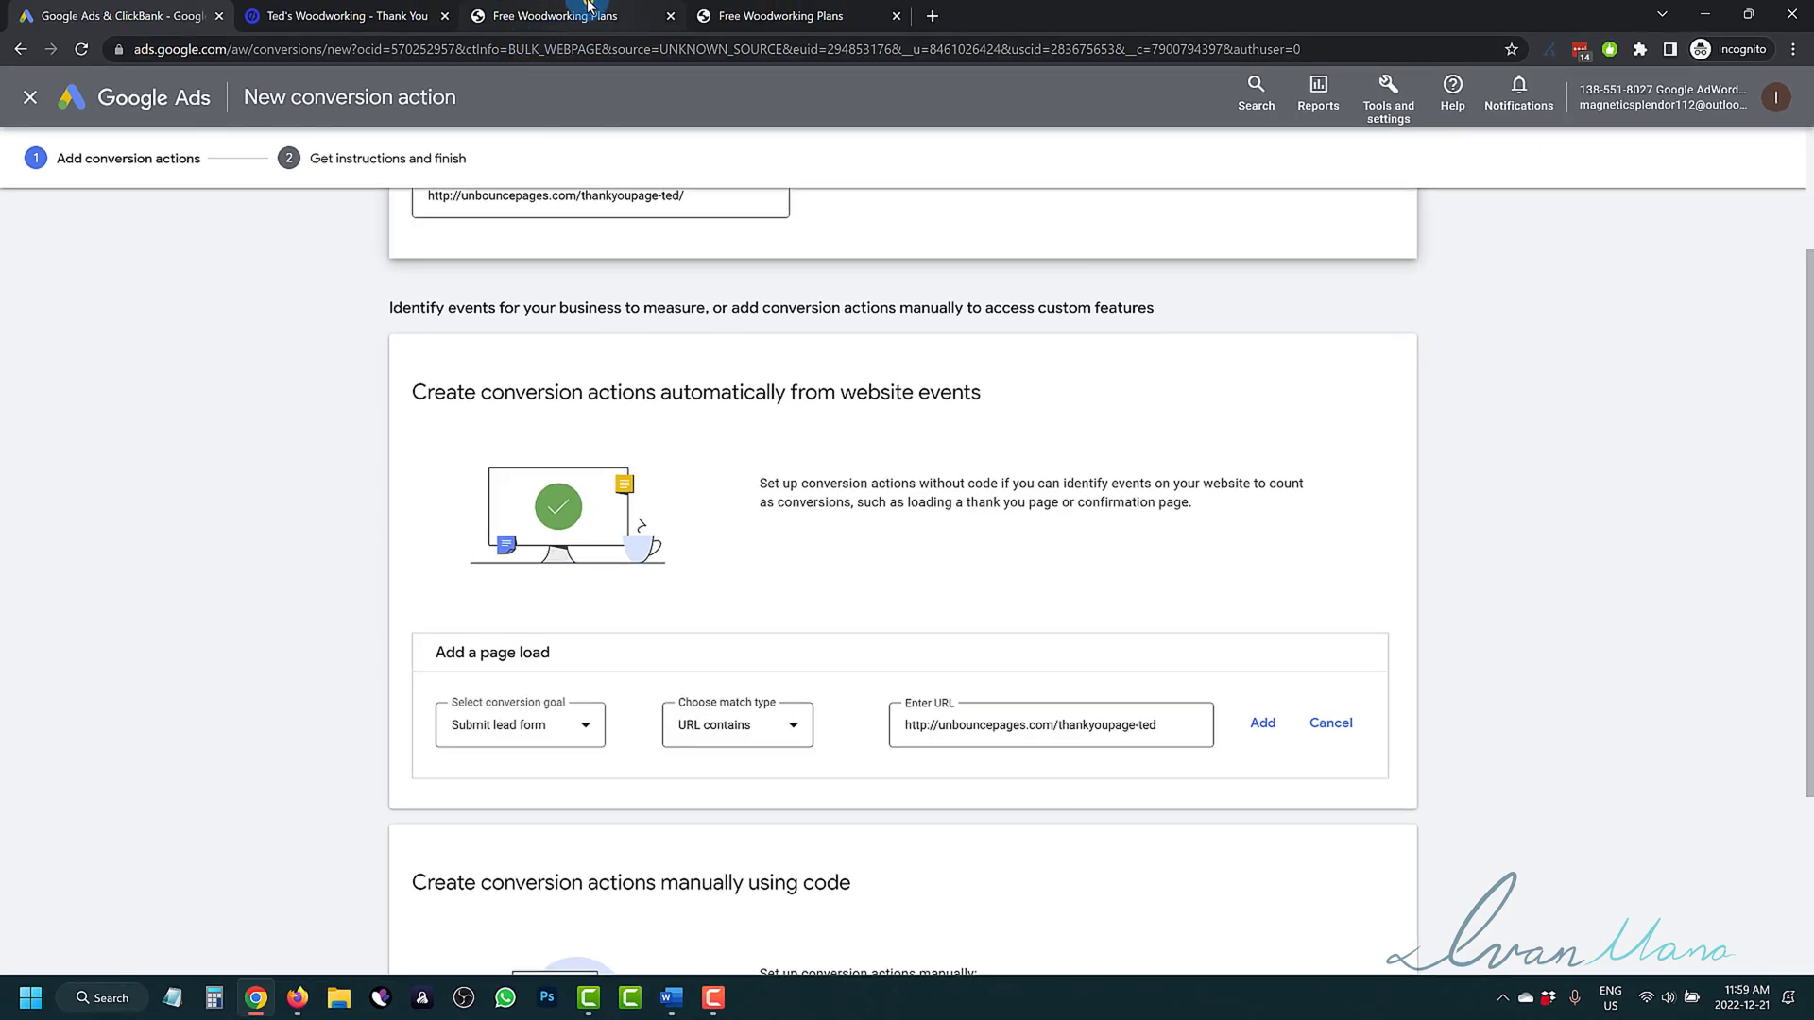
Compare the live thank-you page with the URL entered for the page load in Google Ads
left_click(587, 9)
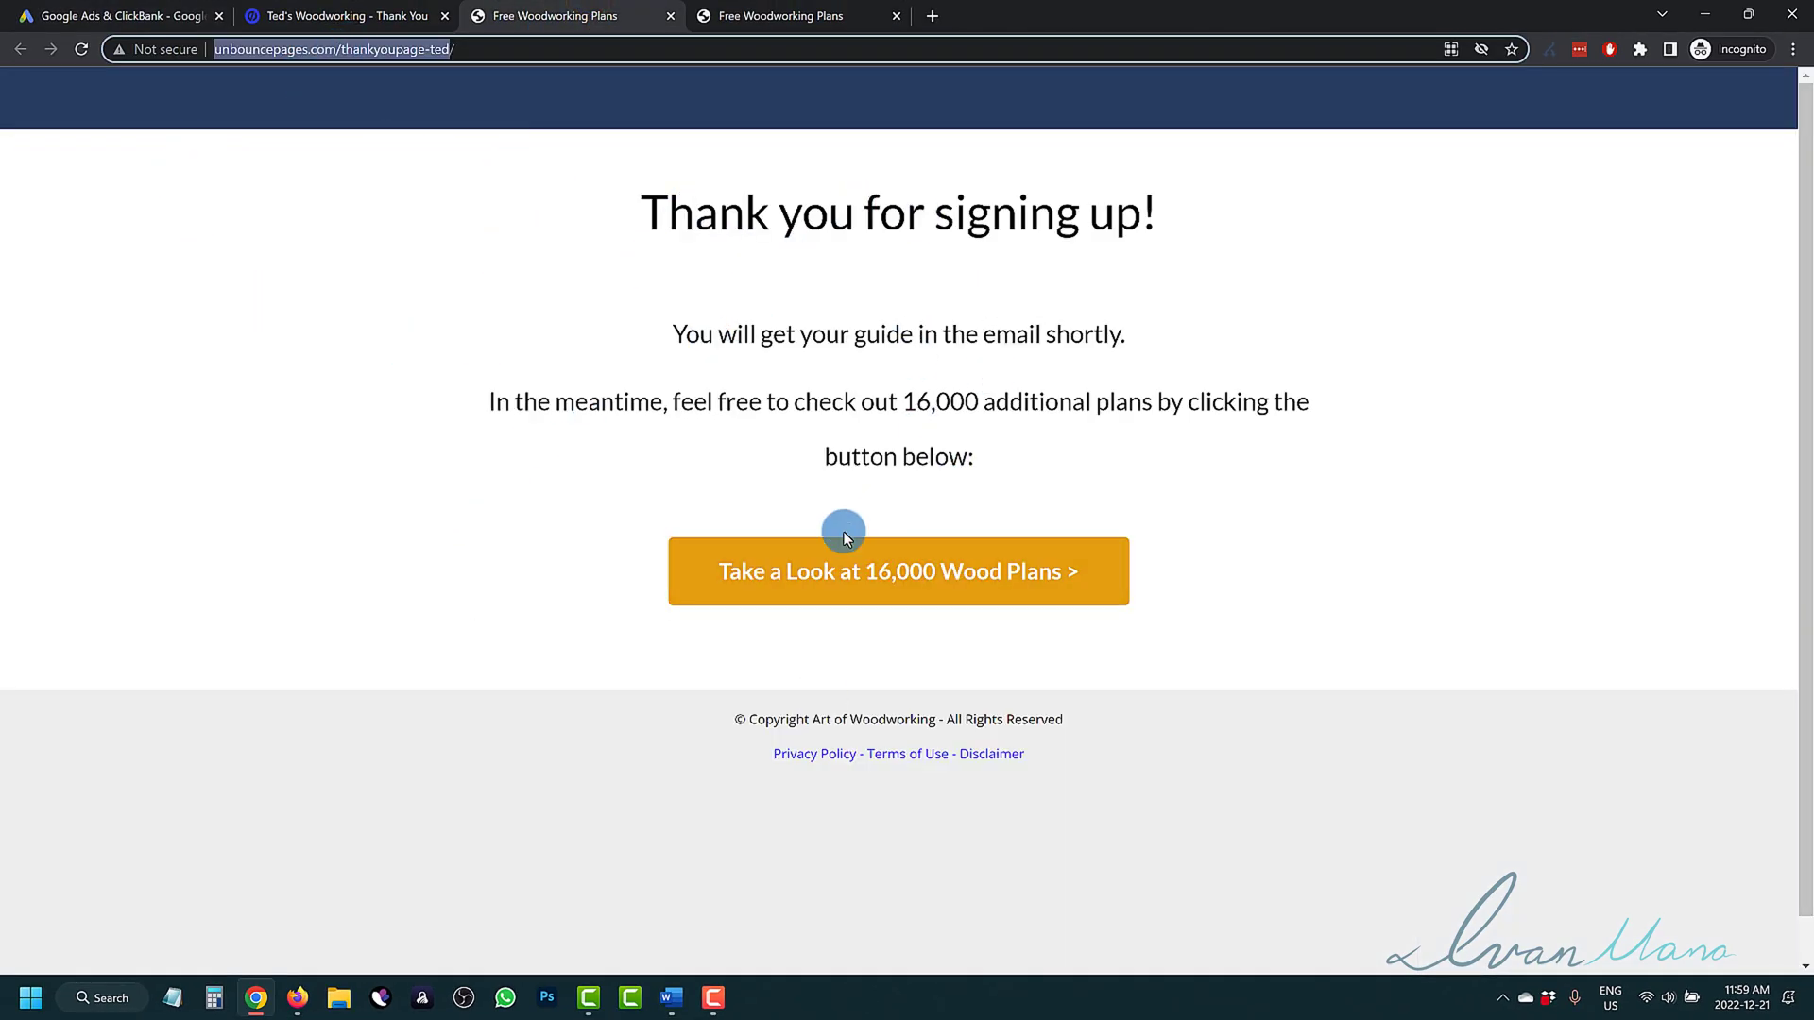
left_click(137, 11)
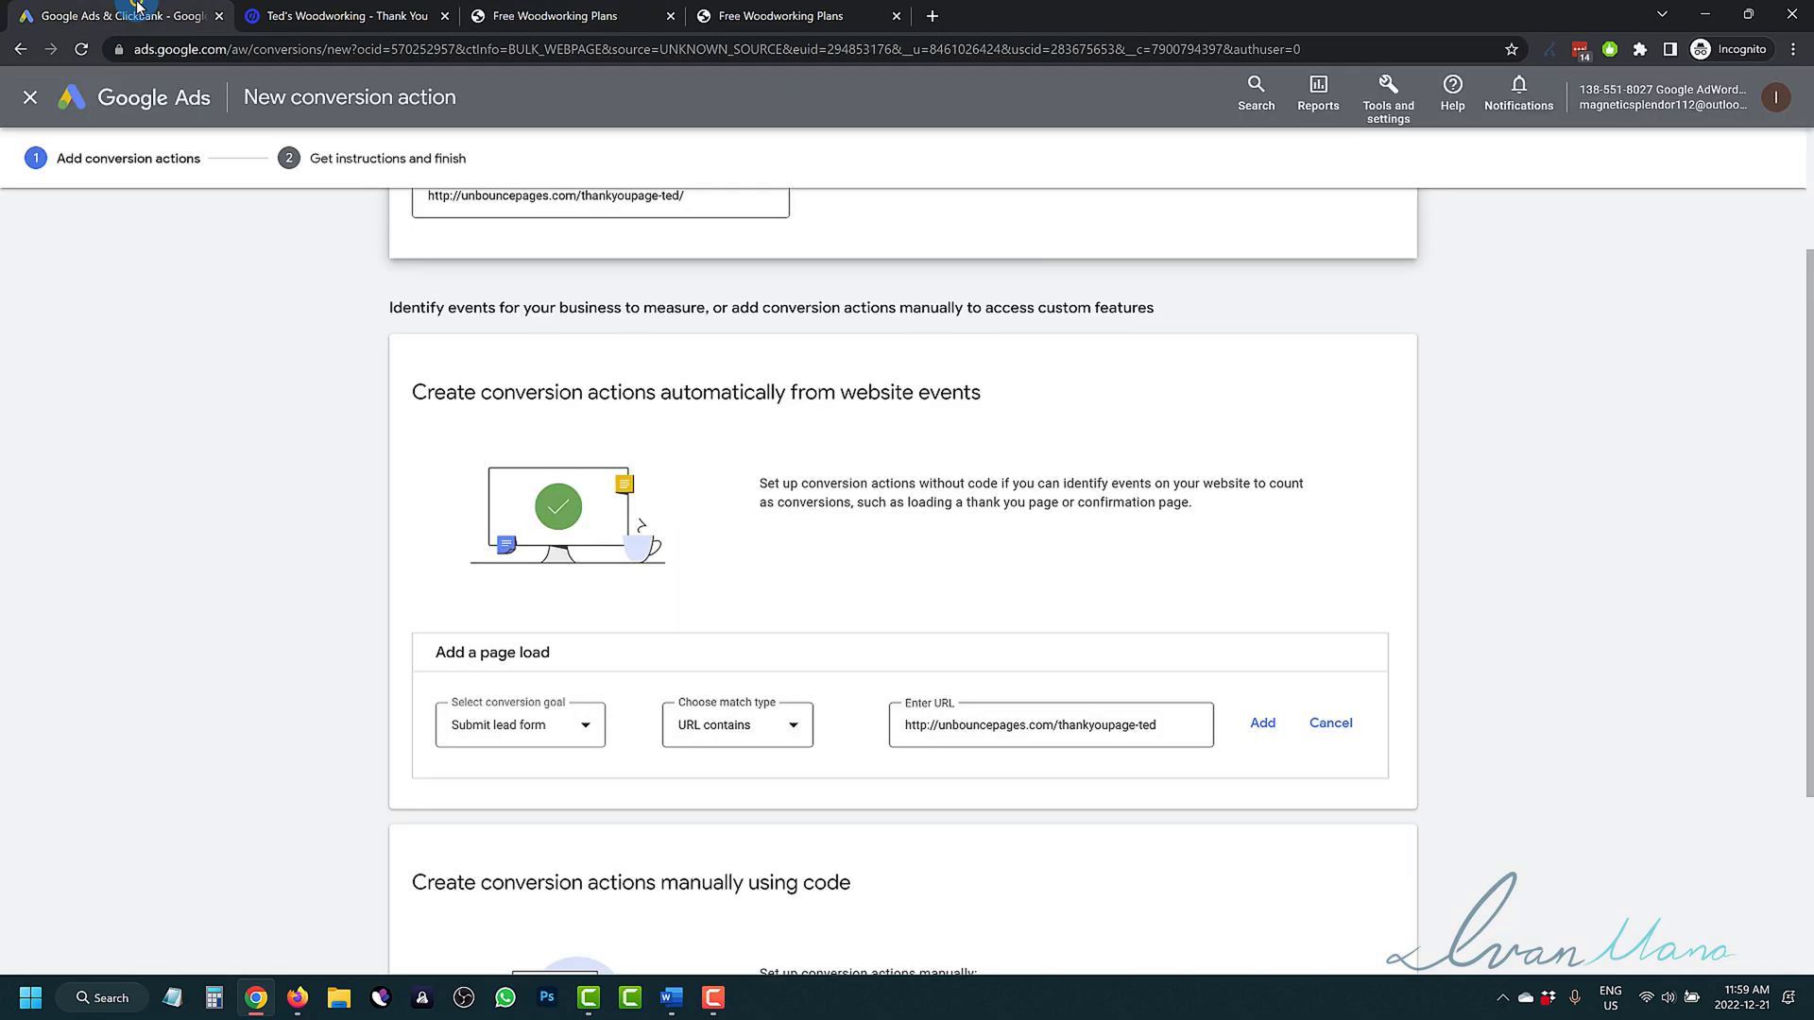
left_click(1176, 723)
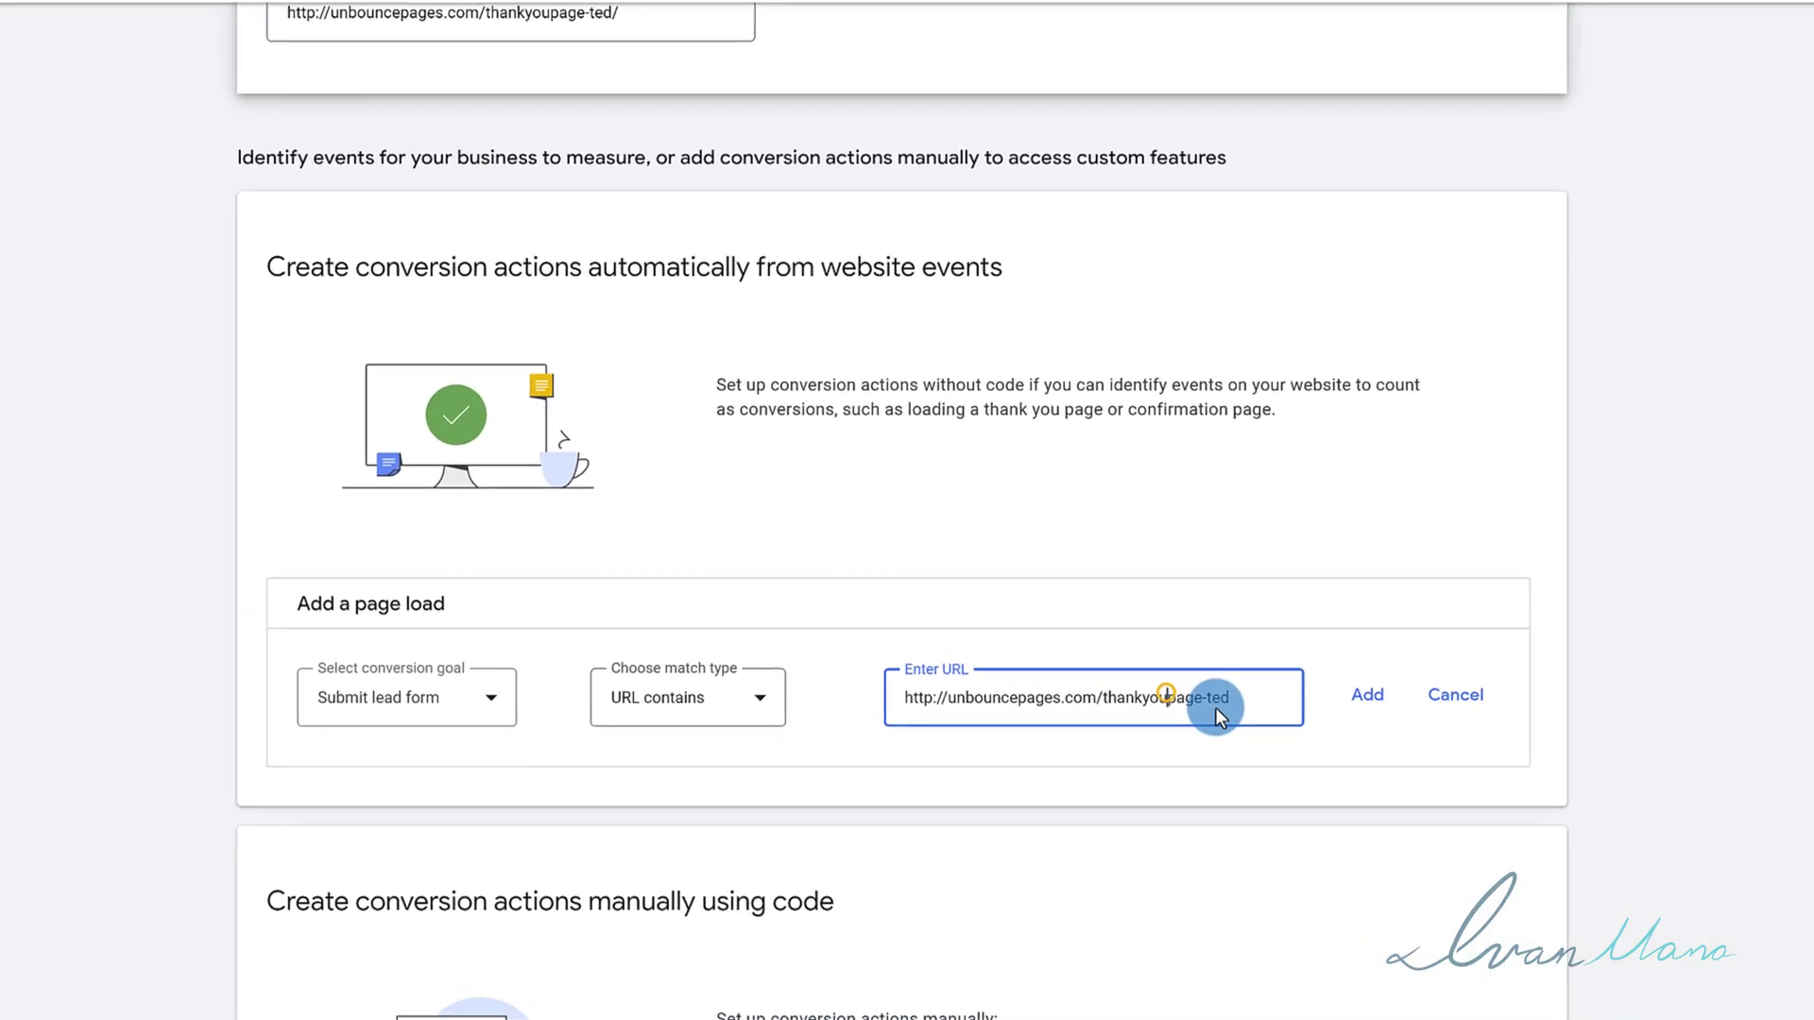
left_click_drag(1214, 707, 835, 694)
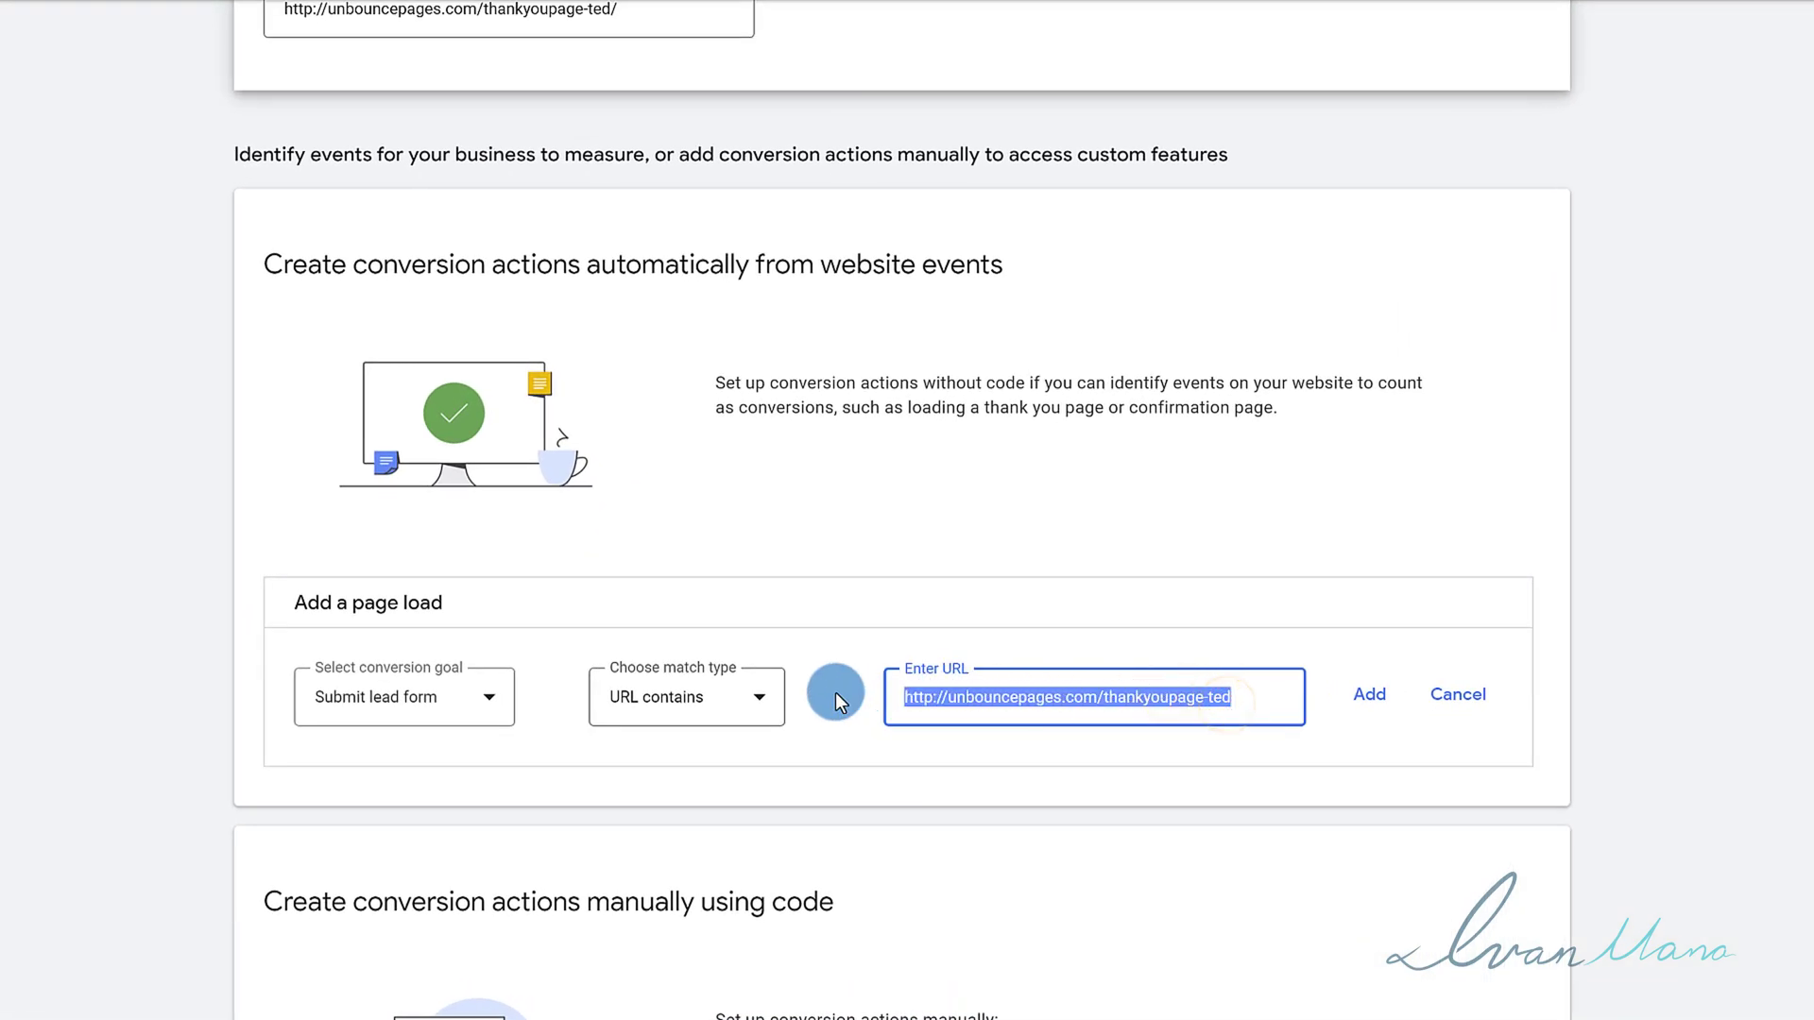
left_click(1055, 696)
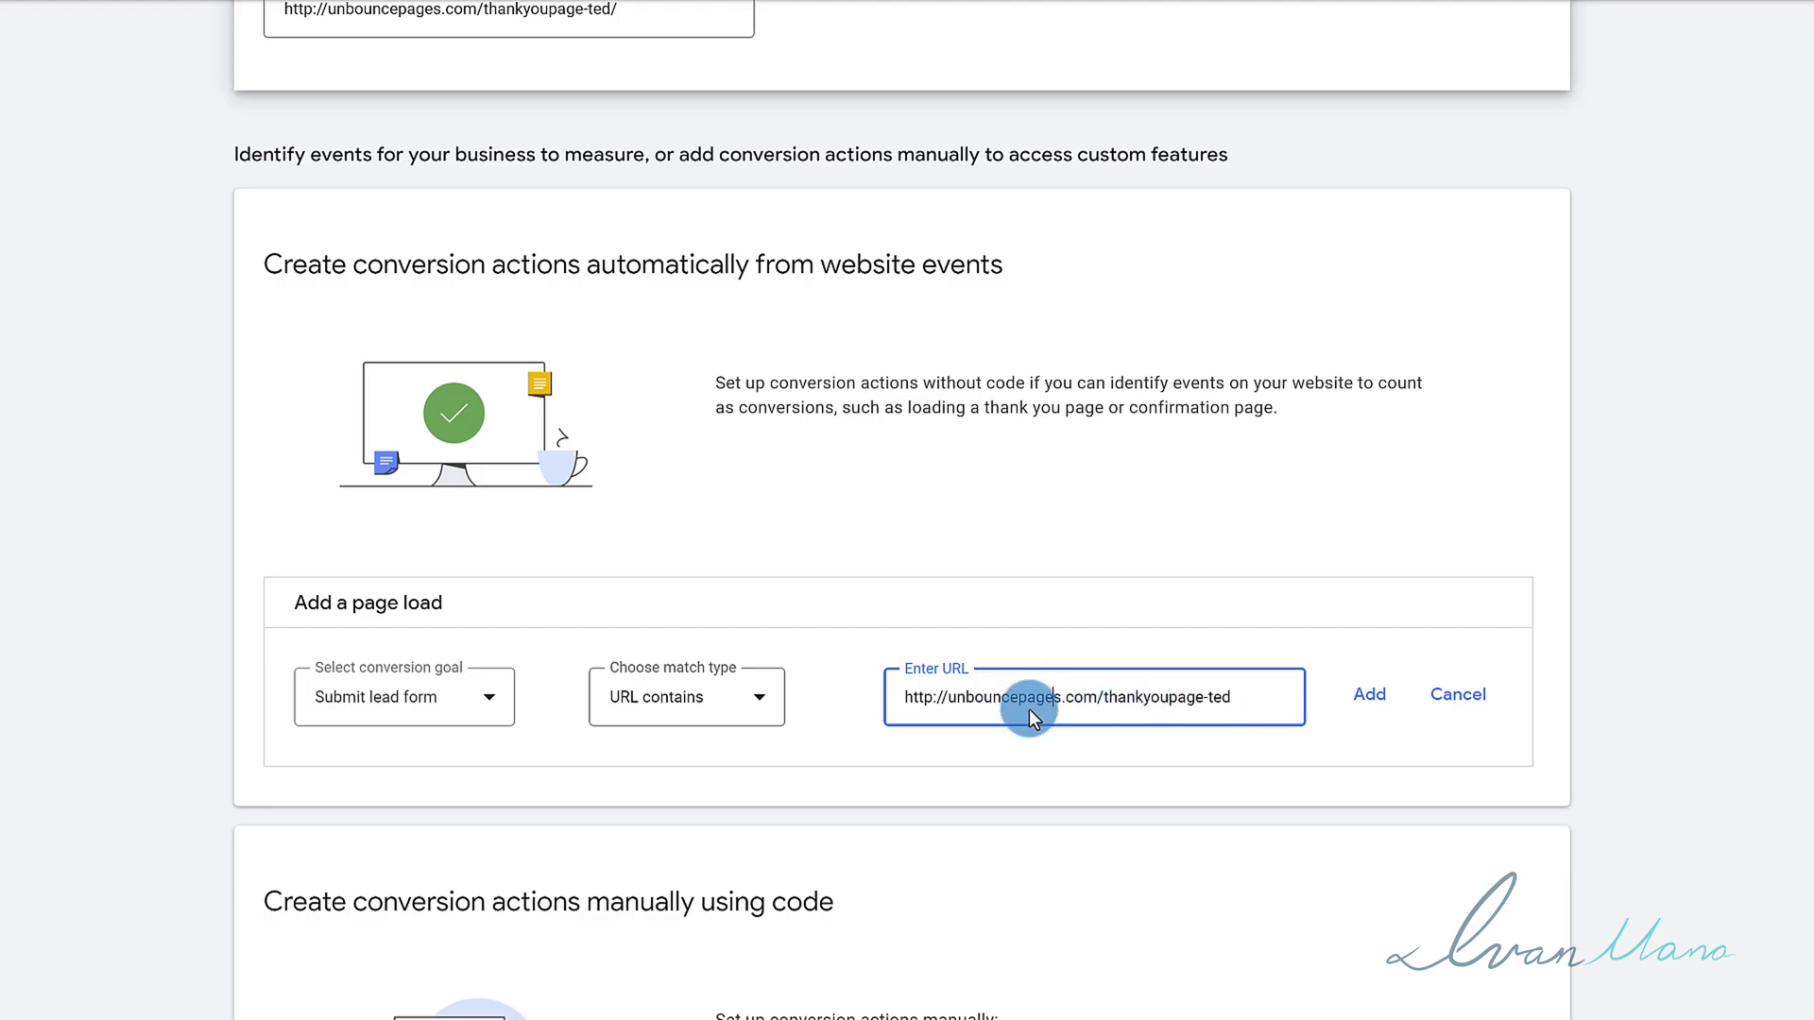
left_click_drag(955, 694, 1296, 699)
left_click(1034, 704)
Recheck the available conversion goal categories and the URL entered for the page load
left_click(469, 697)
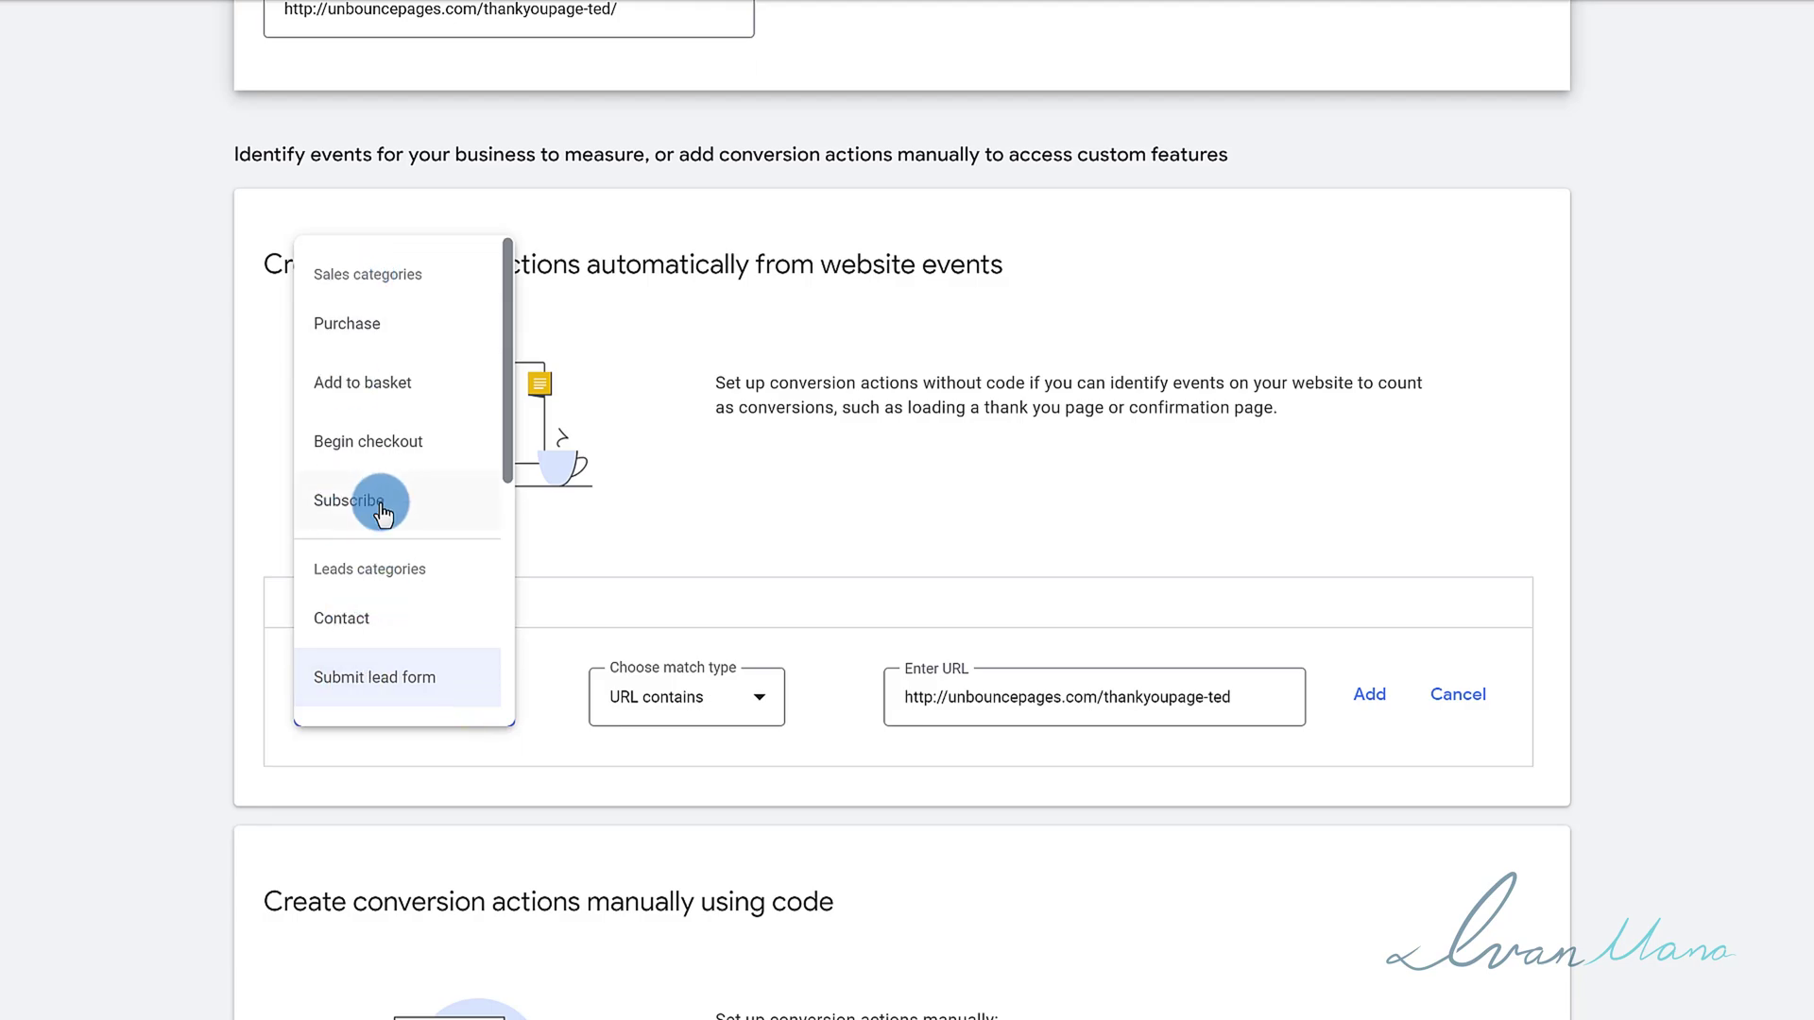
scroll(364, 540, "down", 5)
scroll(368, 595, "up", 5)
left_click(918, 468)
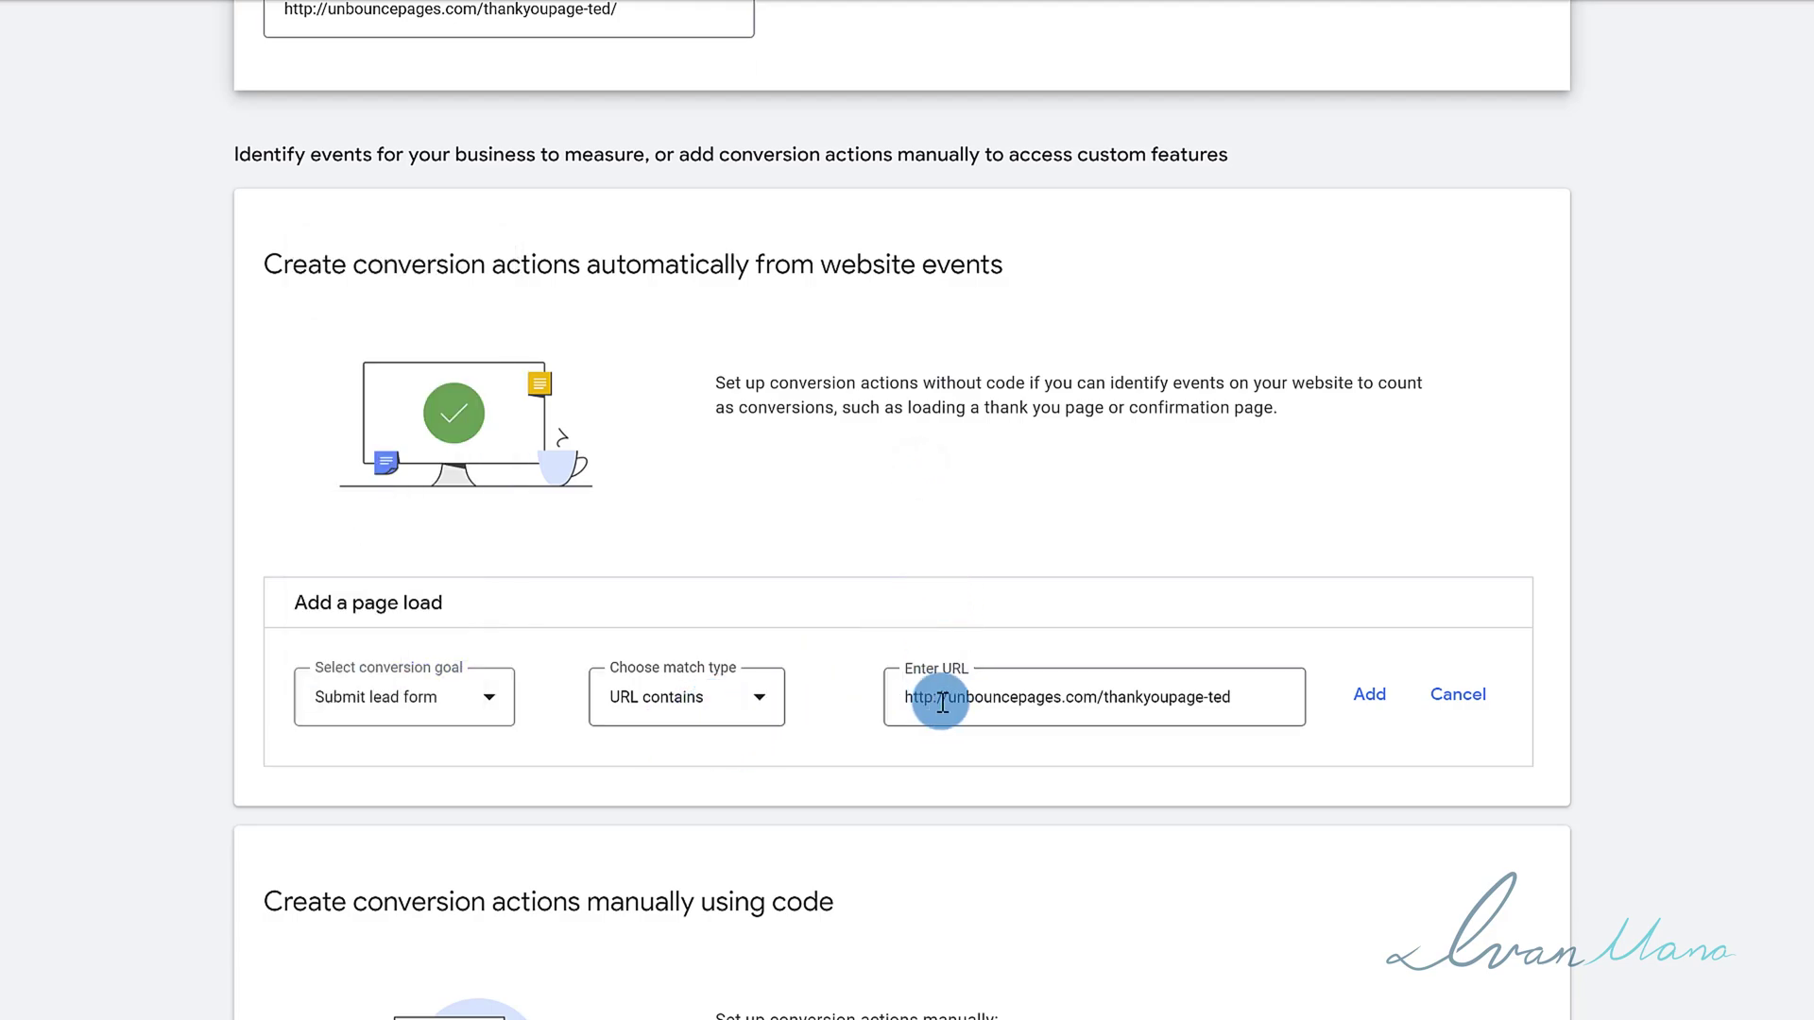
left_click(938, 704)
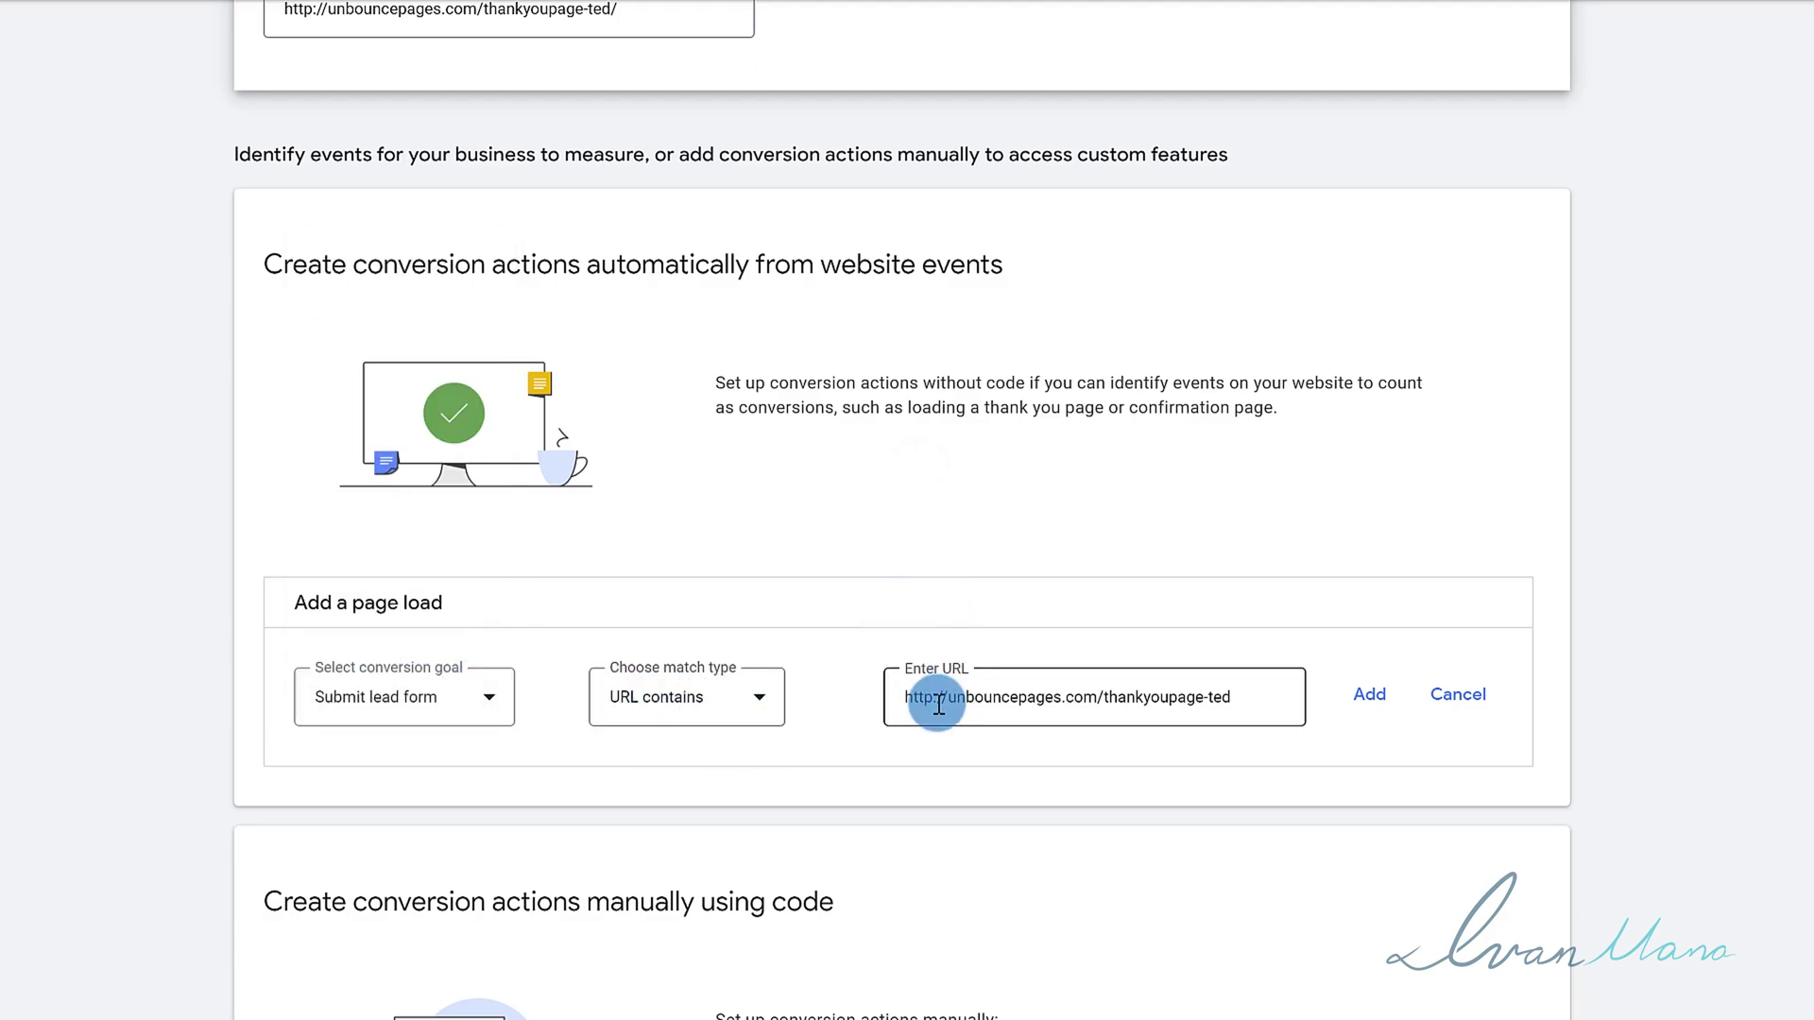
left_click(945, 696)
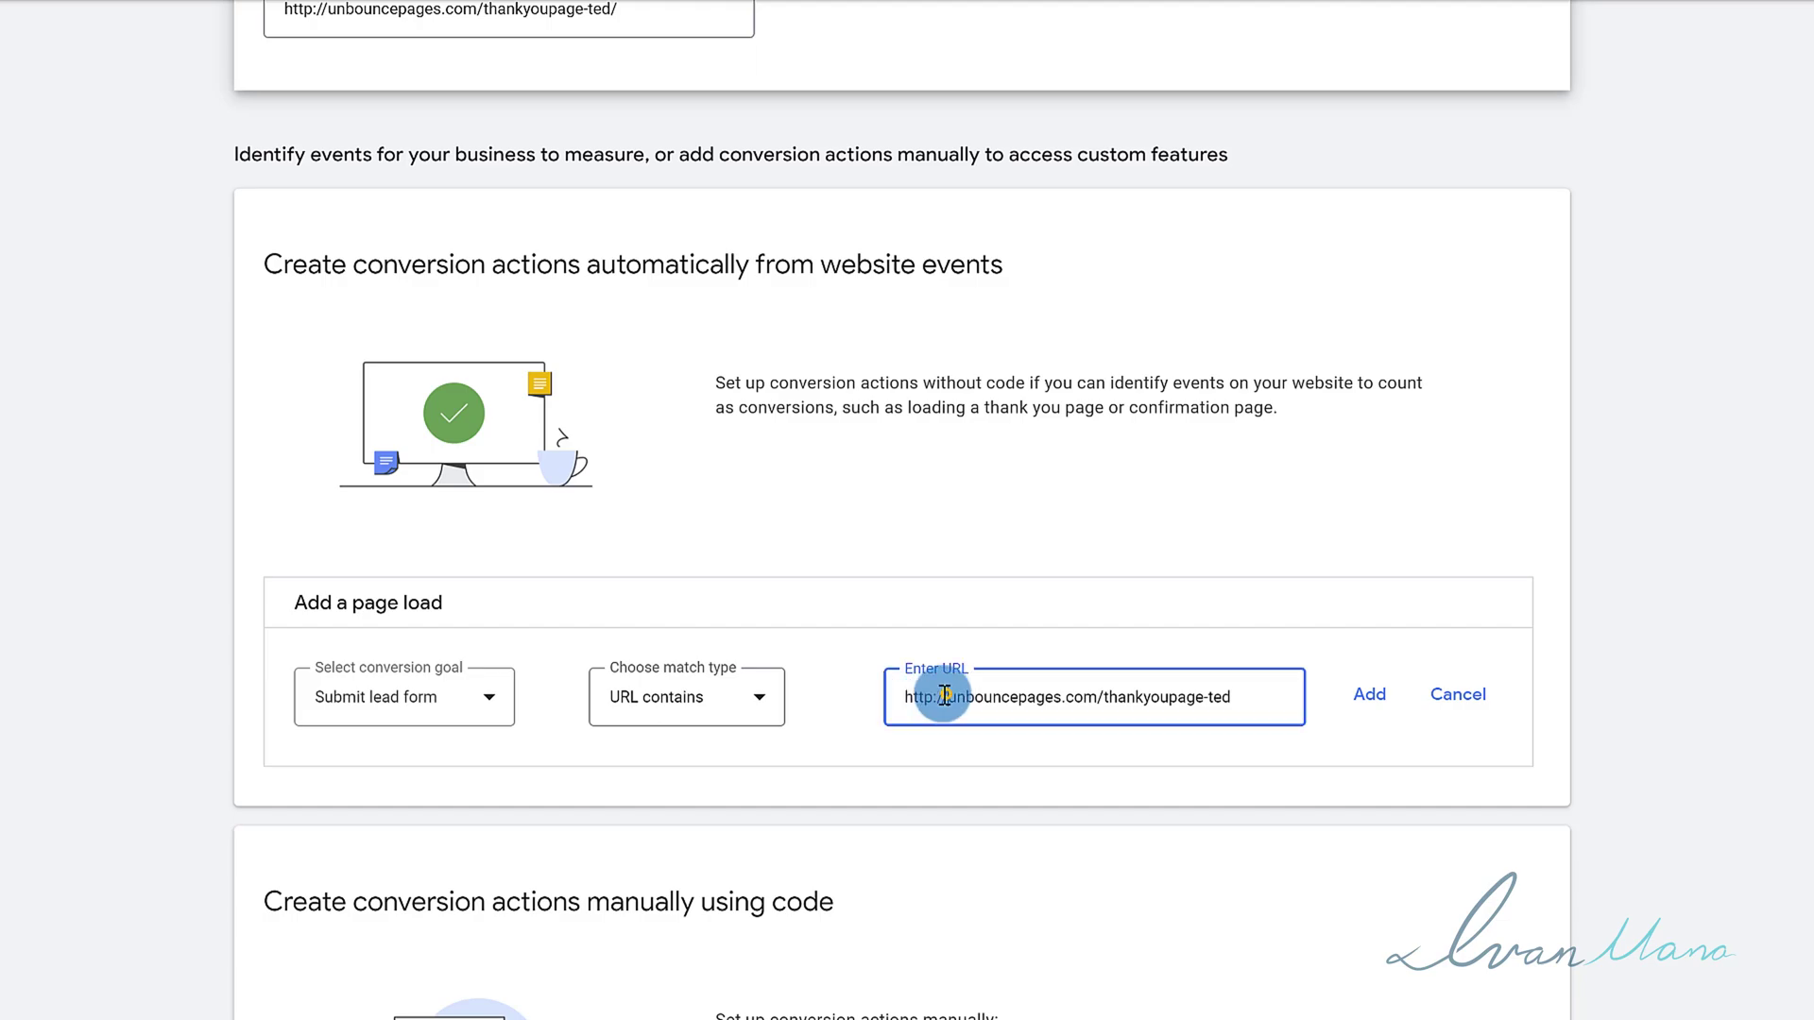
Shorten the page load URL to unbouncepages.com/thankyoupage-ted and add the Submit lead form event
key("BackSpace")
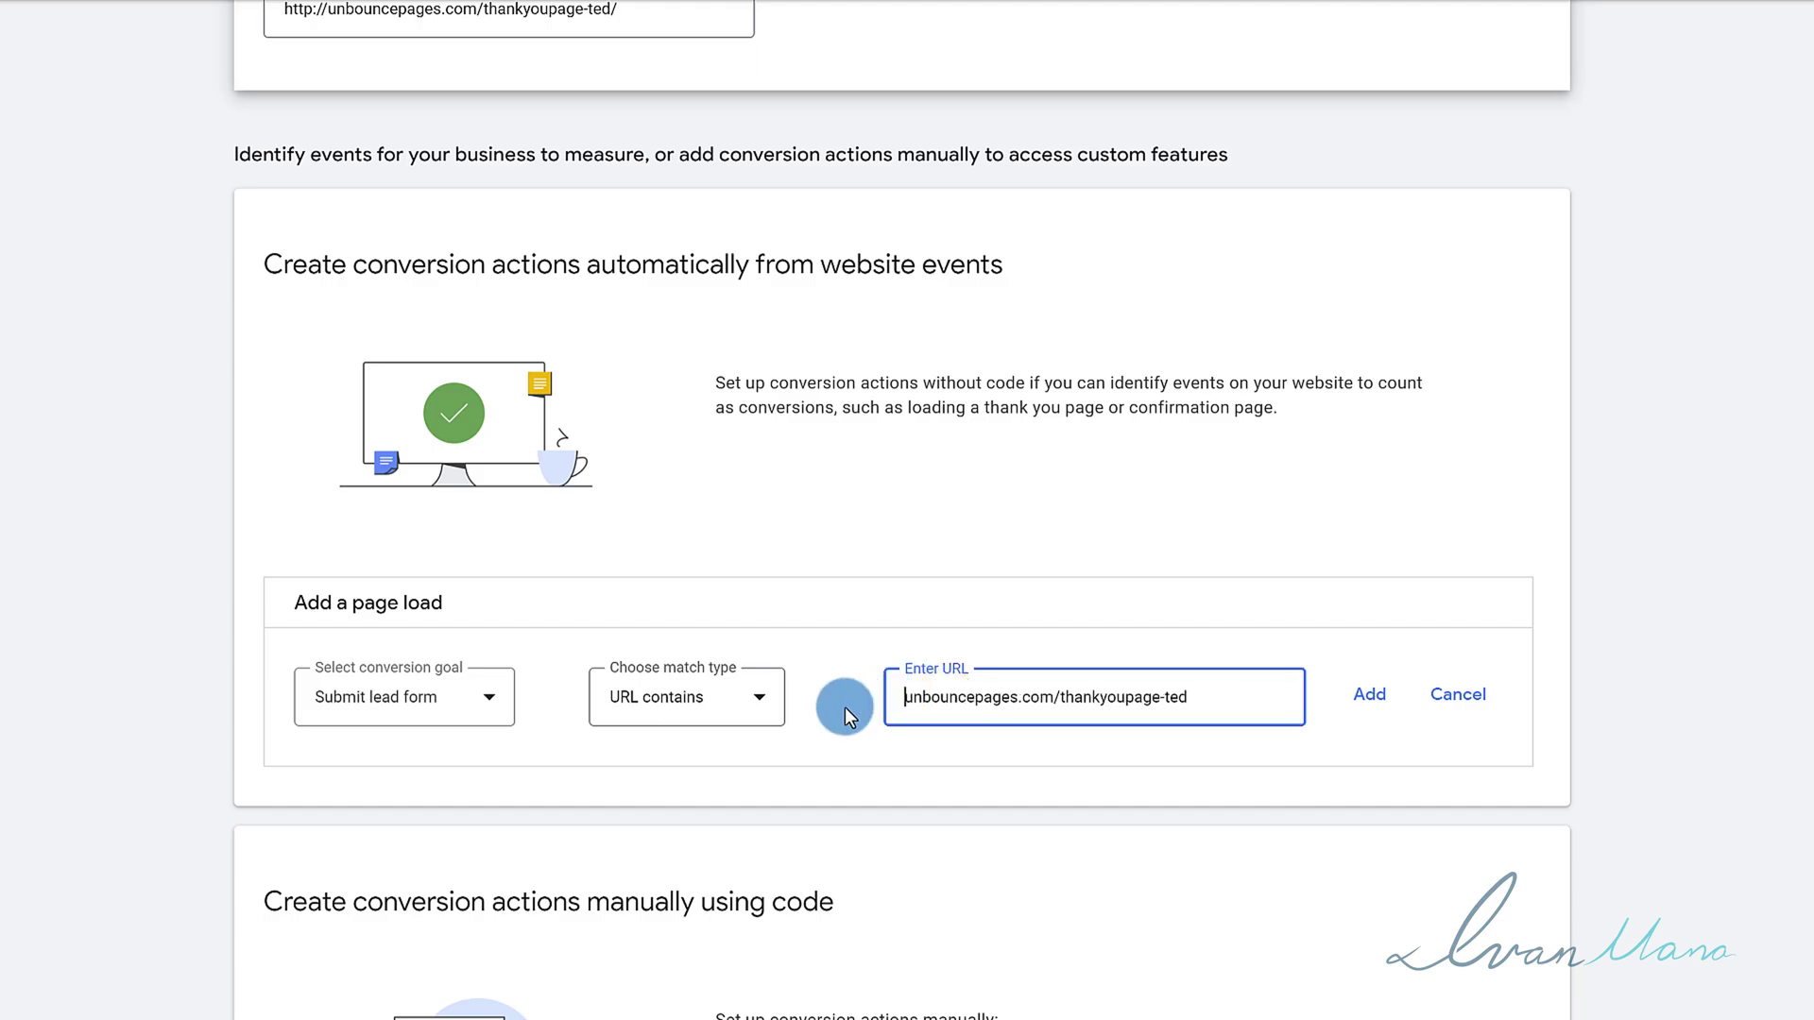
left_click(1044, 690)
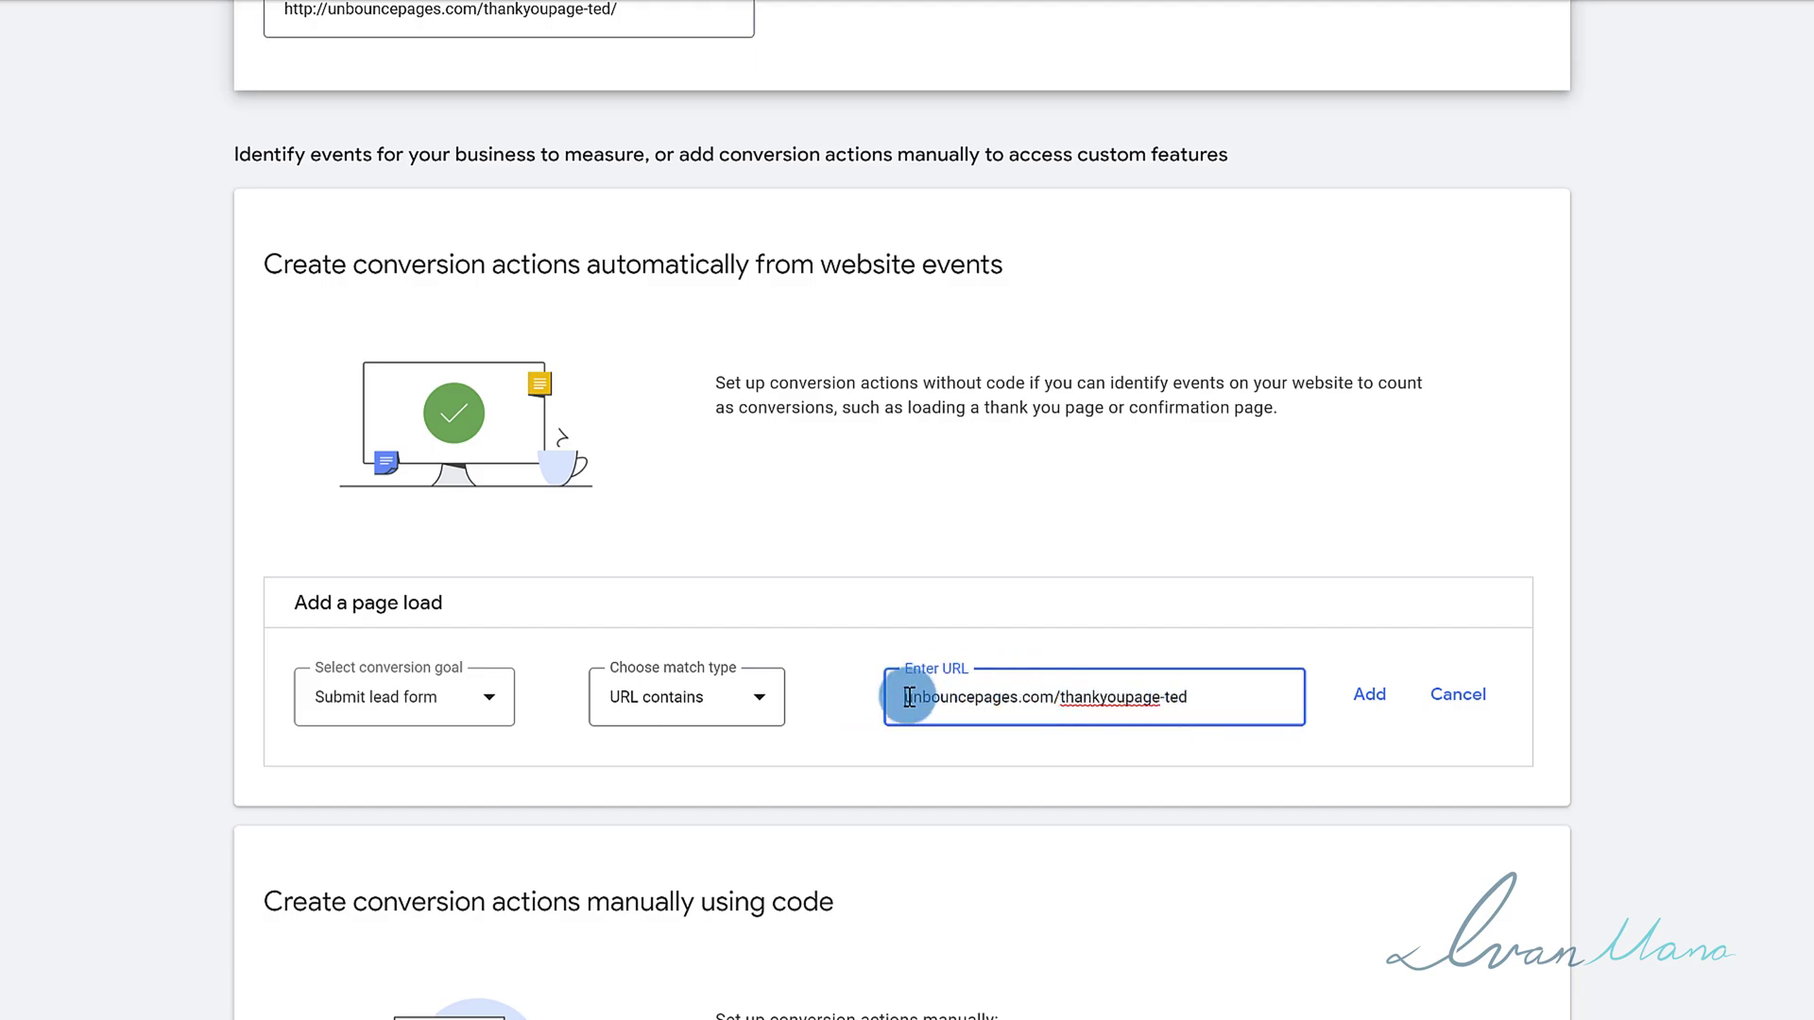
left_click_drag(909, 697, 1053, 697)
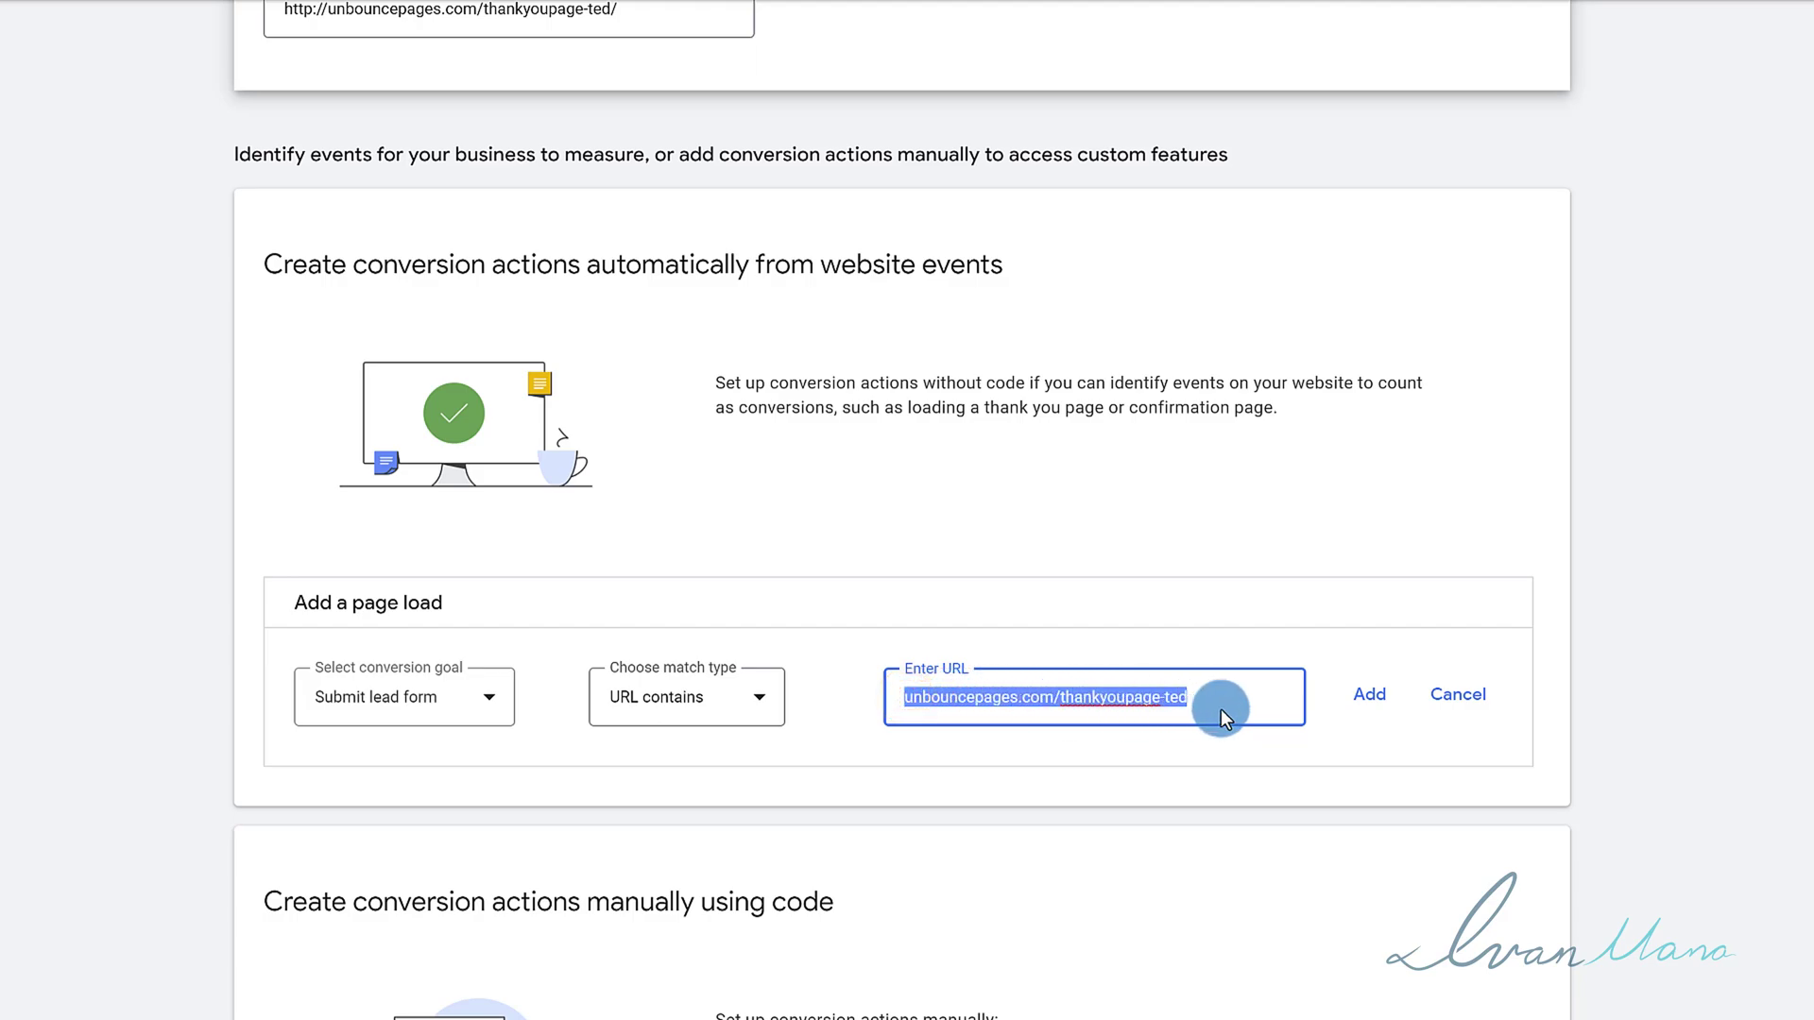
left_click_drag(1226, 687, 903, 690)
left_click(1368, 695)
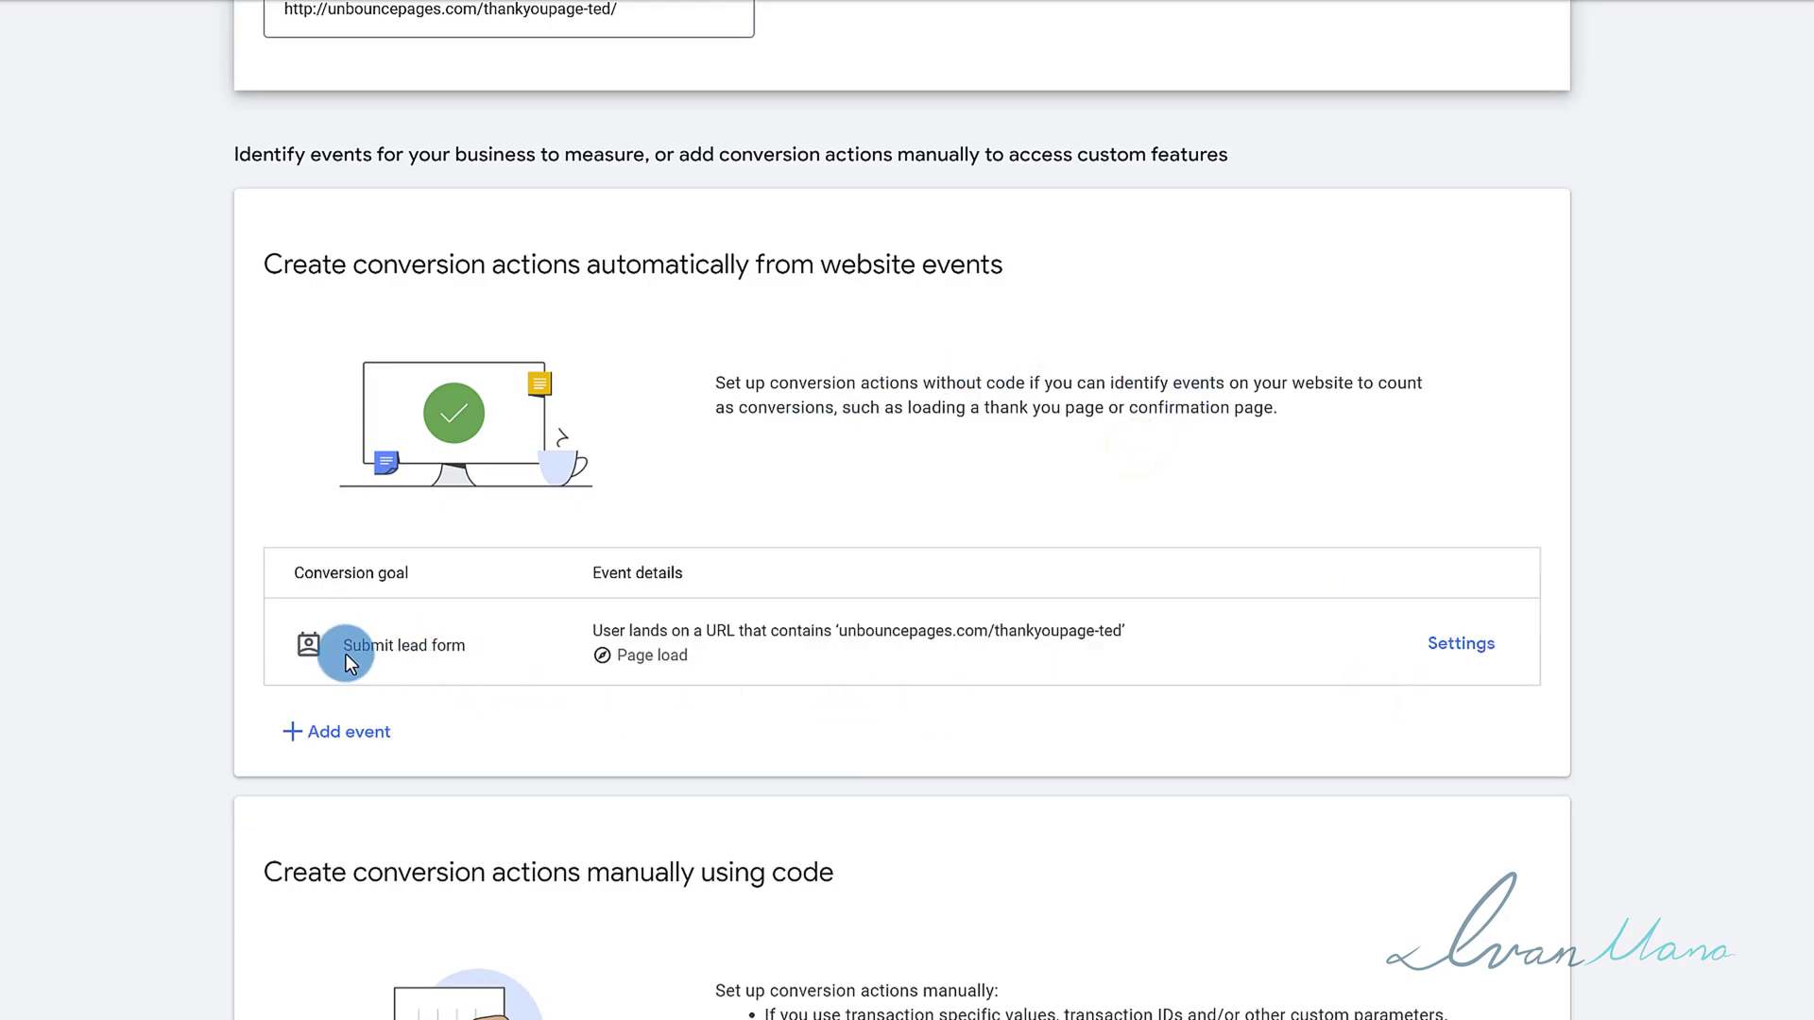
Compare the added event's URL with the live landing page, thank-you page and Unbounce page overview, and return to Google Ads
left_click_drag(346, 654, 1122, 619)
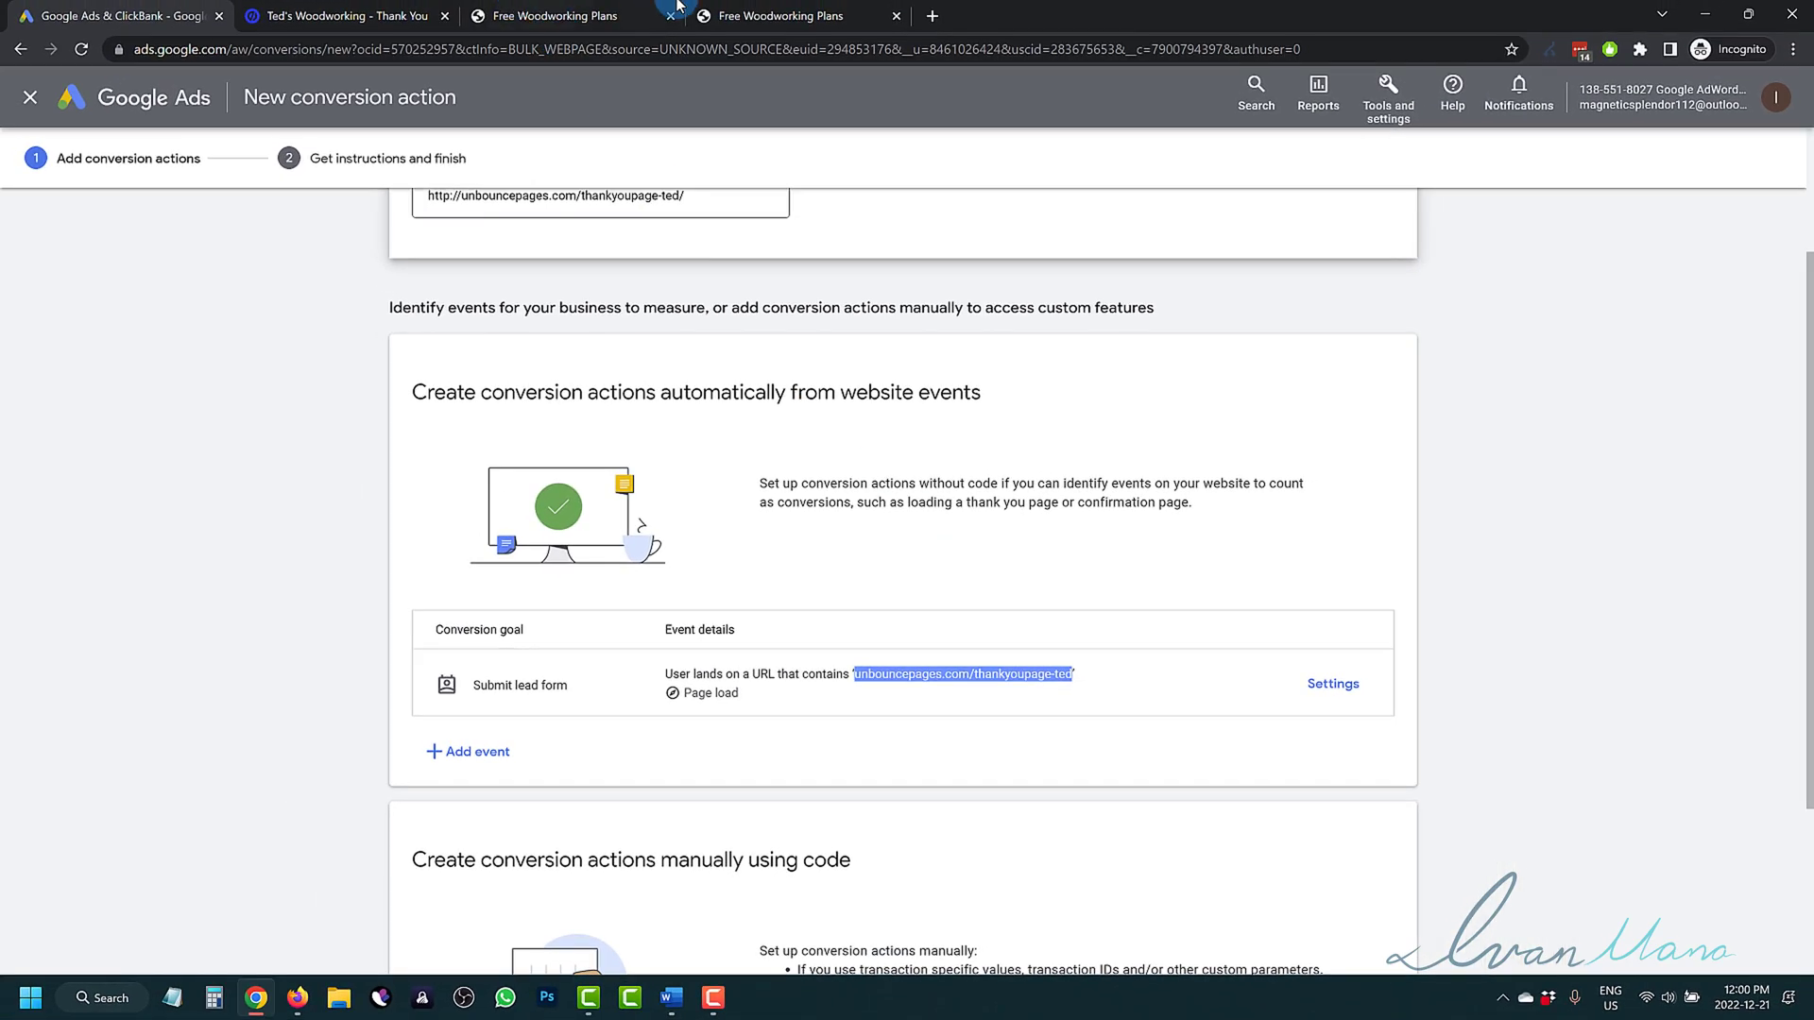
left_click(777, 15)
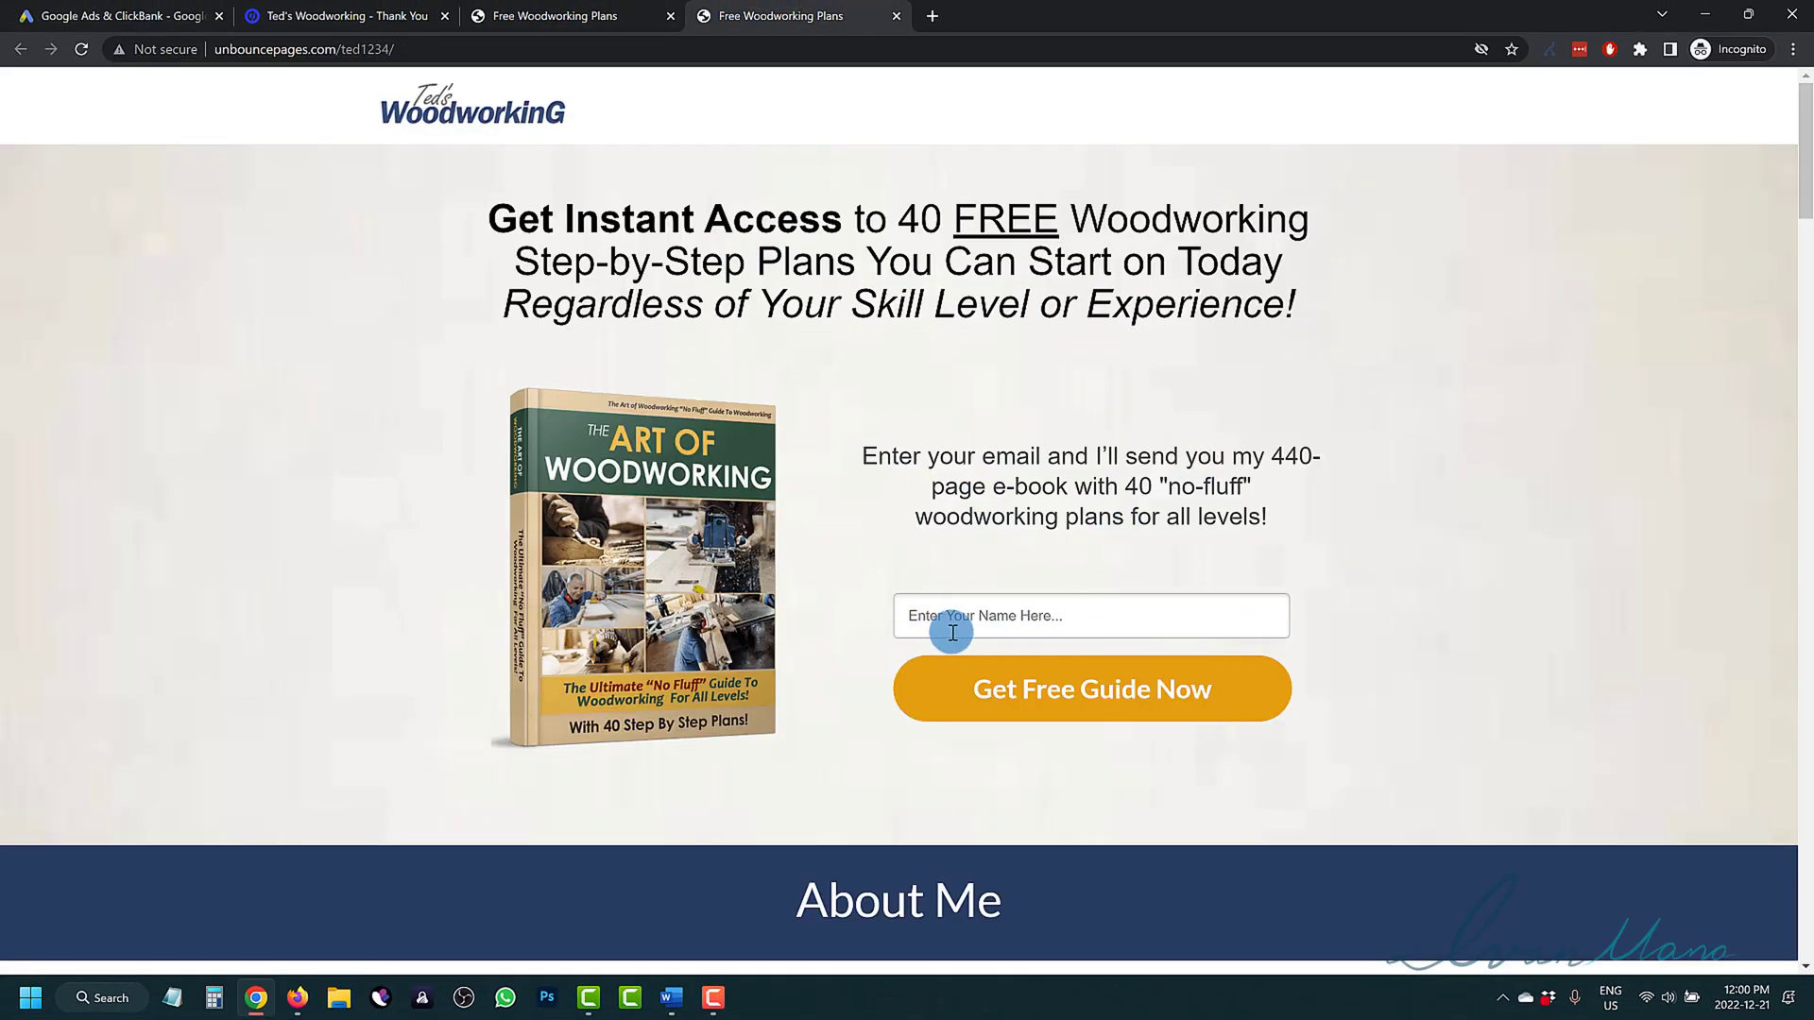
left_click(552, 26)
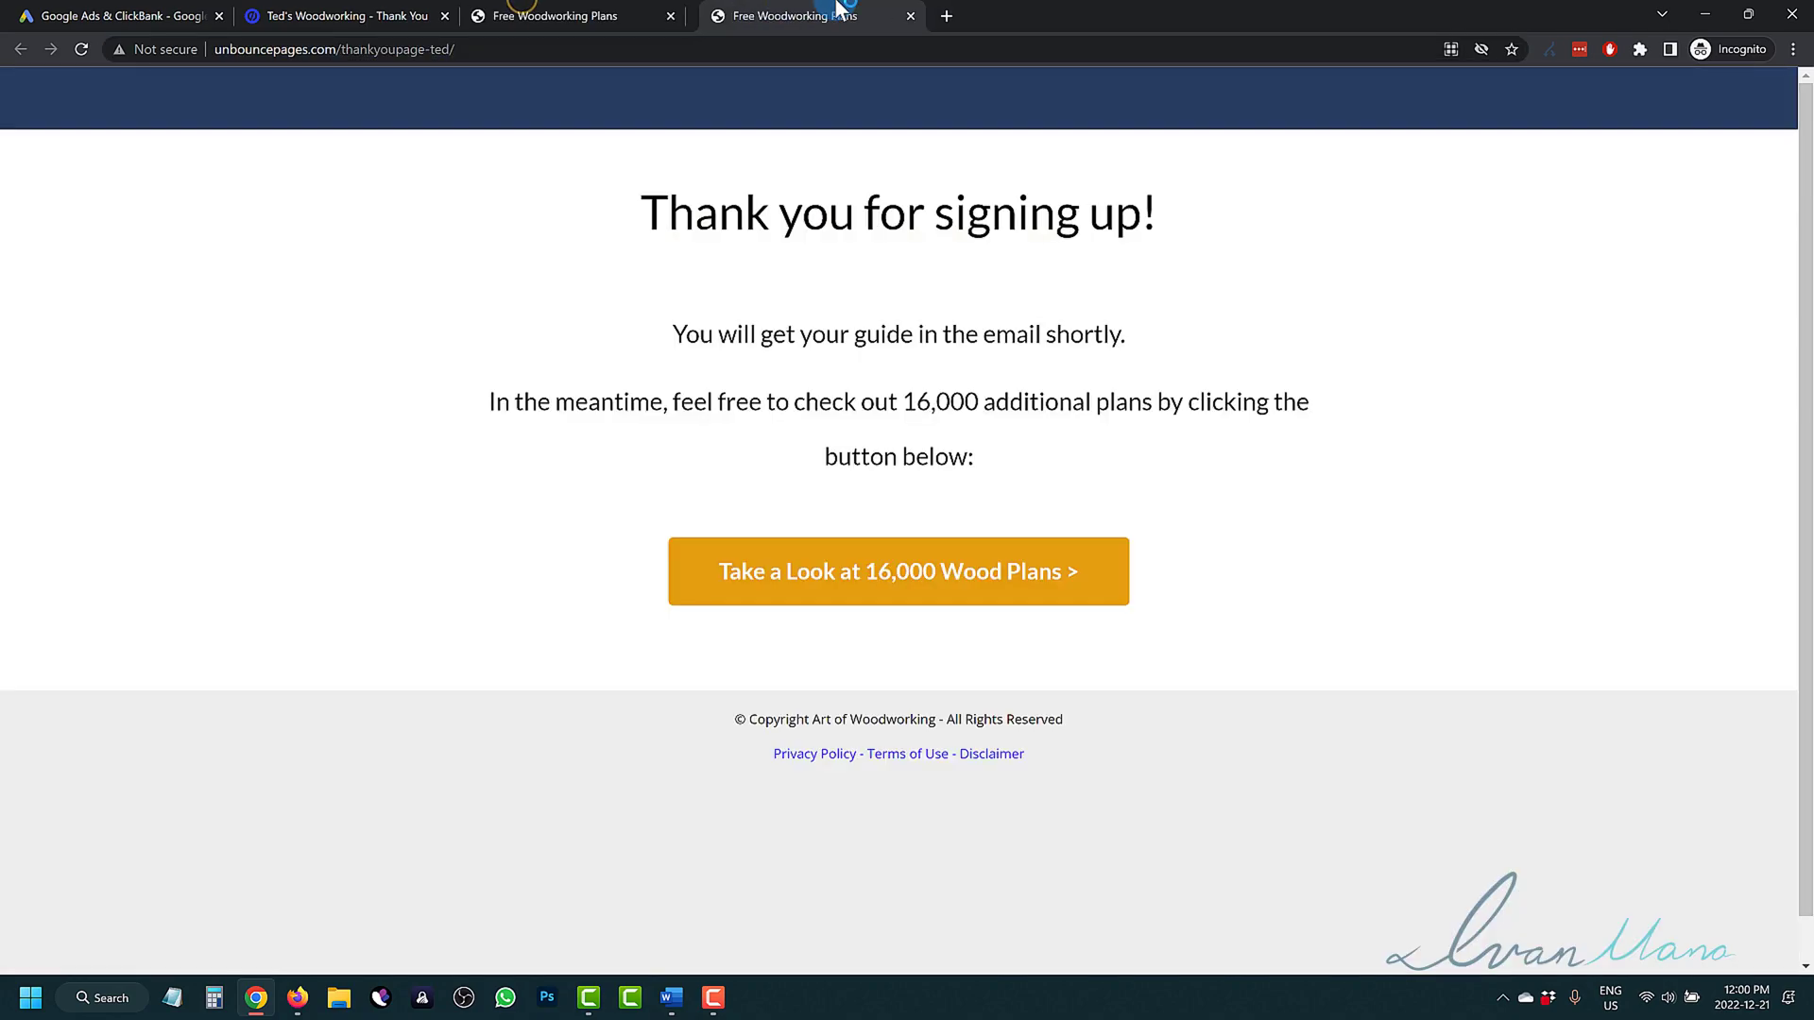
left_click(368, 15)
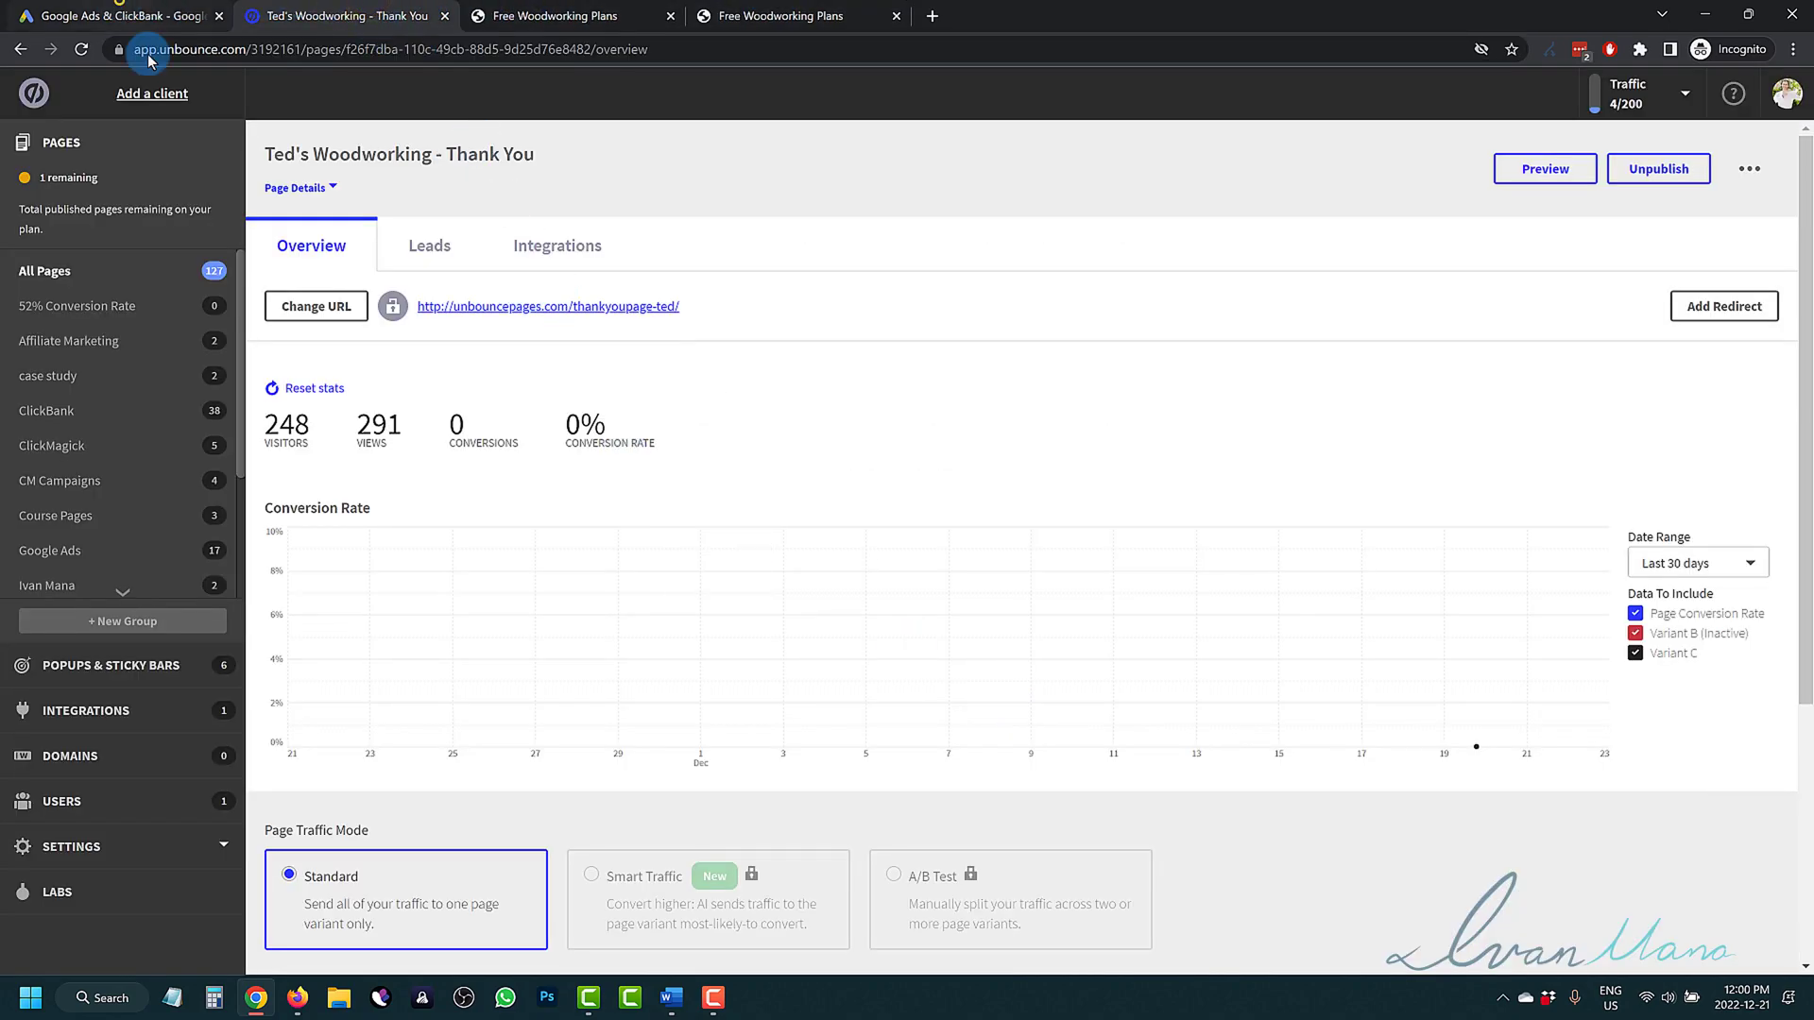
left_click(118, 15)
Save the conversion action and continue to the setup instructions
scroll(1062, 671, "down", 3)
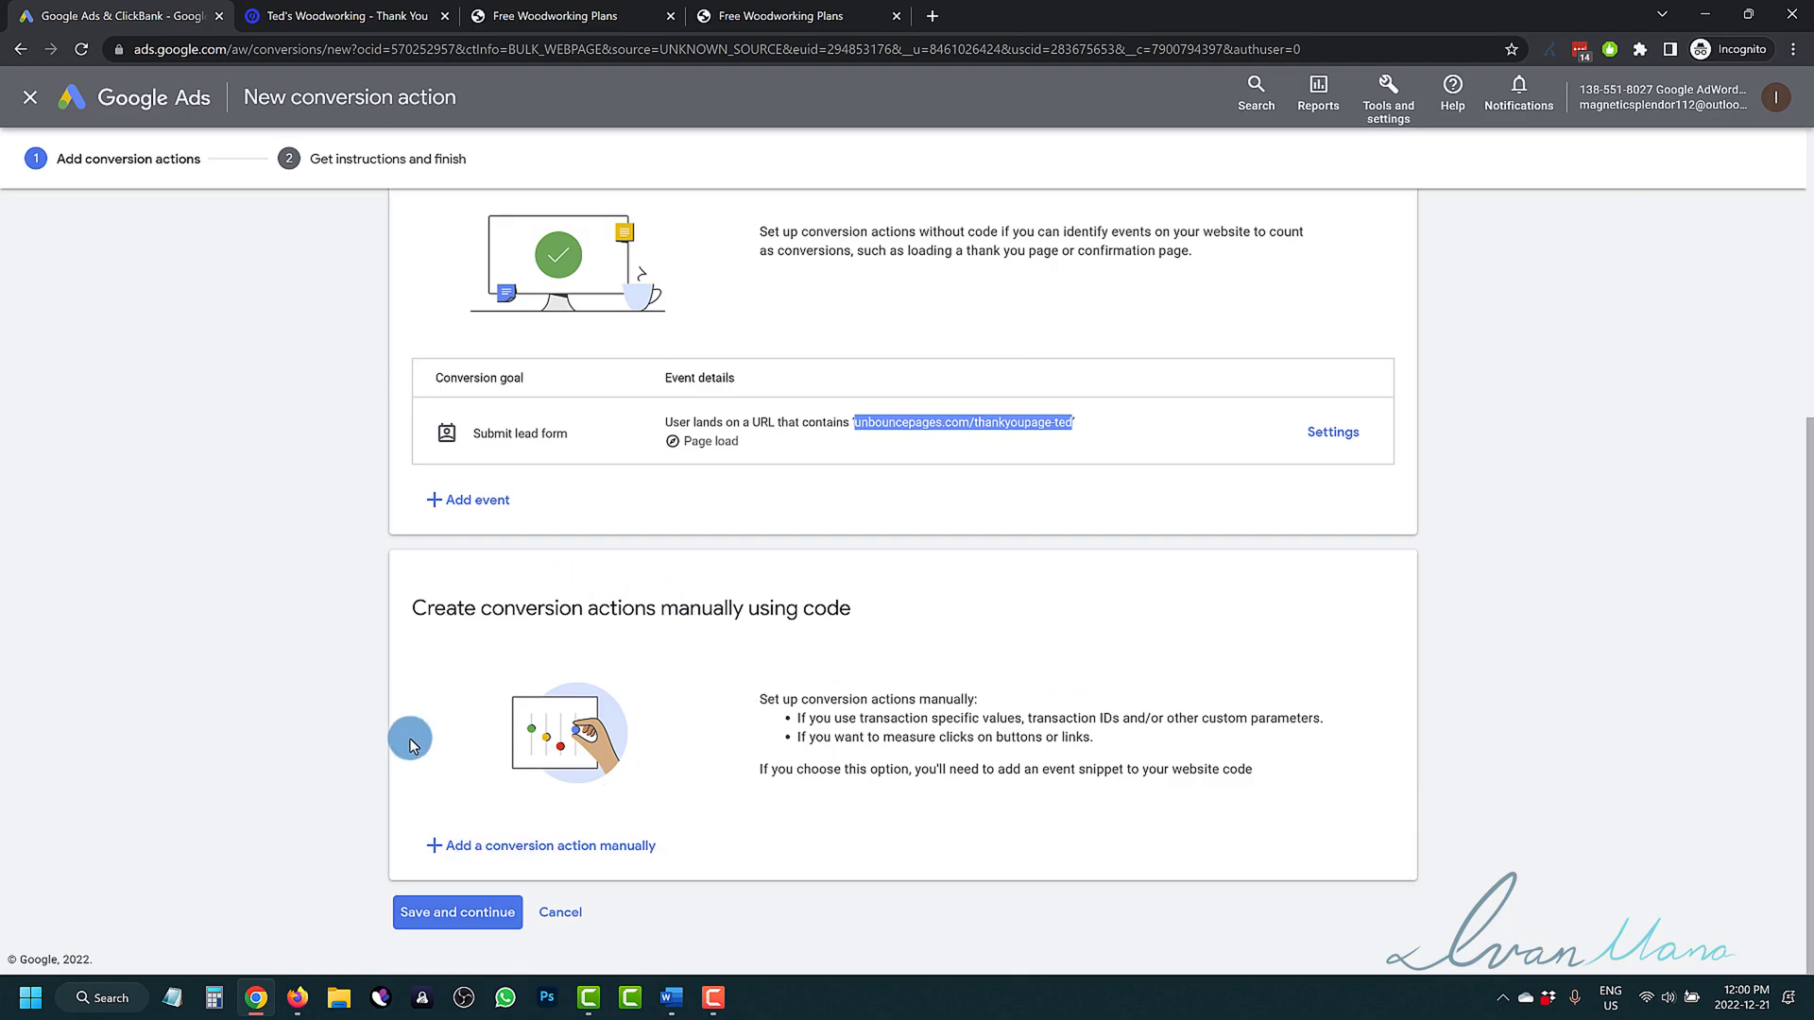
scroll(746, 541, "up", 2)
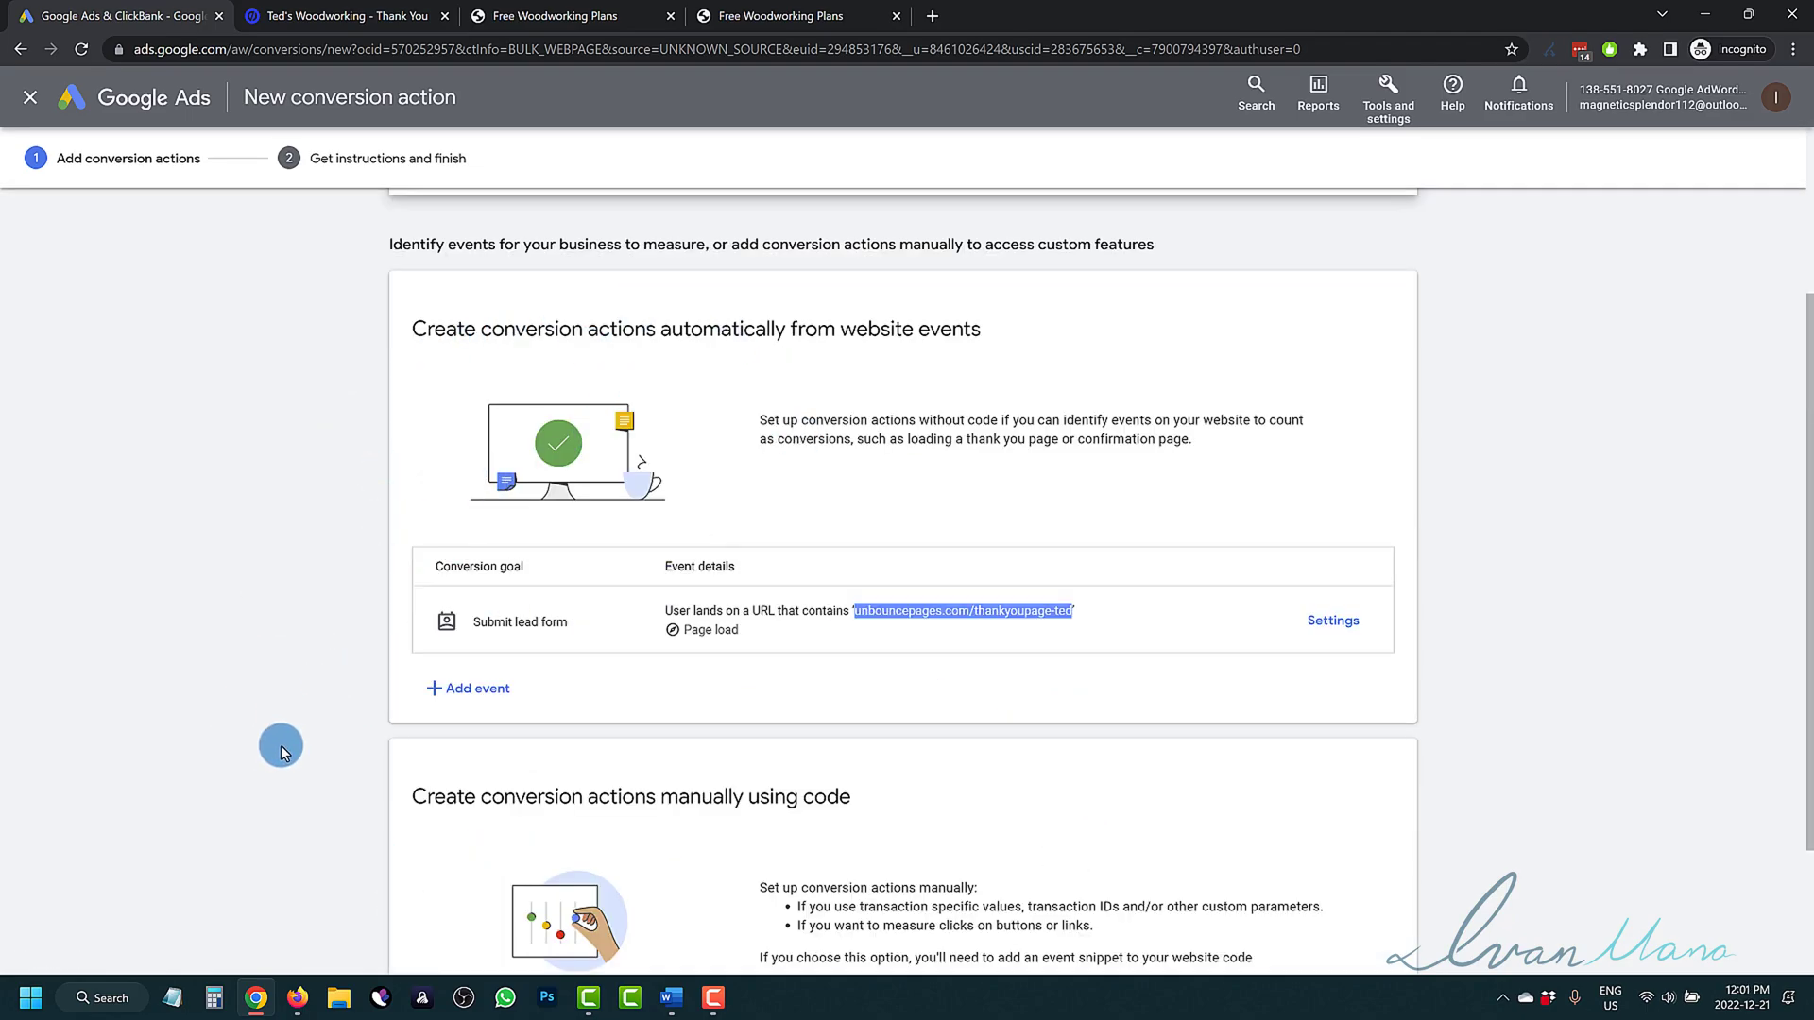
scroll(485, 771, "down", 2)
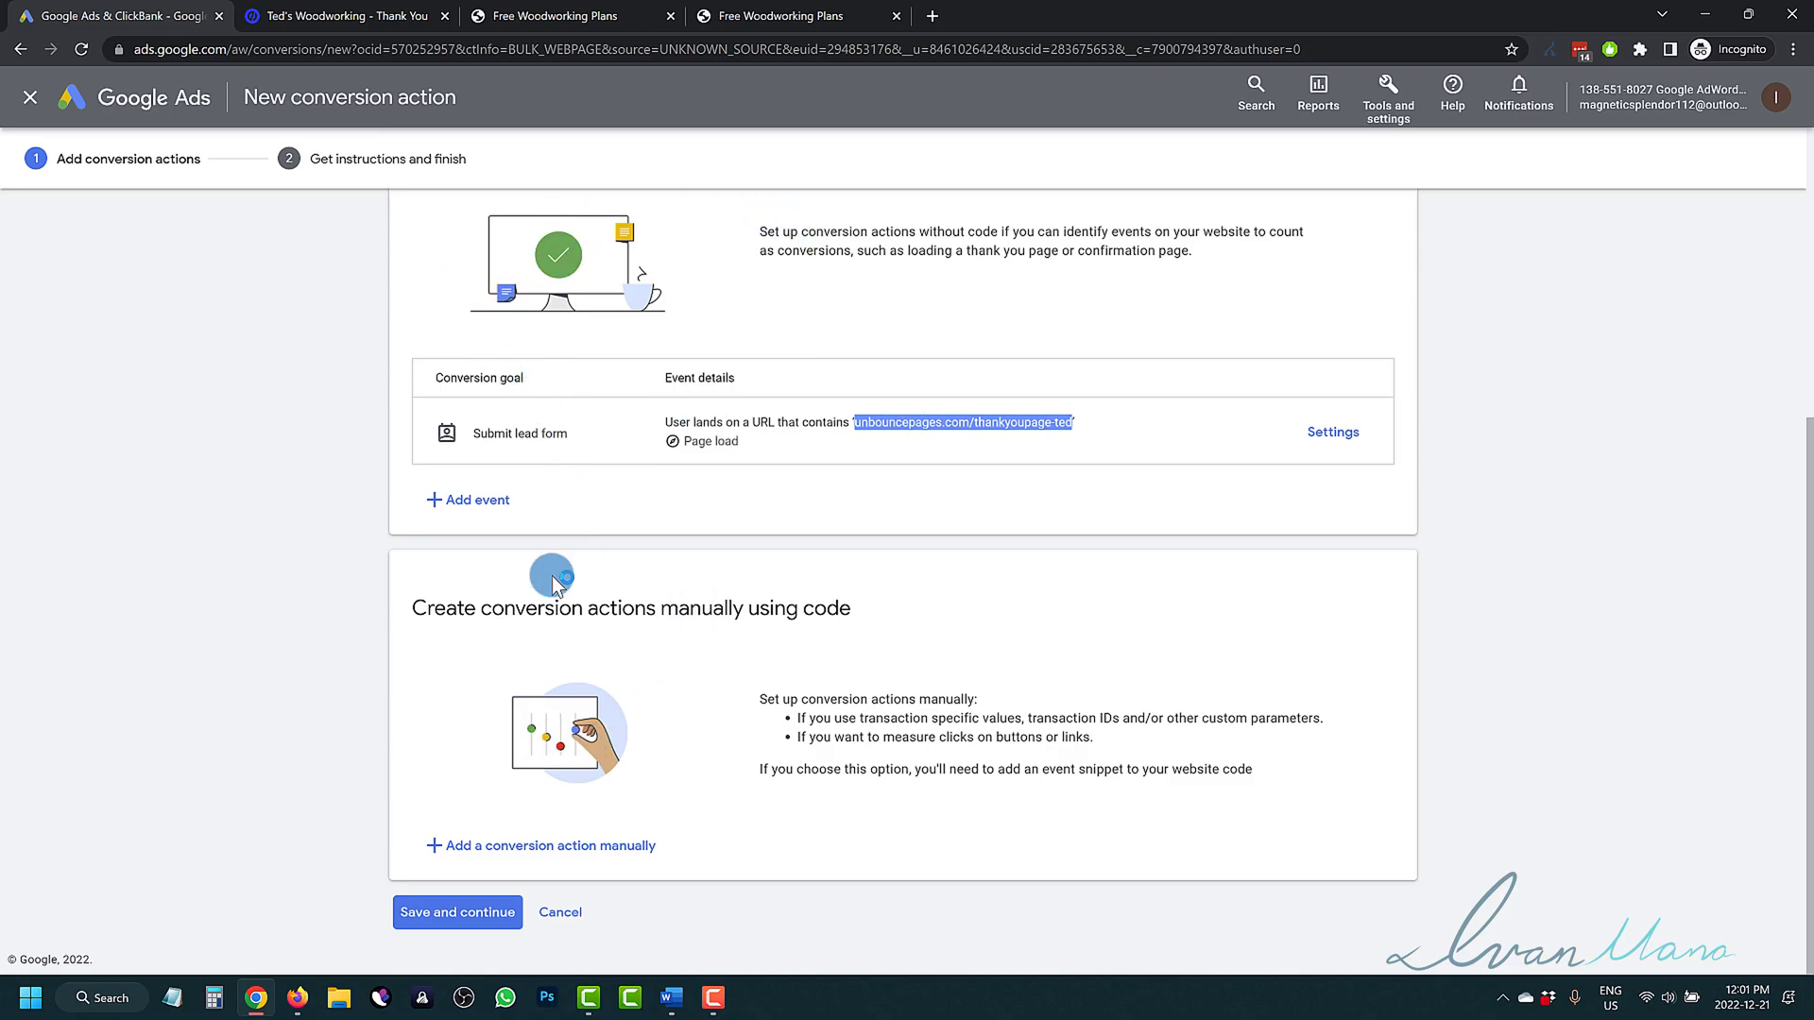
left_click(473, 934)
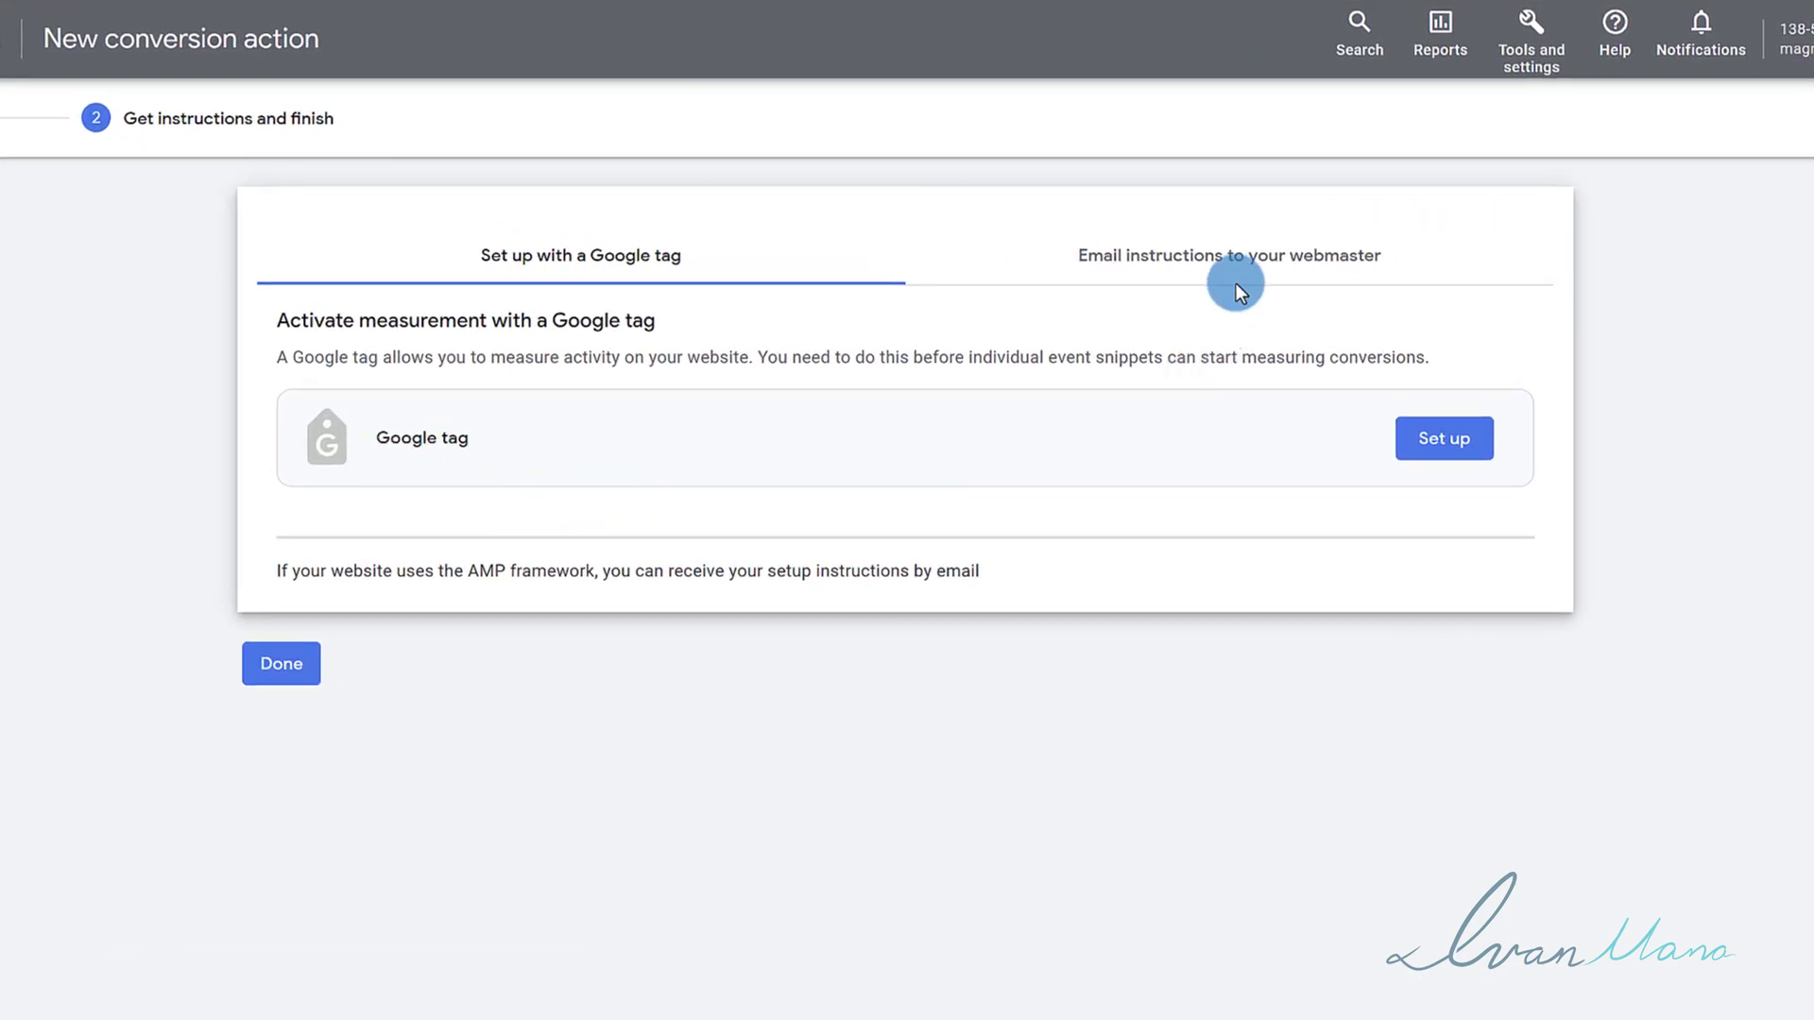
Check the option for emailing instructions to the webmaster, and return to the Google tag setup
left_click(1188, 249)
left_click(380, 416)
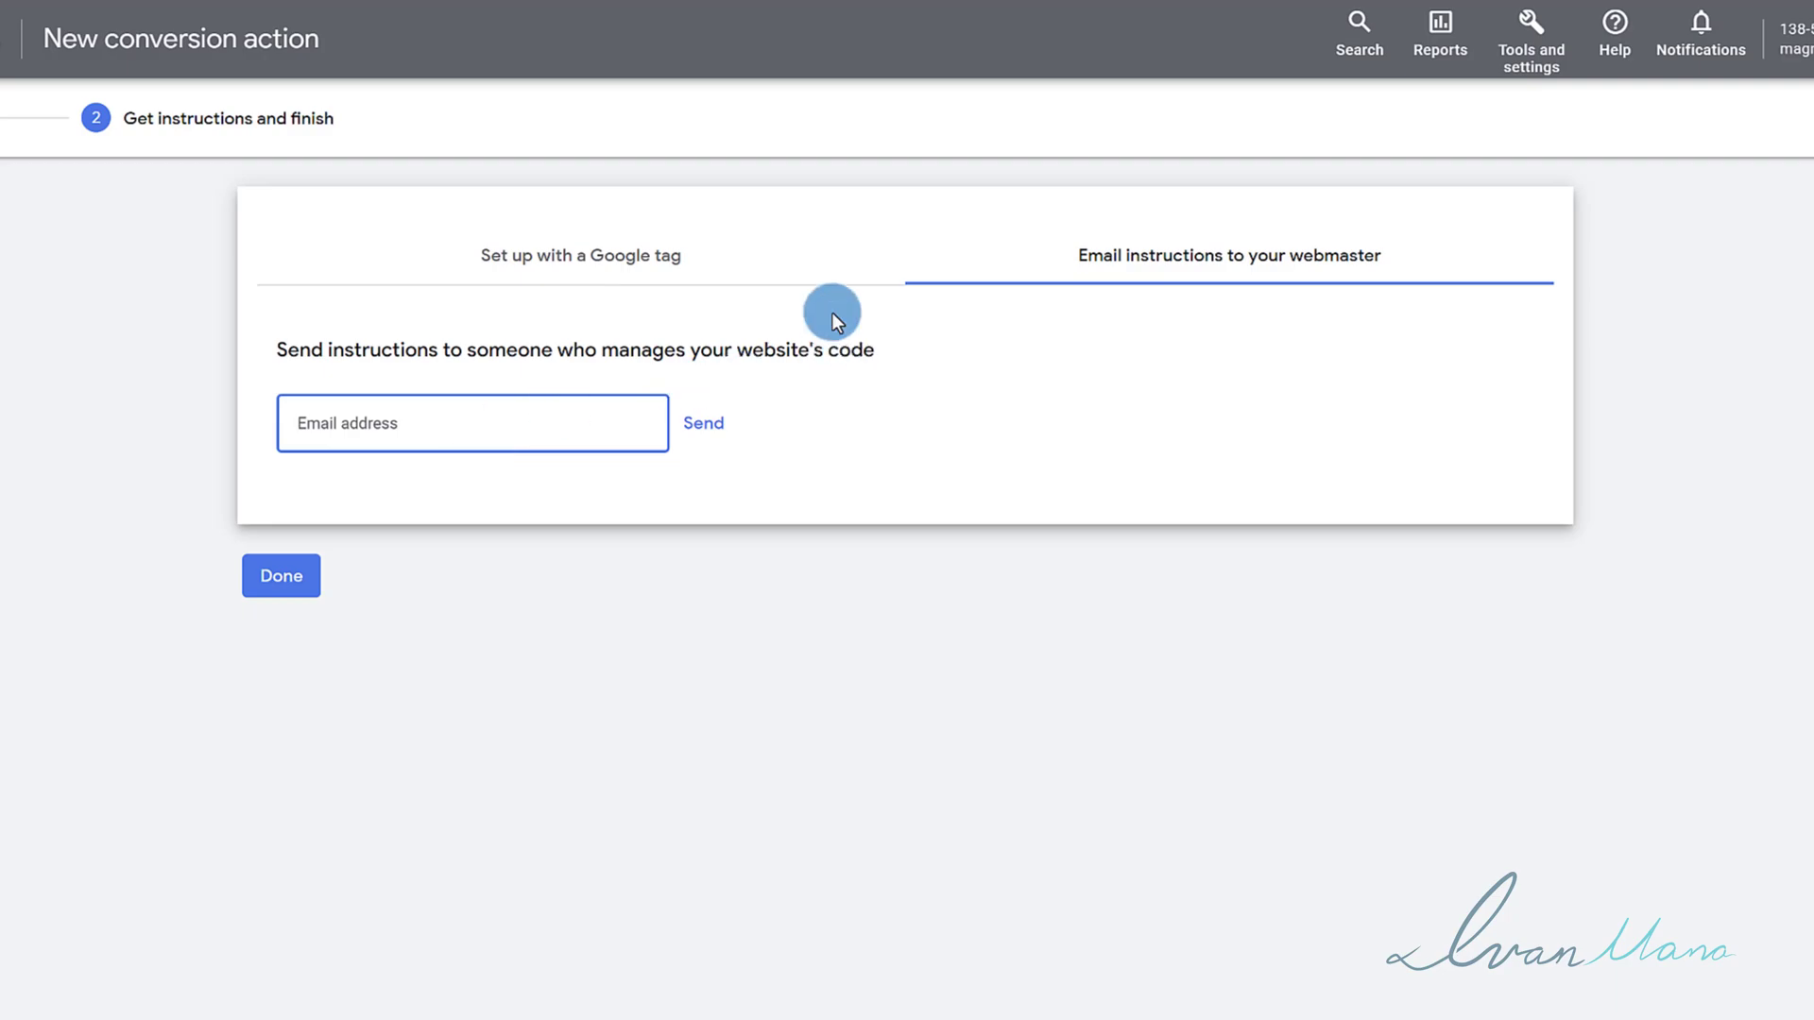
left_click(578, 273)
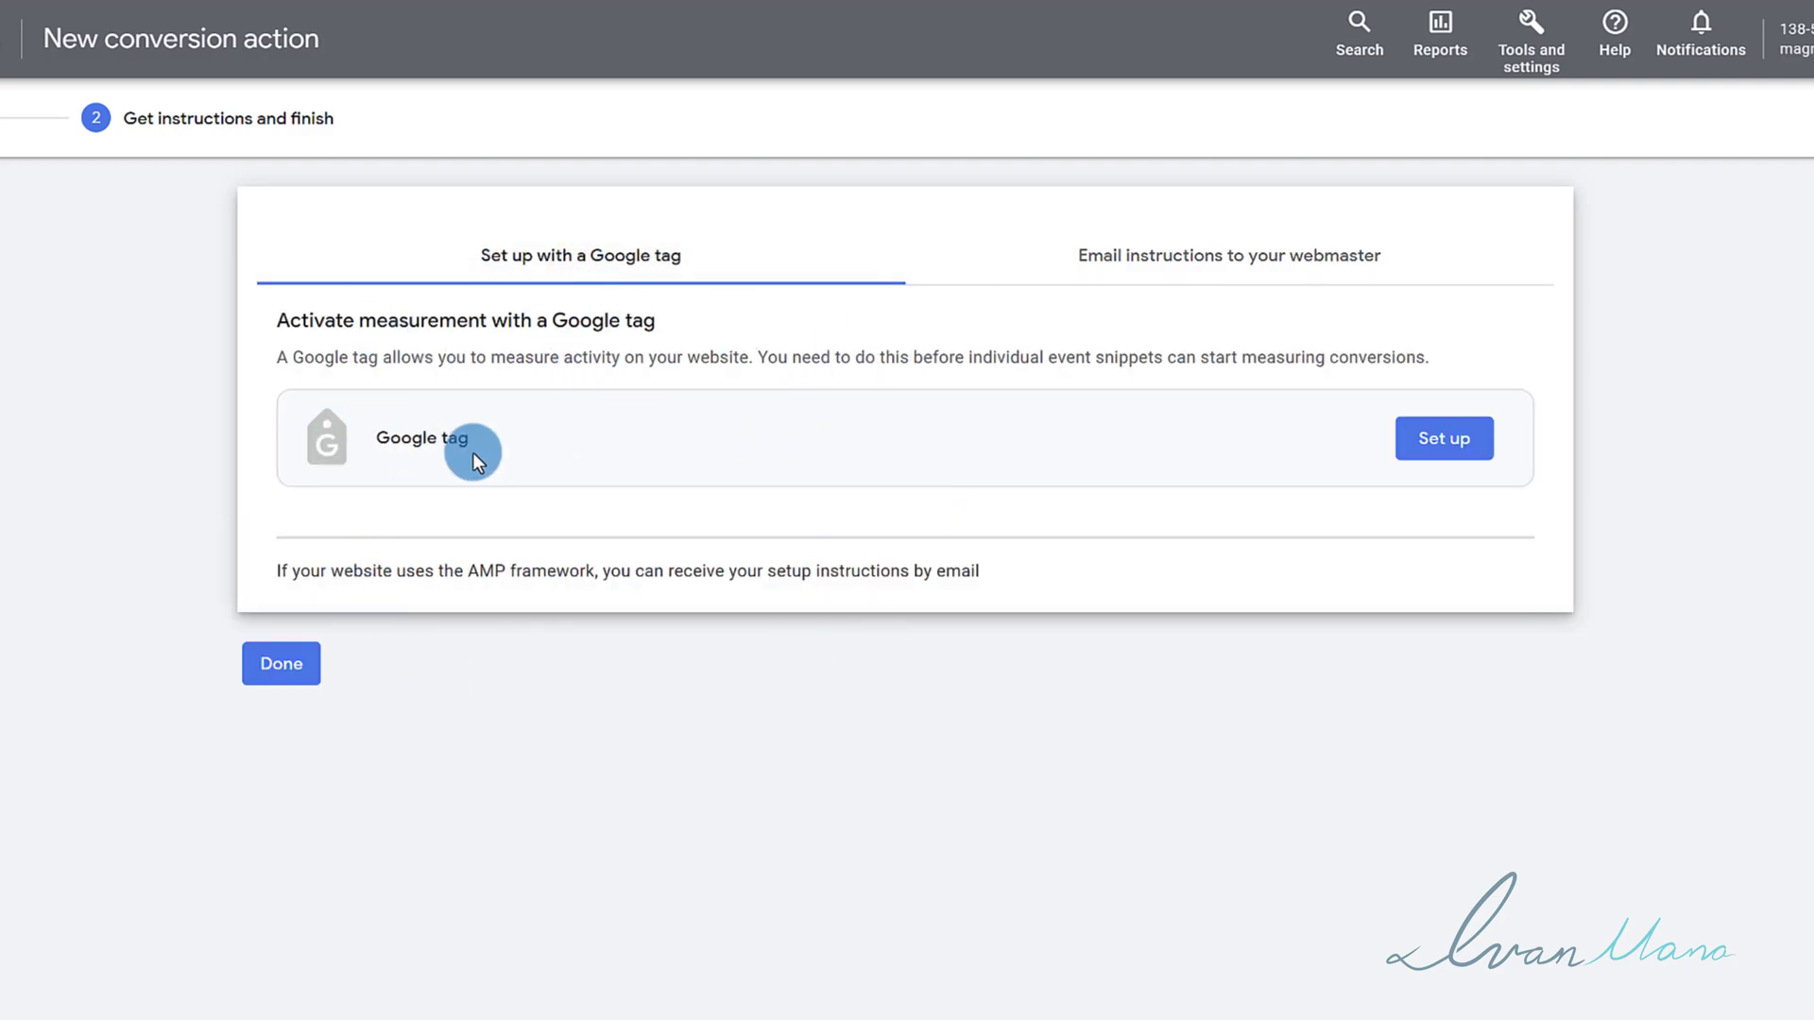
Start the Google tag setup, choose Install a Google tag, and continue to the installation instructions
left_click(1454, 442)
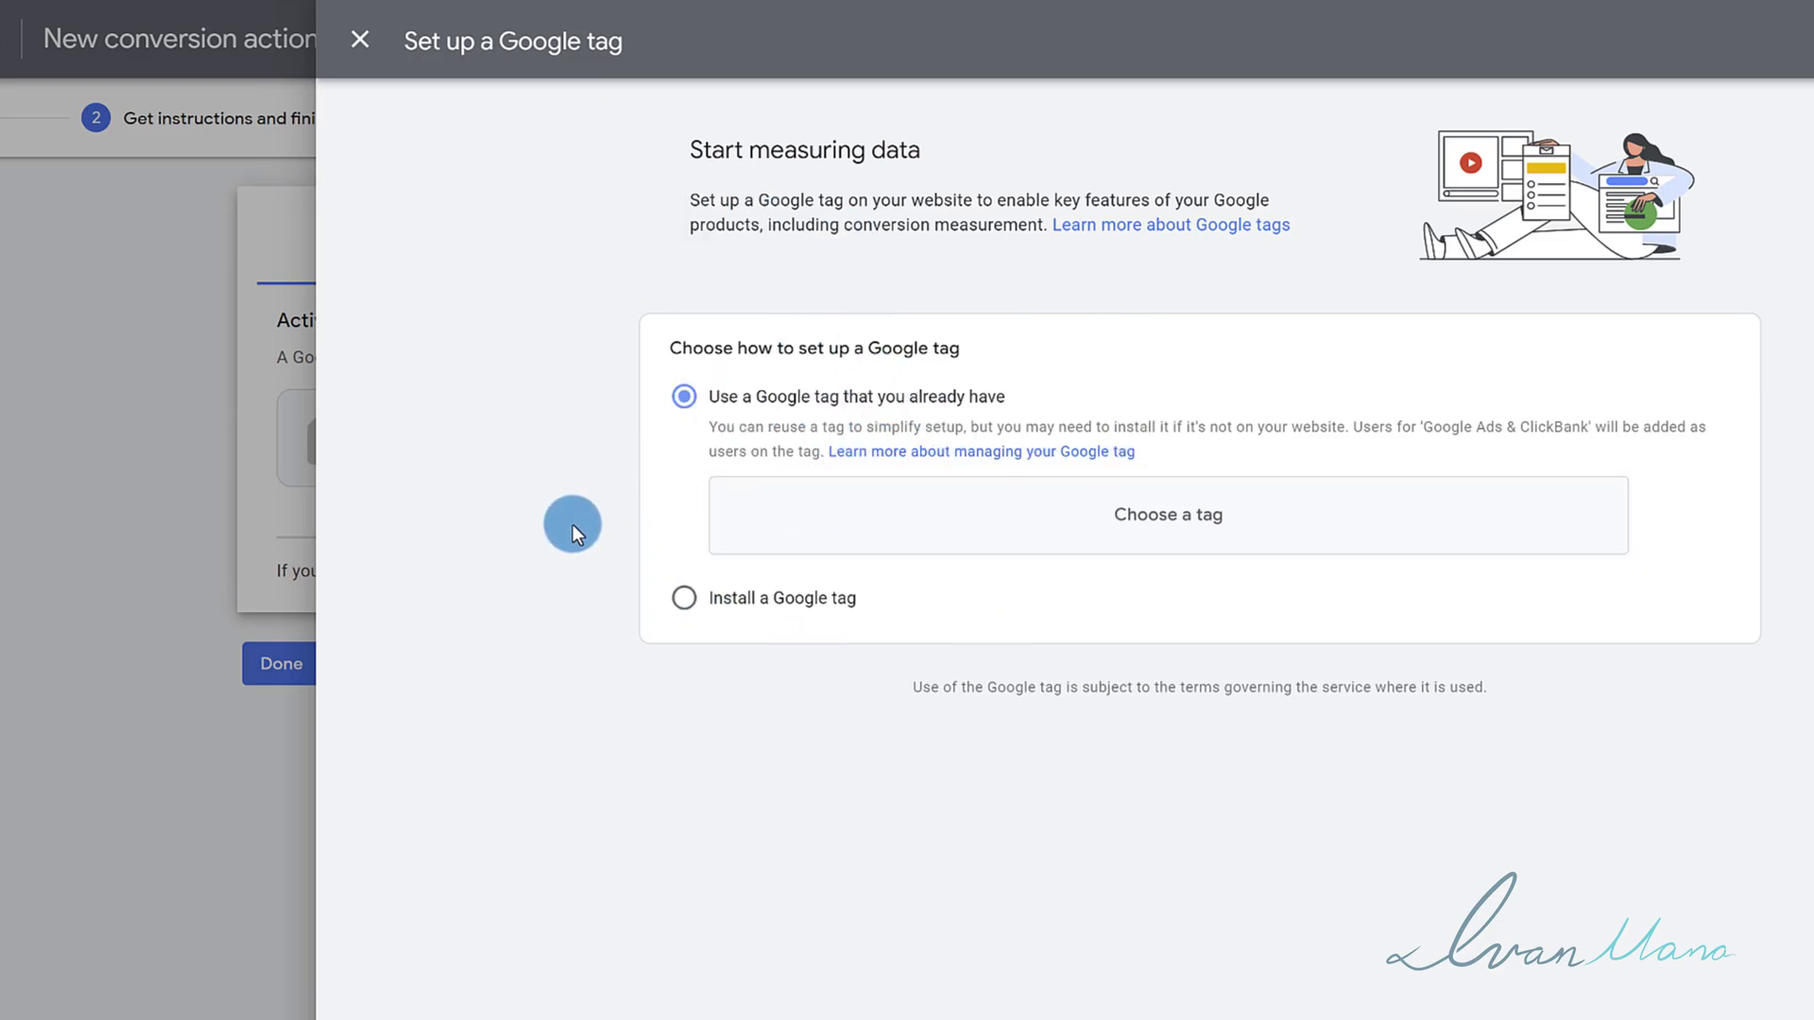
left_click(673, 601)
scroll(667, 566, "down", 2)
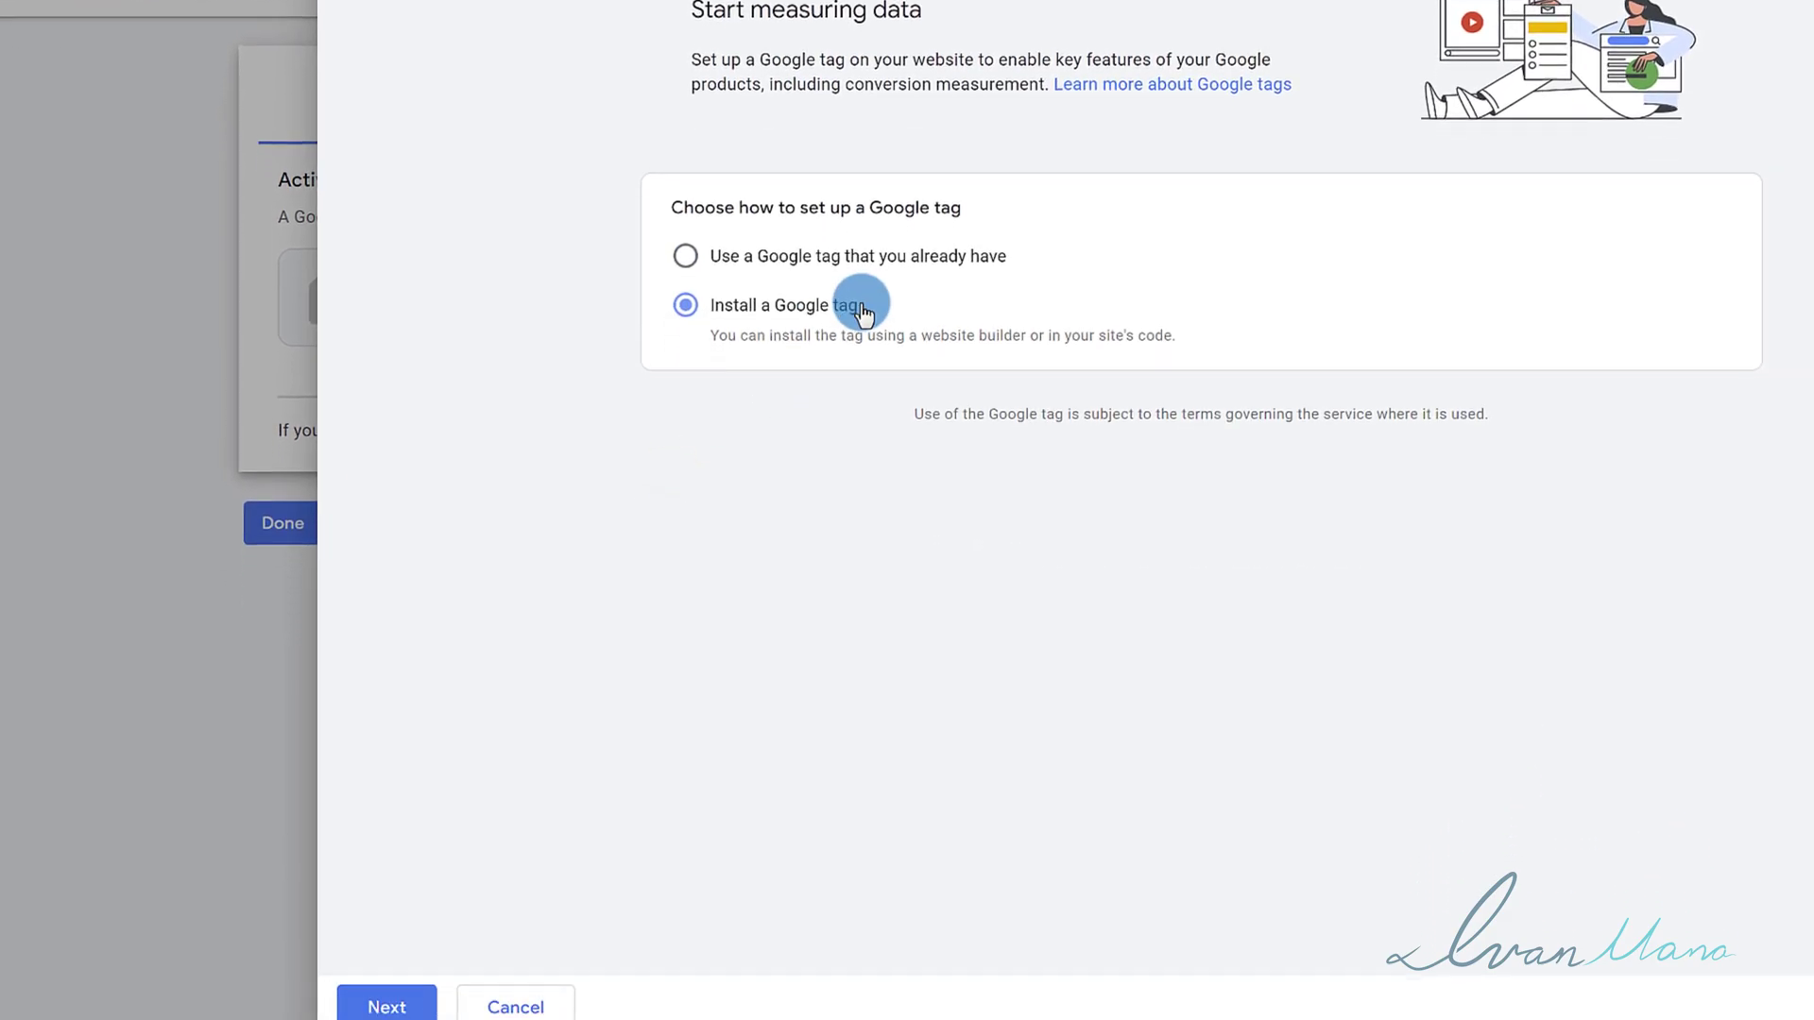
left_click(413, 999)
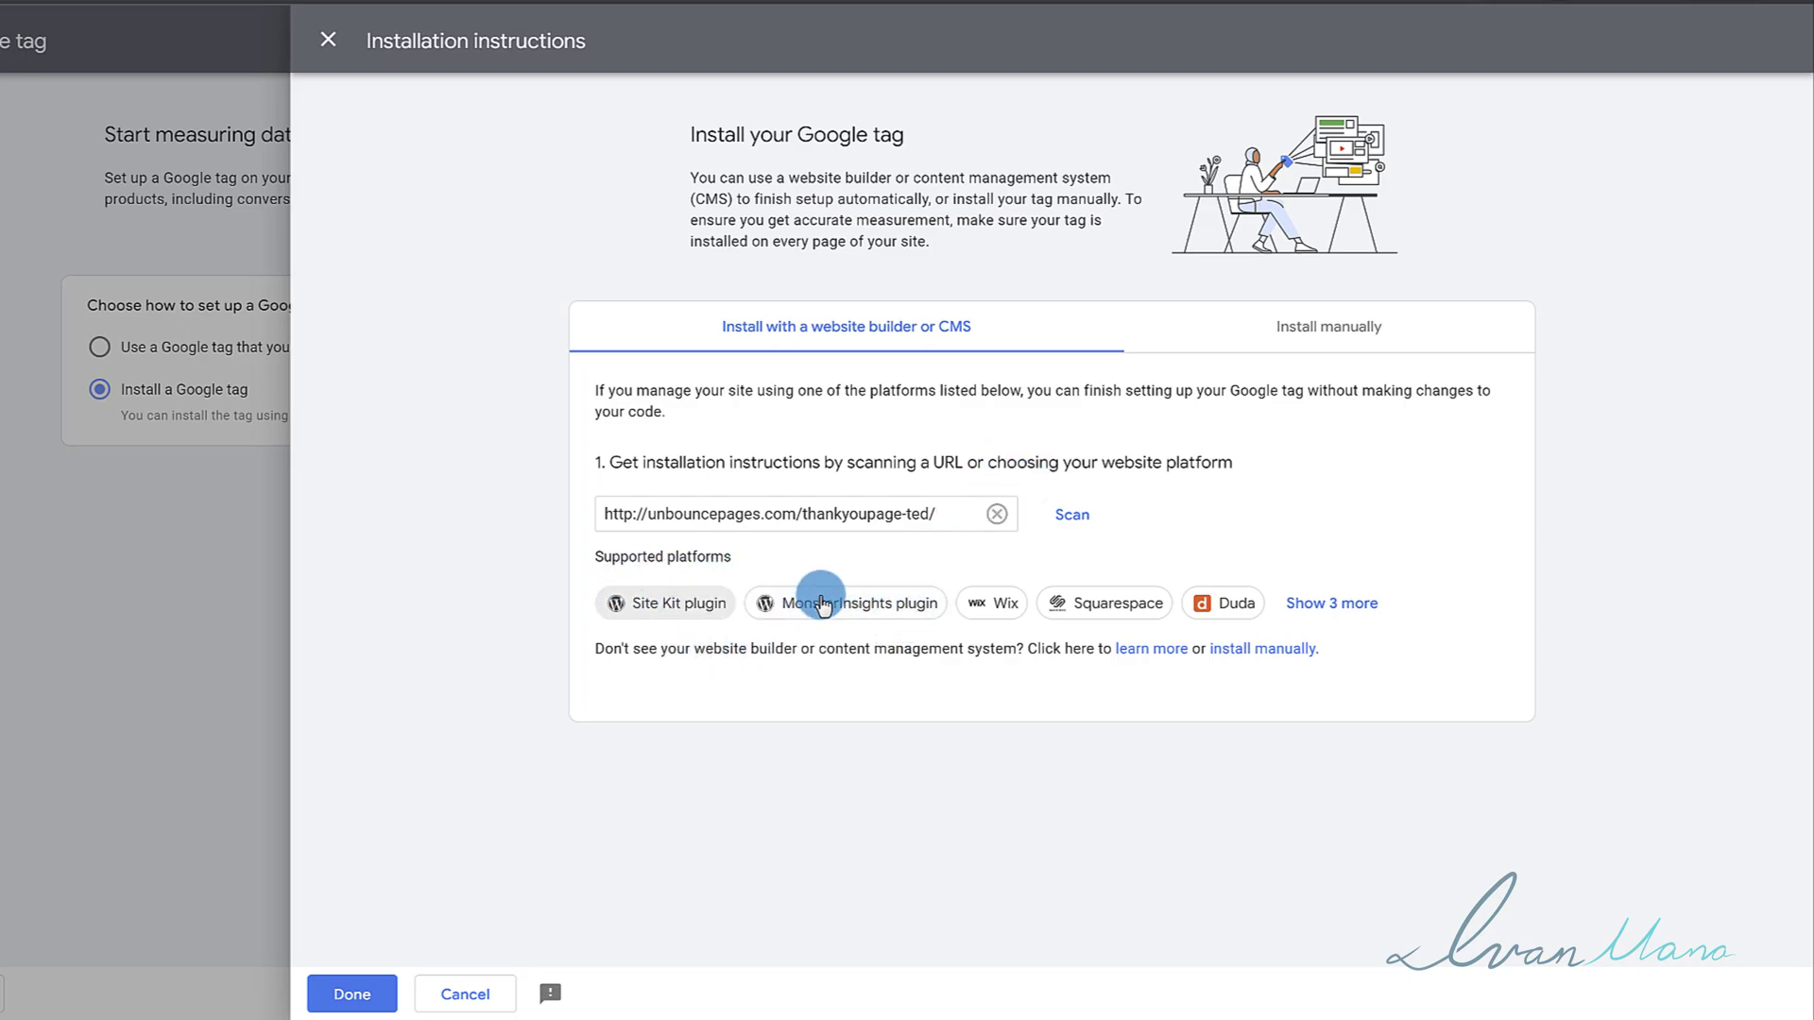
Examine the full list of supported website platforms and the tag installation instructions for the MonsterInsights plugin
left_click(1332, 603)
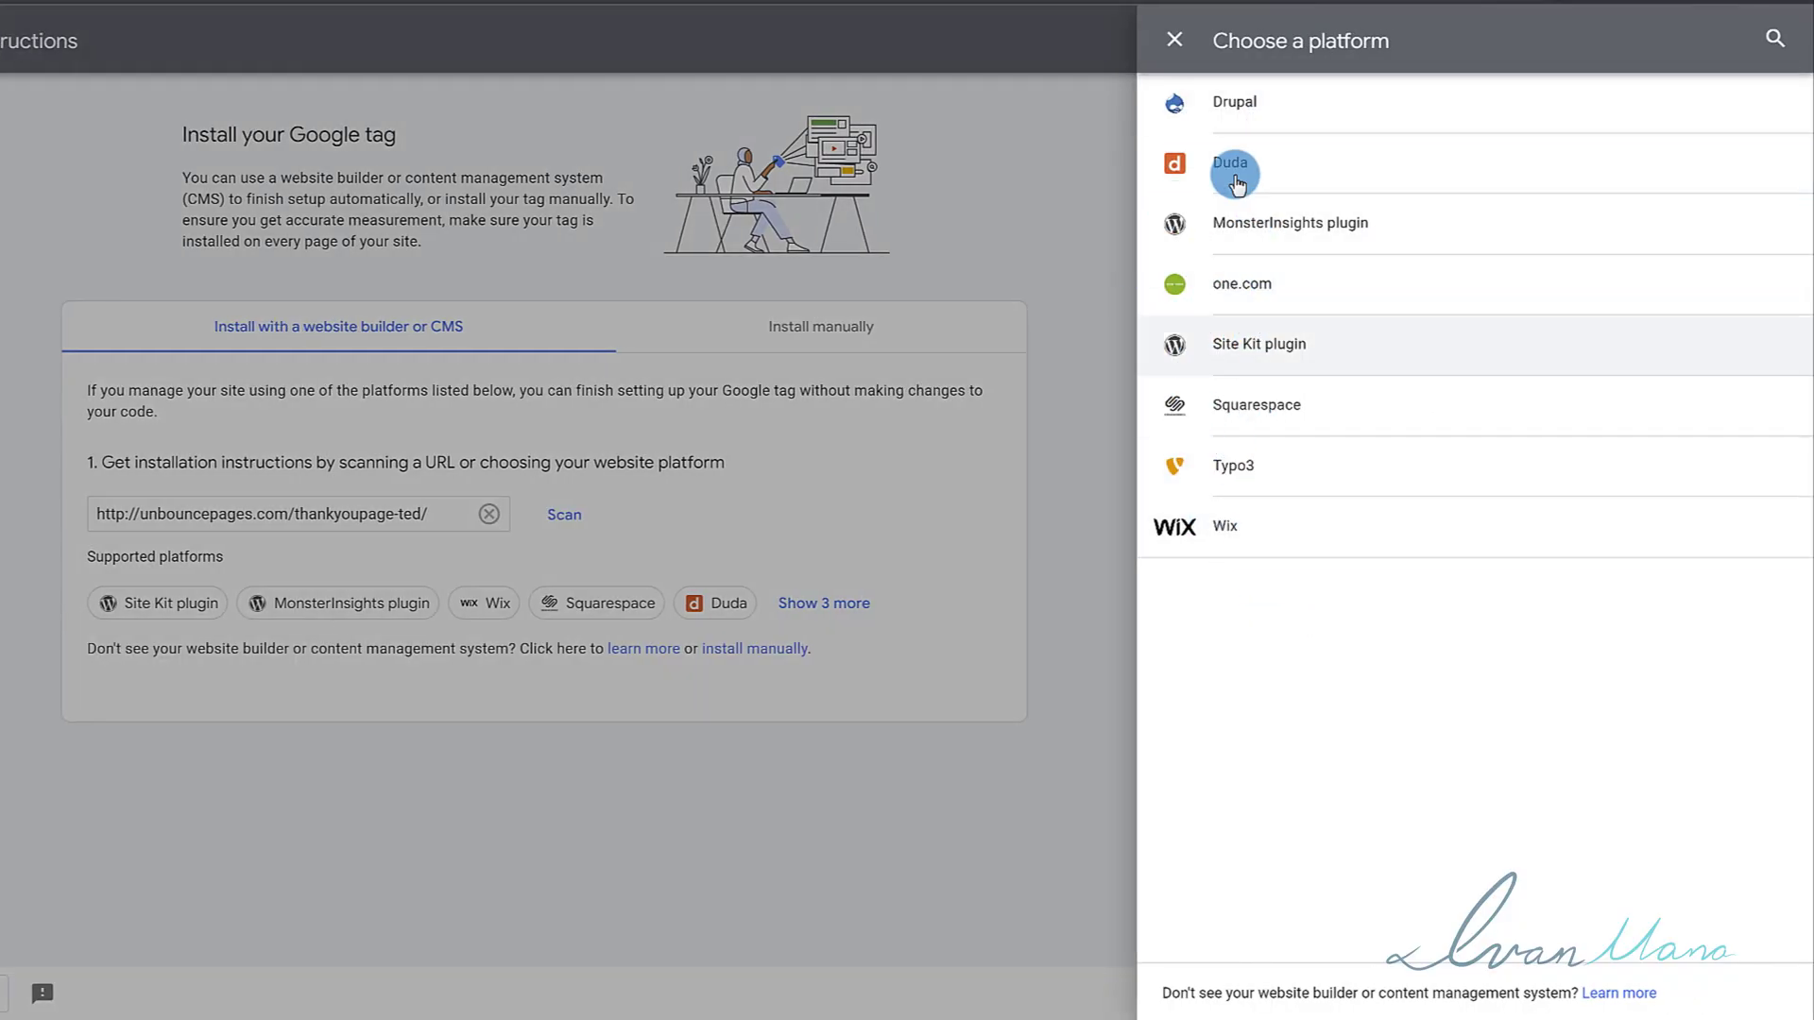
left_click(1172, 39)
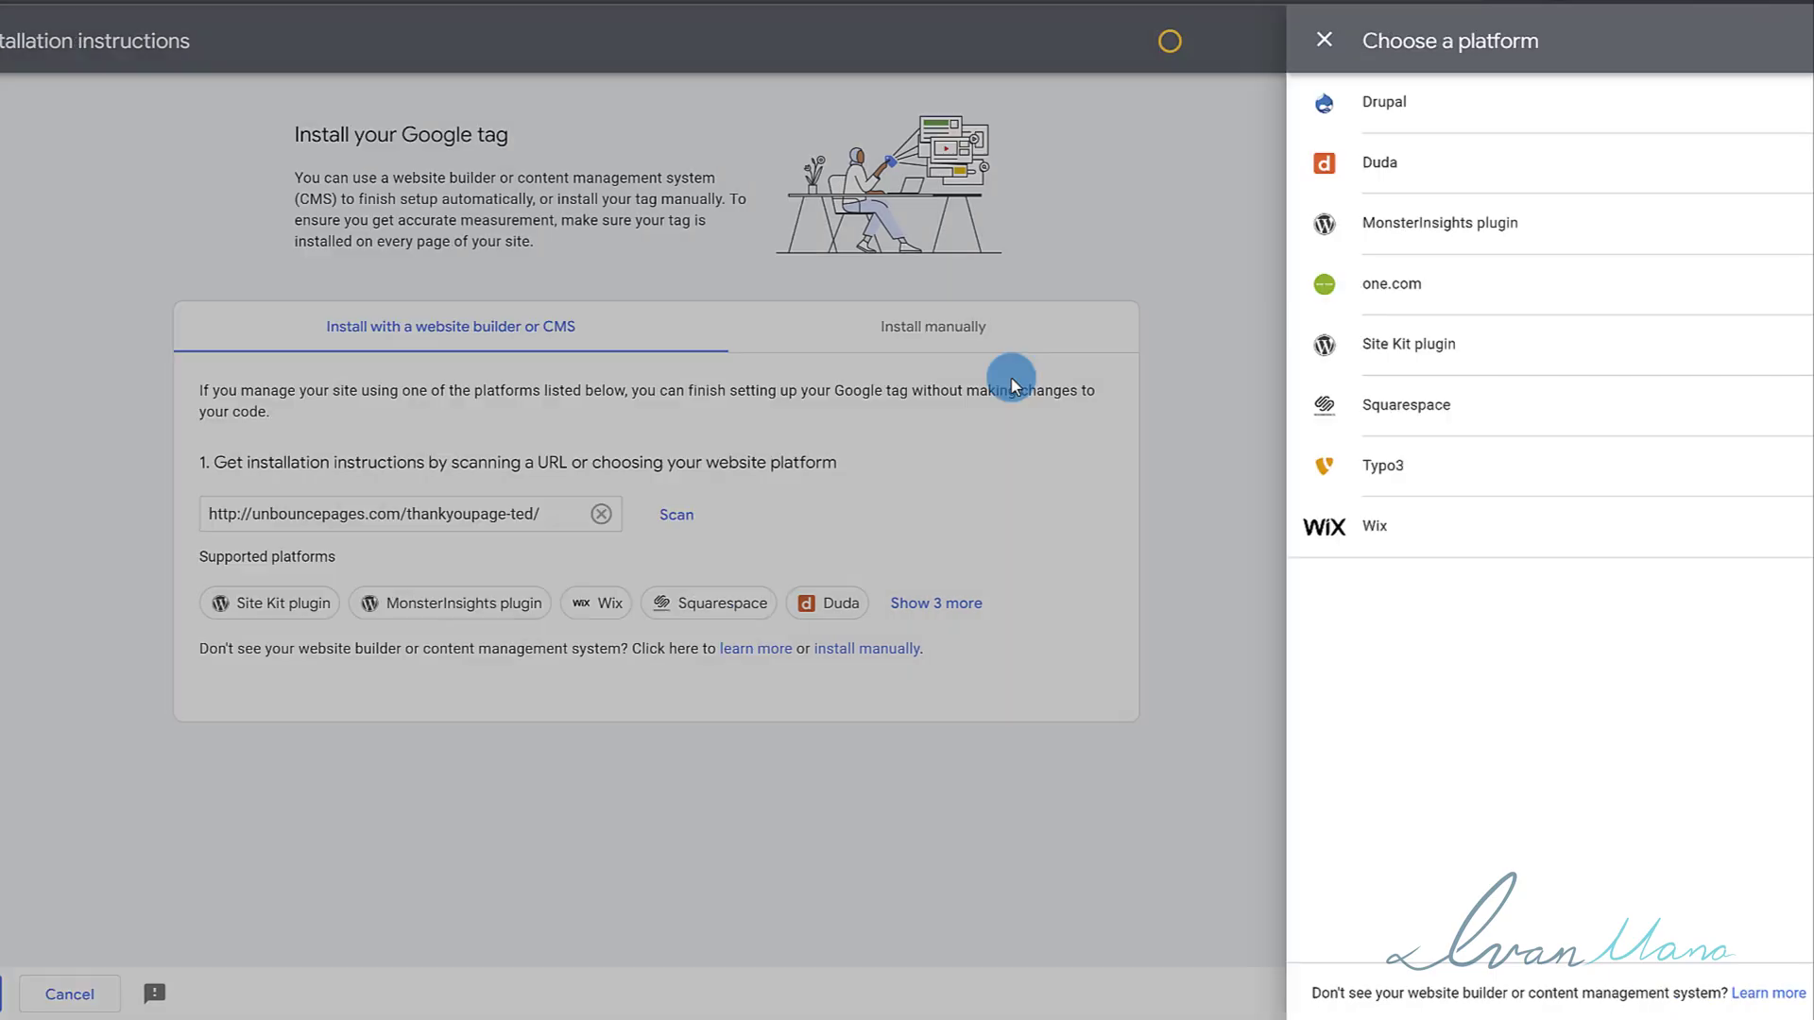
left_click(887, 614)
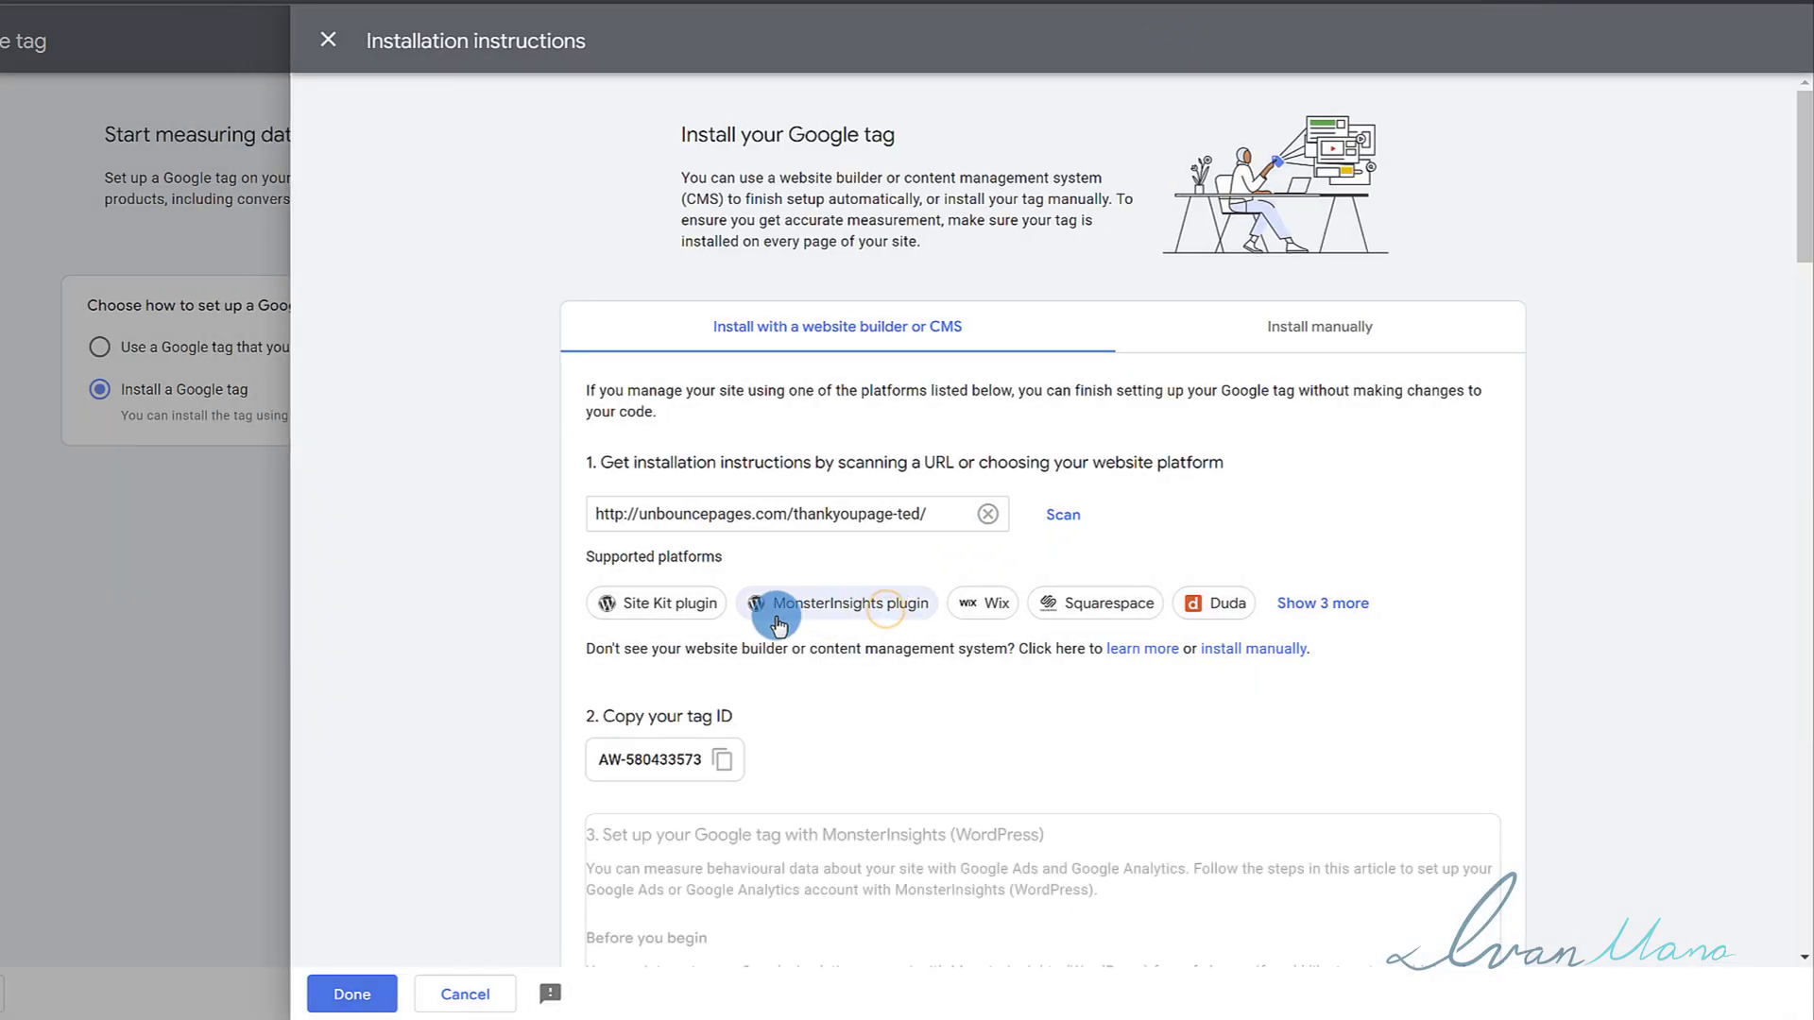
scroll(781, 651, "down", 2)
scroll(781, 652, "down", 6)
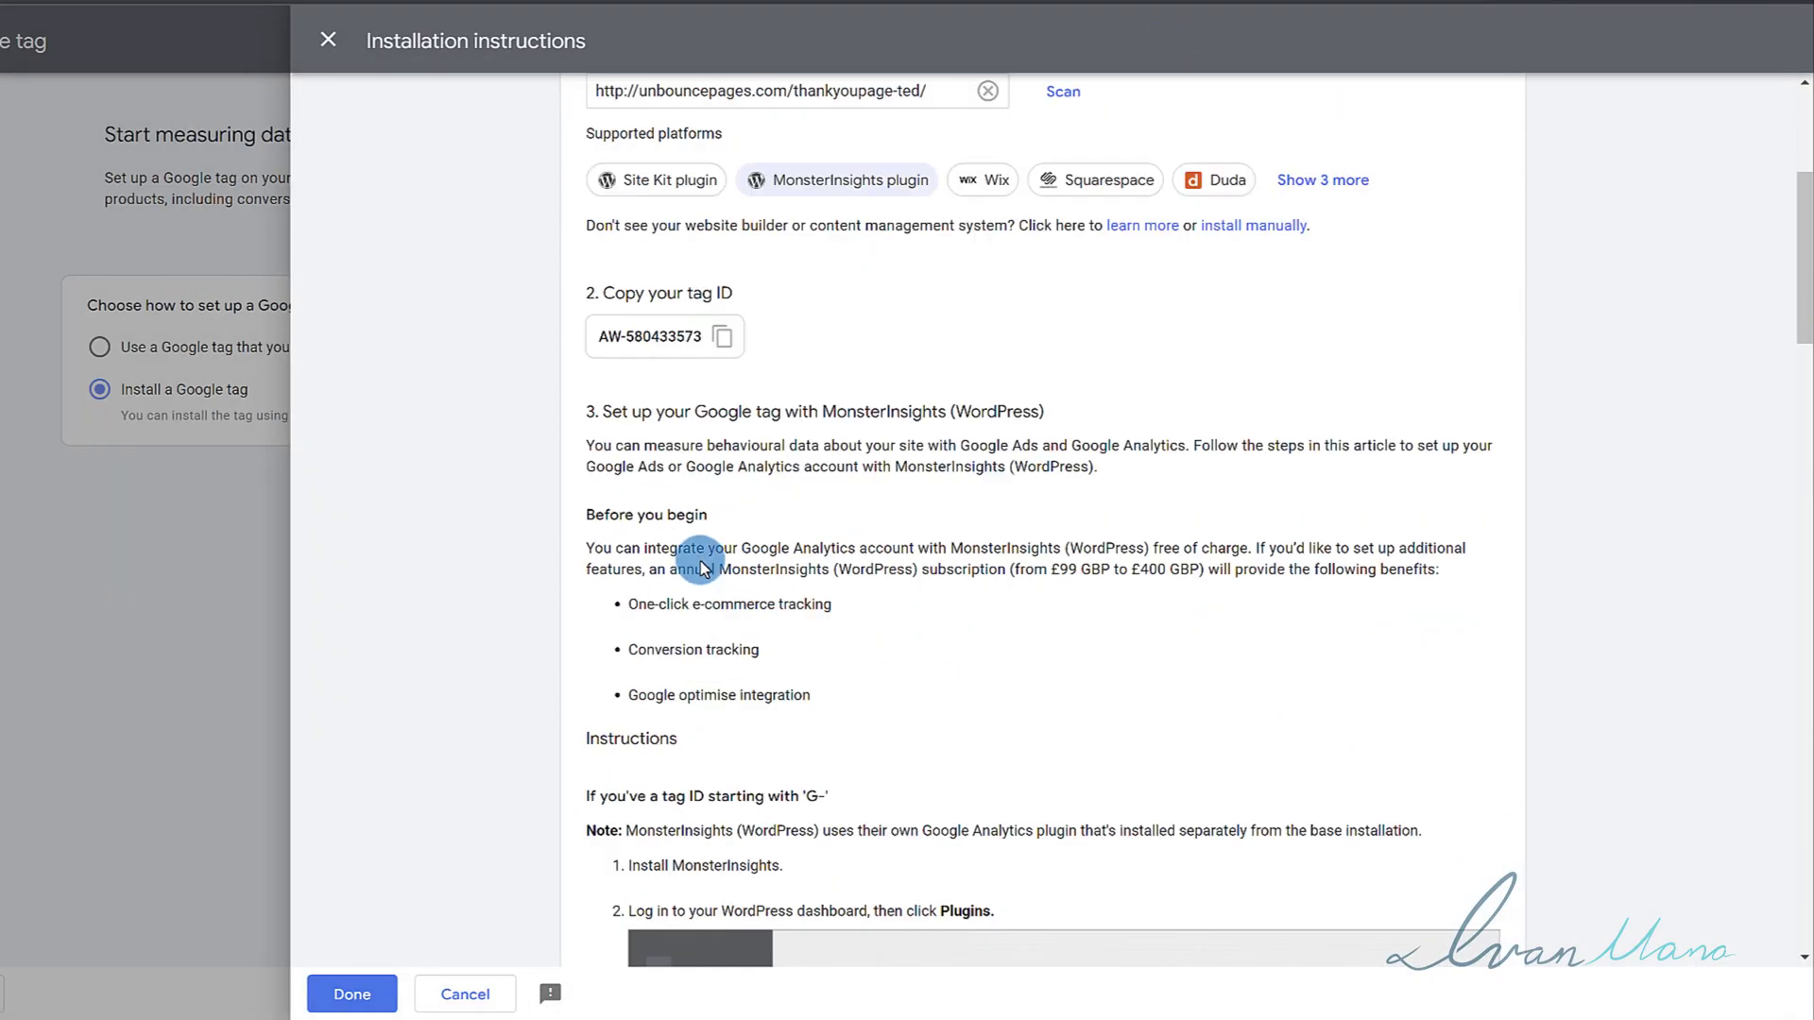
scroll(857, 526, "down", 6)
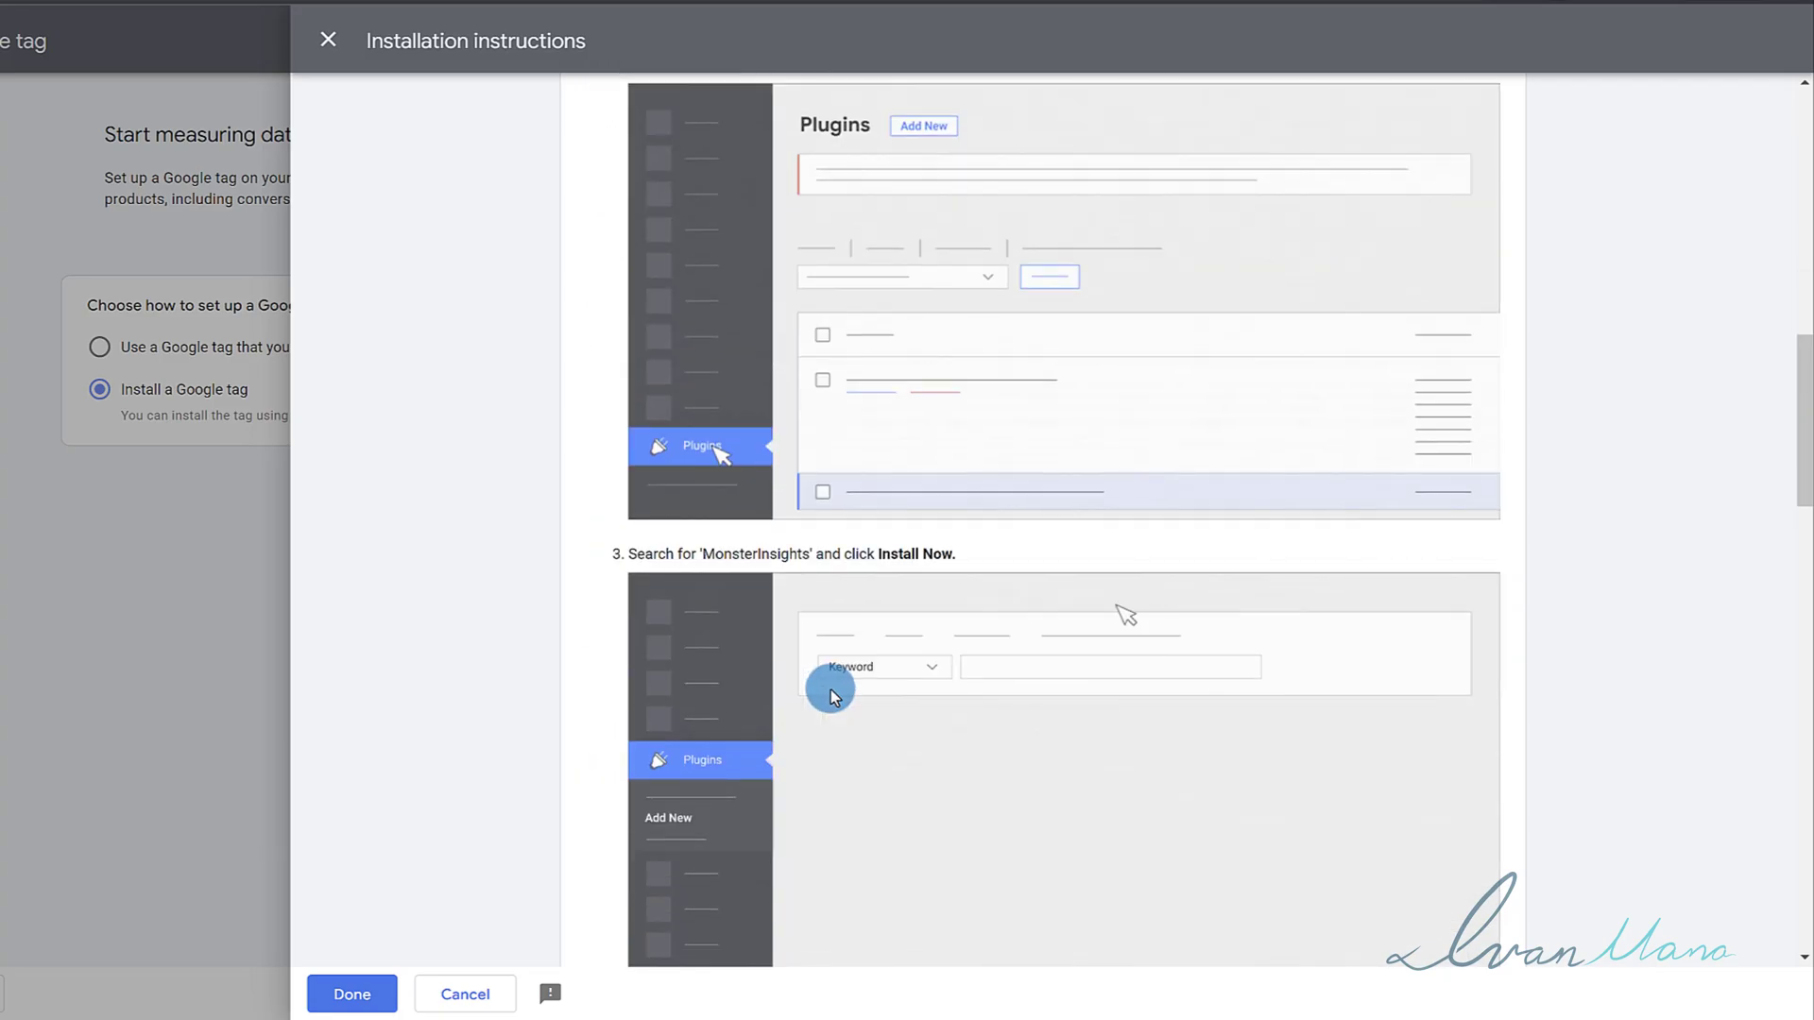
scroll(858, 714, "up", 5)
scroll(866, 699, "up", 10)
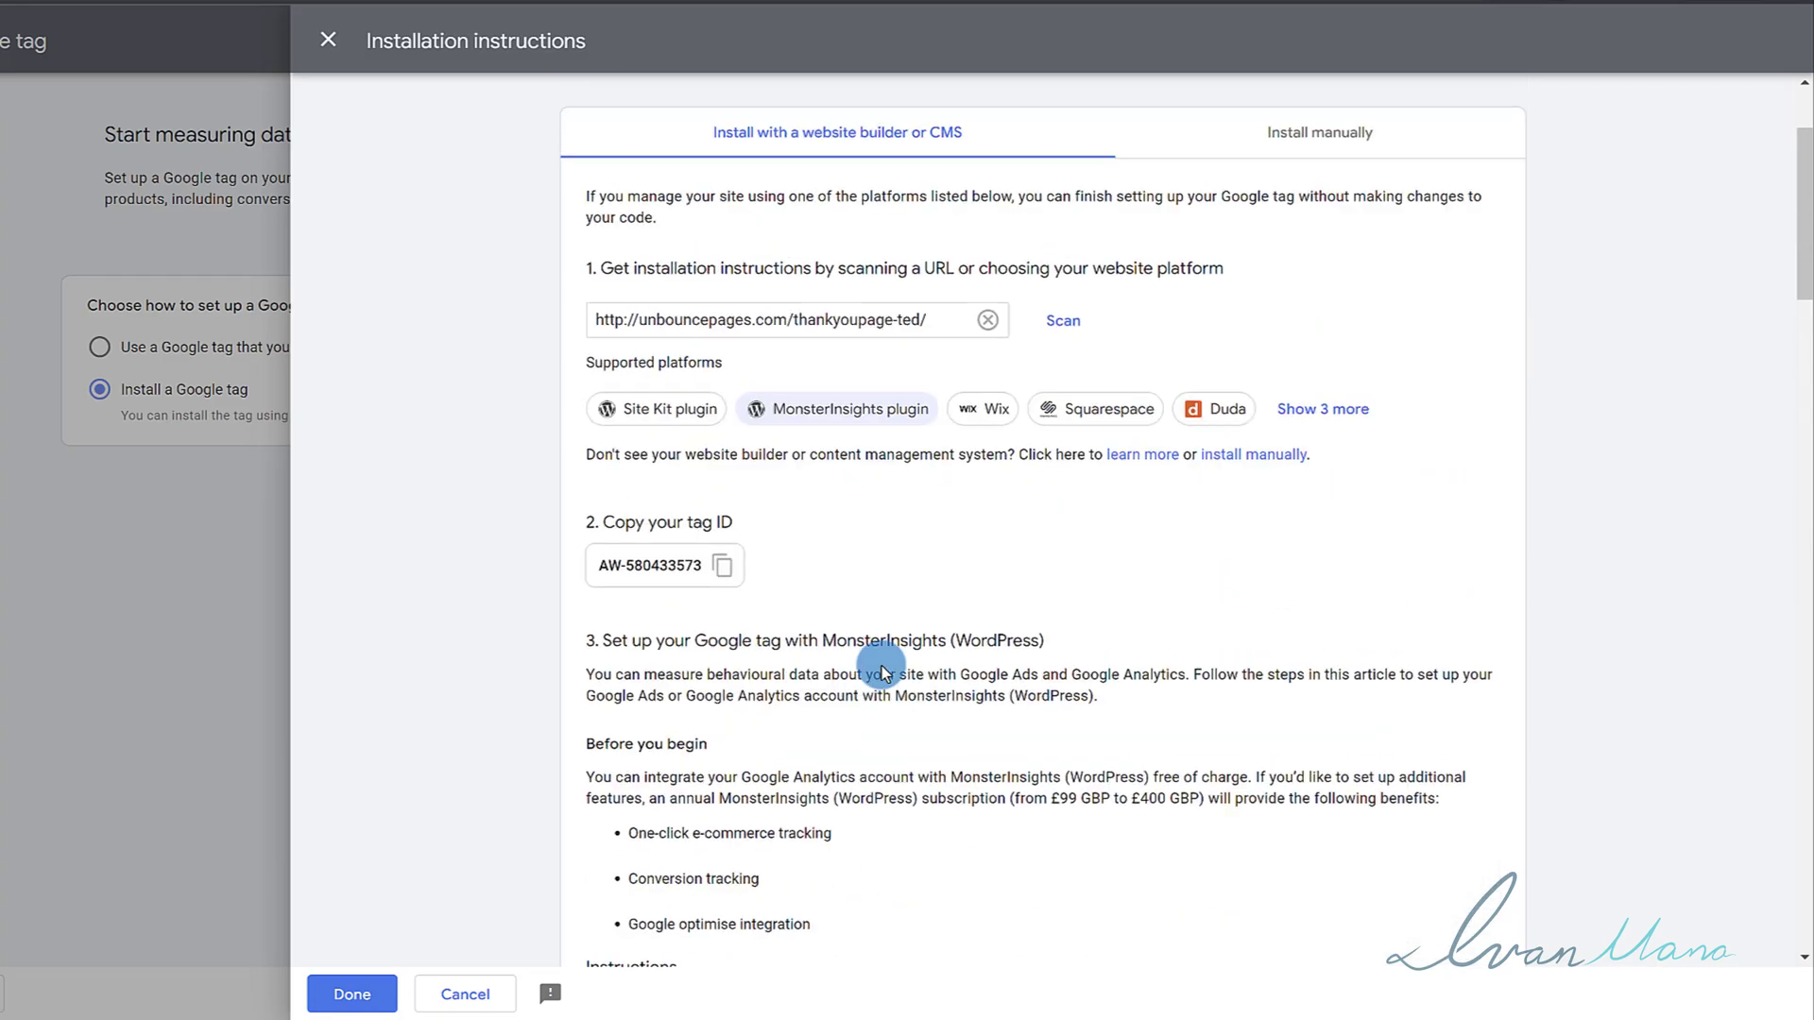
Show the manual installation instructions and copy the full Google tag code
left_click(1255, 330)
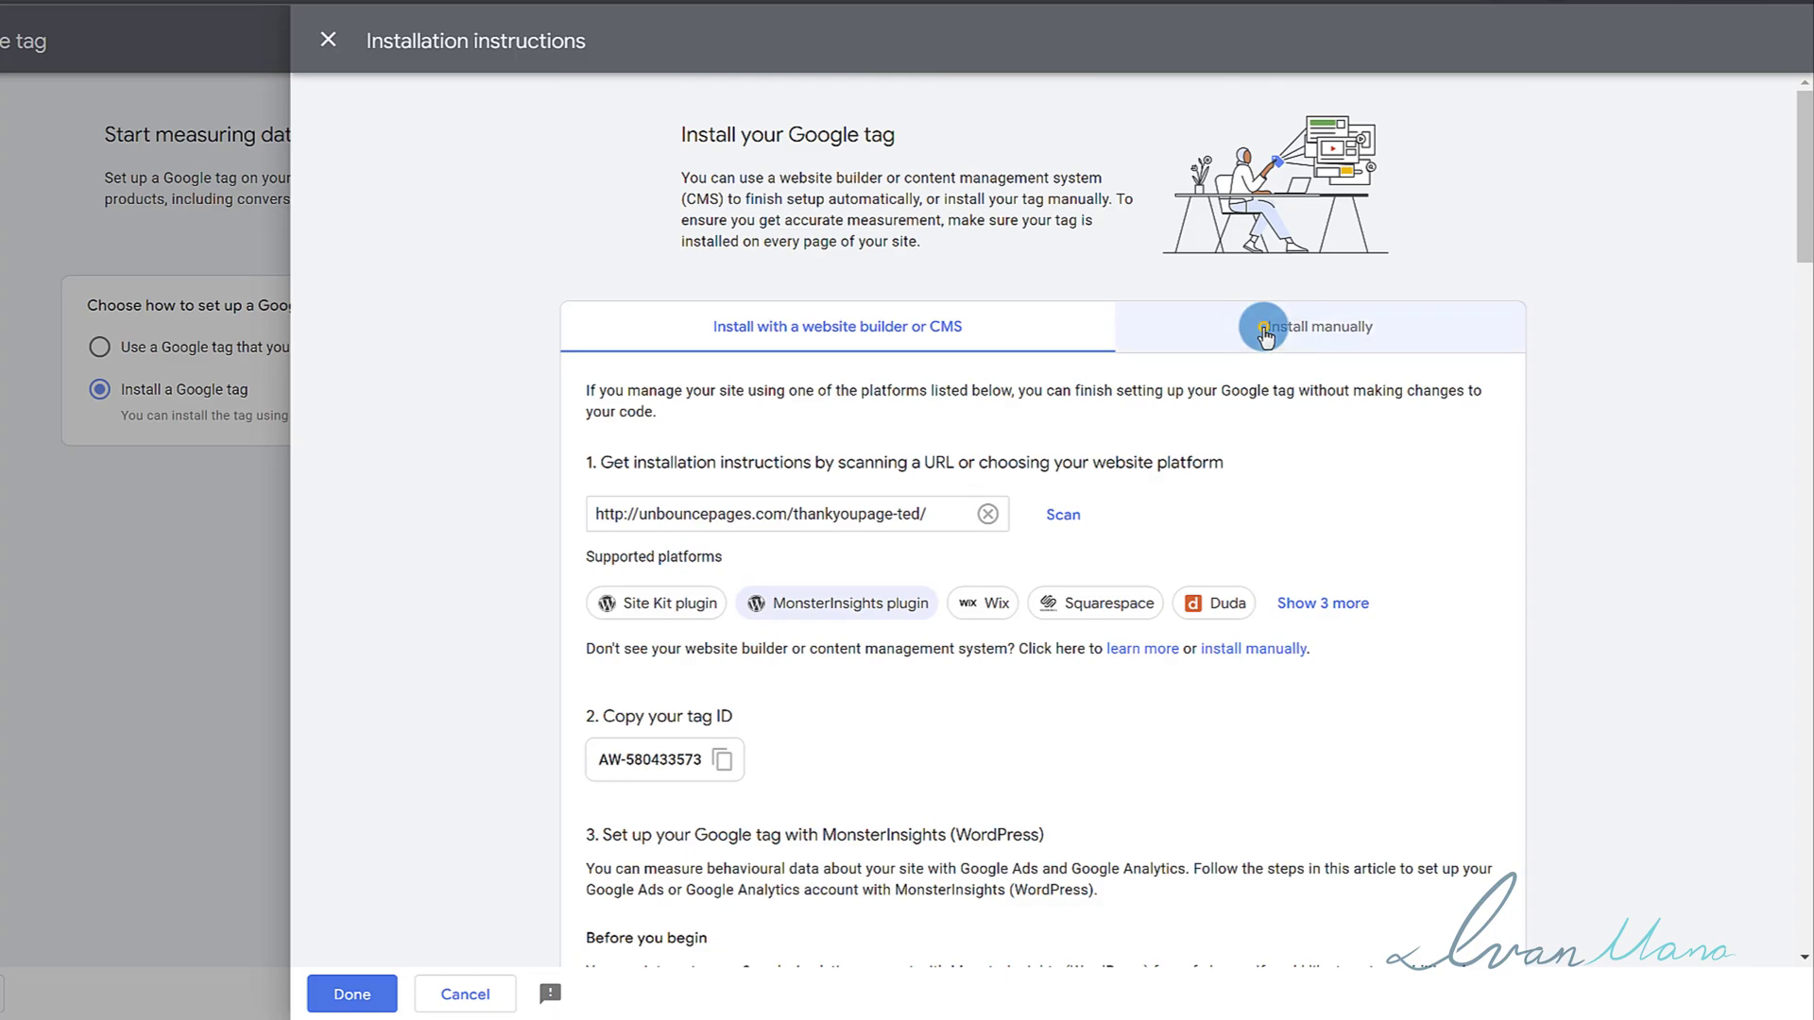
left_click(762, 326)
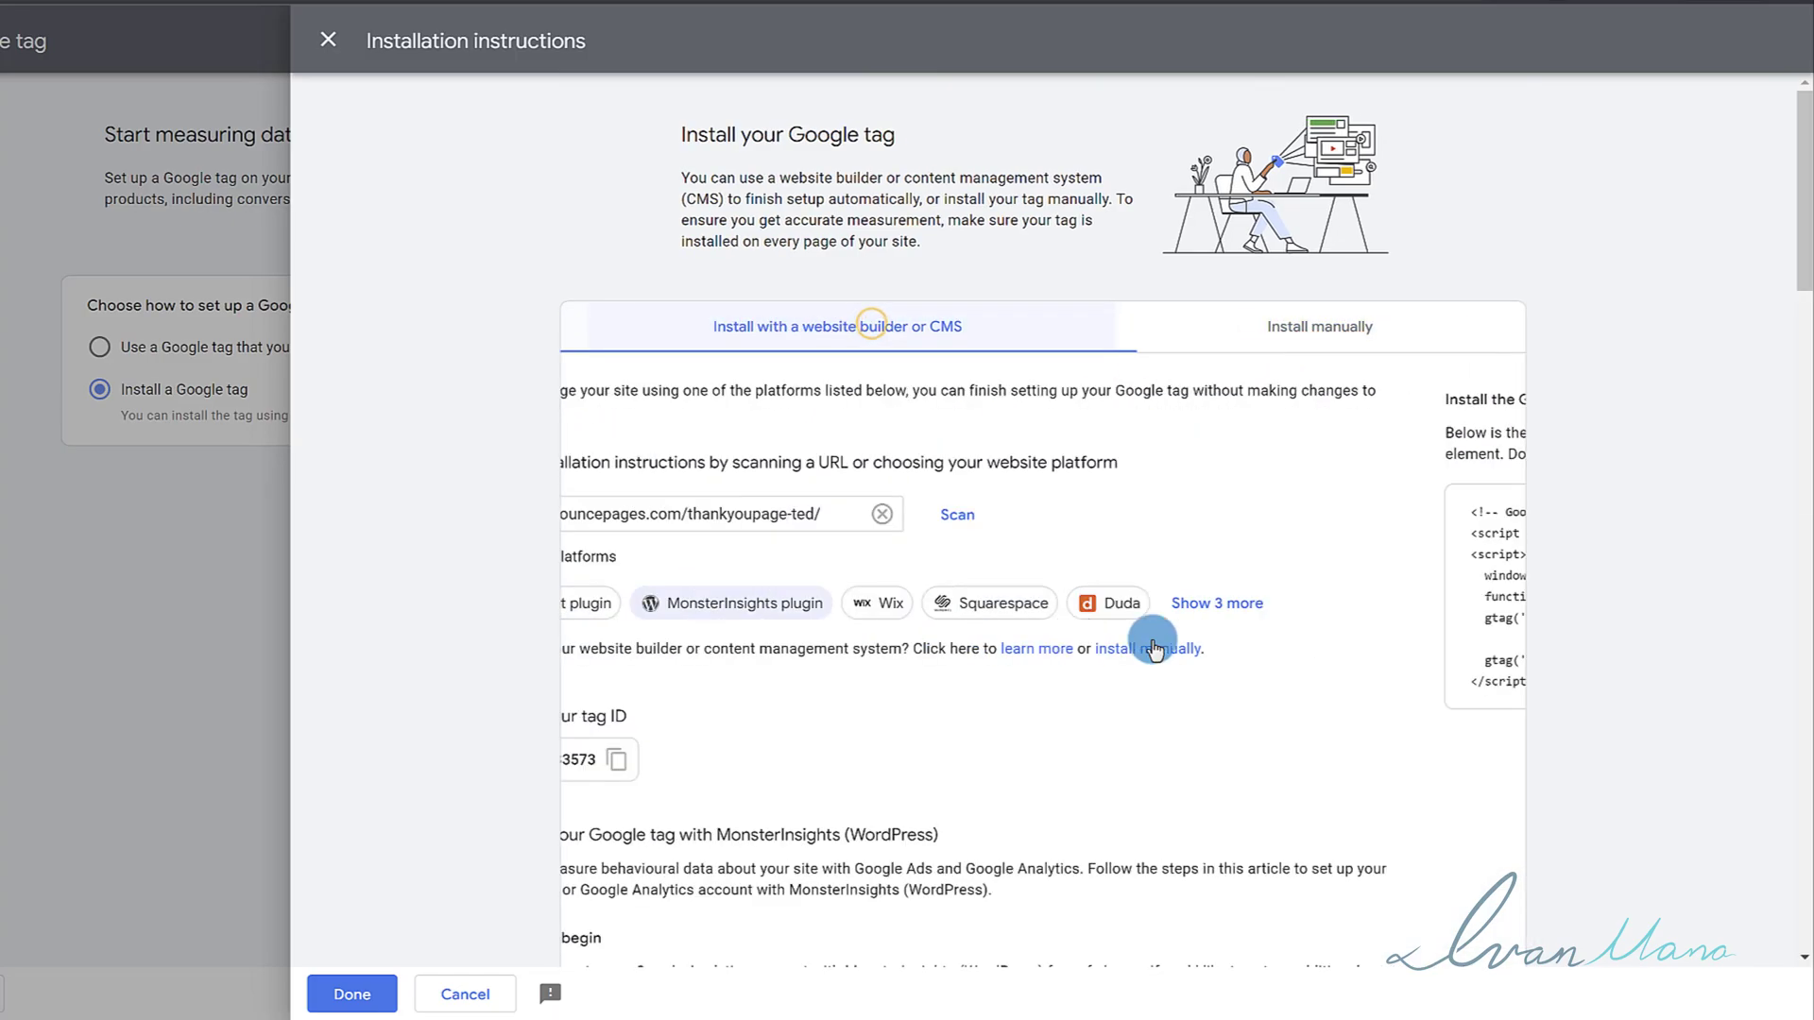
left_click(1334, 331)
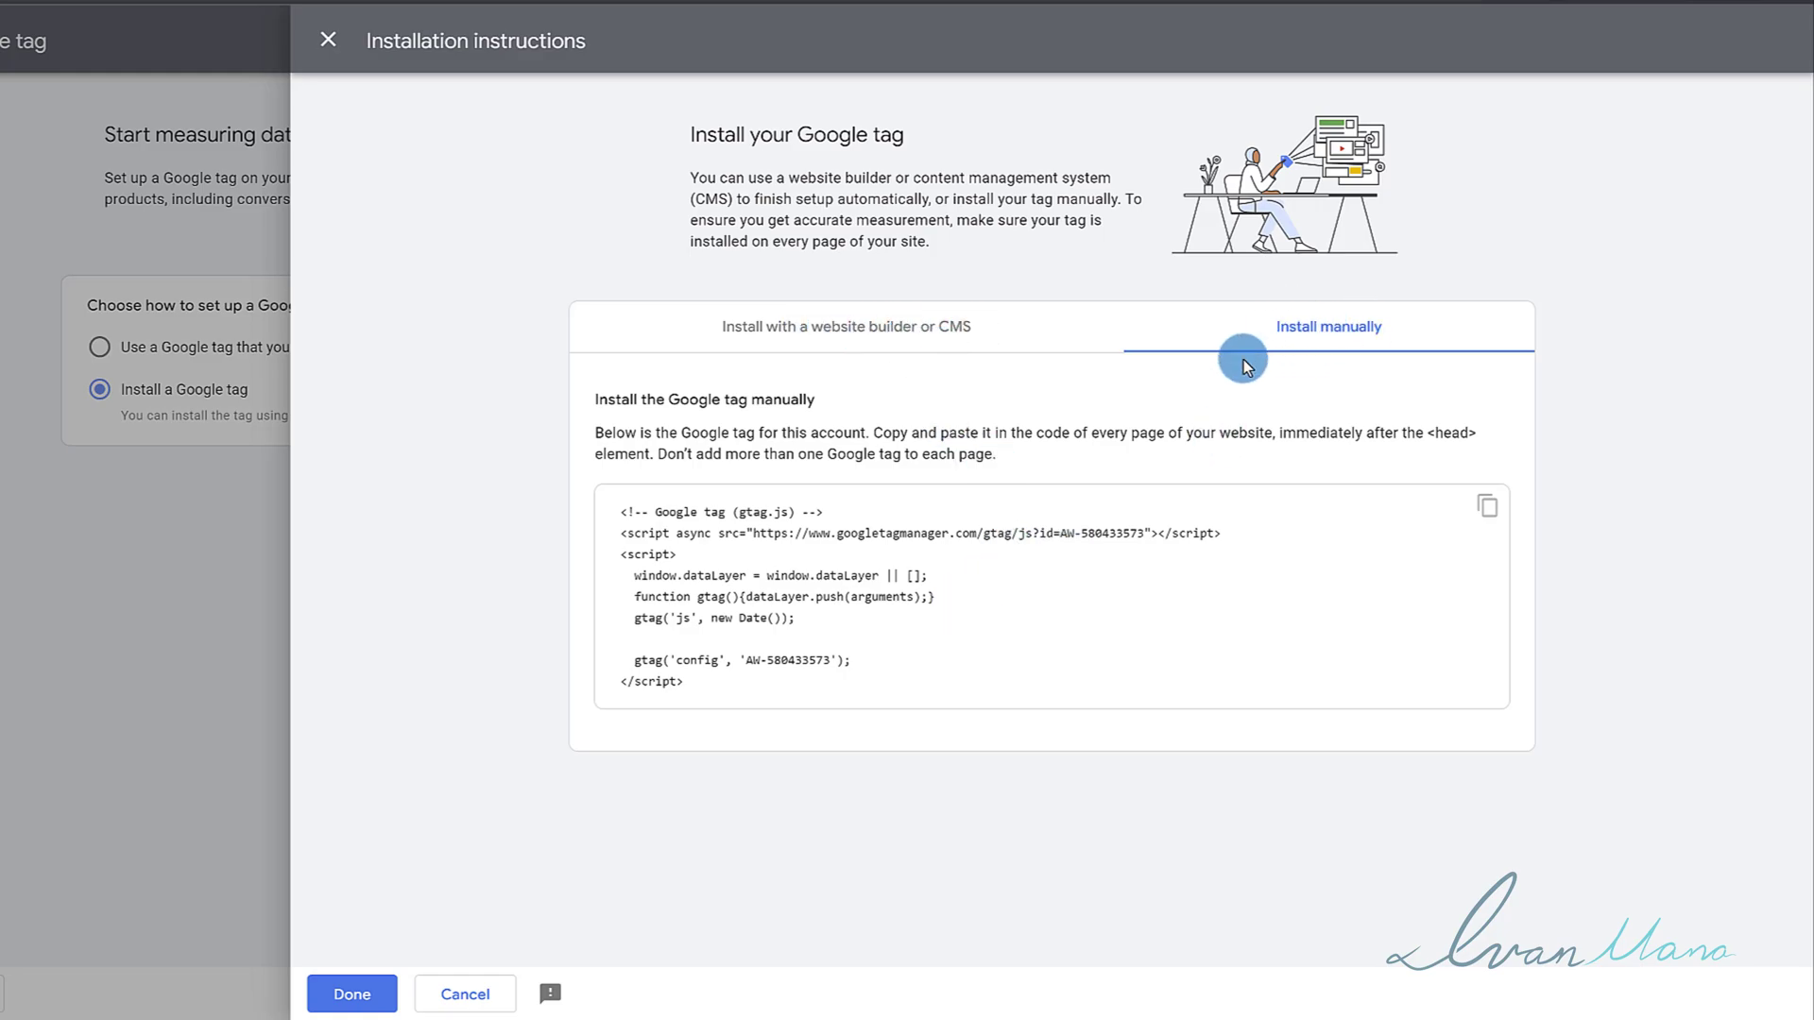
left_click(1488, 510)
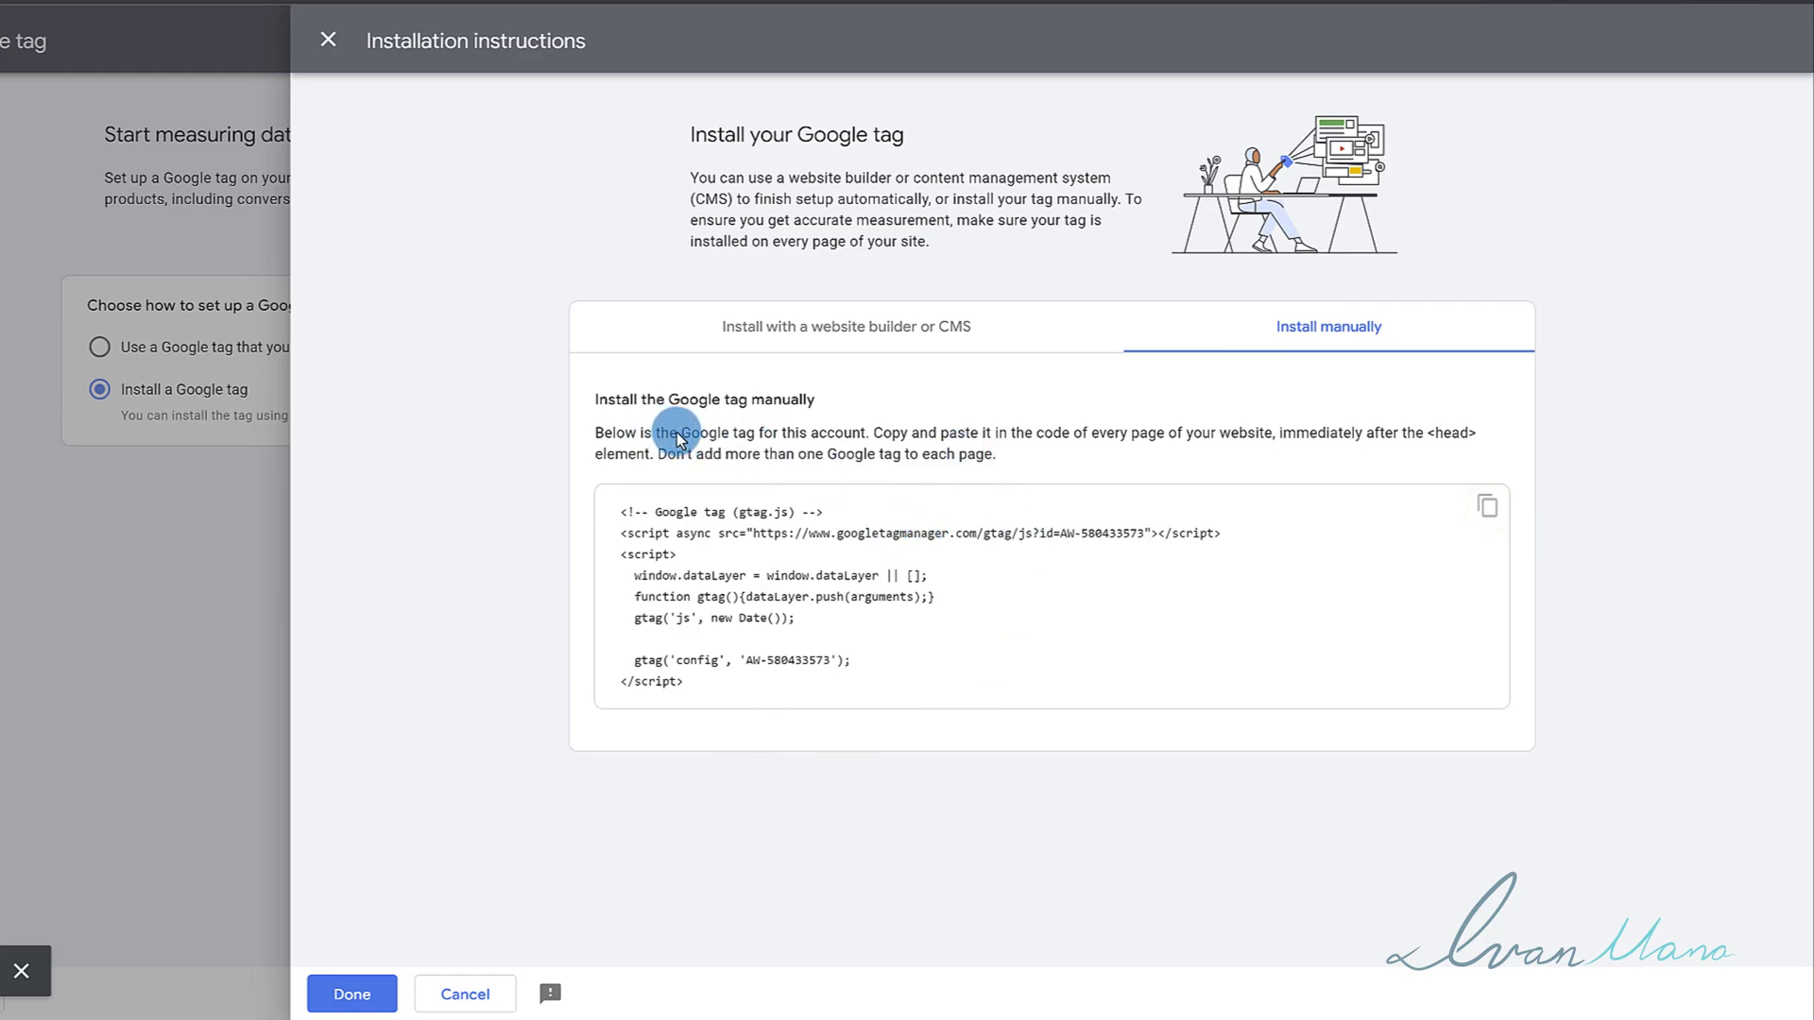
Read the instruction explaining where the Google tag goes in the website's page code
left_click_drag(677, 440, 921, 437)
left_click(1036, 437)
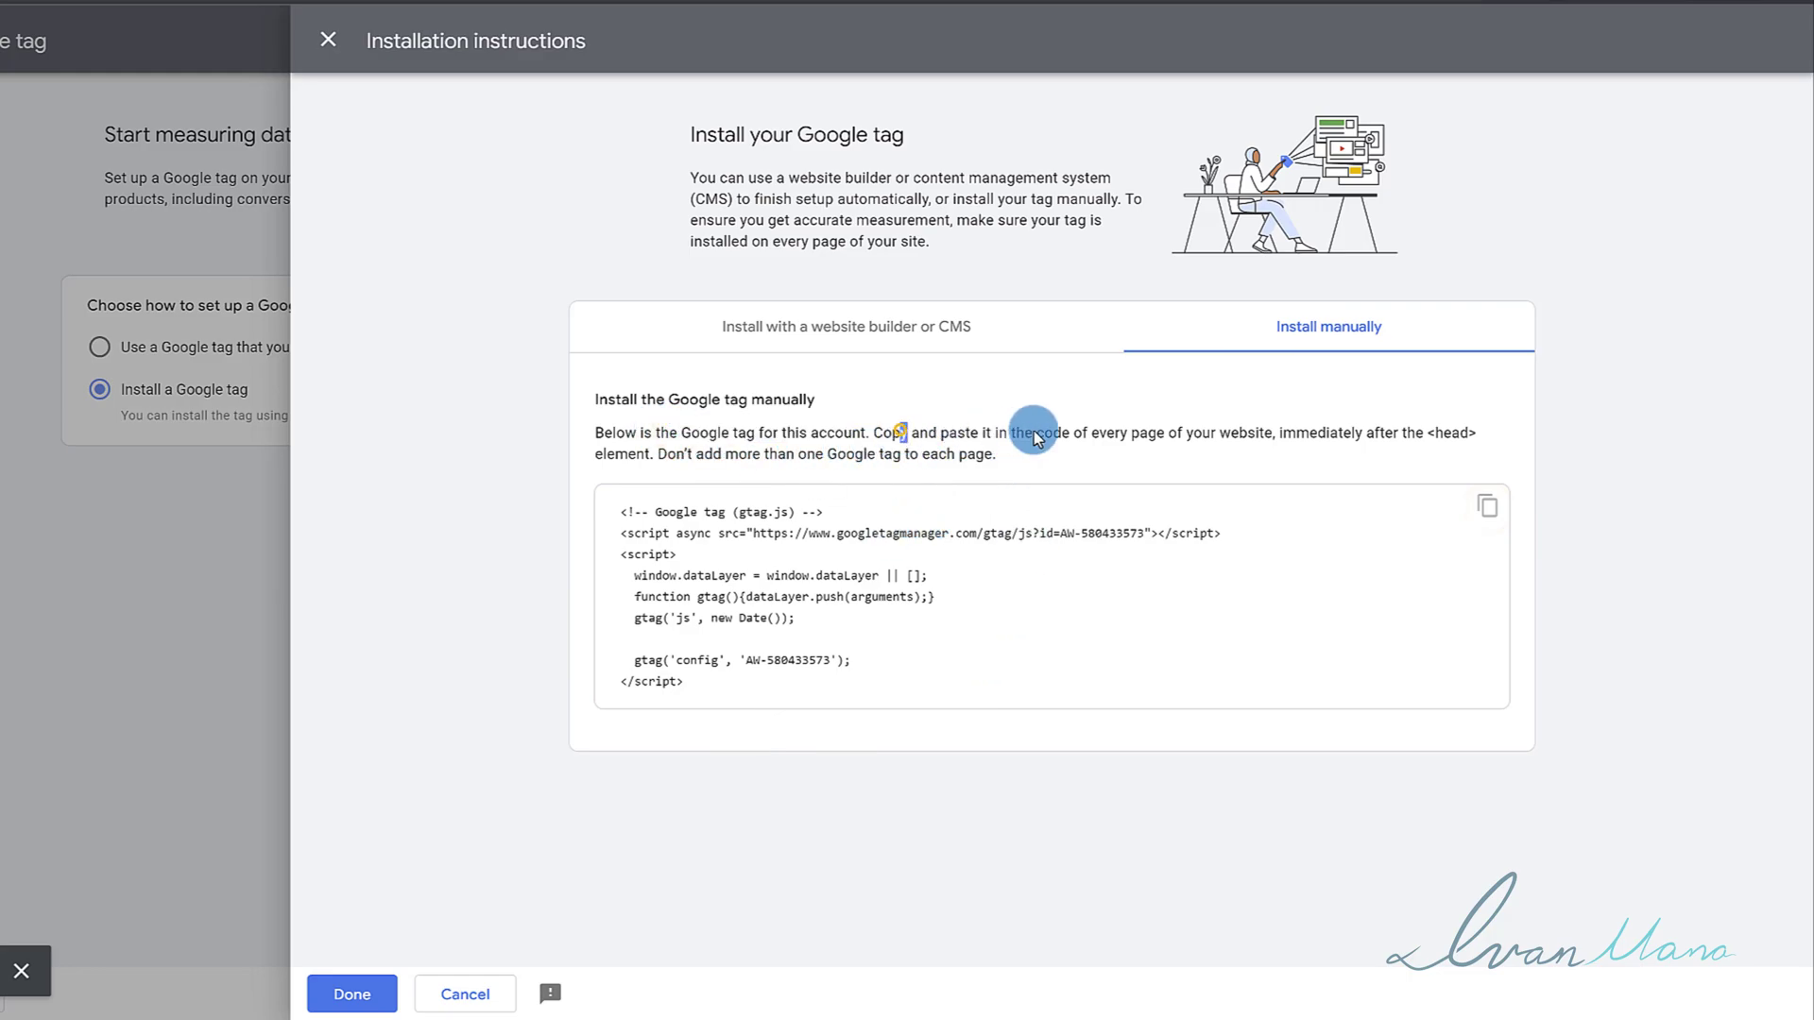
left_click_drag(1035, 436, 1481, 437)
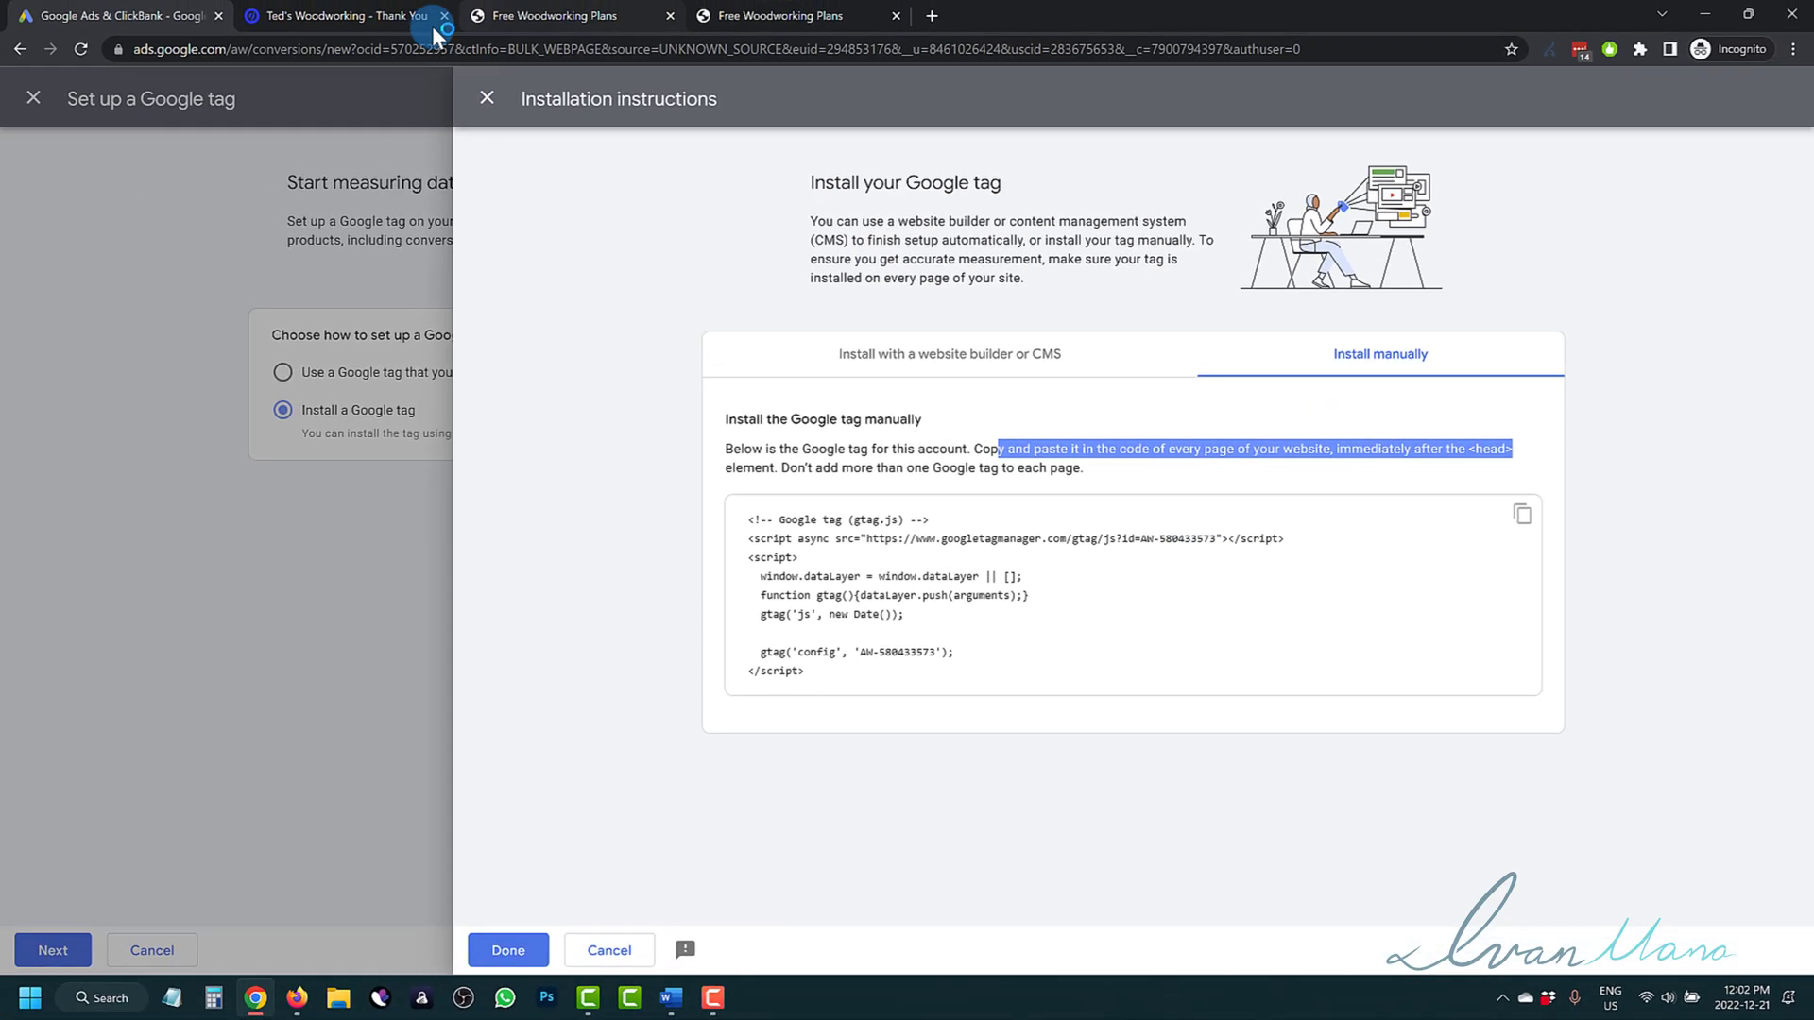
Switch to Unbounce and open Variant C of the Ted's Woodworking thank-you page for editing
left_click(435, 29)
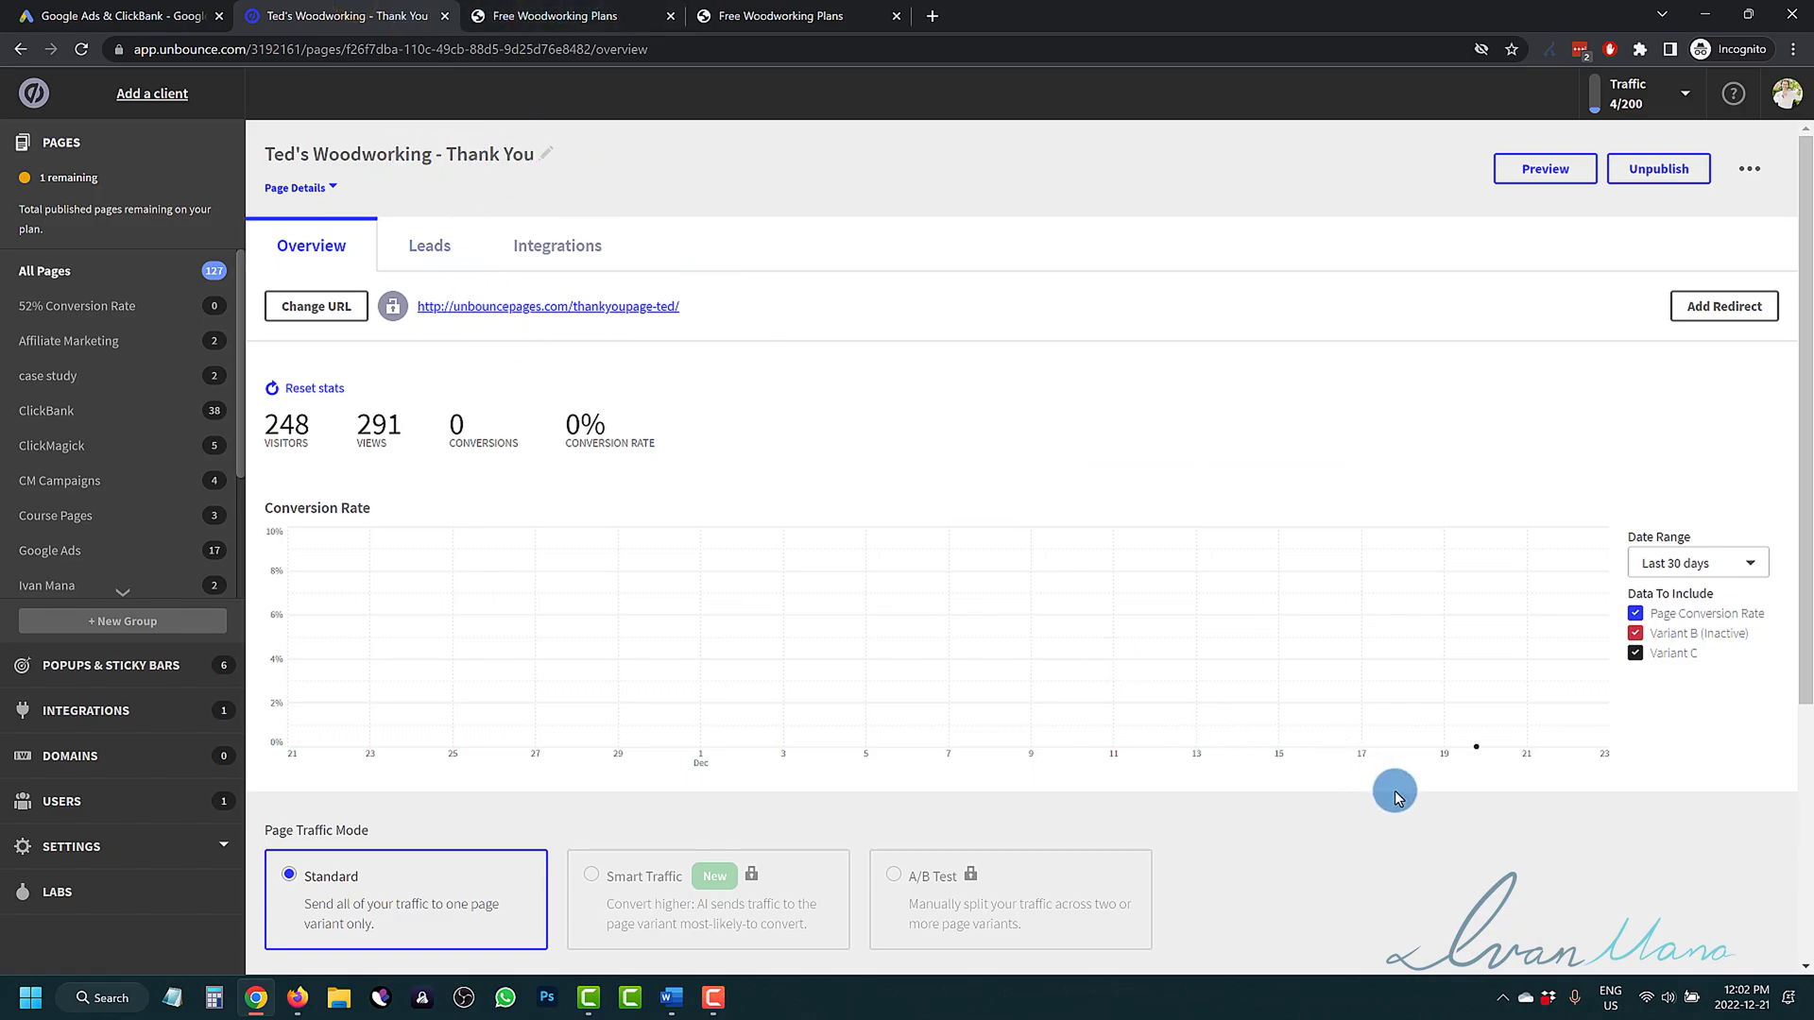
scroll(1396, 797, "down", 2)
left_click(1680, 878)
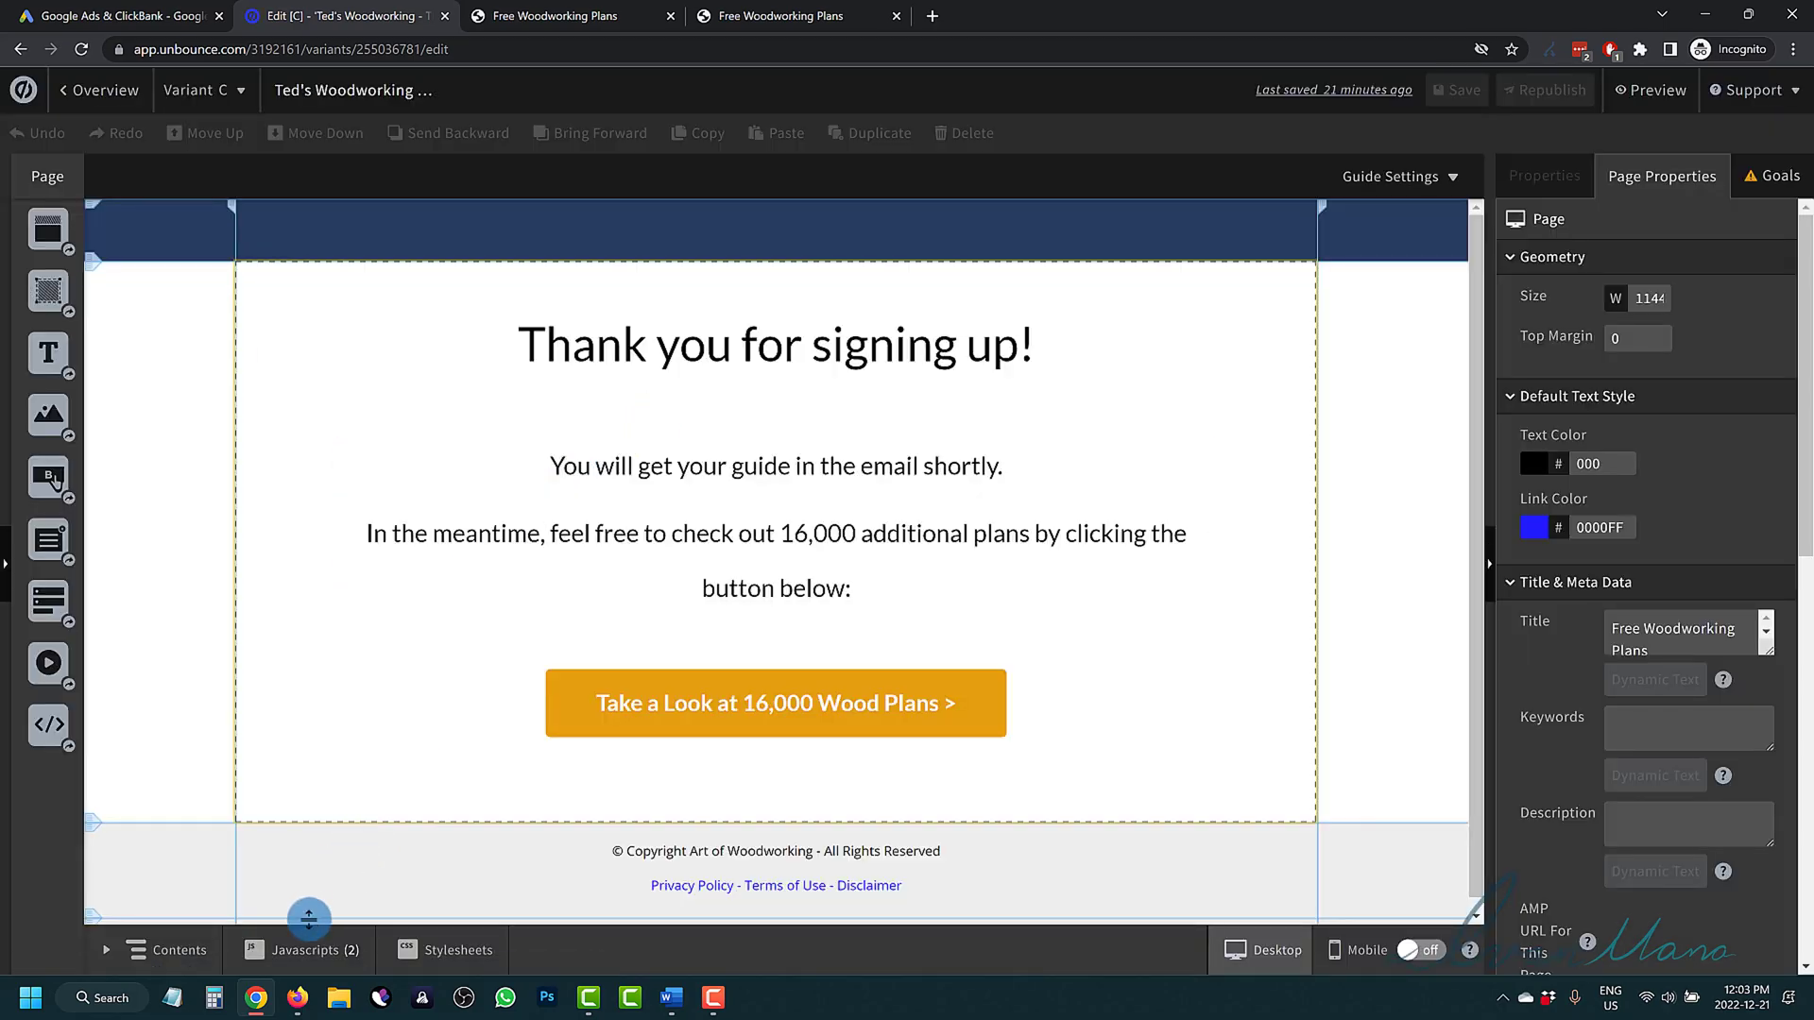
Add a new JavaScript to the thank-you page and paste the copied Google tag code into it
left_click(305, 948)
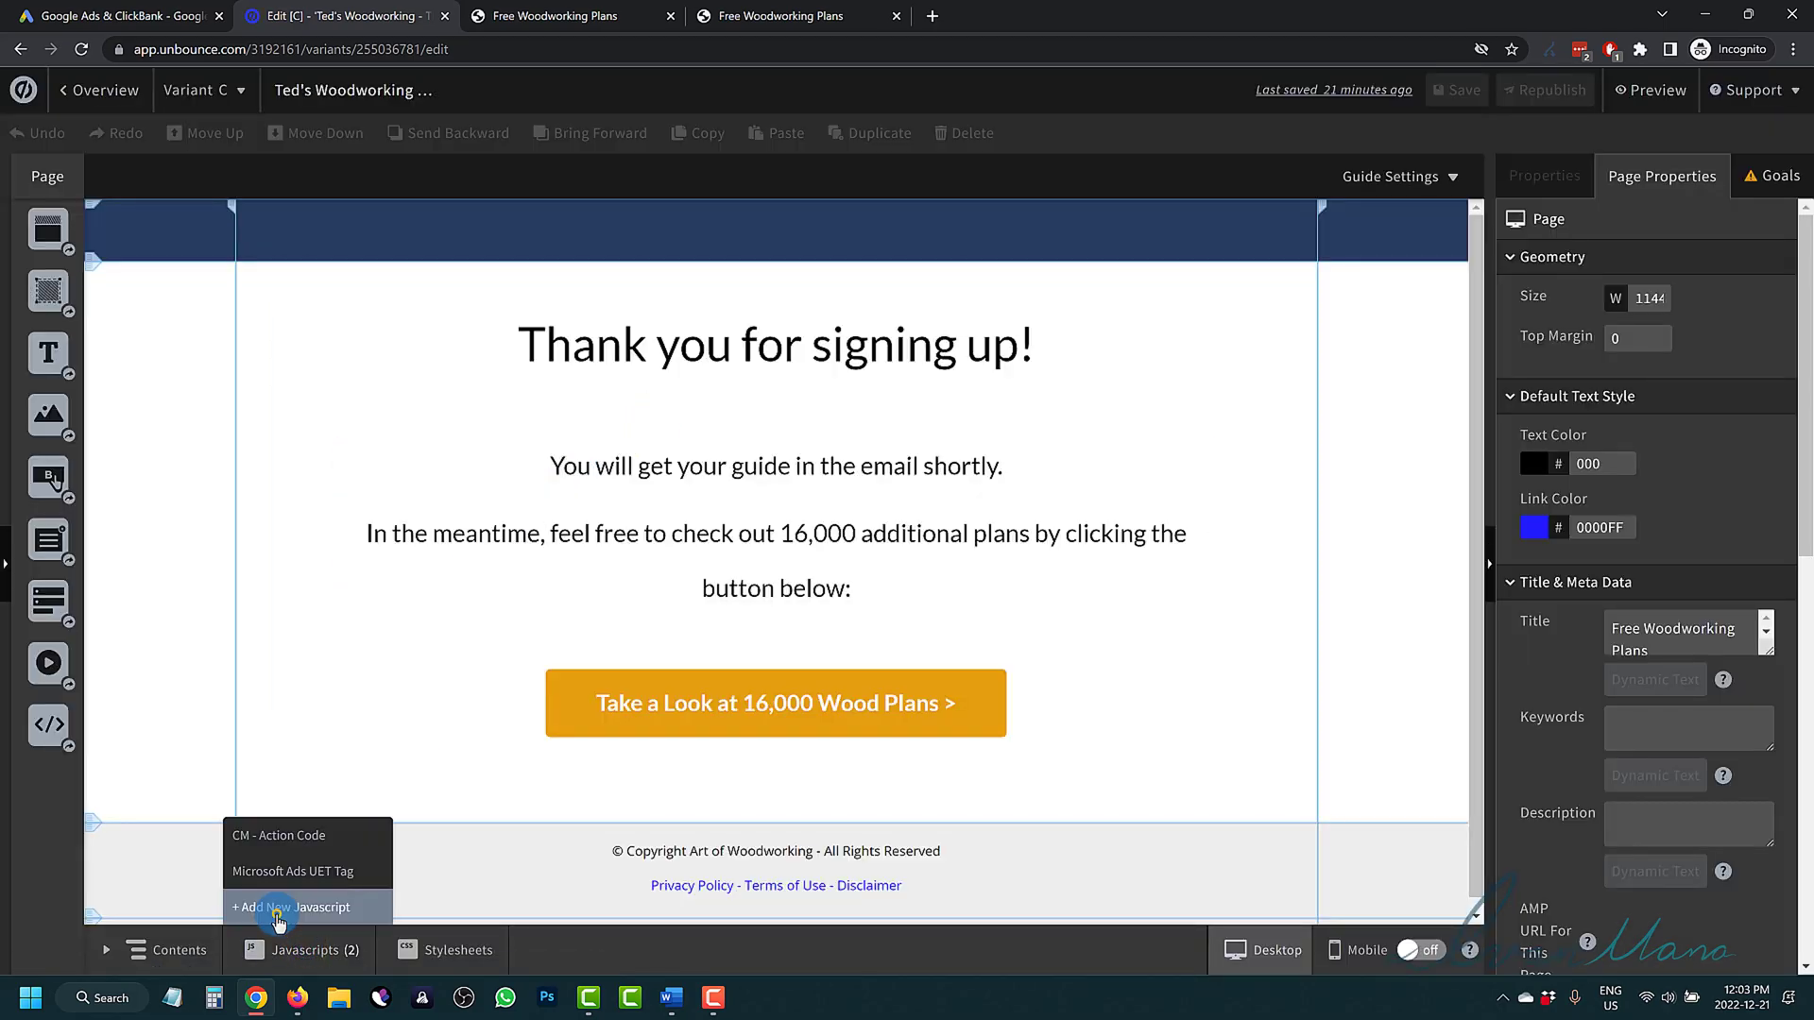
left_click(290, 907)
right_click(439, 459)
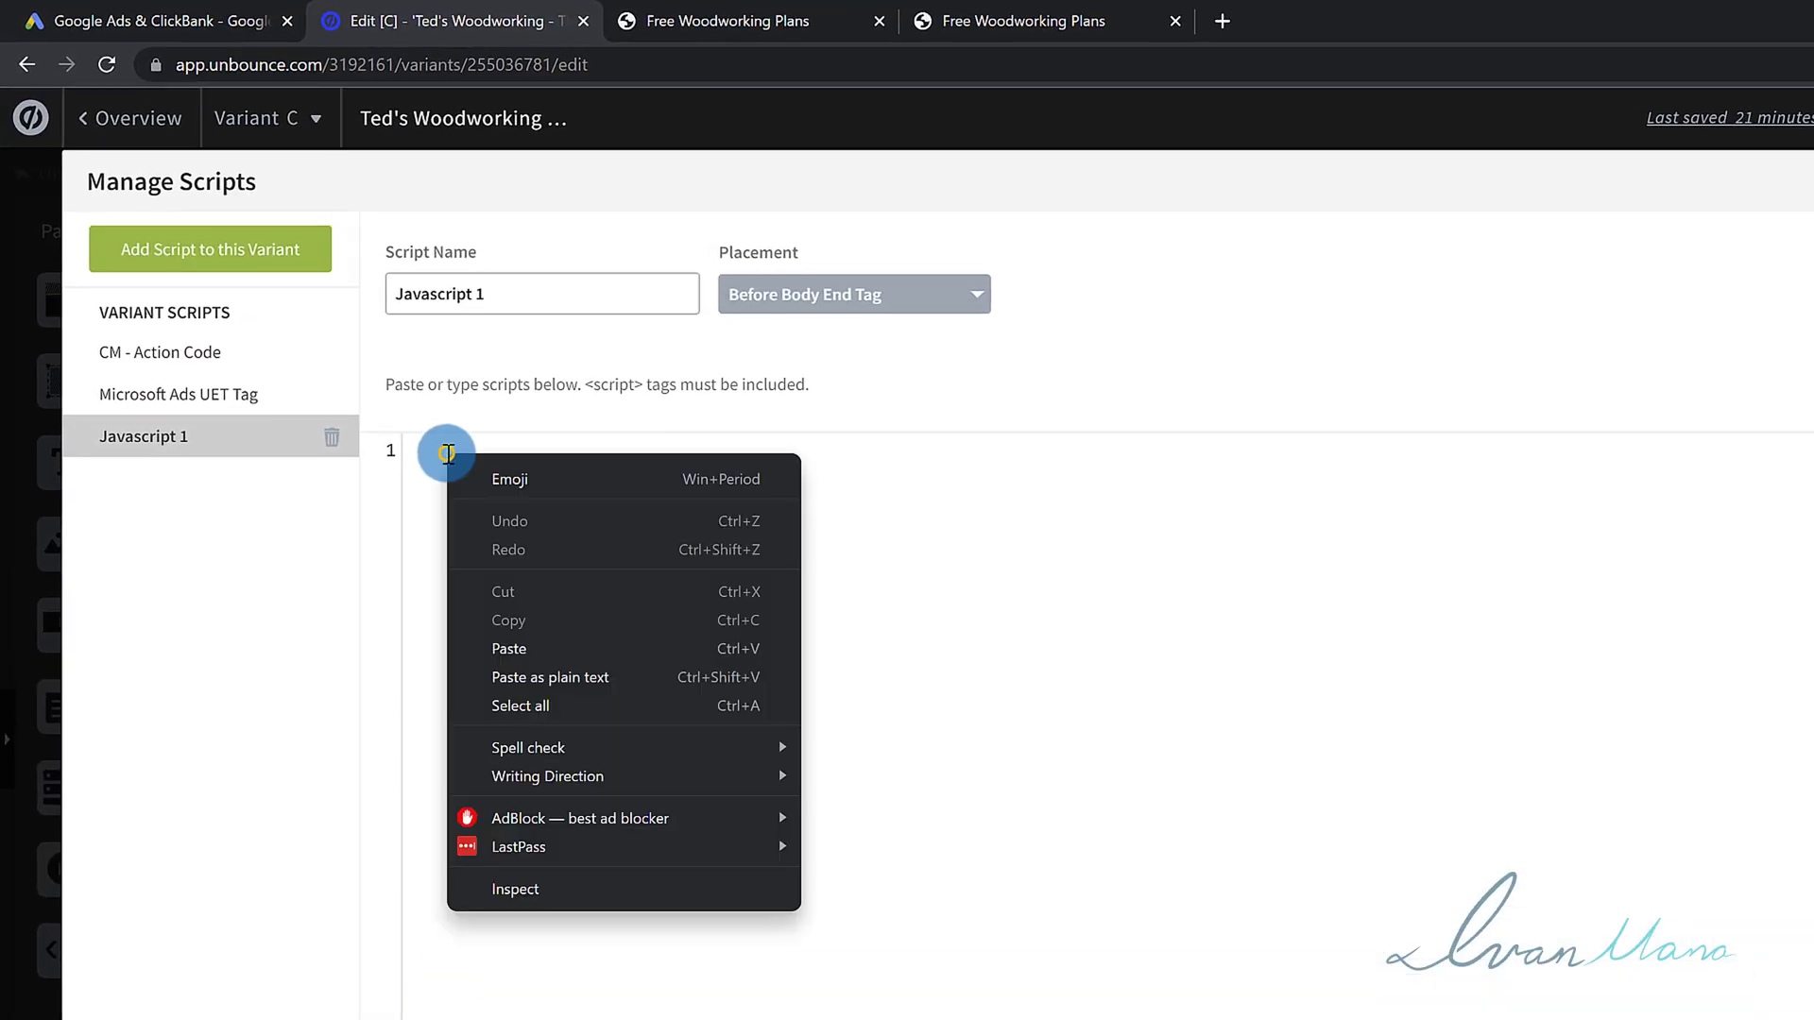
left_click(508, 625)
Name the script Google Ads Conversion Tracking and set its placement to Head
left_click(567, 283)
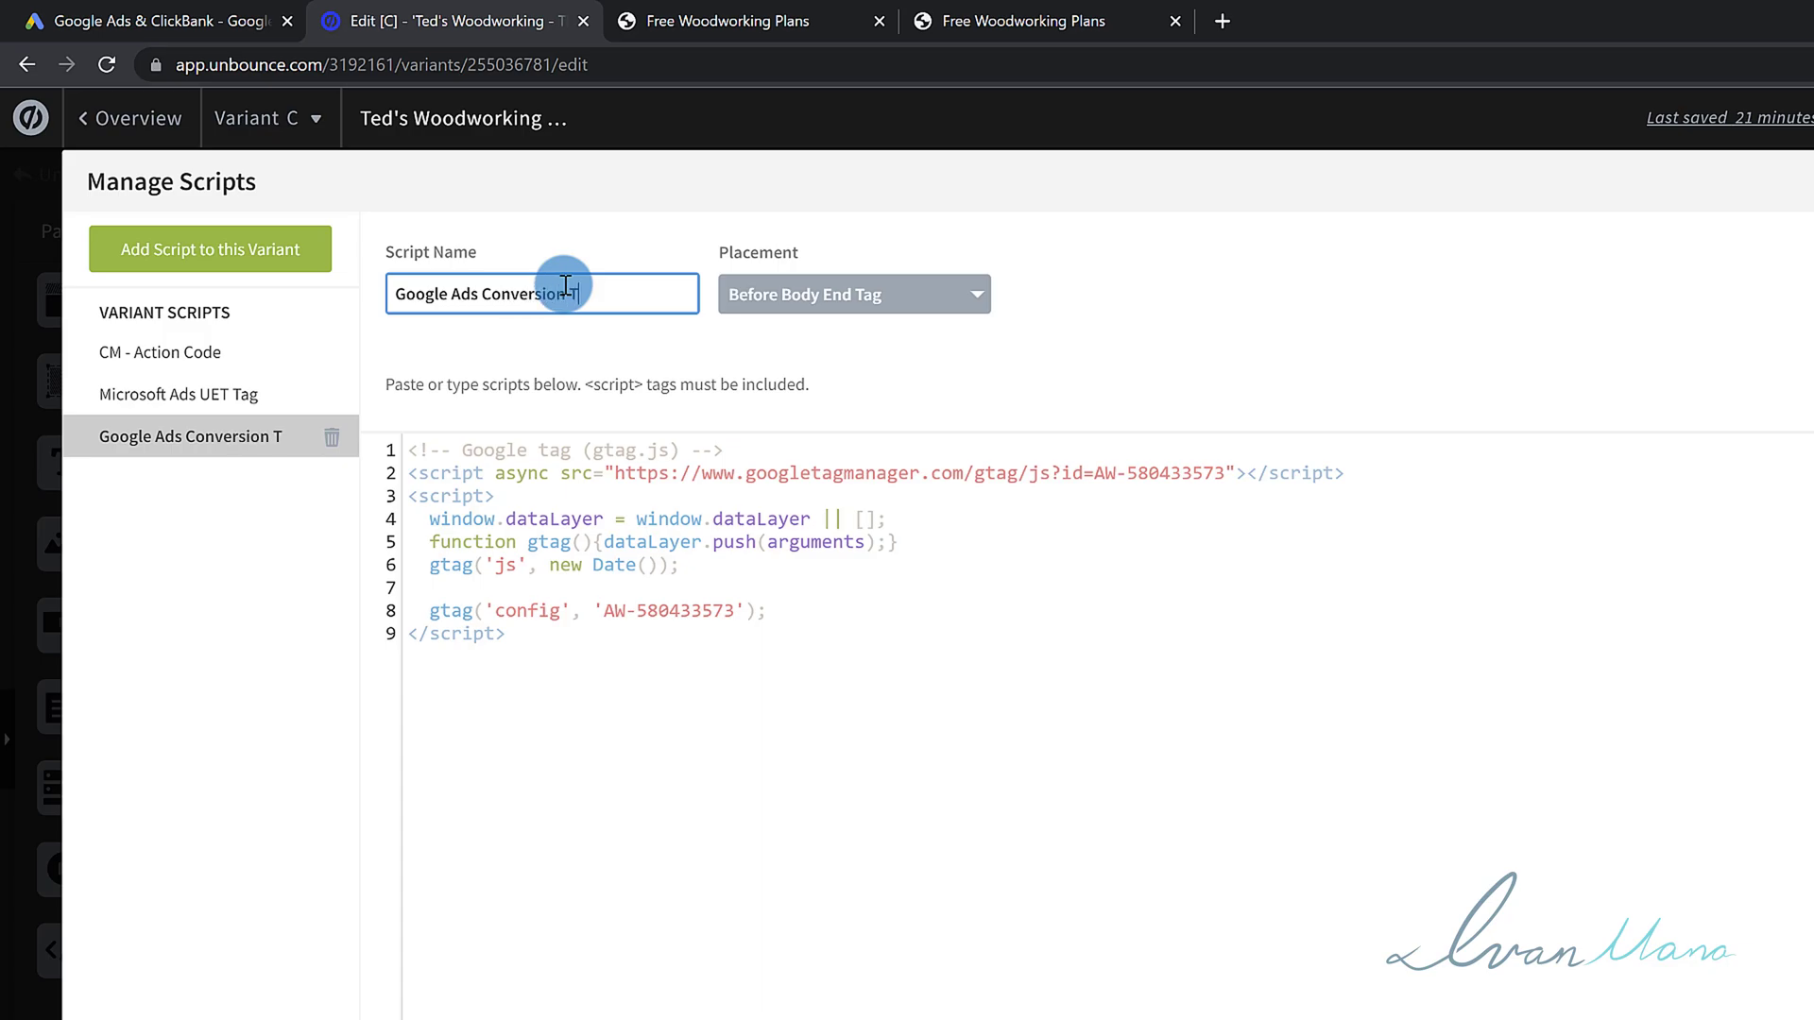
left_click(802, 289)
left_click(778, 416)
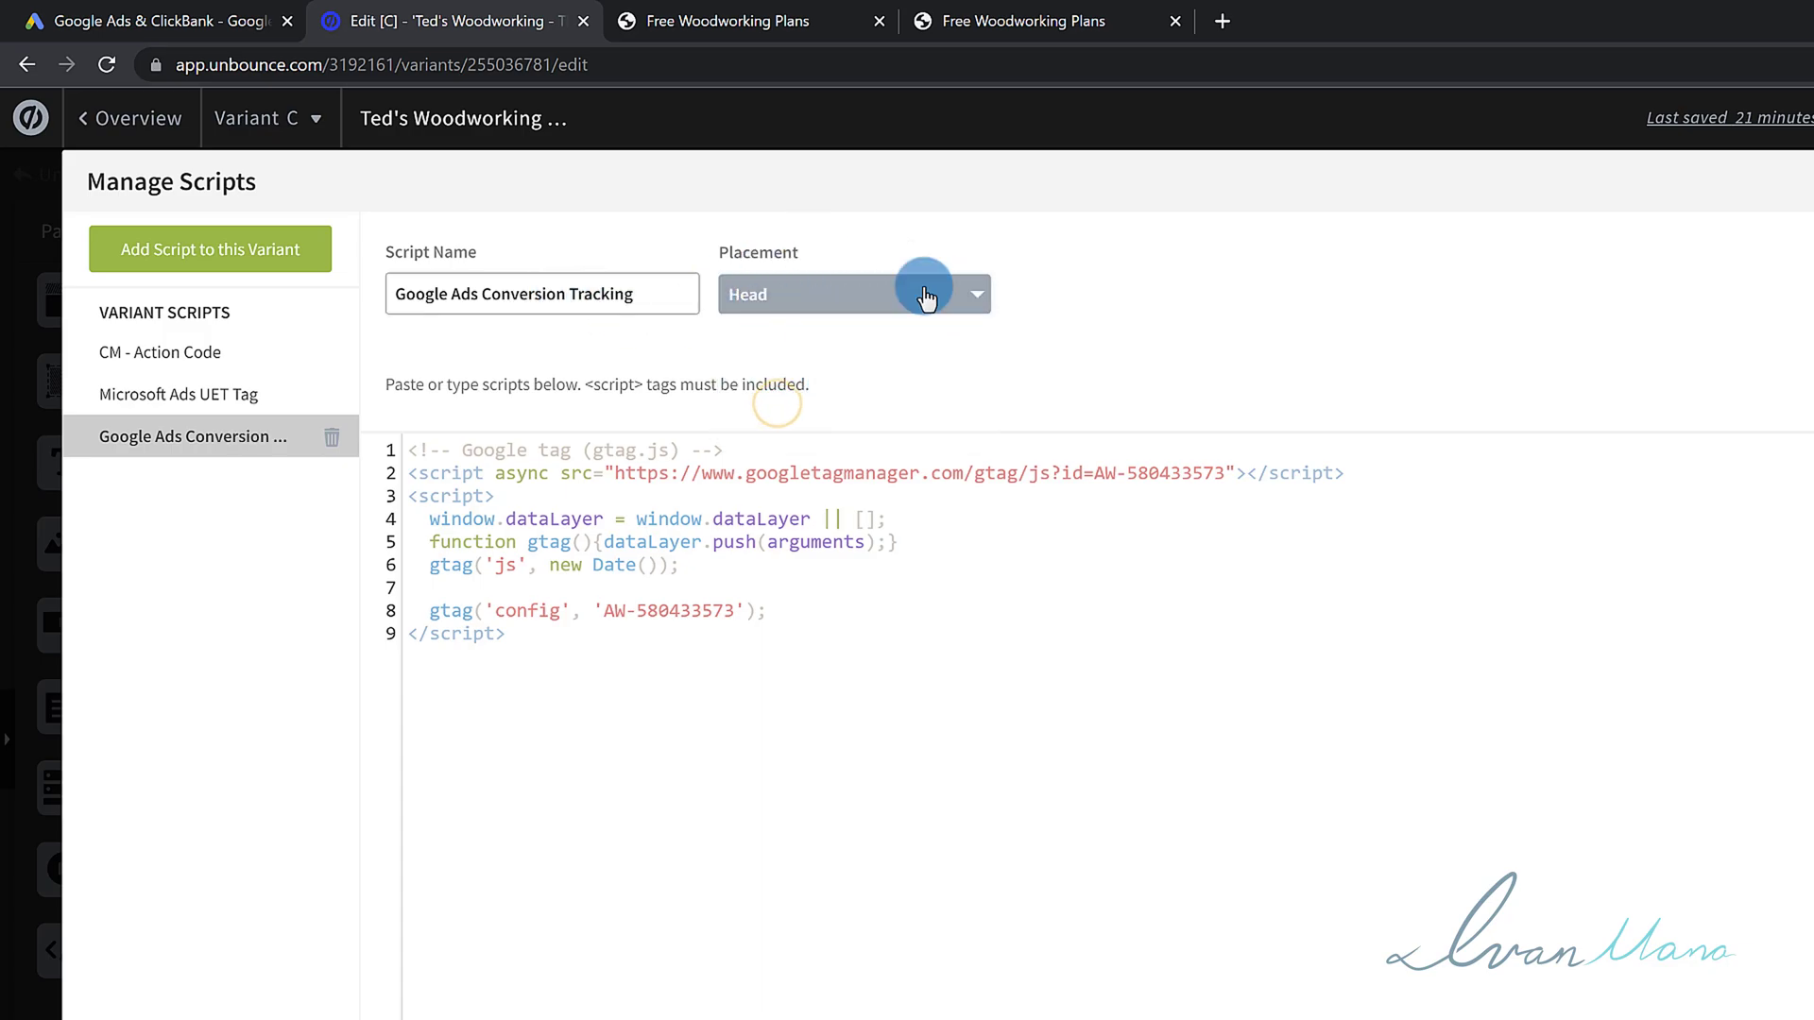
Check the pasted Google tag code and confirm the Google Ads Conversion Tracking script for the thank-you page
left_click(605, 676)
key("ctrl+a")
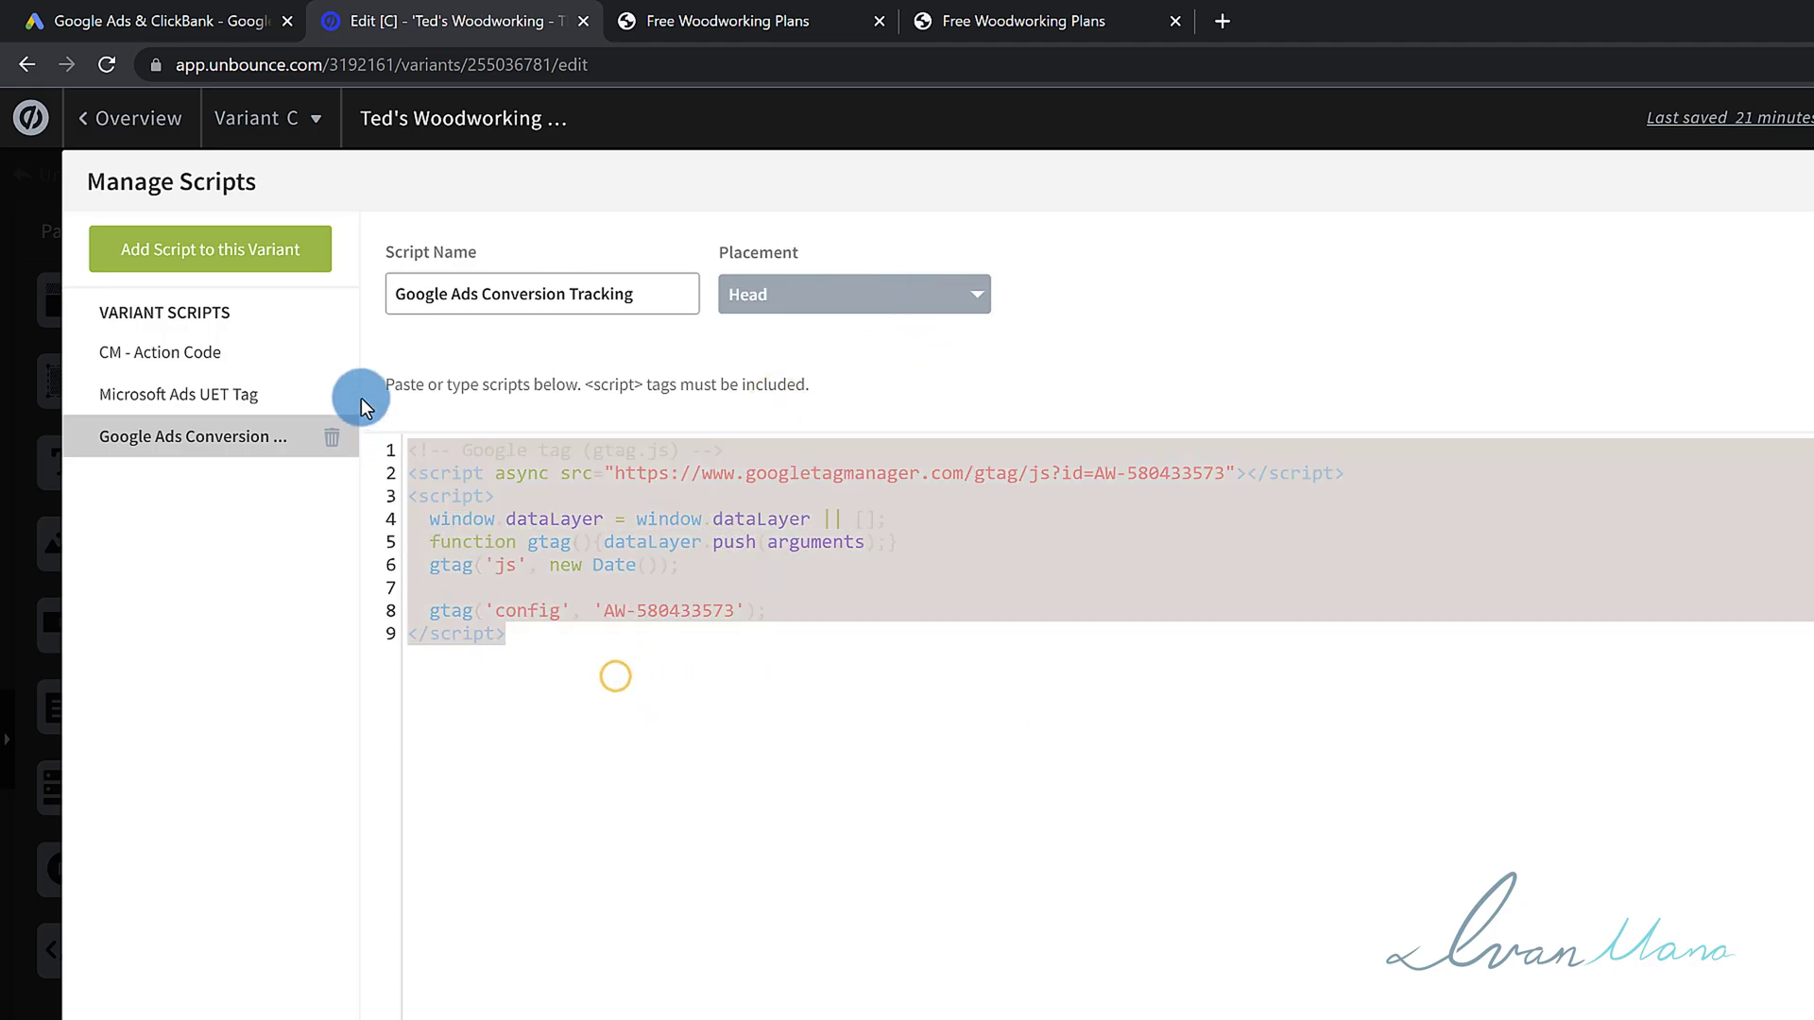
left_click(699, 546)
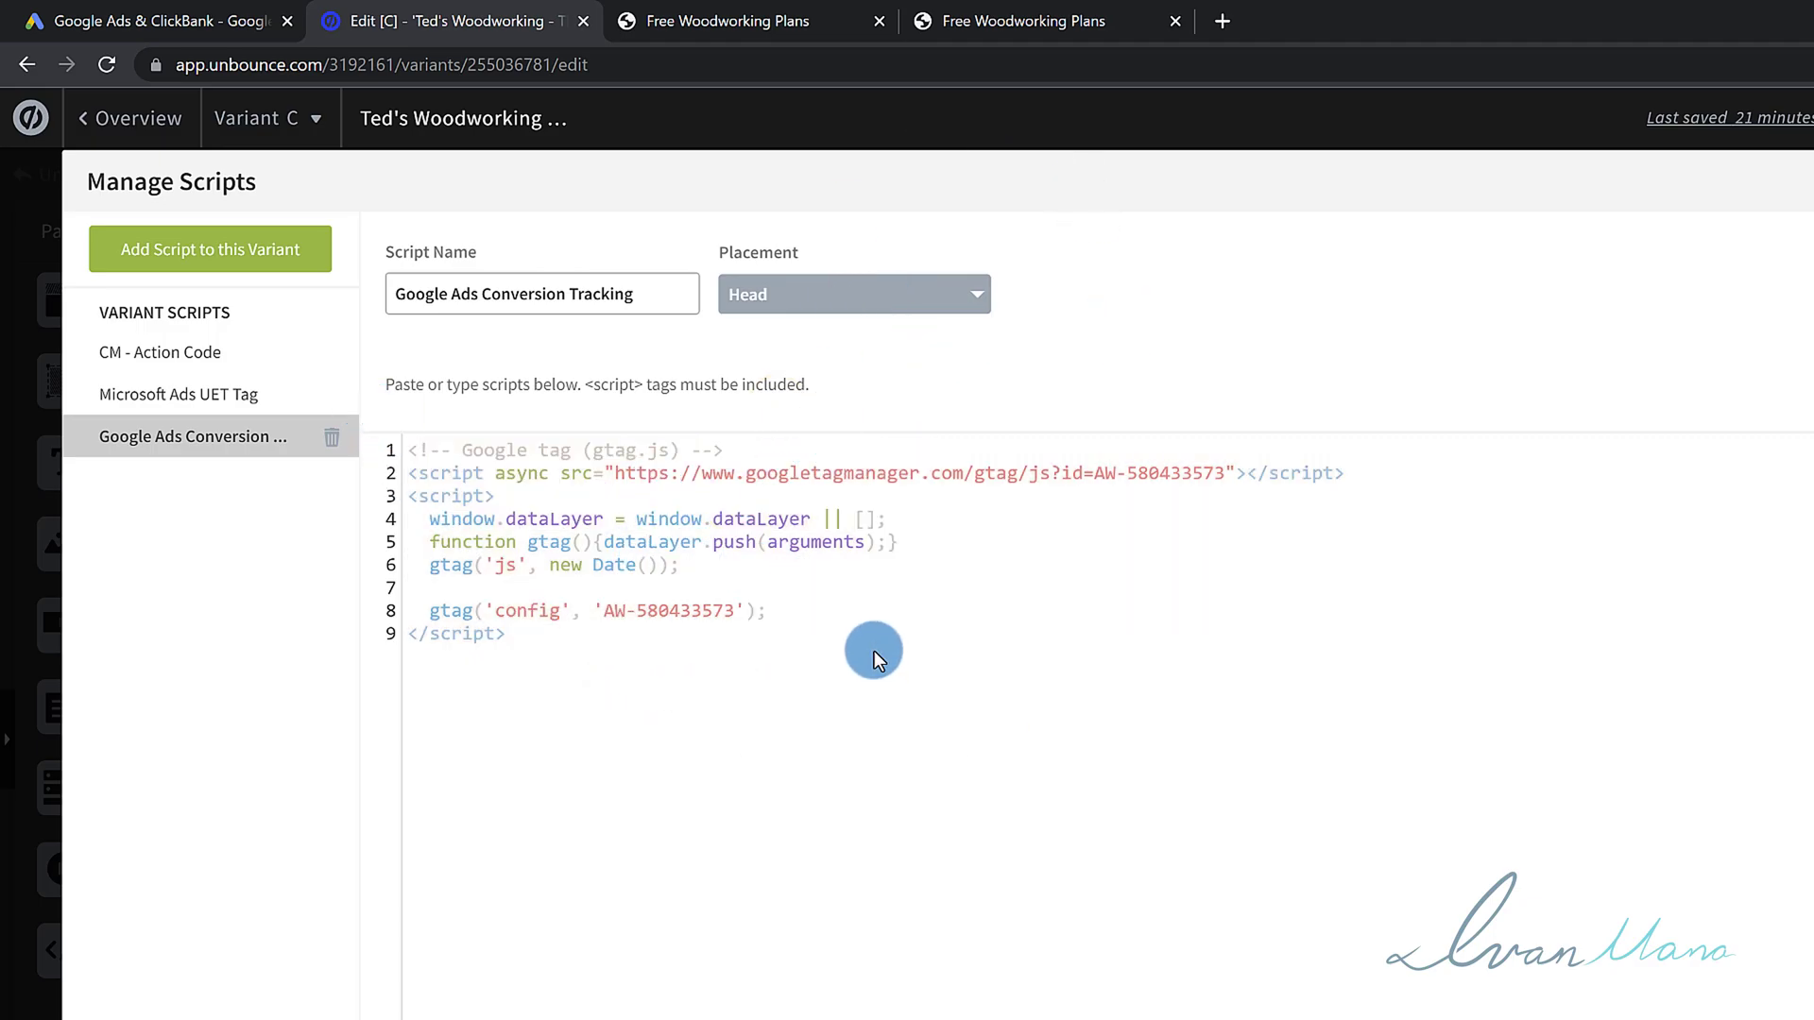
left_click(1715, 901)
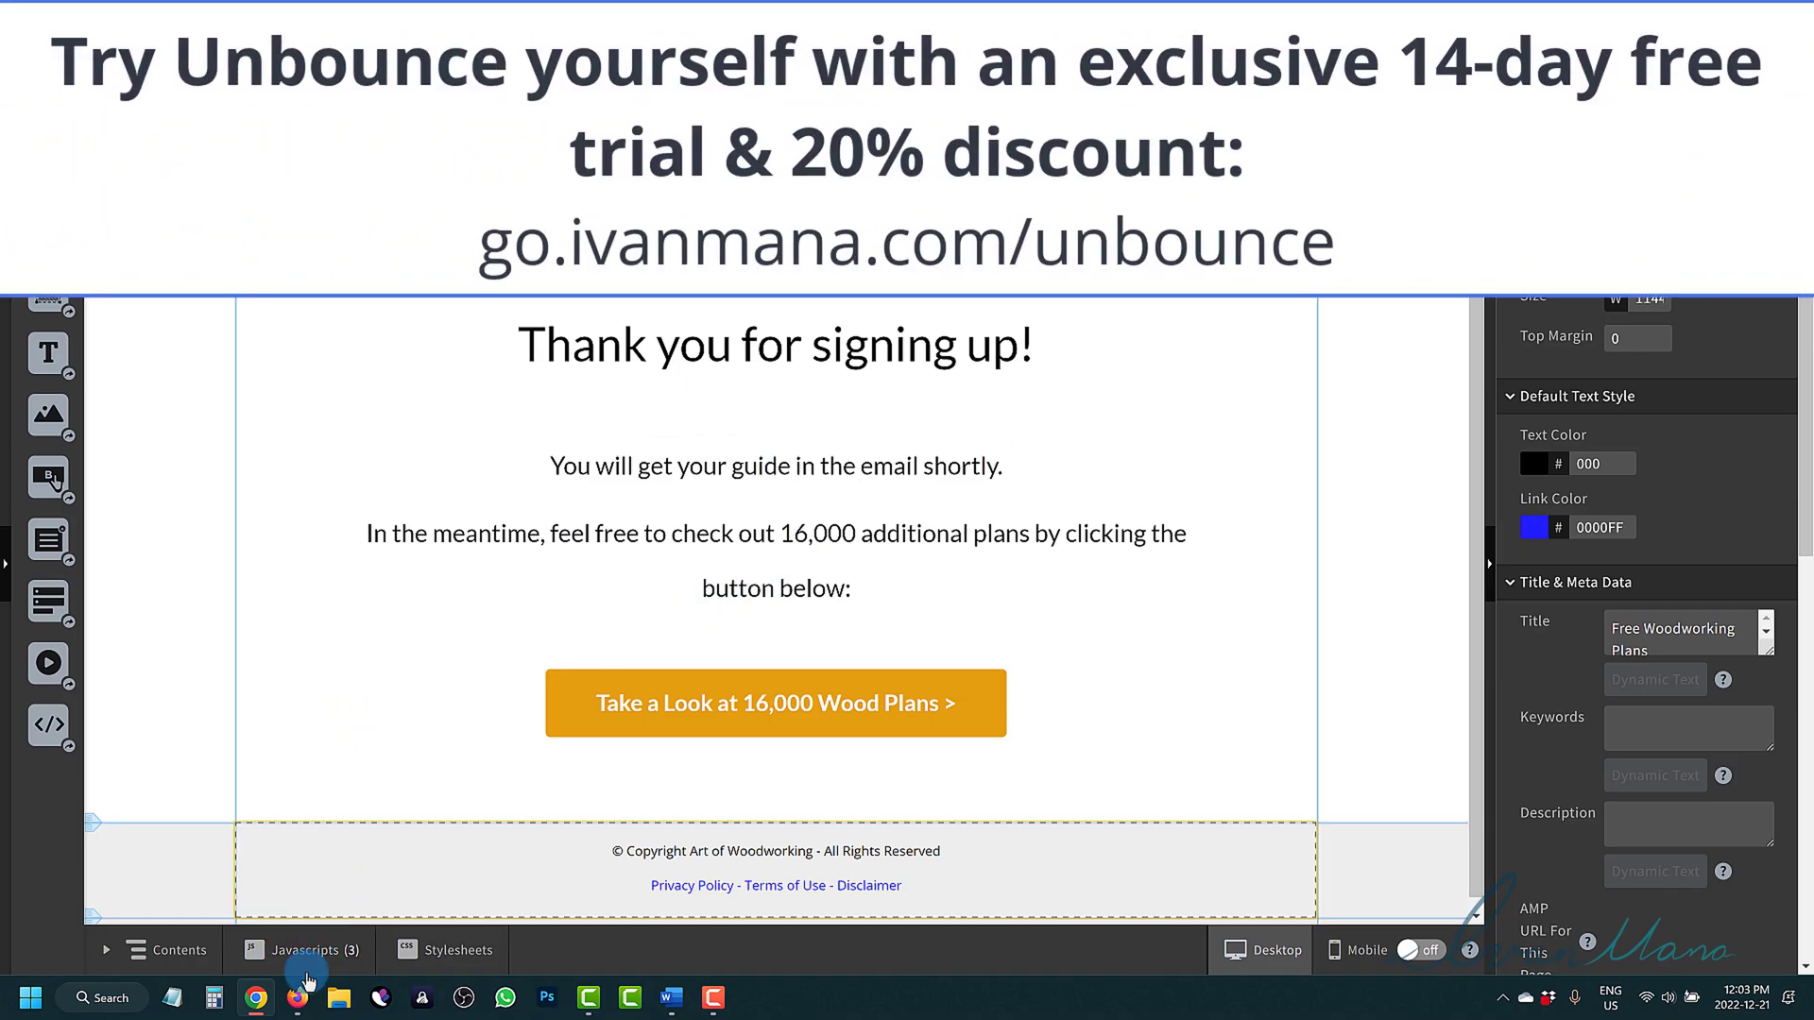
Reopen the Google Ads Conversion Tracking script to examine its placement and code, leaving it without edits
left_click(299, 953)
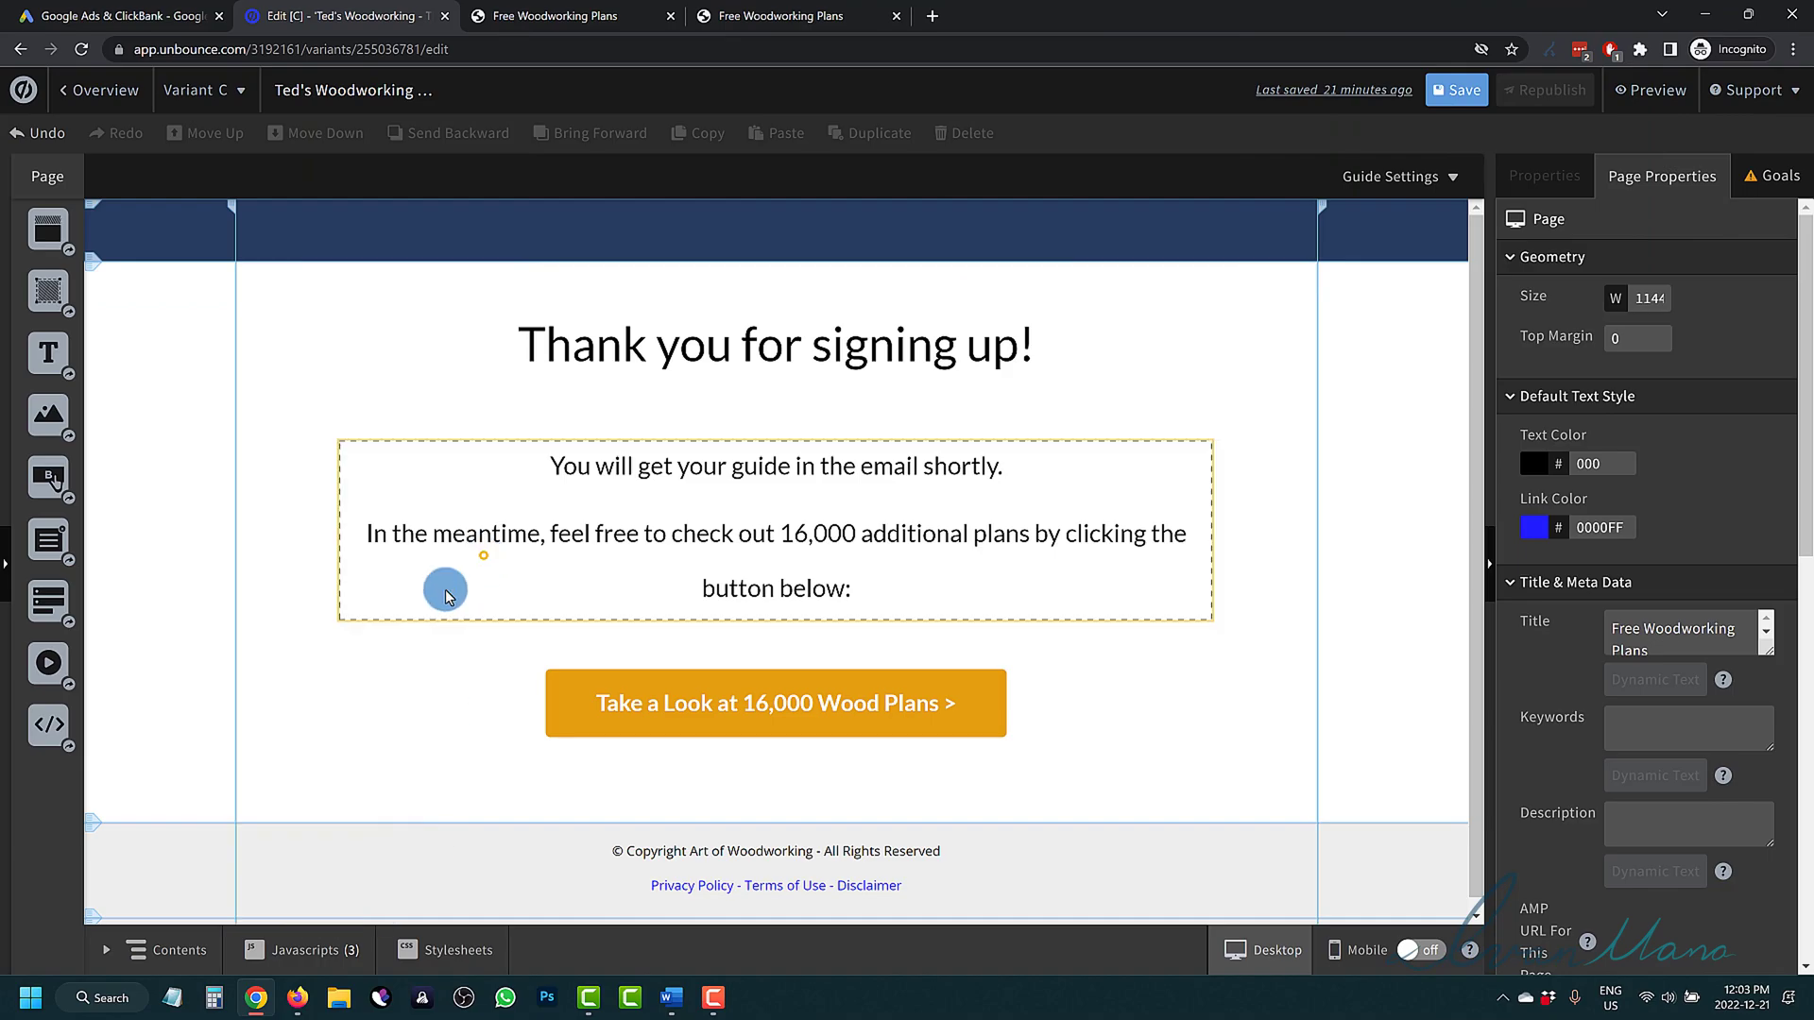
left_click(506, 546)
left_click(430, 666)
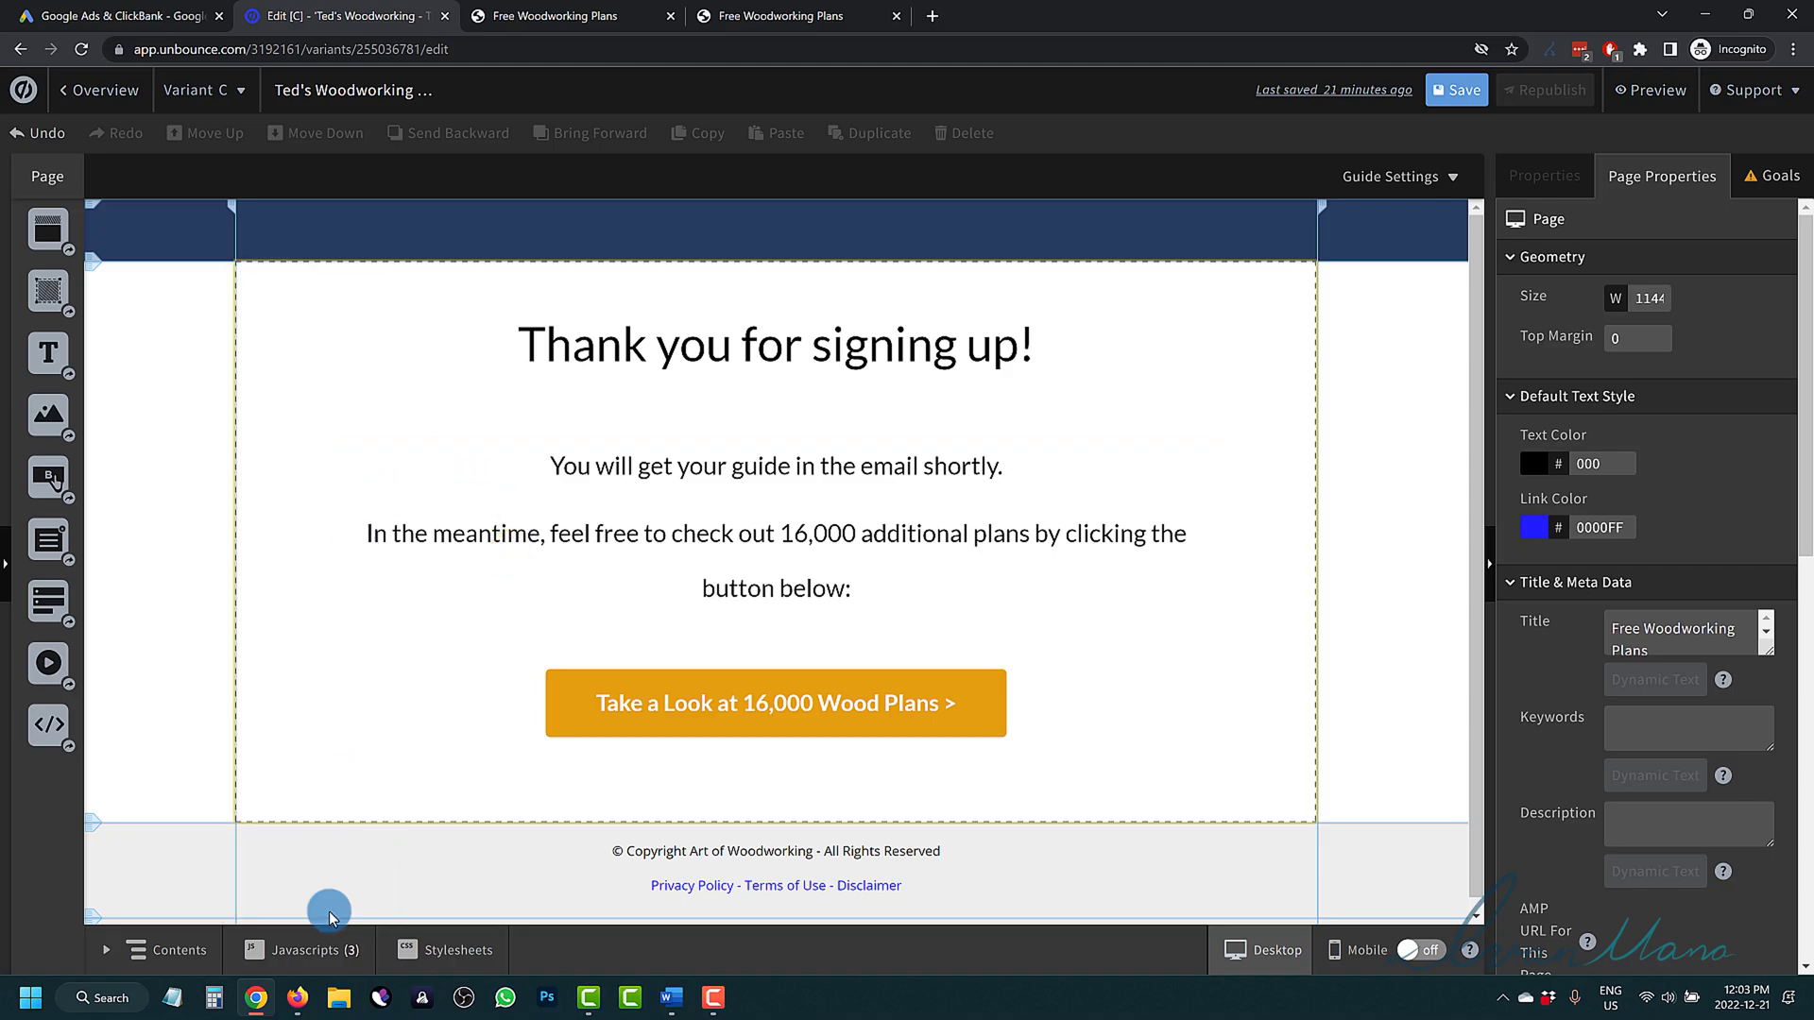
left_click(313, 950)
left_click(318, 879)
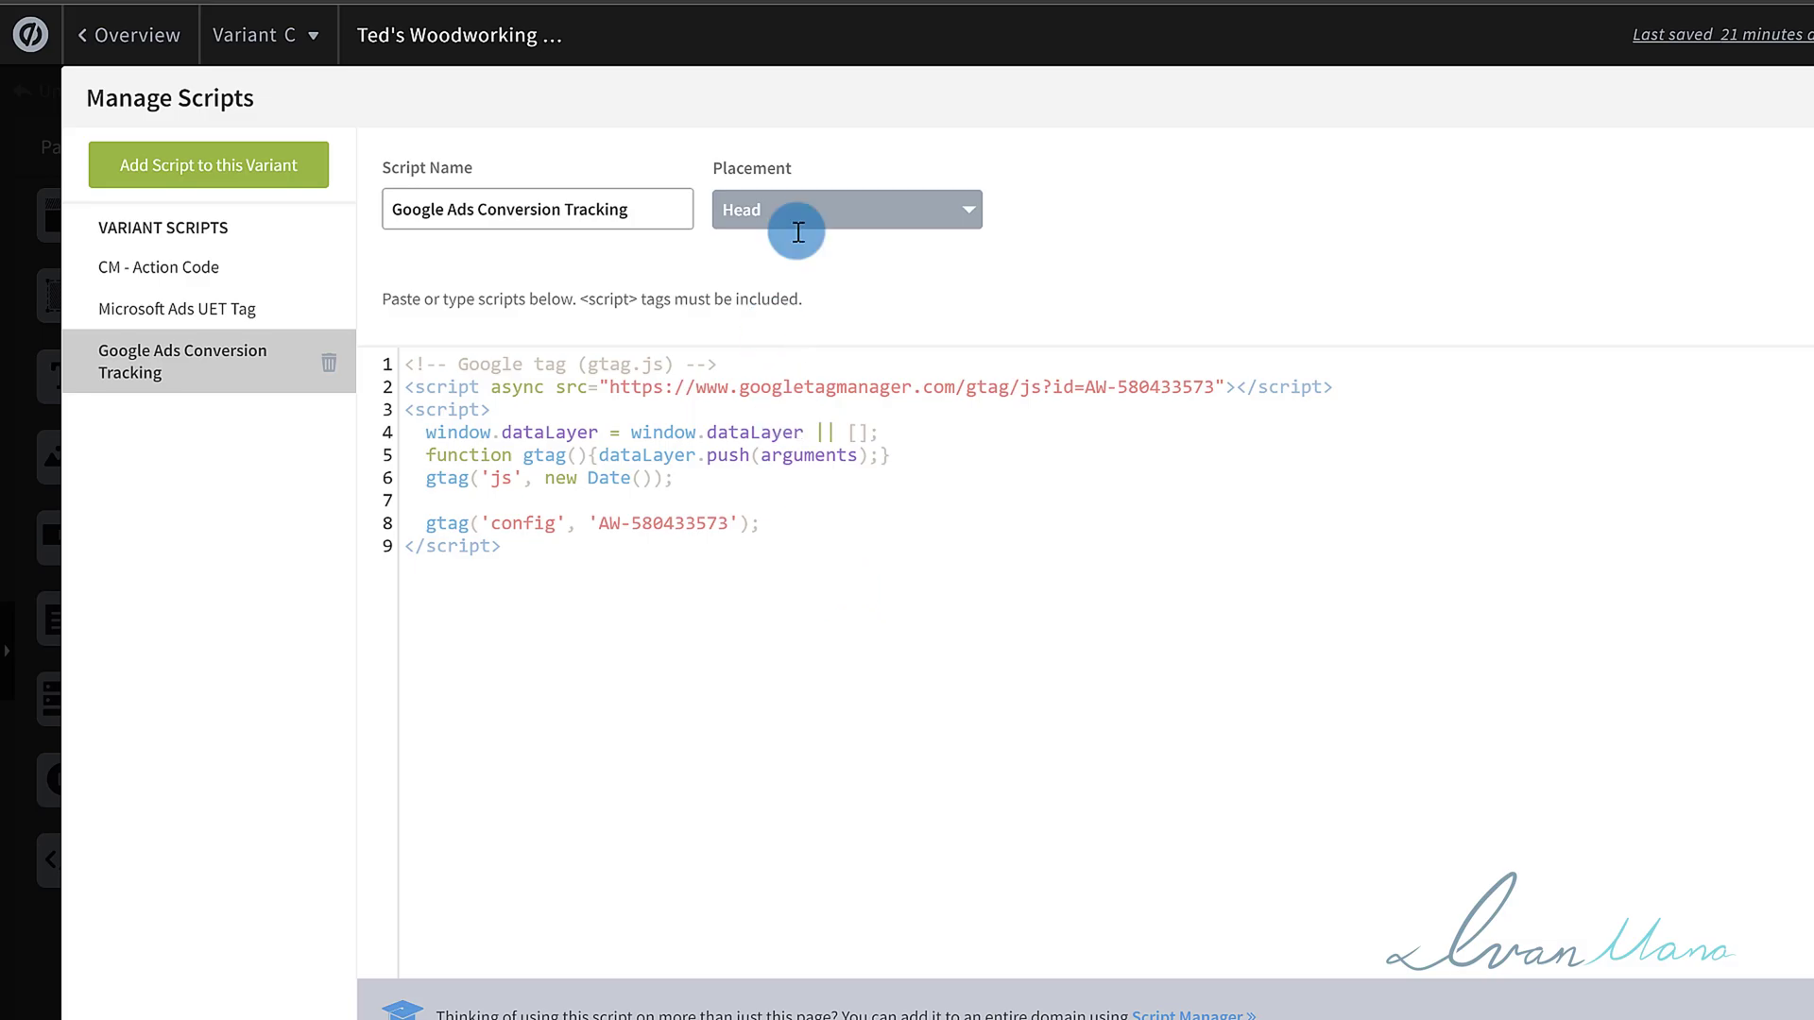
left_click_drag(373, 353, 519, 555)
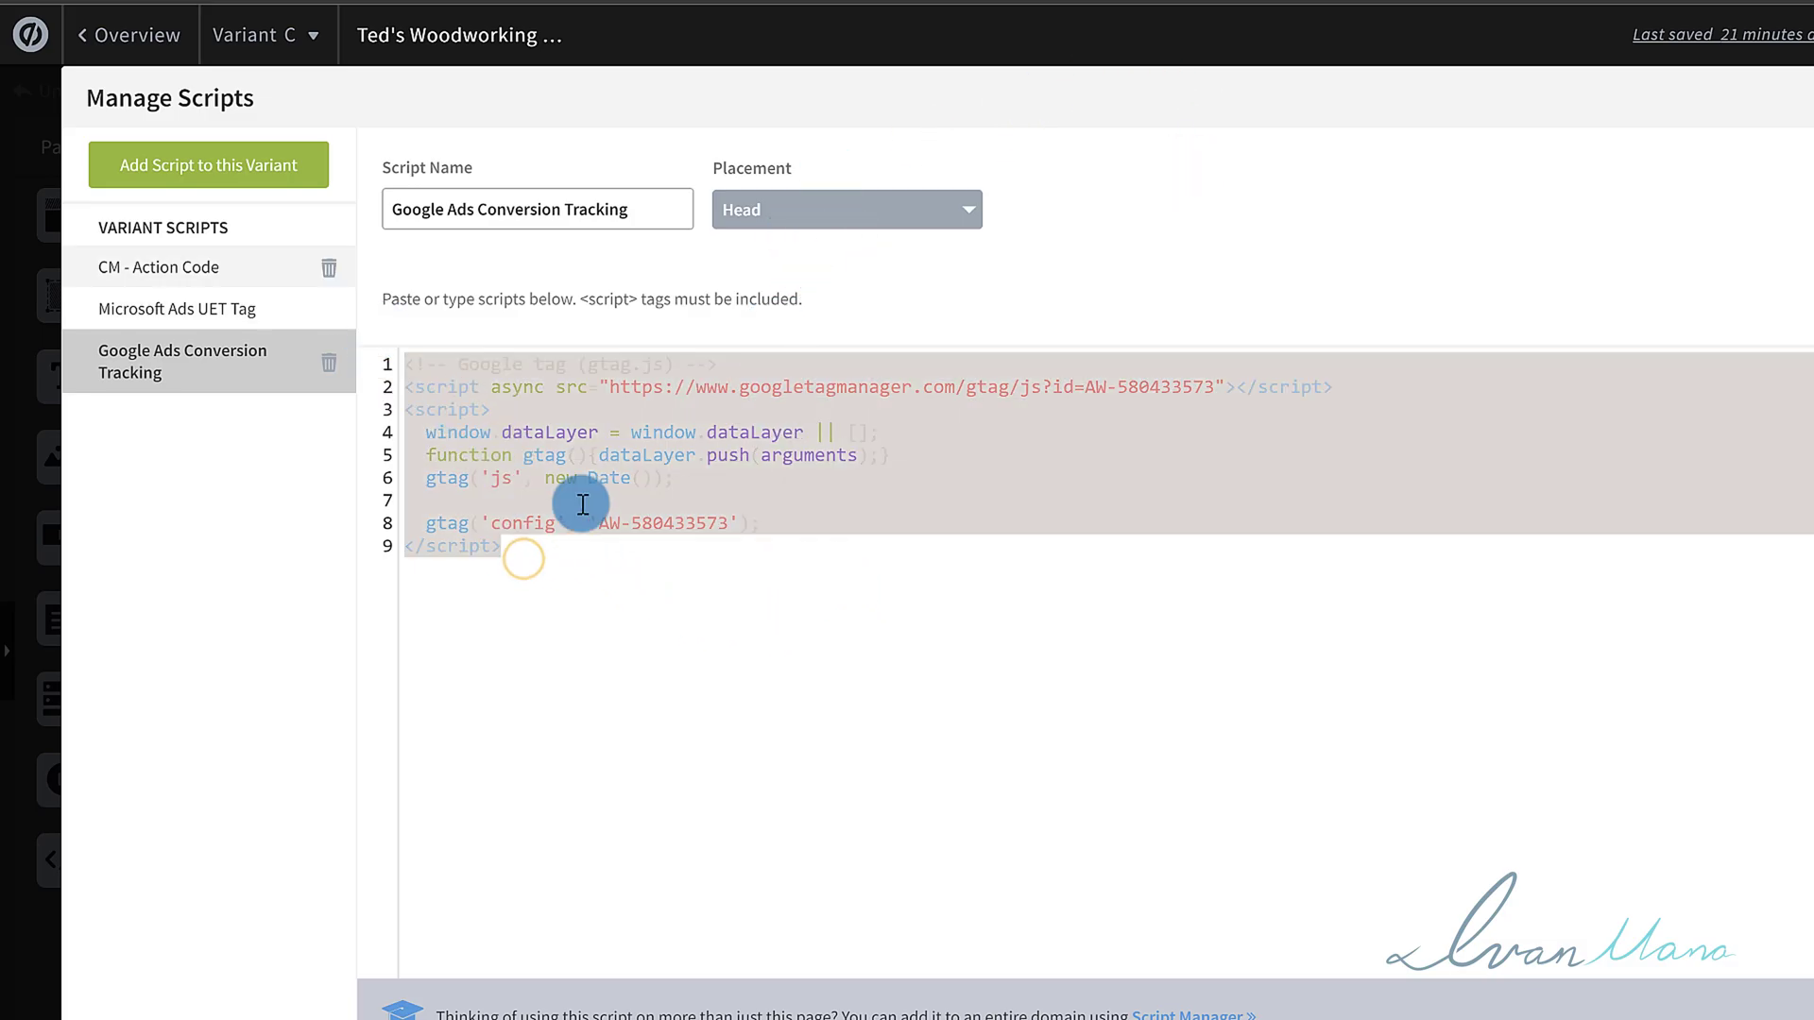
left_click(591, 511)
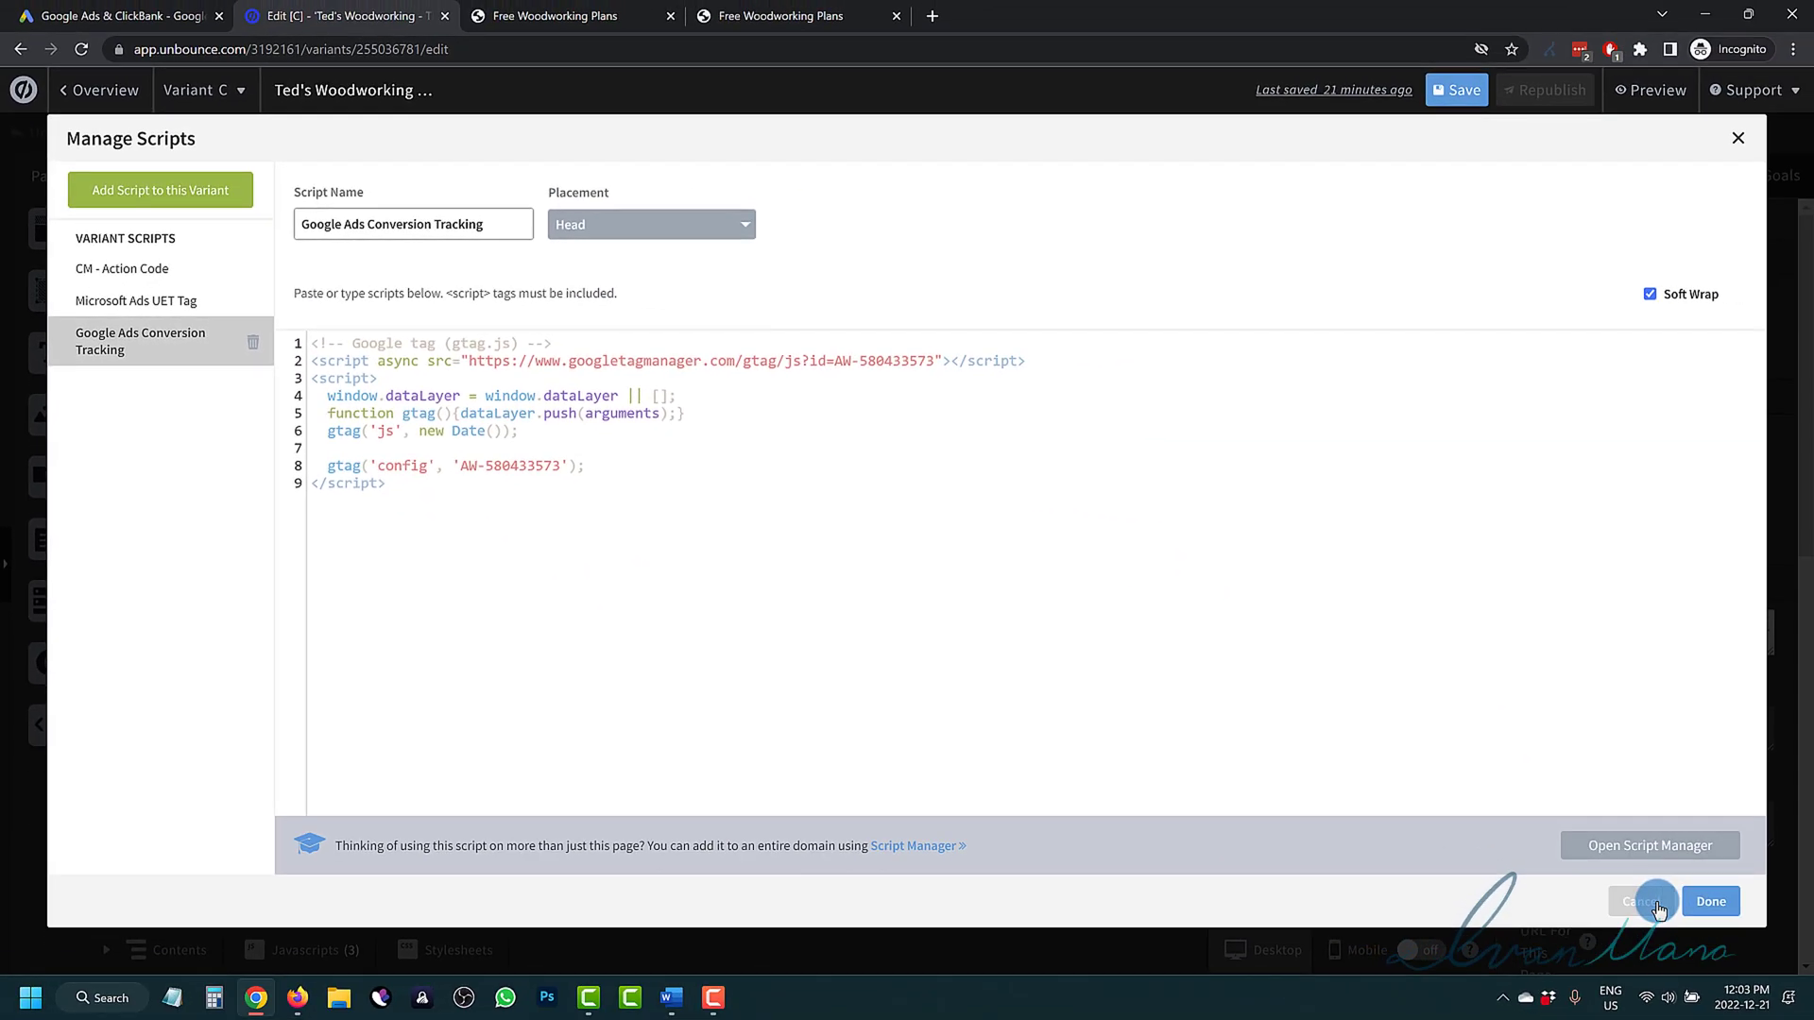
left_click(1653, 900)
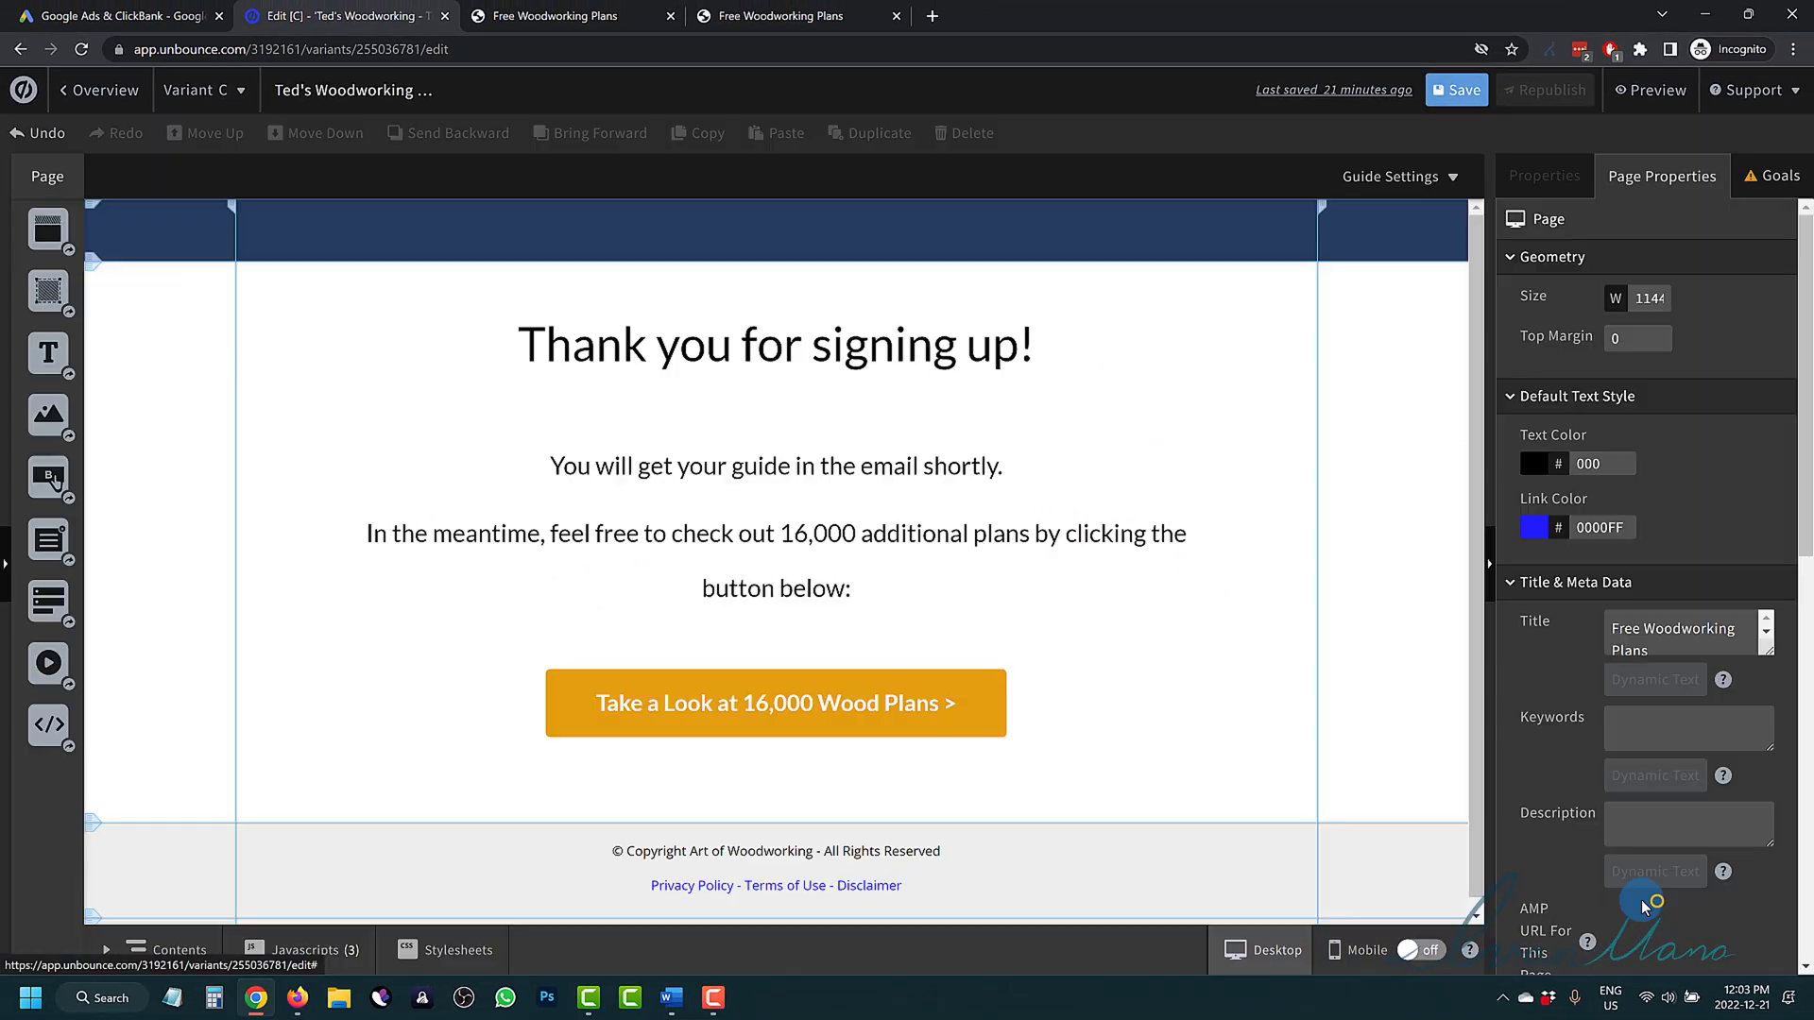
left_click(1391, 177)
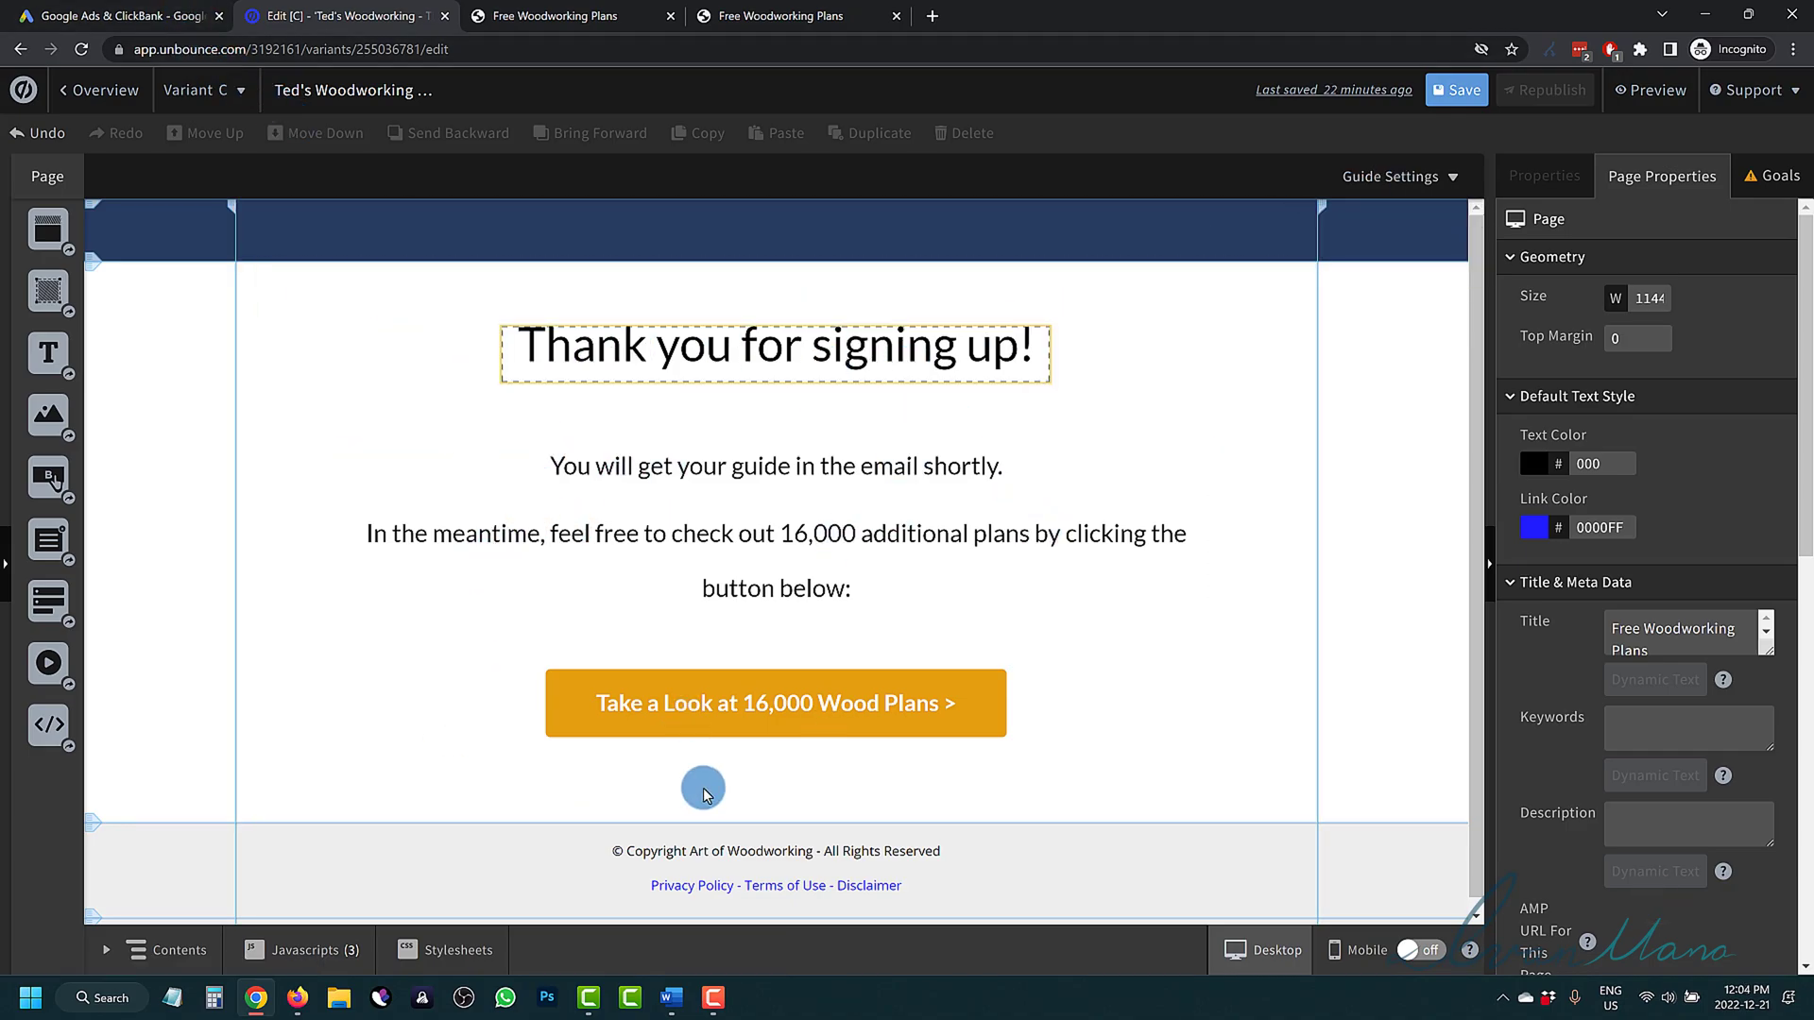
left_click(107, 16)
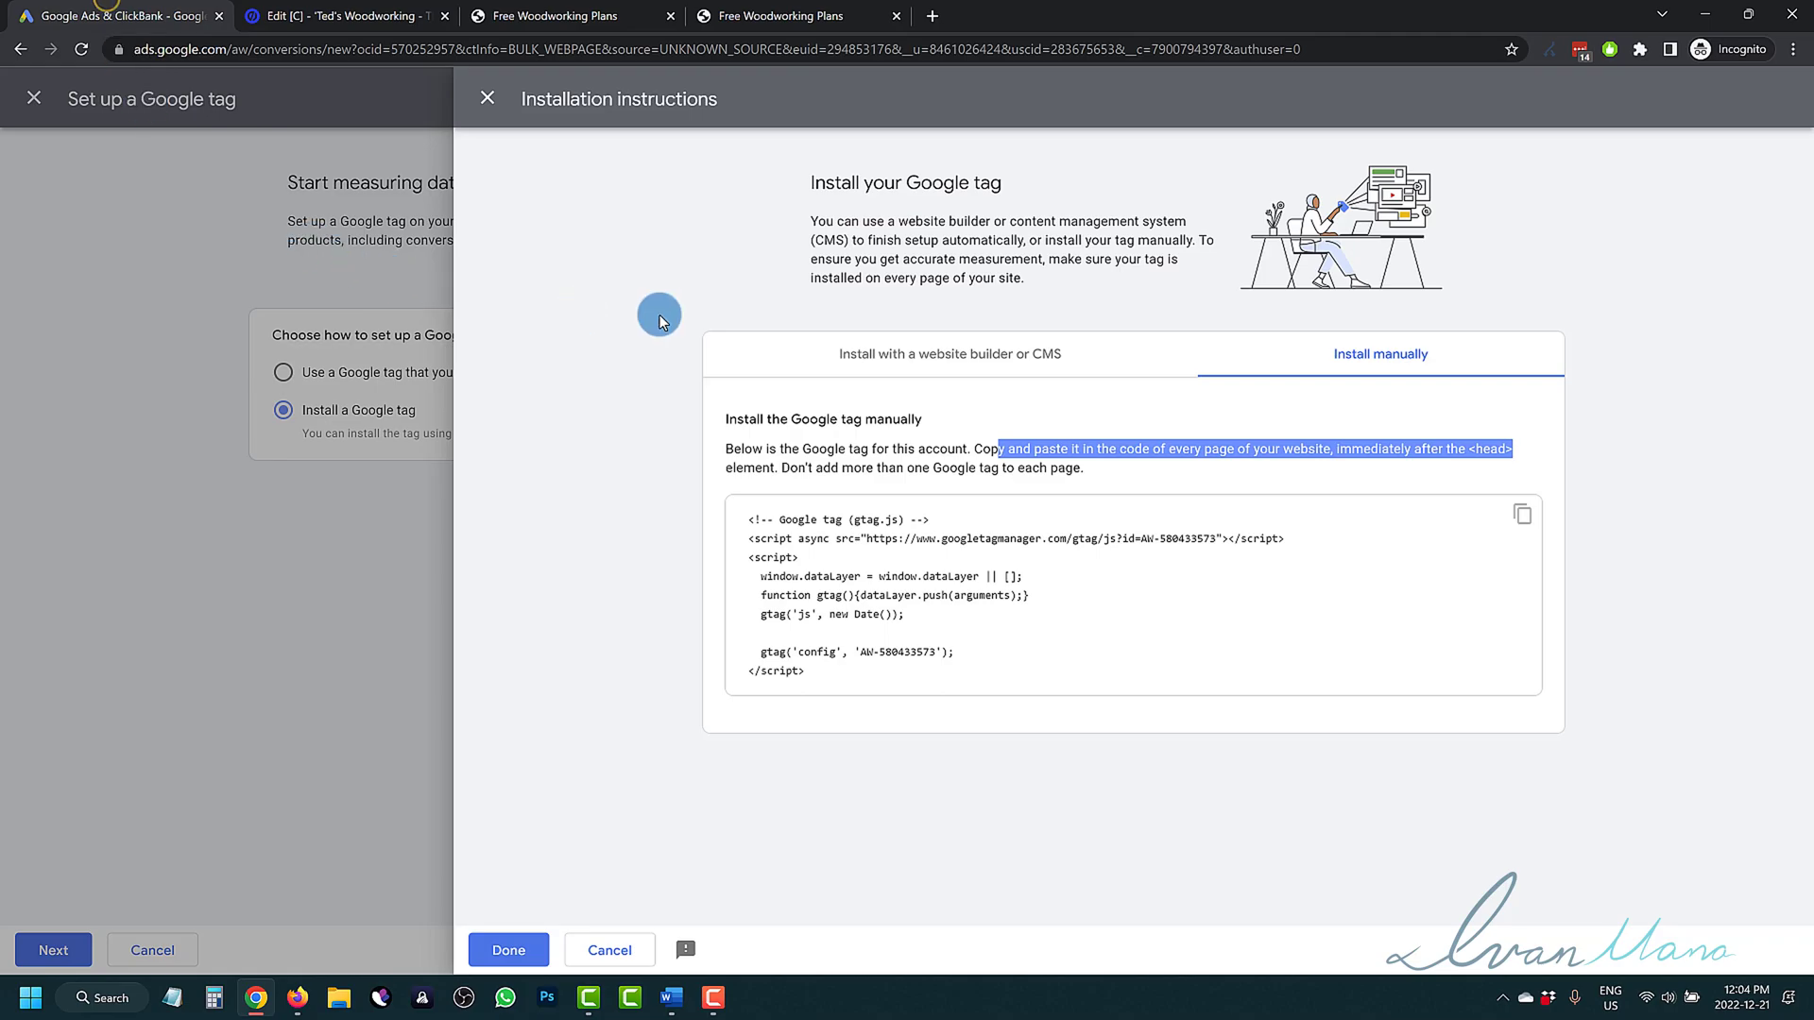
left_click(359, 14)
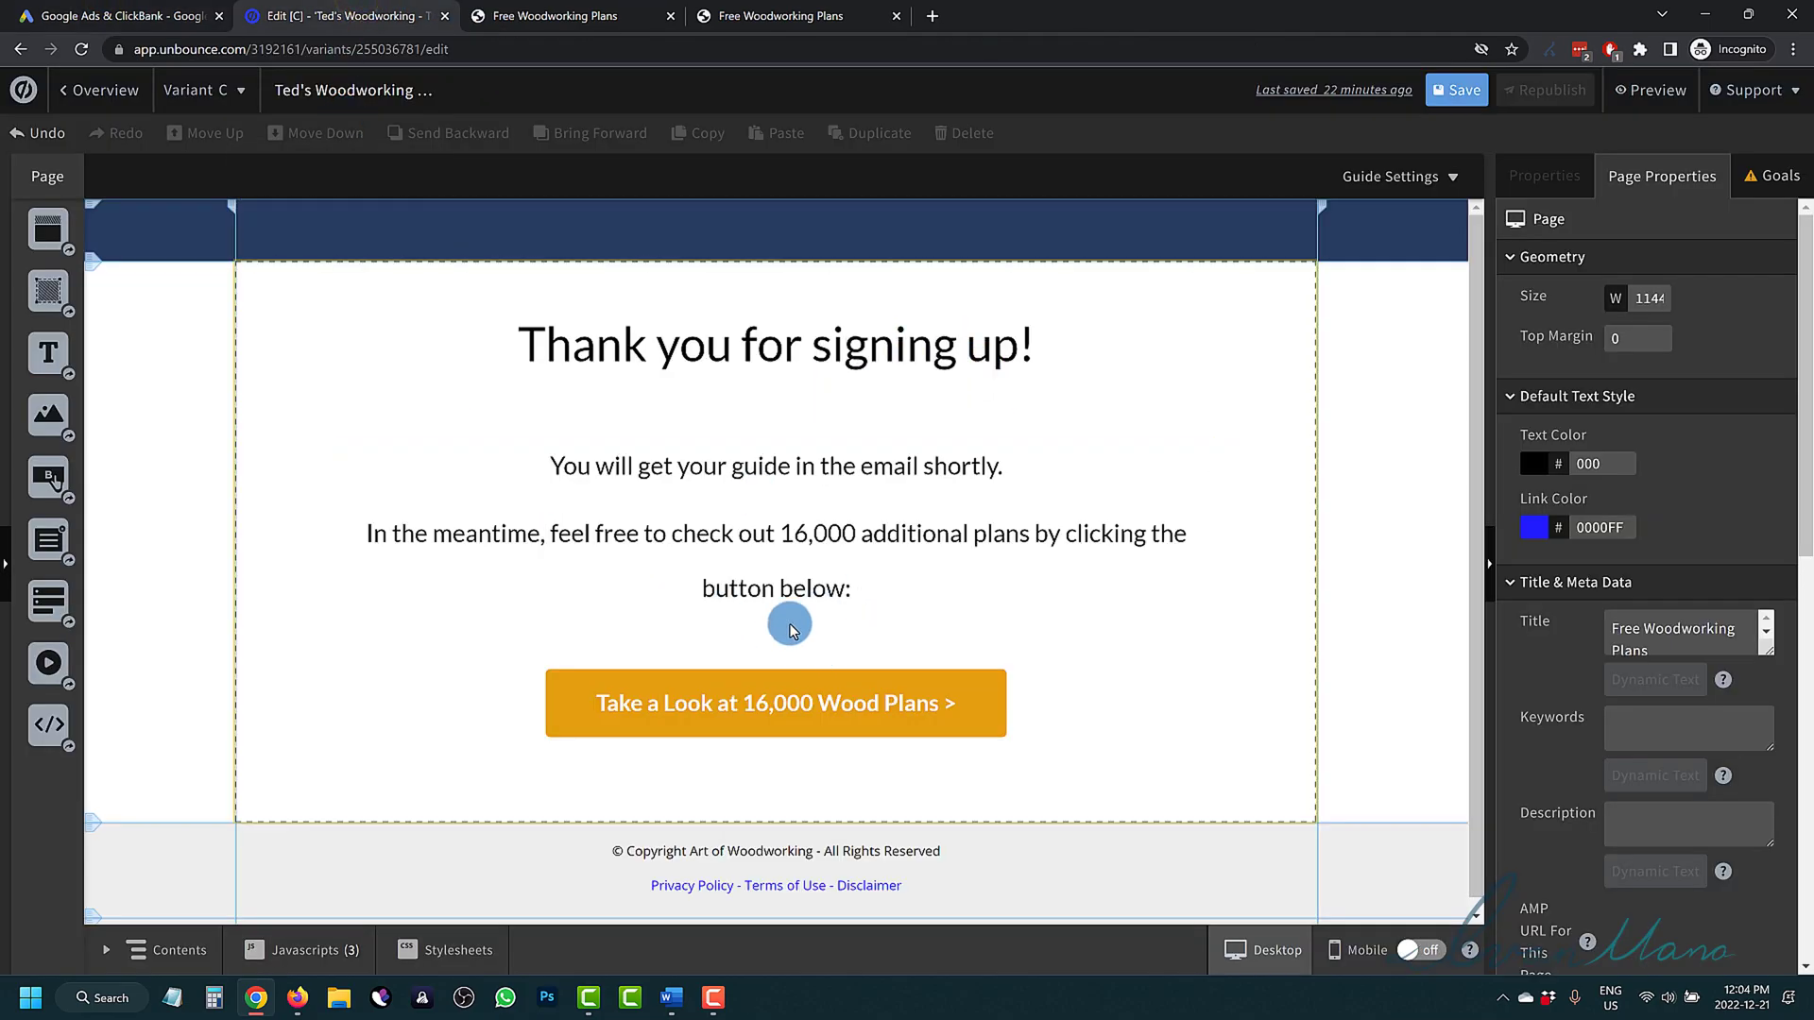
left_click(303, 952)
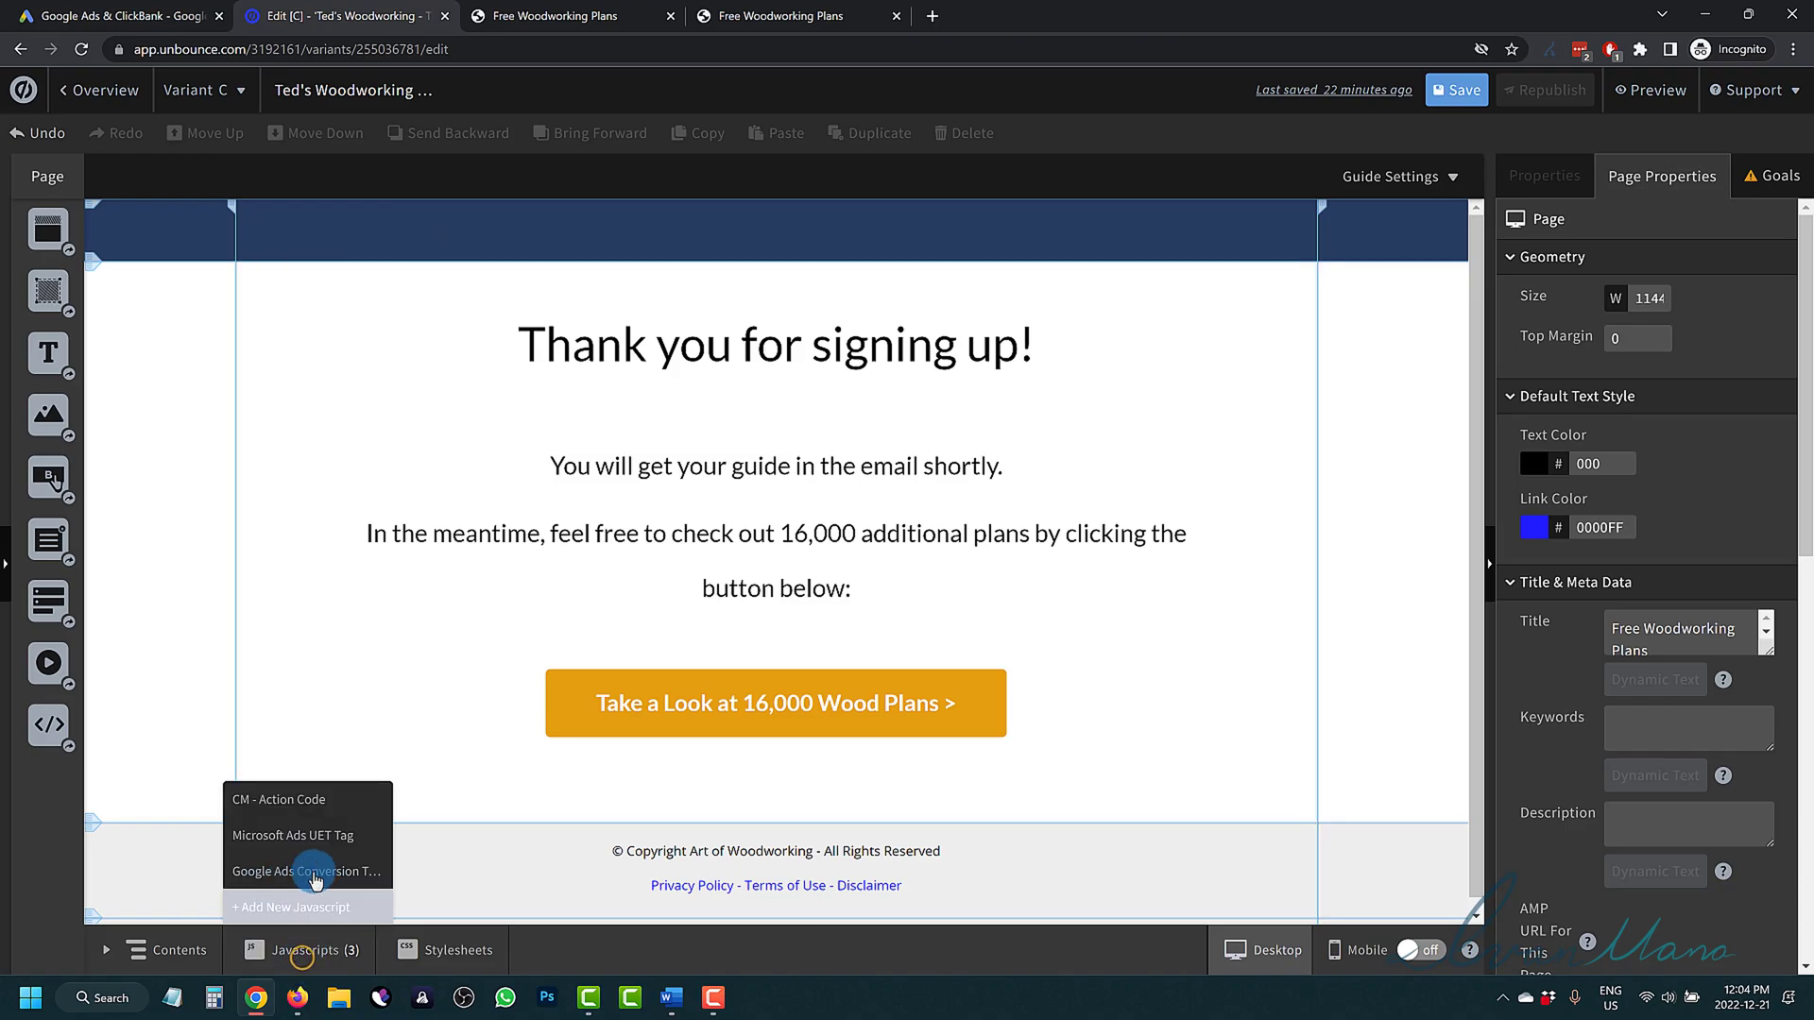
left_click(439, 537)
Save Variant C of the thank-you page and republish the page
left_click(1471, 92)
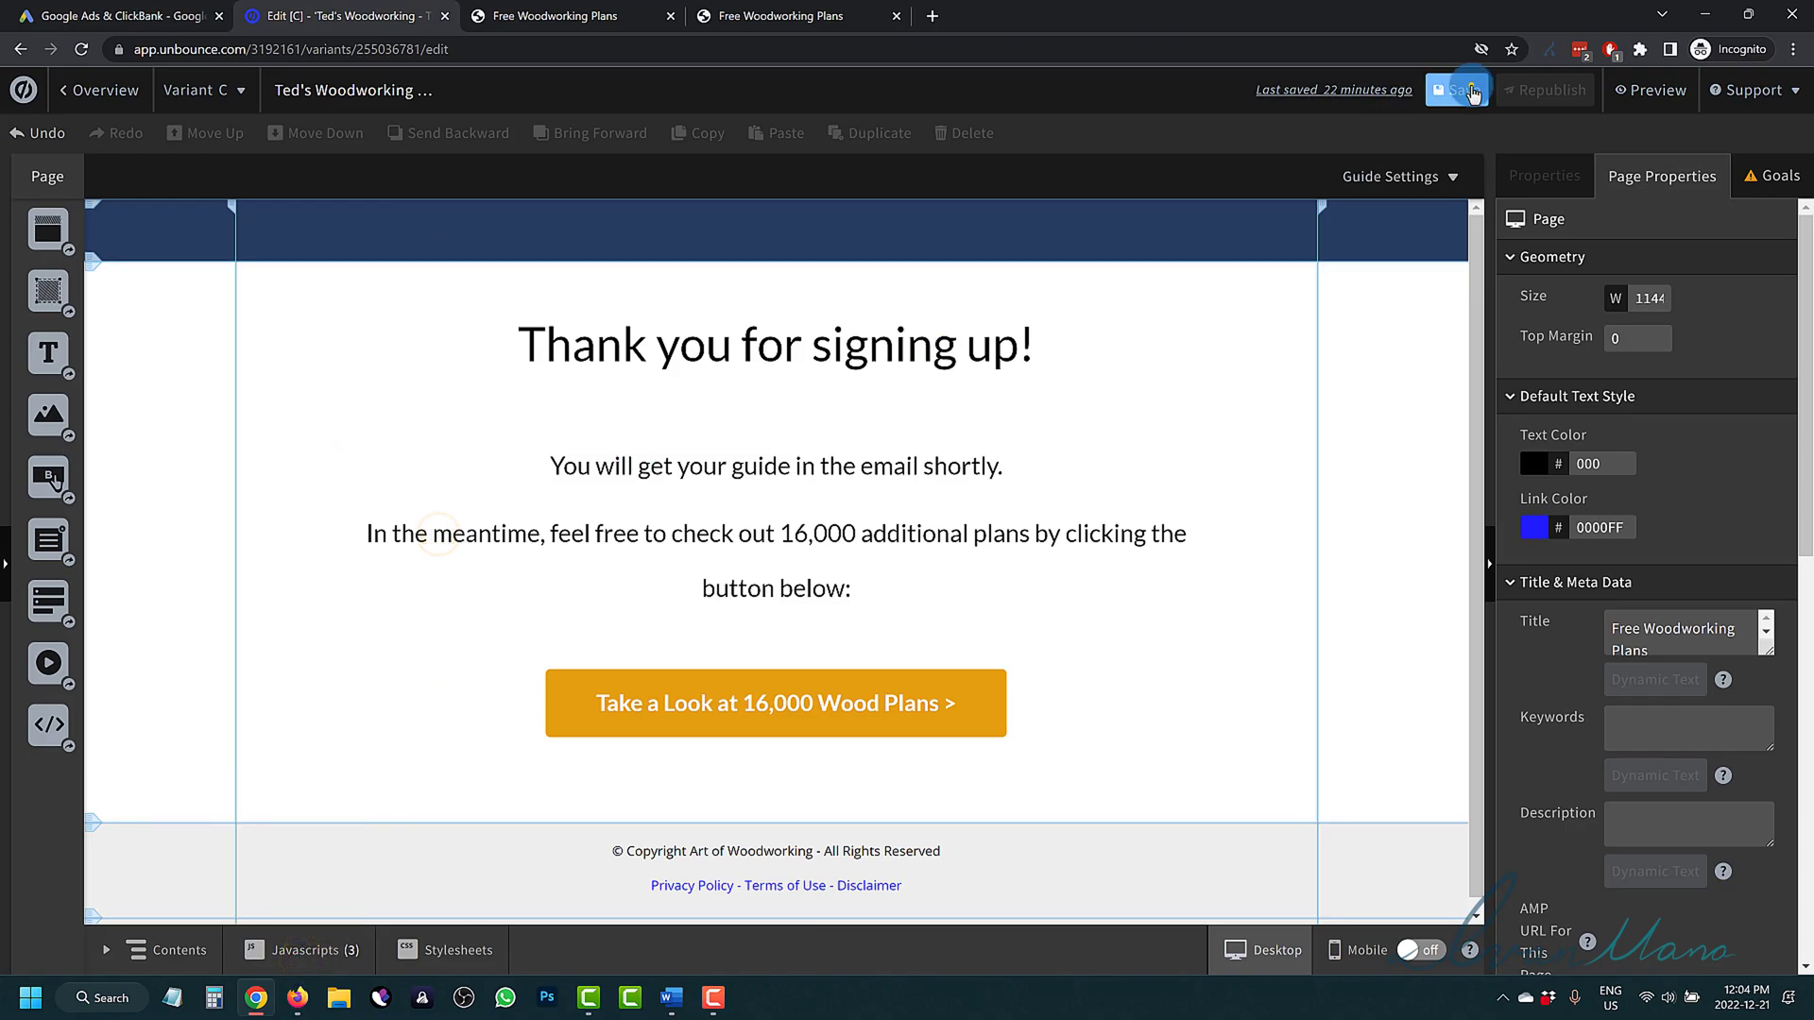
left_click(1552, 92)
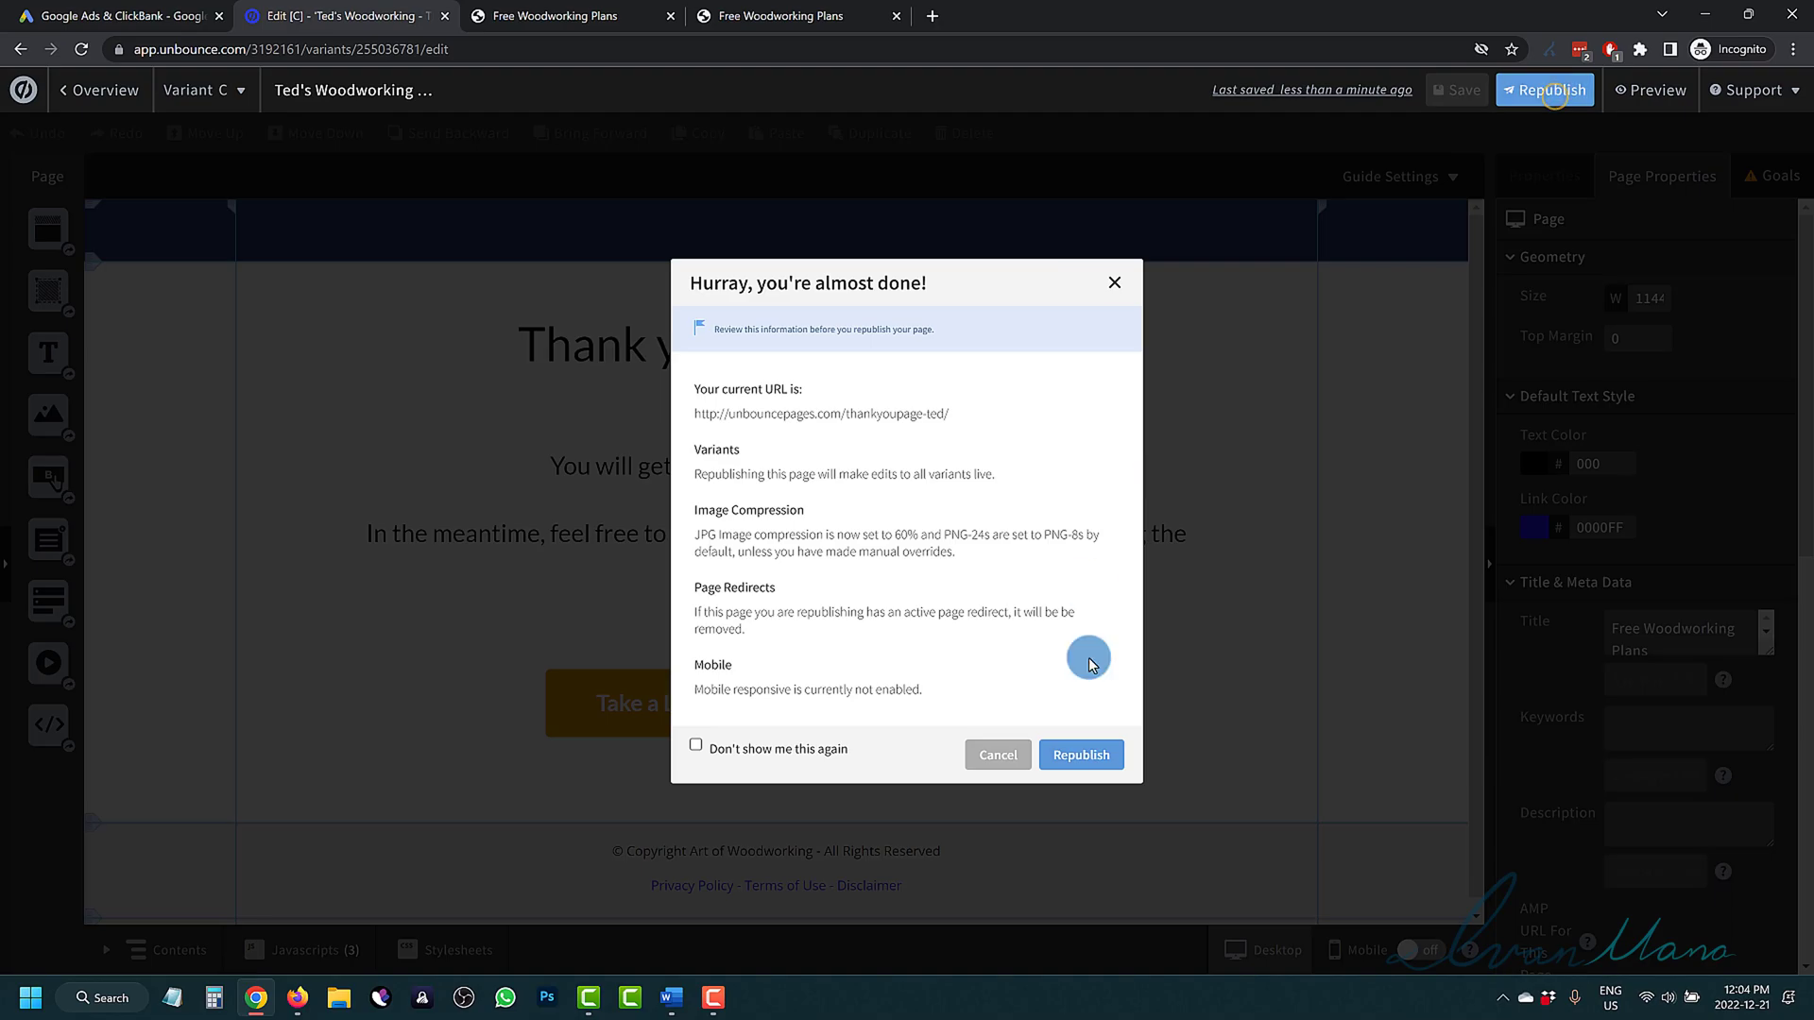
left_click(1096, 764)
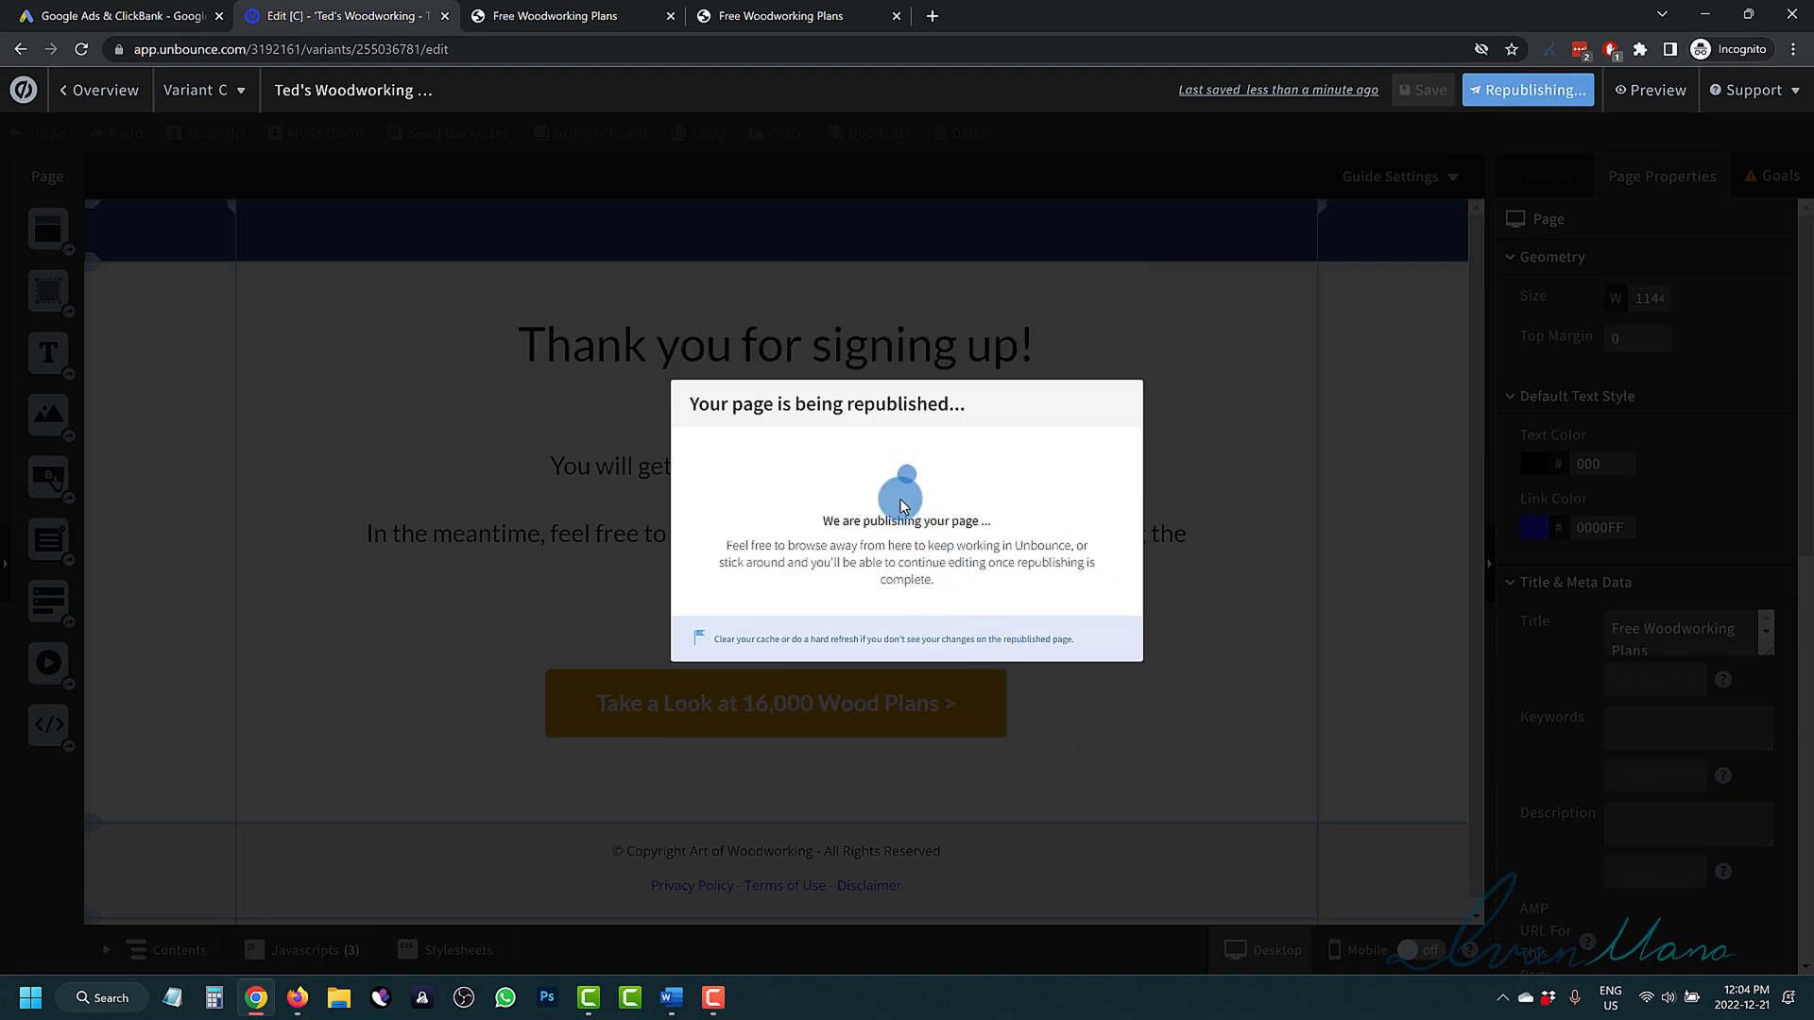
left_click(1102, 641)
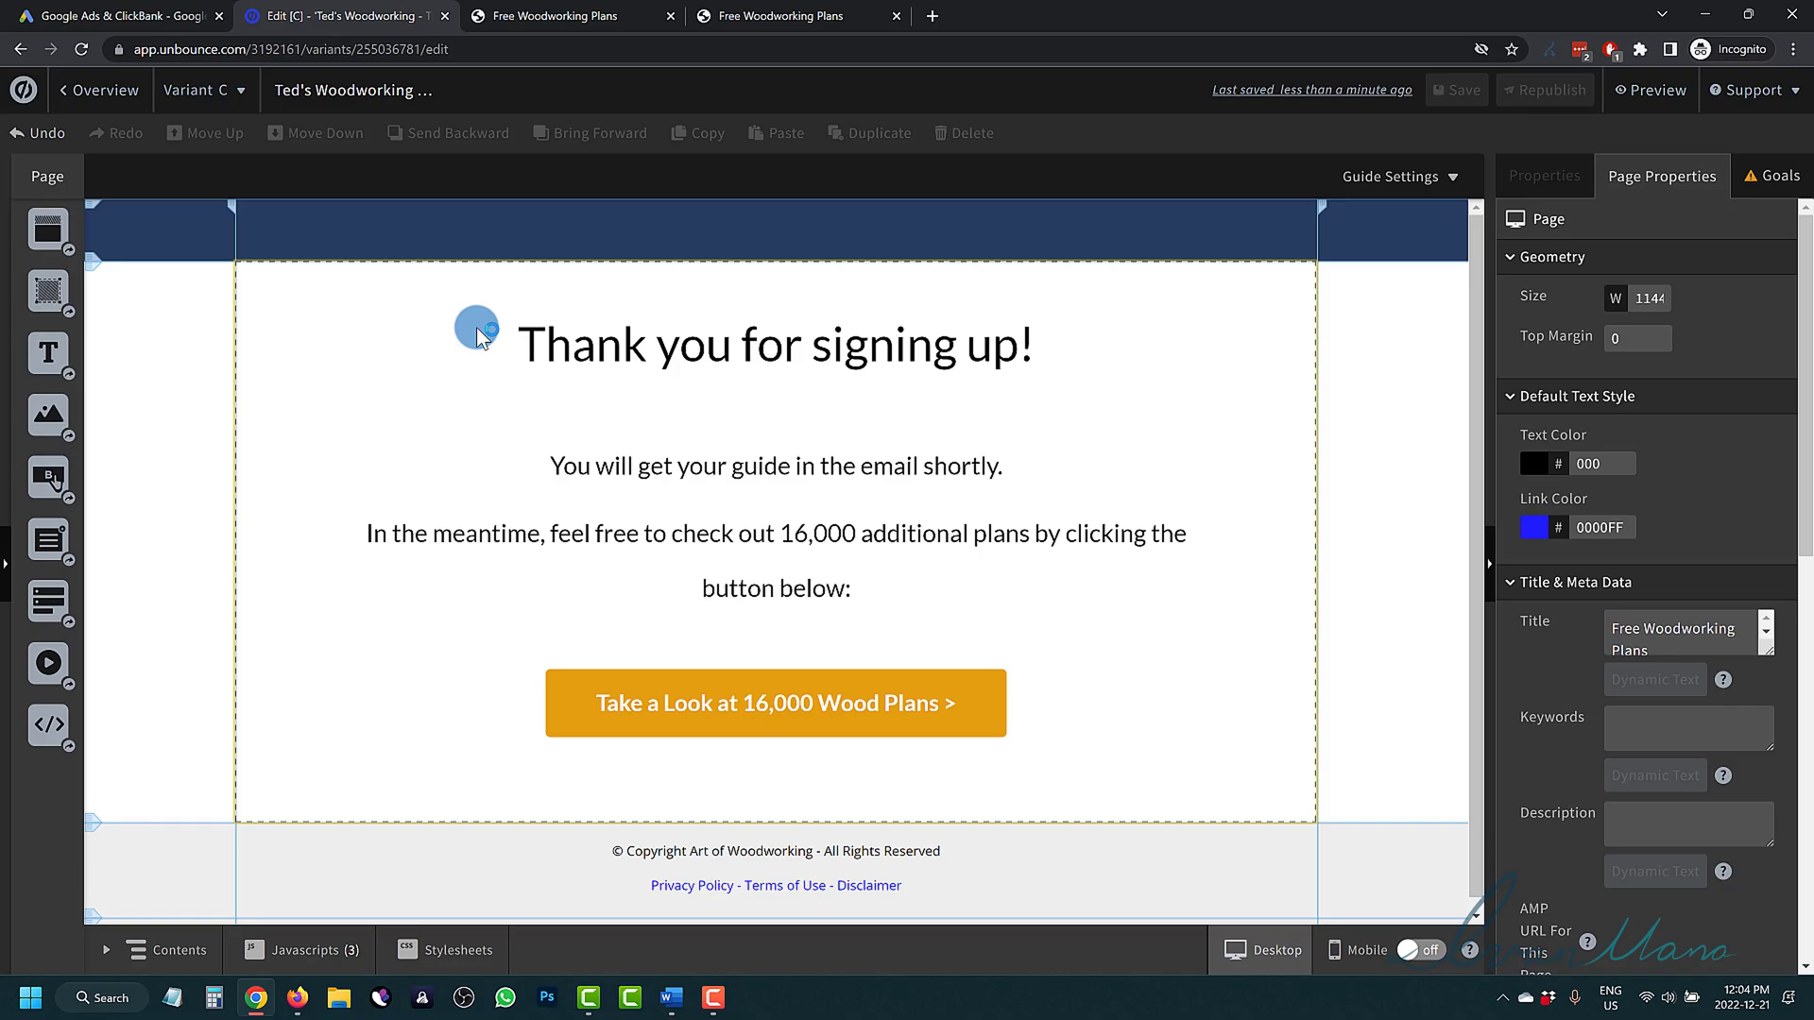
Leave the thank-you page editor, switch to Google Ads and complete the manual Google tag installation instructions
left_click(115, 16)
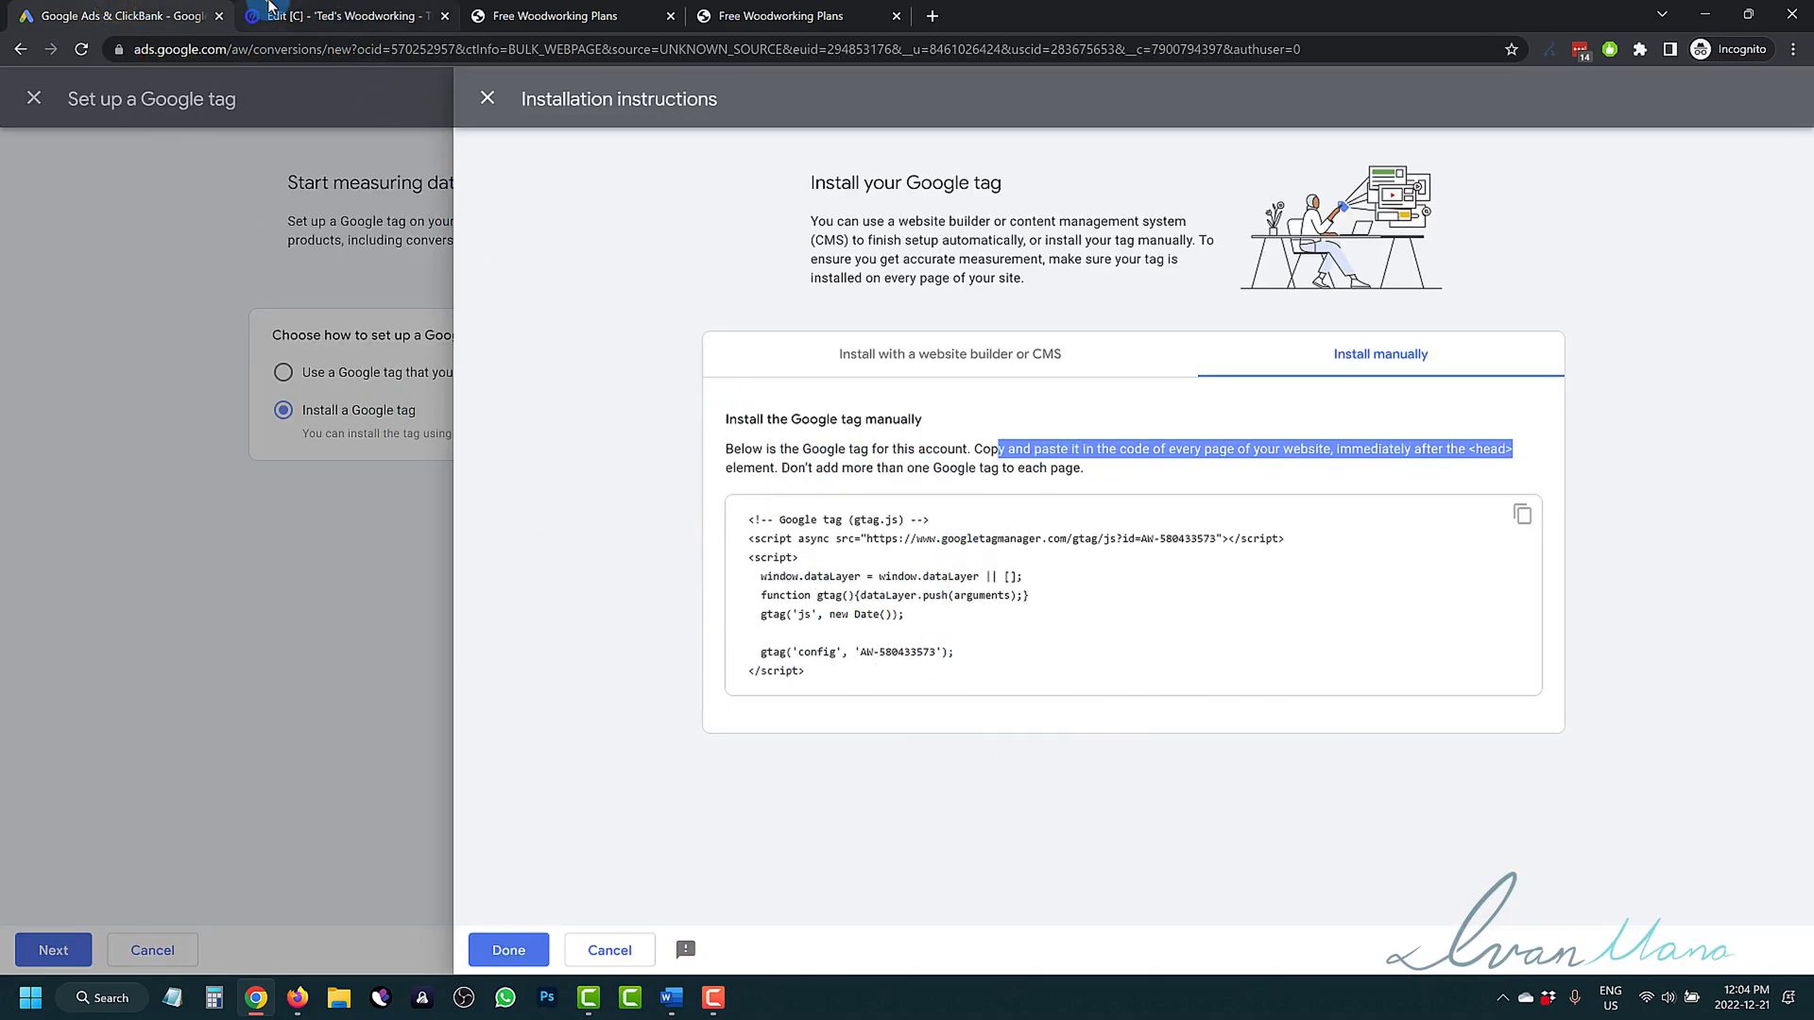
left_click(271, 9)
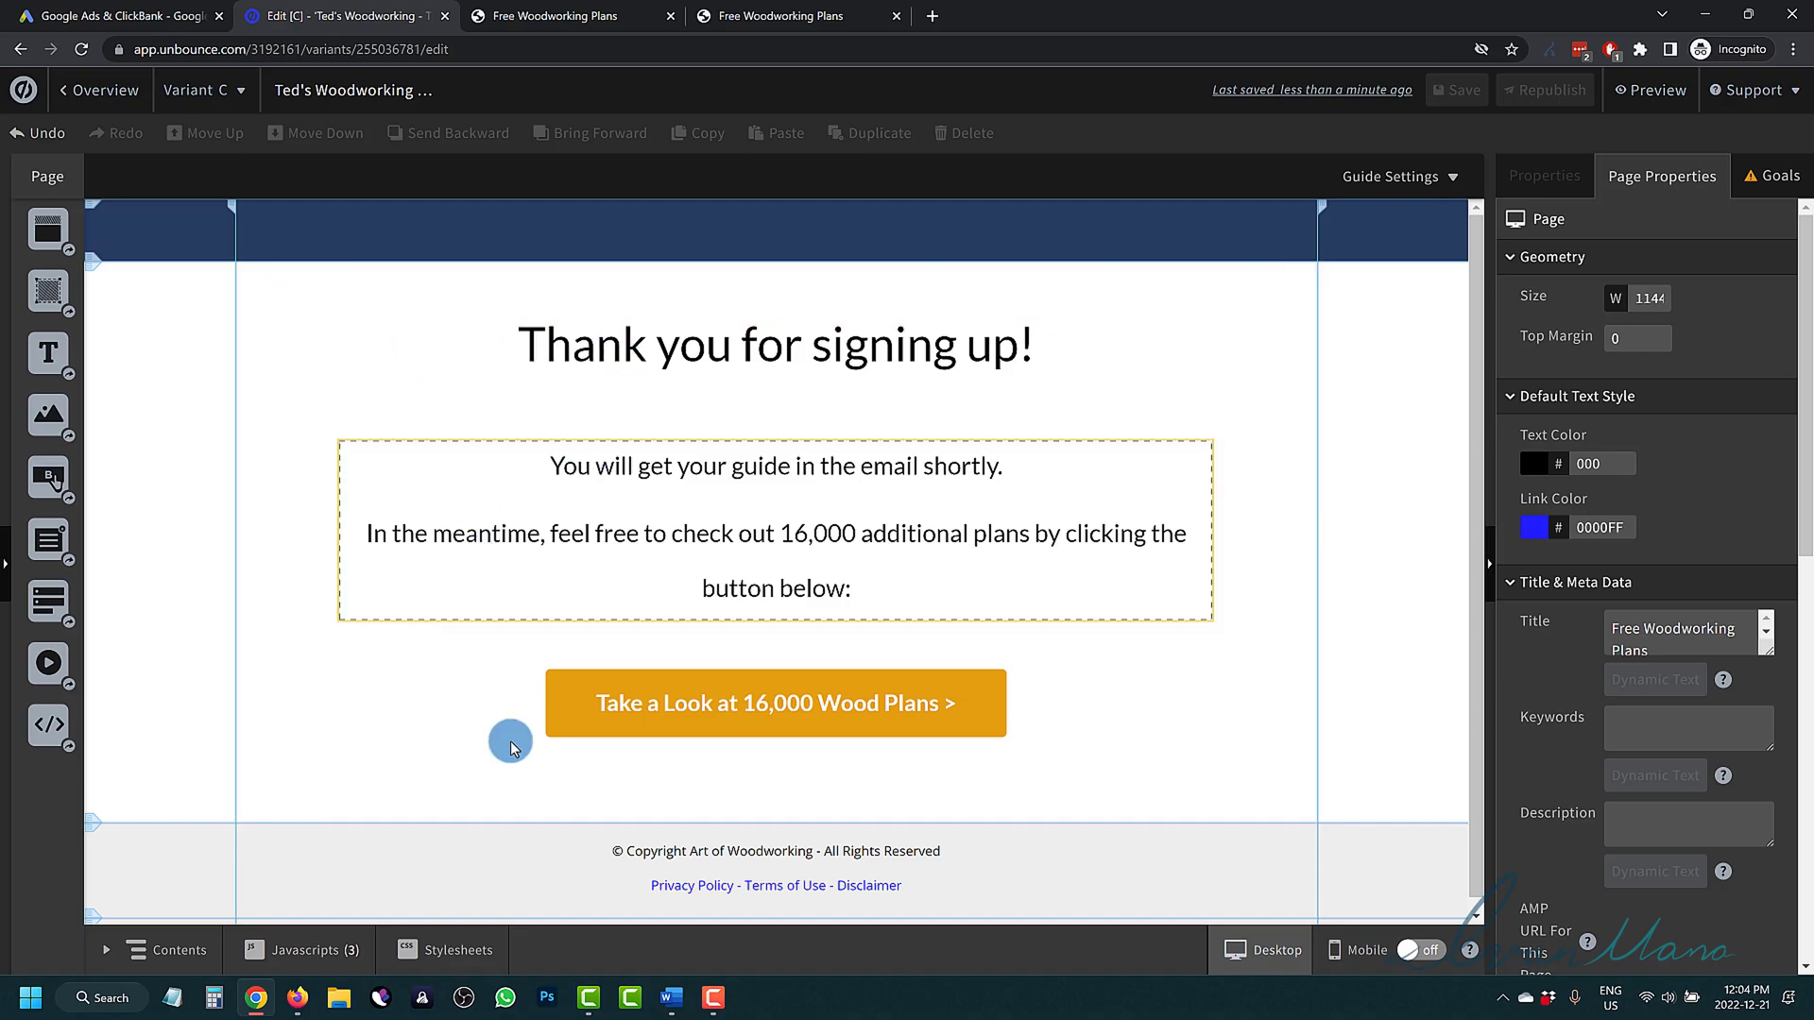
left_click(103, 90)
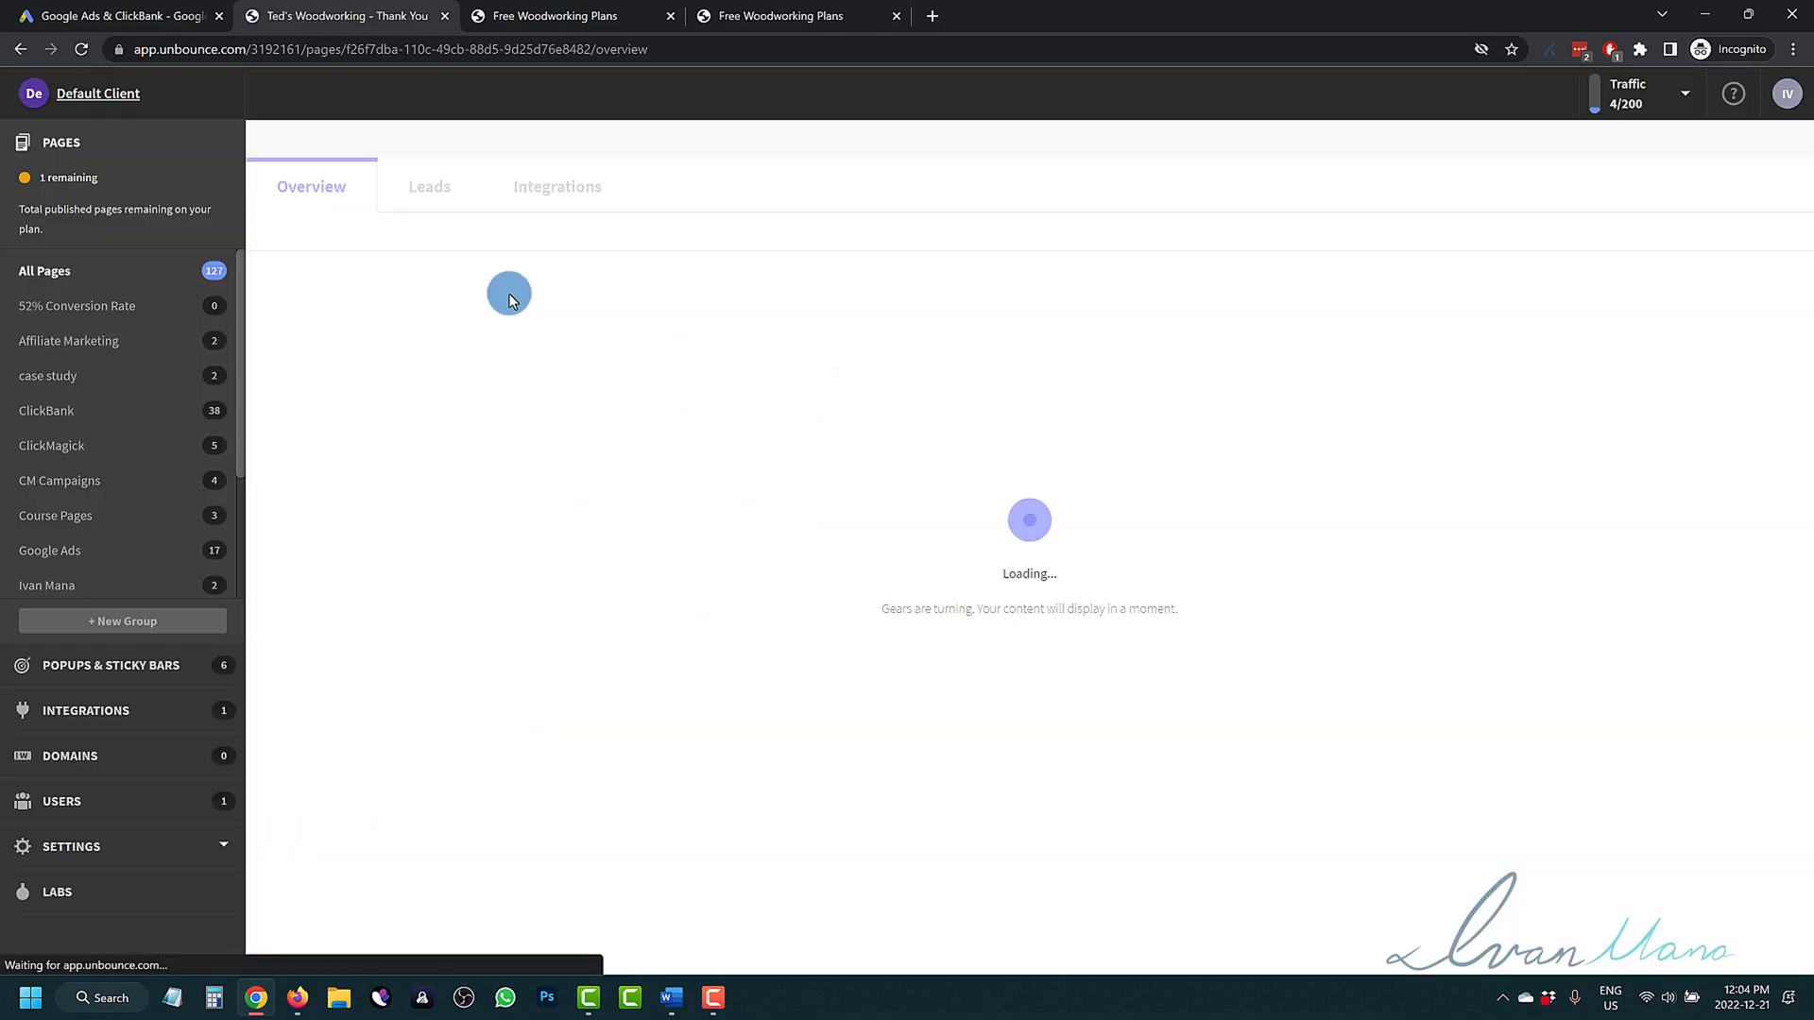
left_click(83, 13)
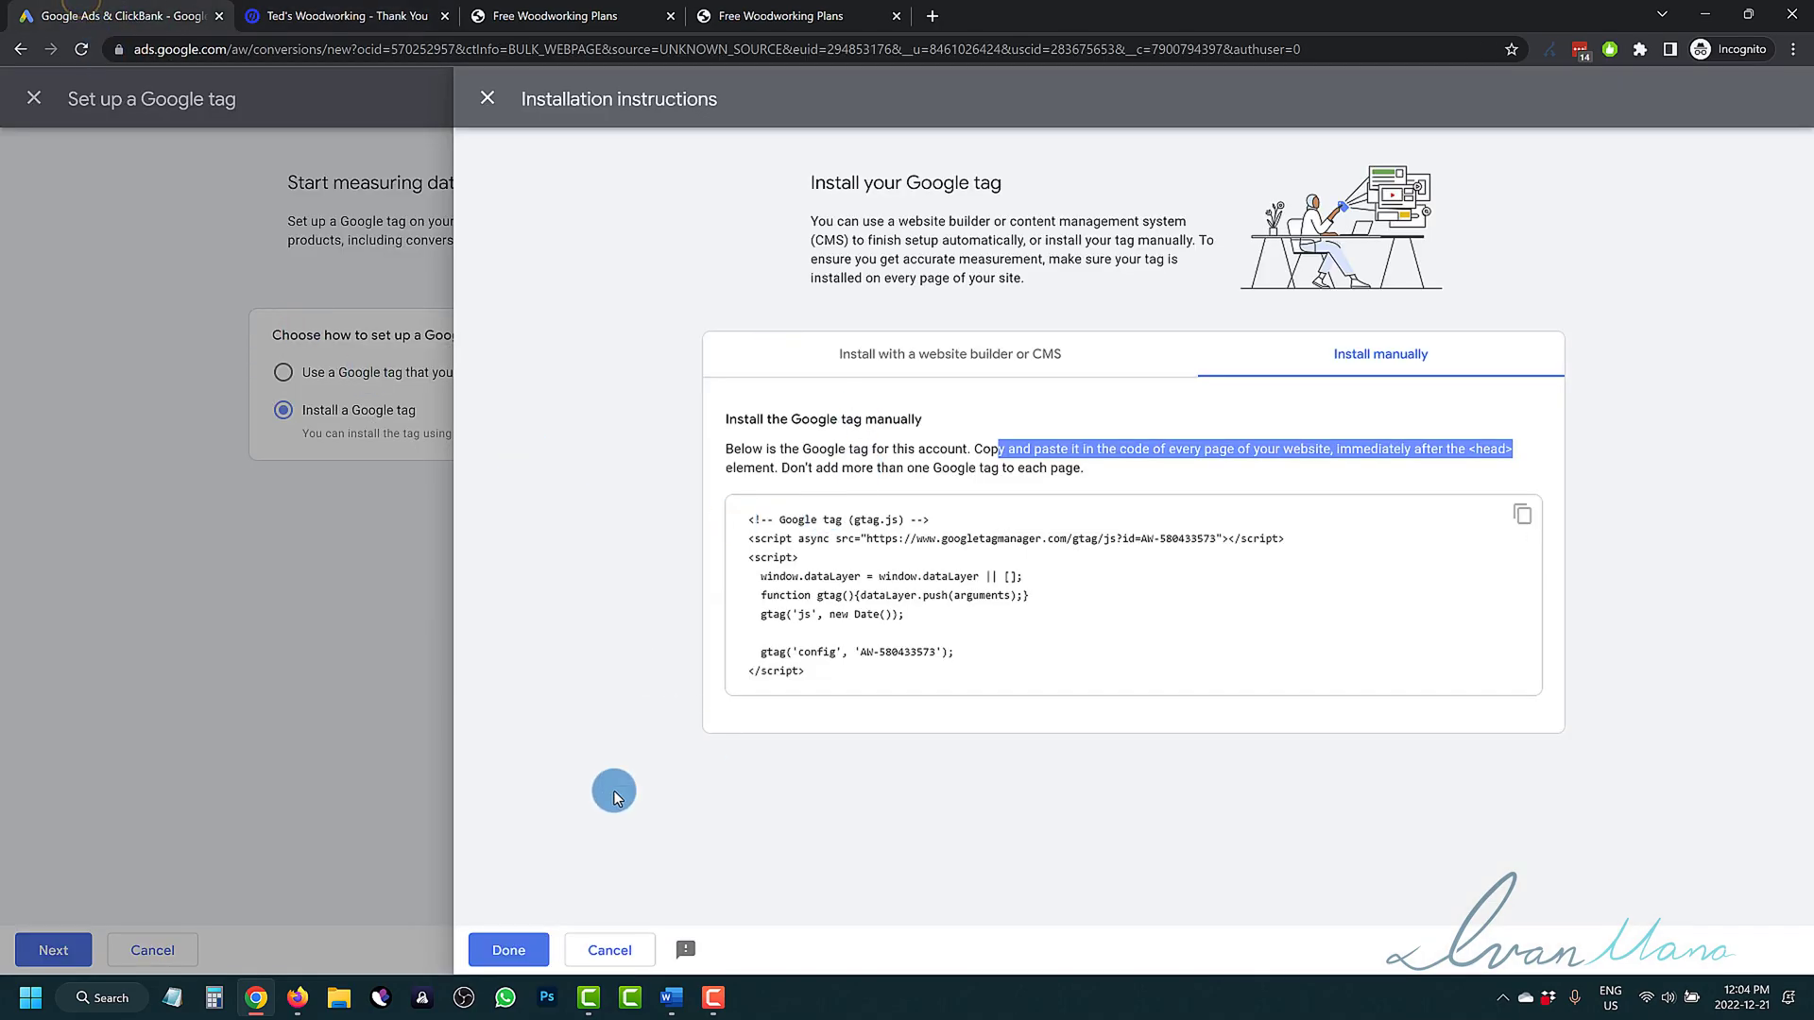
left_click(509, 950)
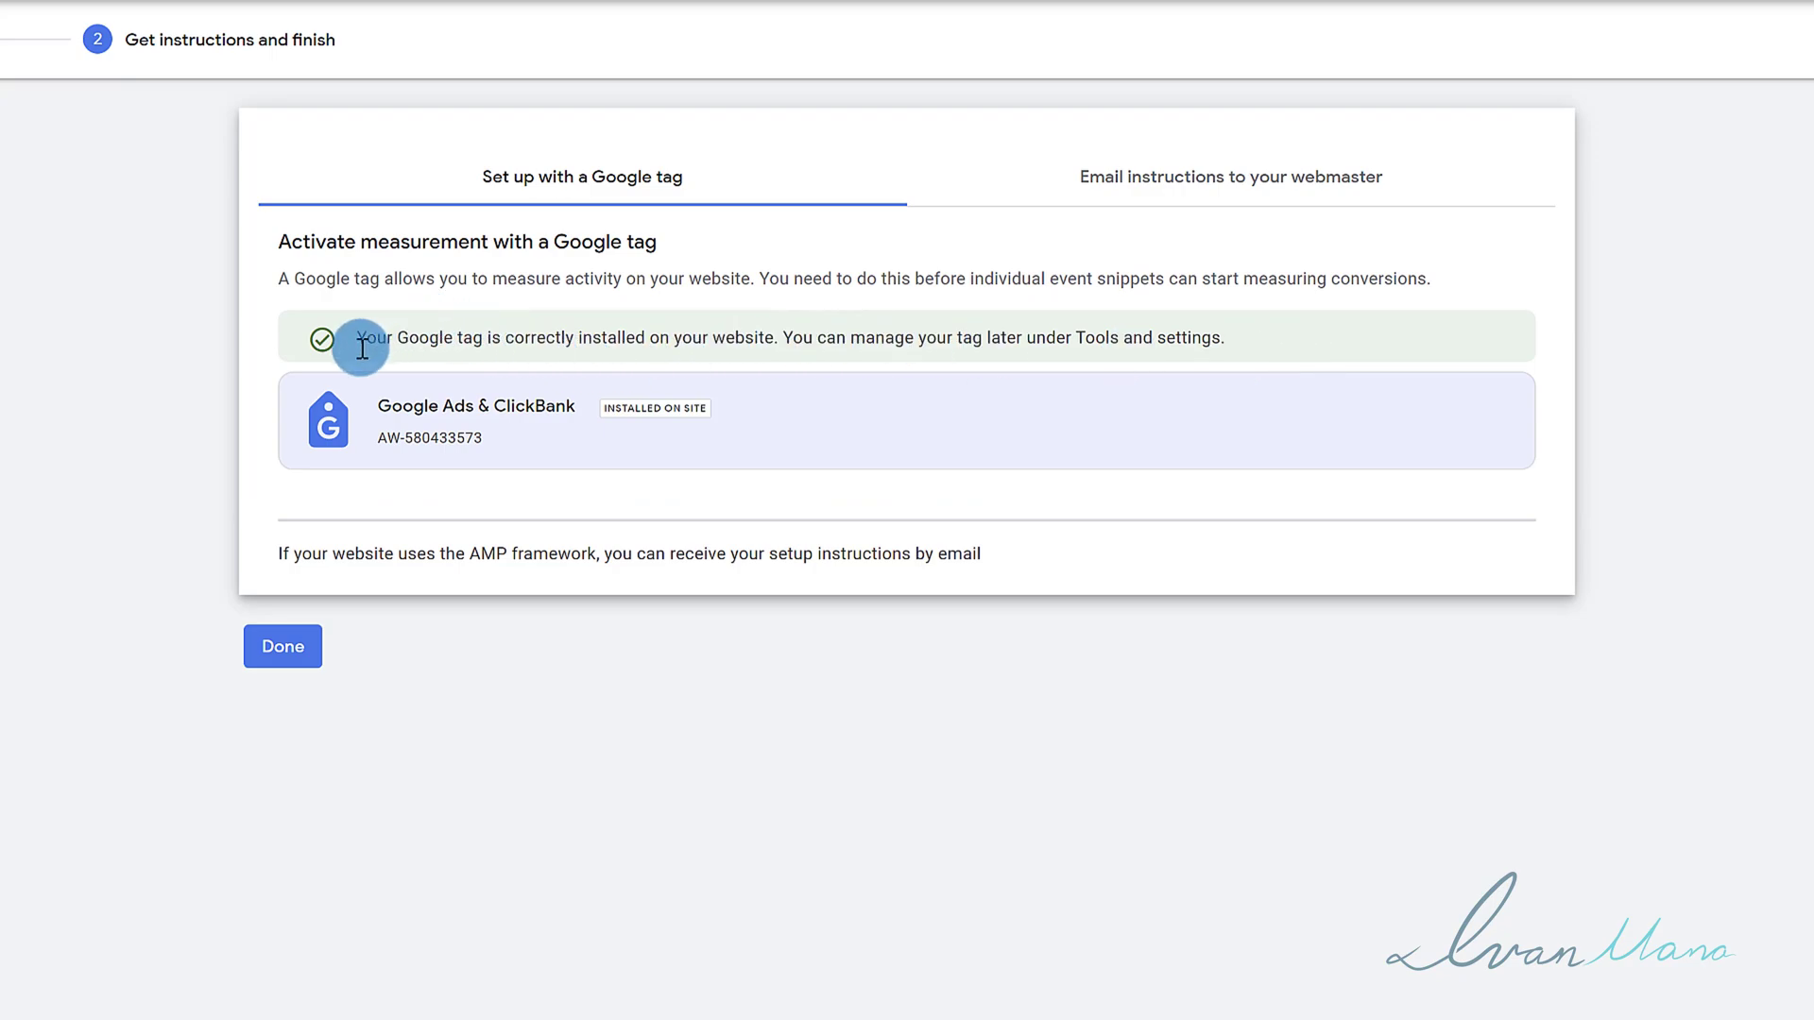
Read the Google tag's installation status for the website on the instructions page
left_click_drag(354, 342, 778, 333)
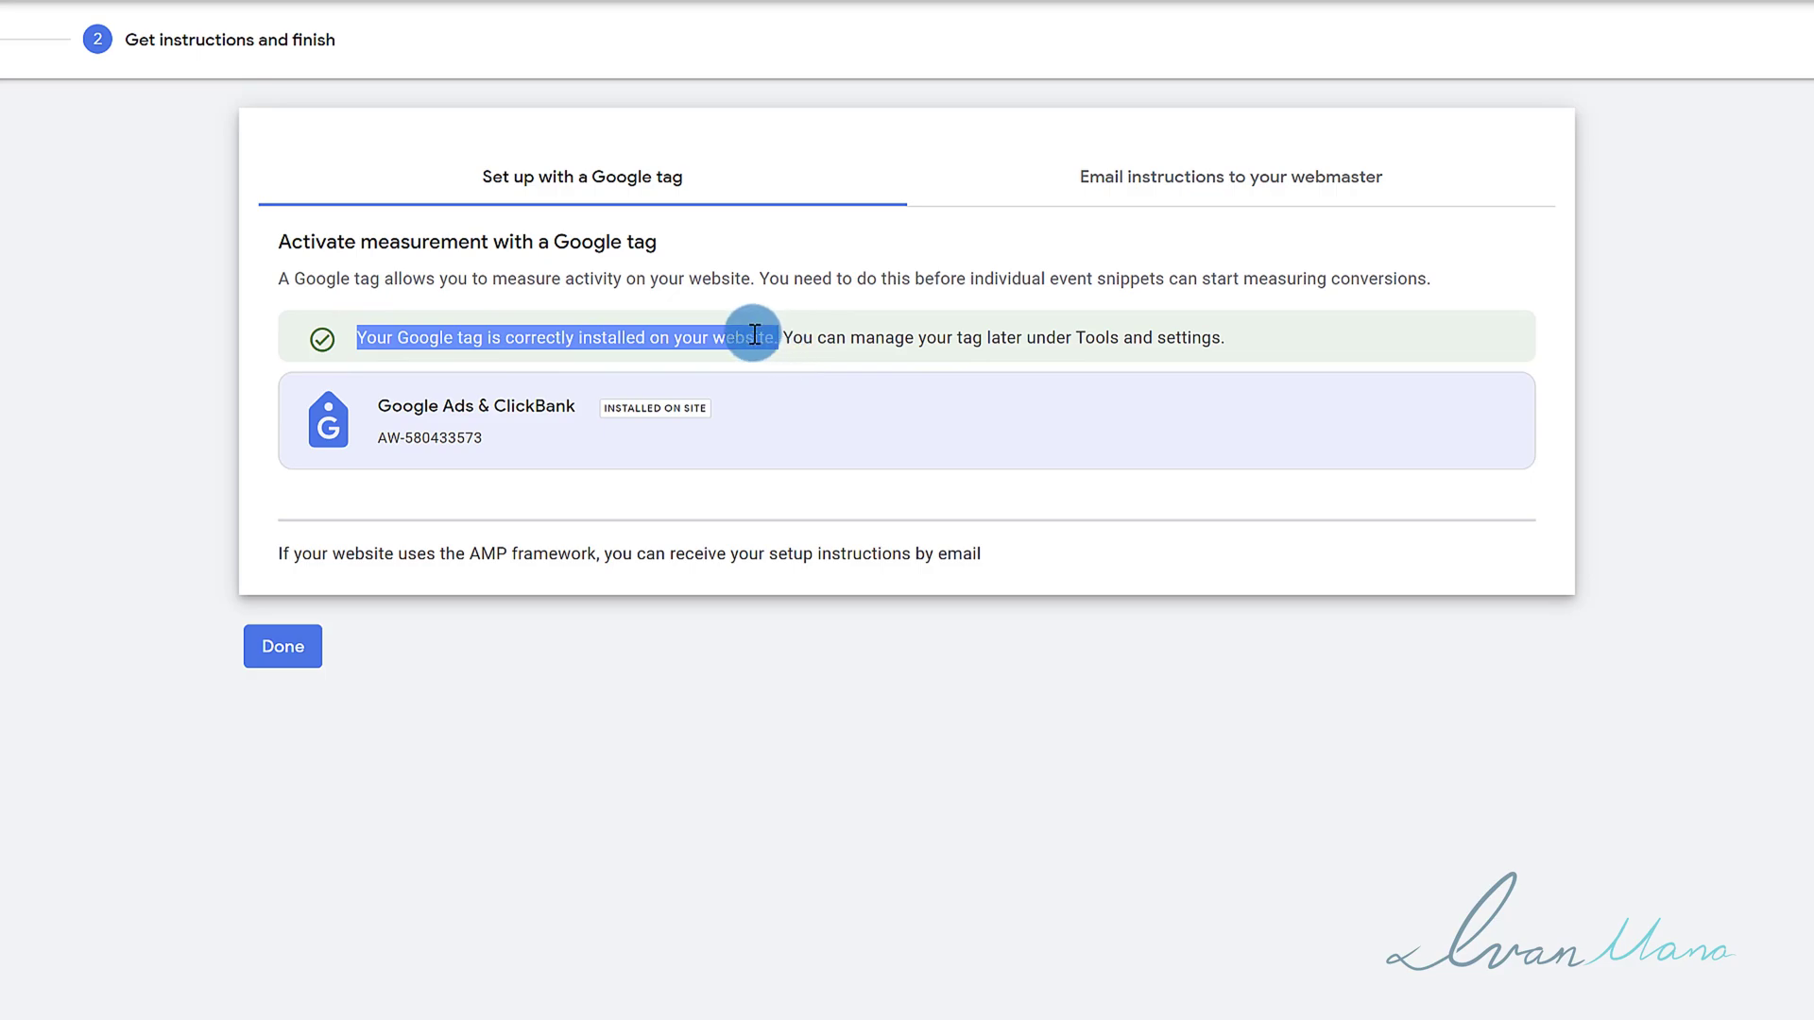
left_click(754, 335)
left_click_drag(699, 406, 706, 401)
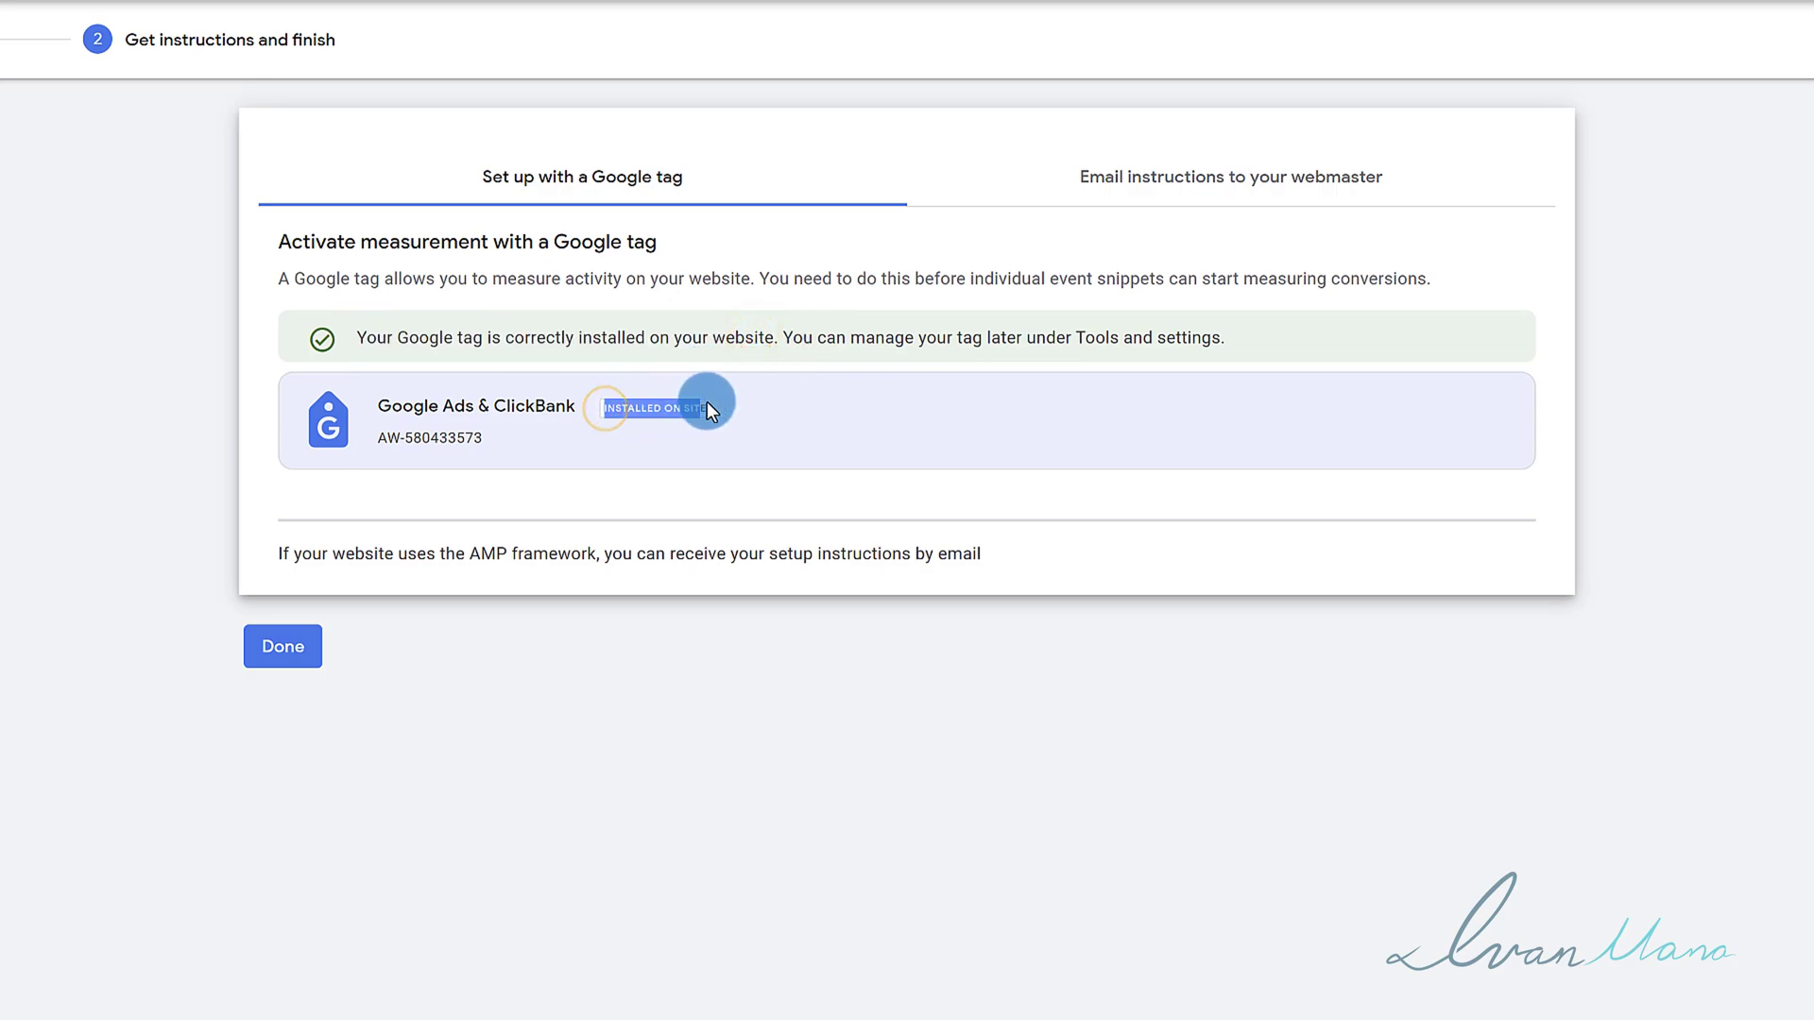
left_click(706, 400)
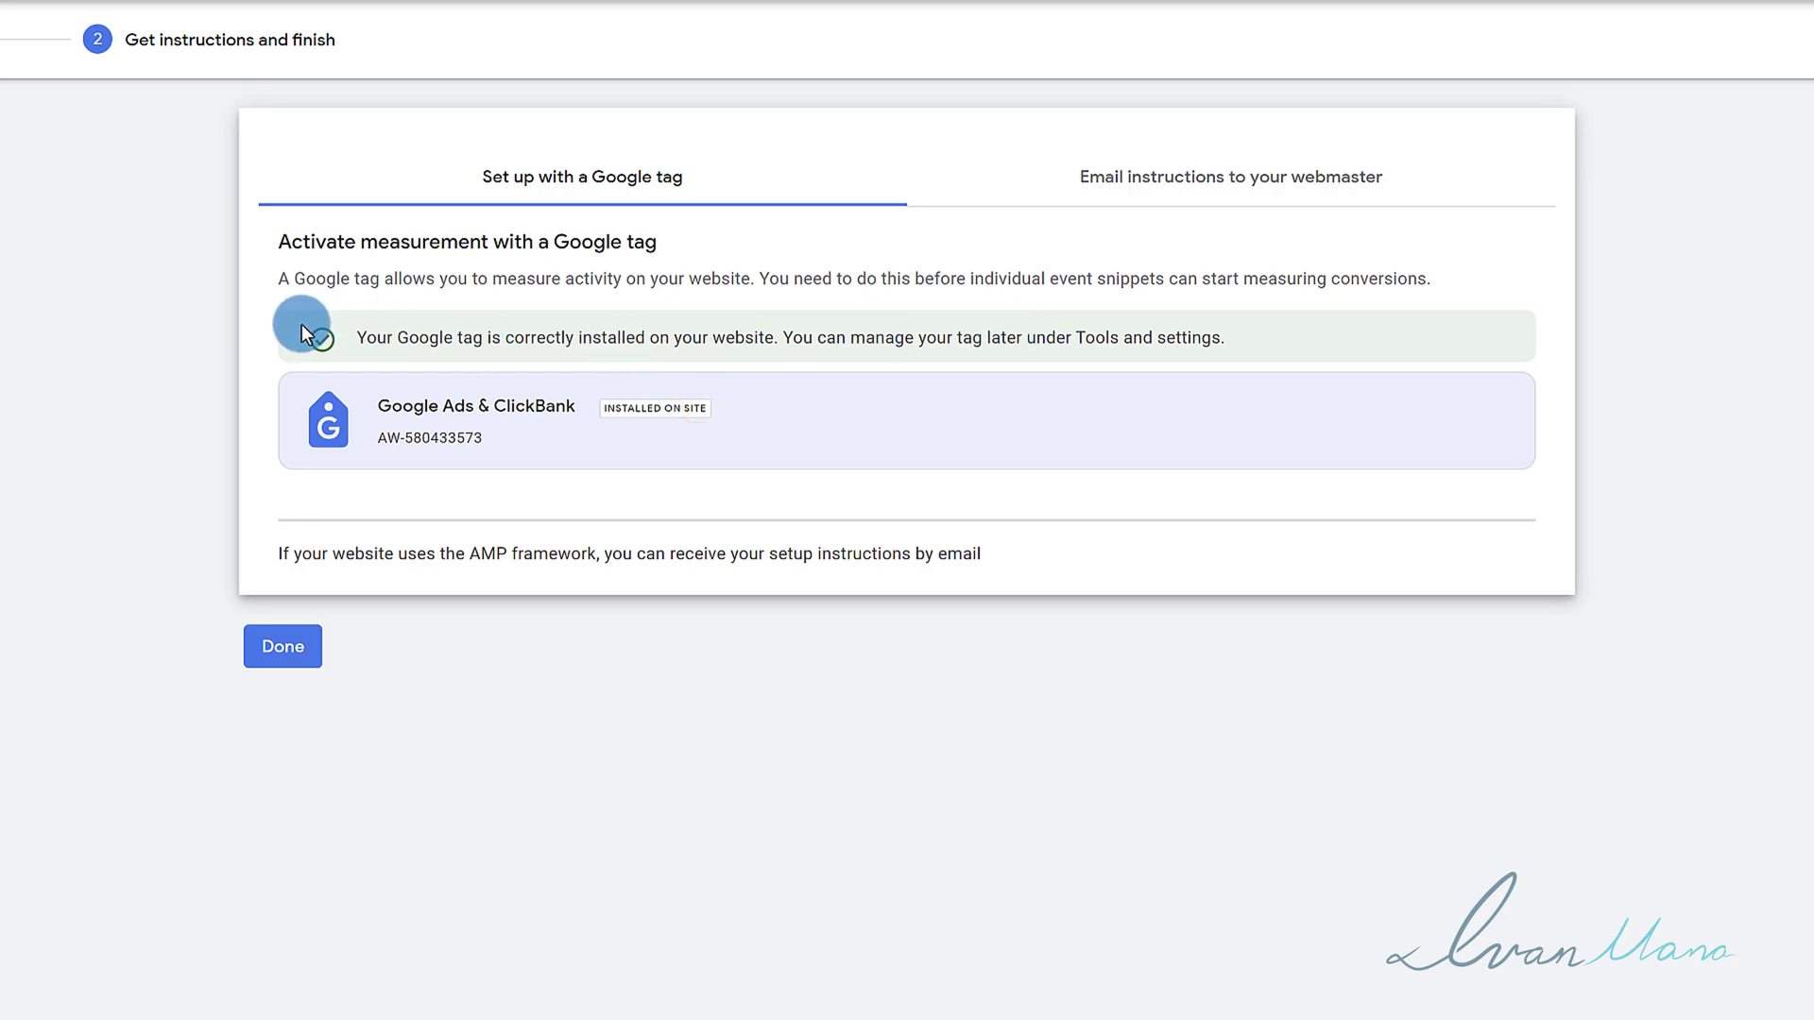
left_click_drag(355, 335, 1303, 356)
left_click(785, 357)
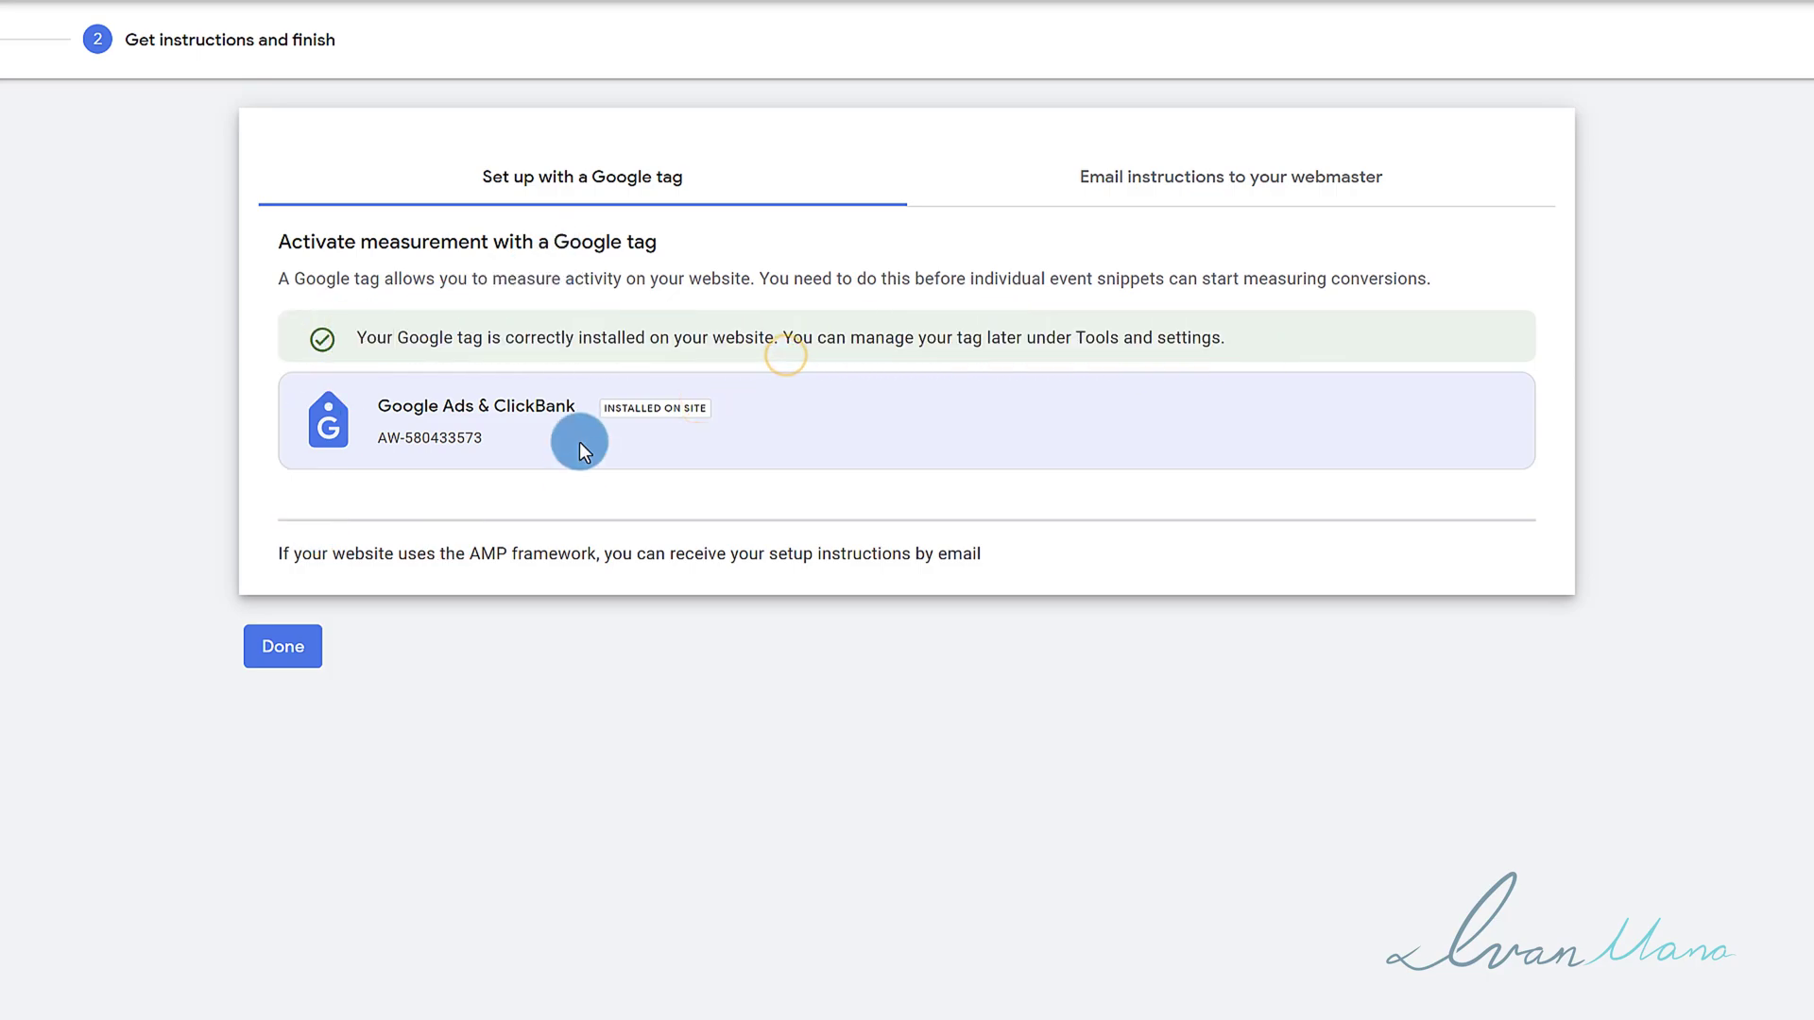
Finish the conversion setup and open the Submit lead form conversion action's settings for editing
left_click(290, 667)
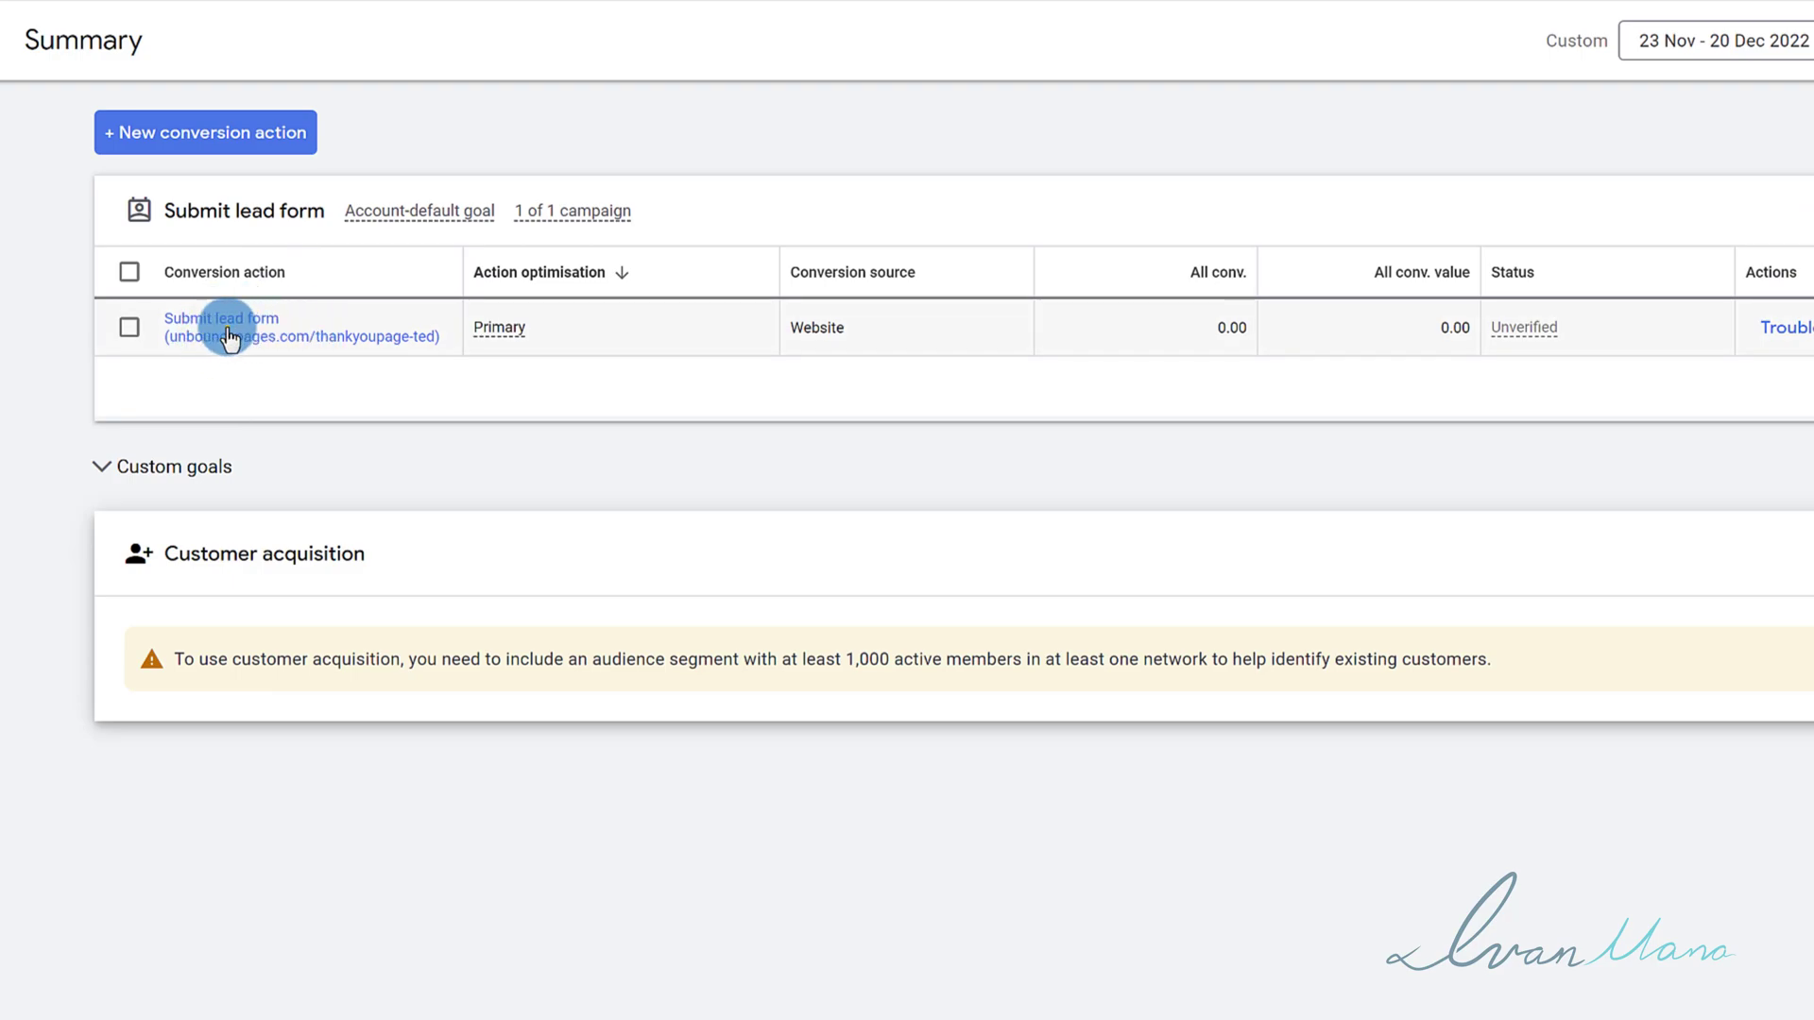
left_click(228, 332)
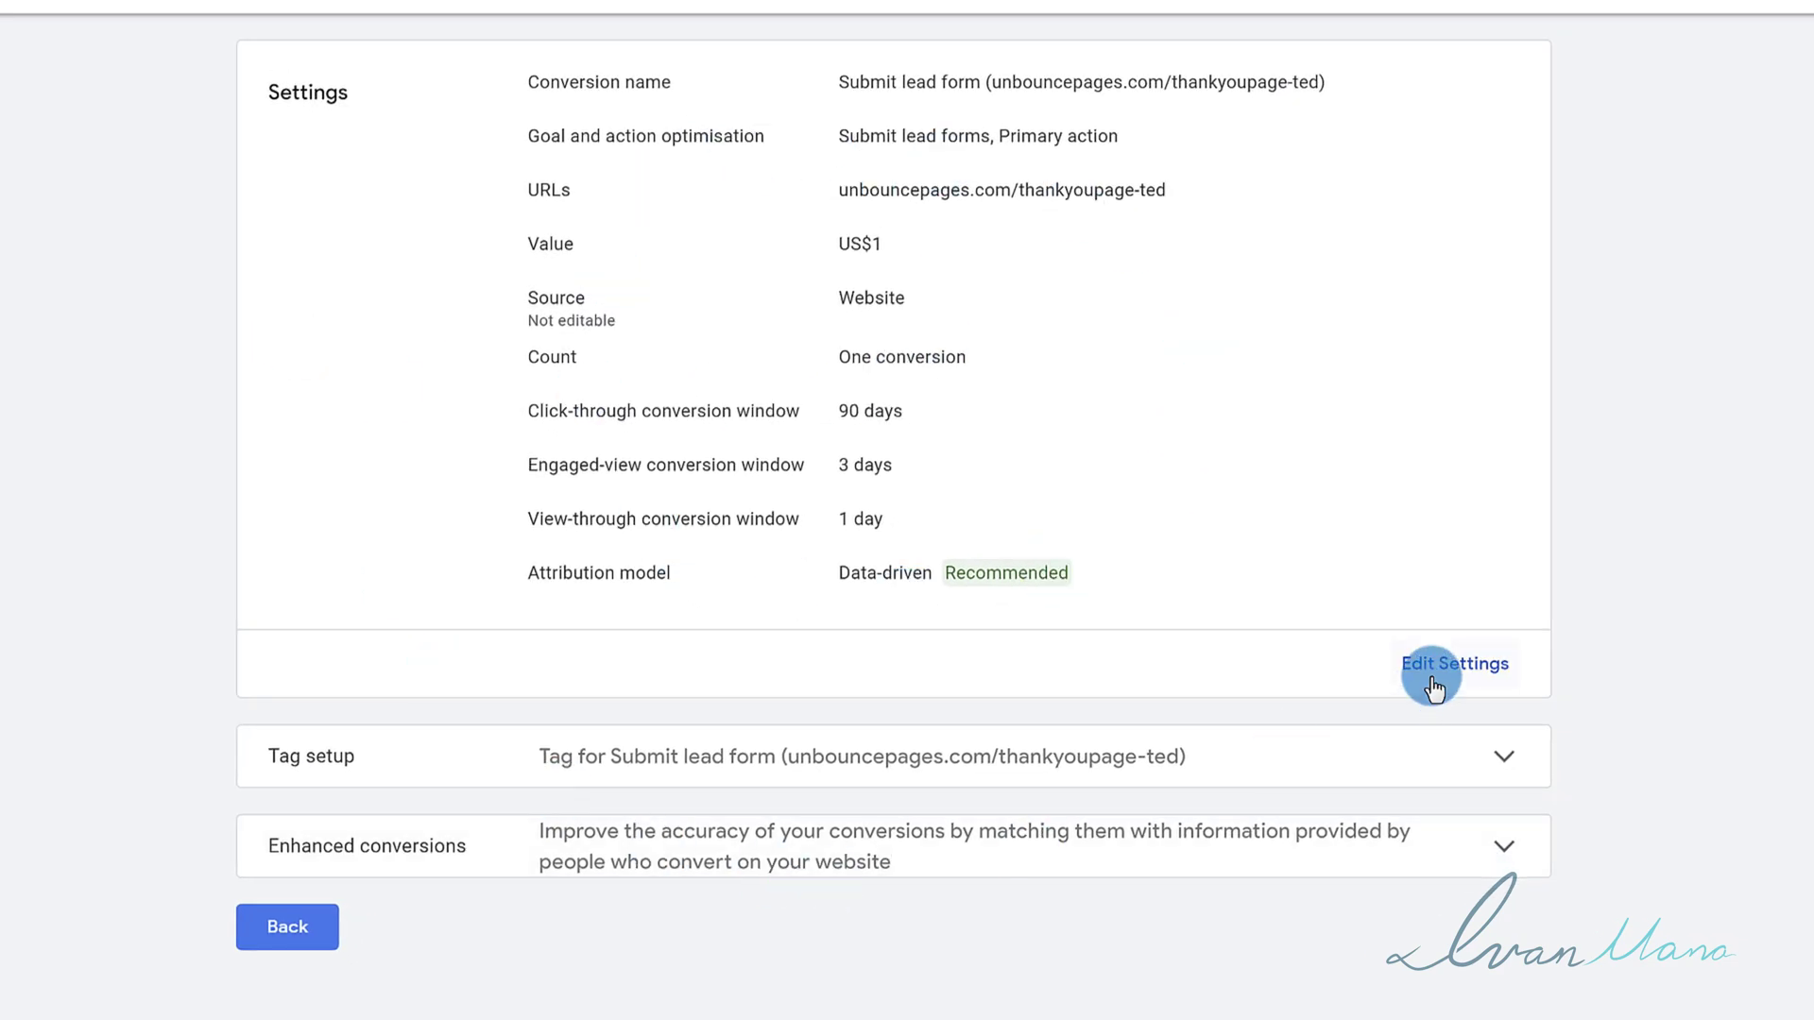
left_click(1433, 682)
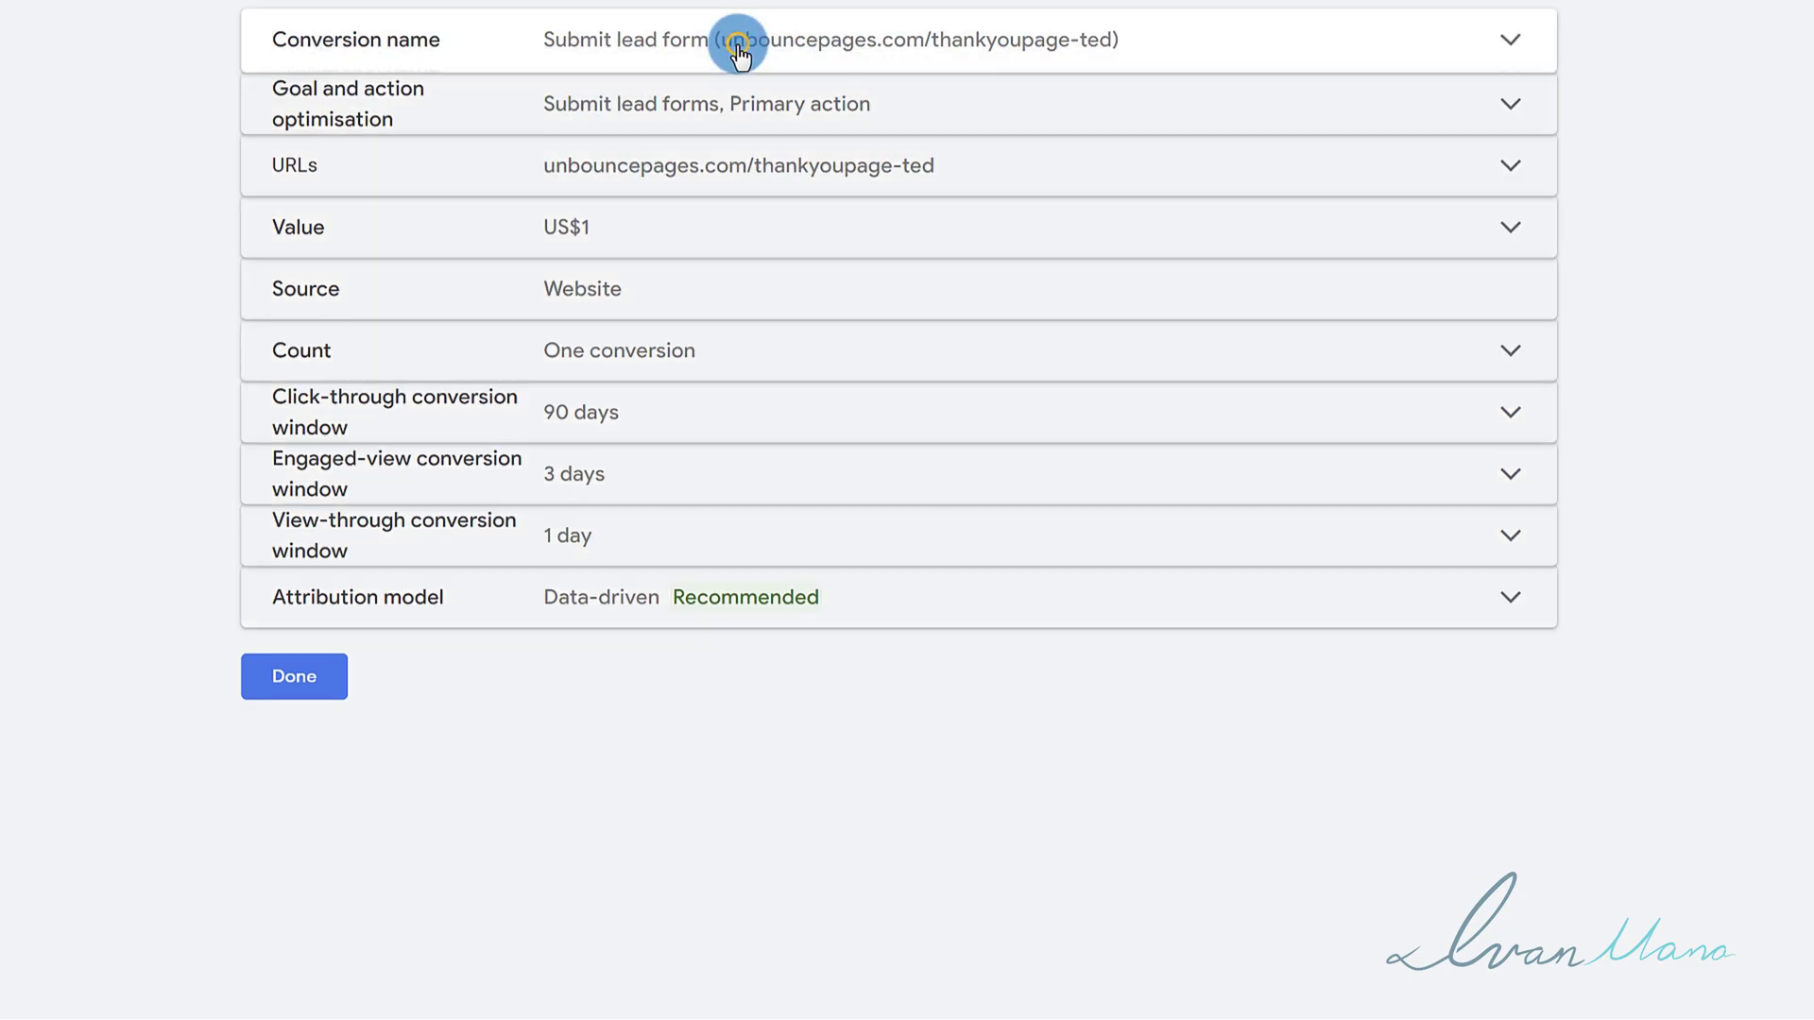
Examine the editable conversion name of the Submit lead form action, leaving it without saving
left_click(740, 42)
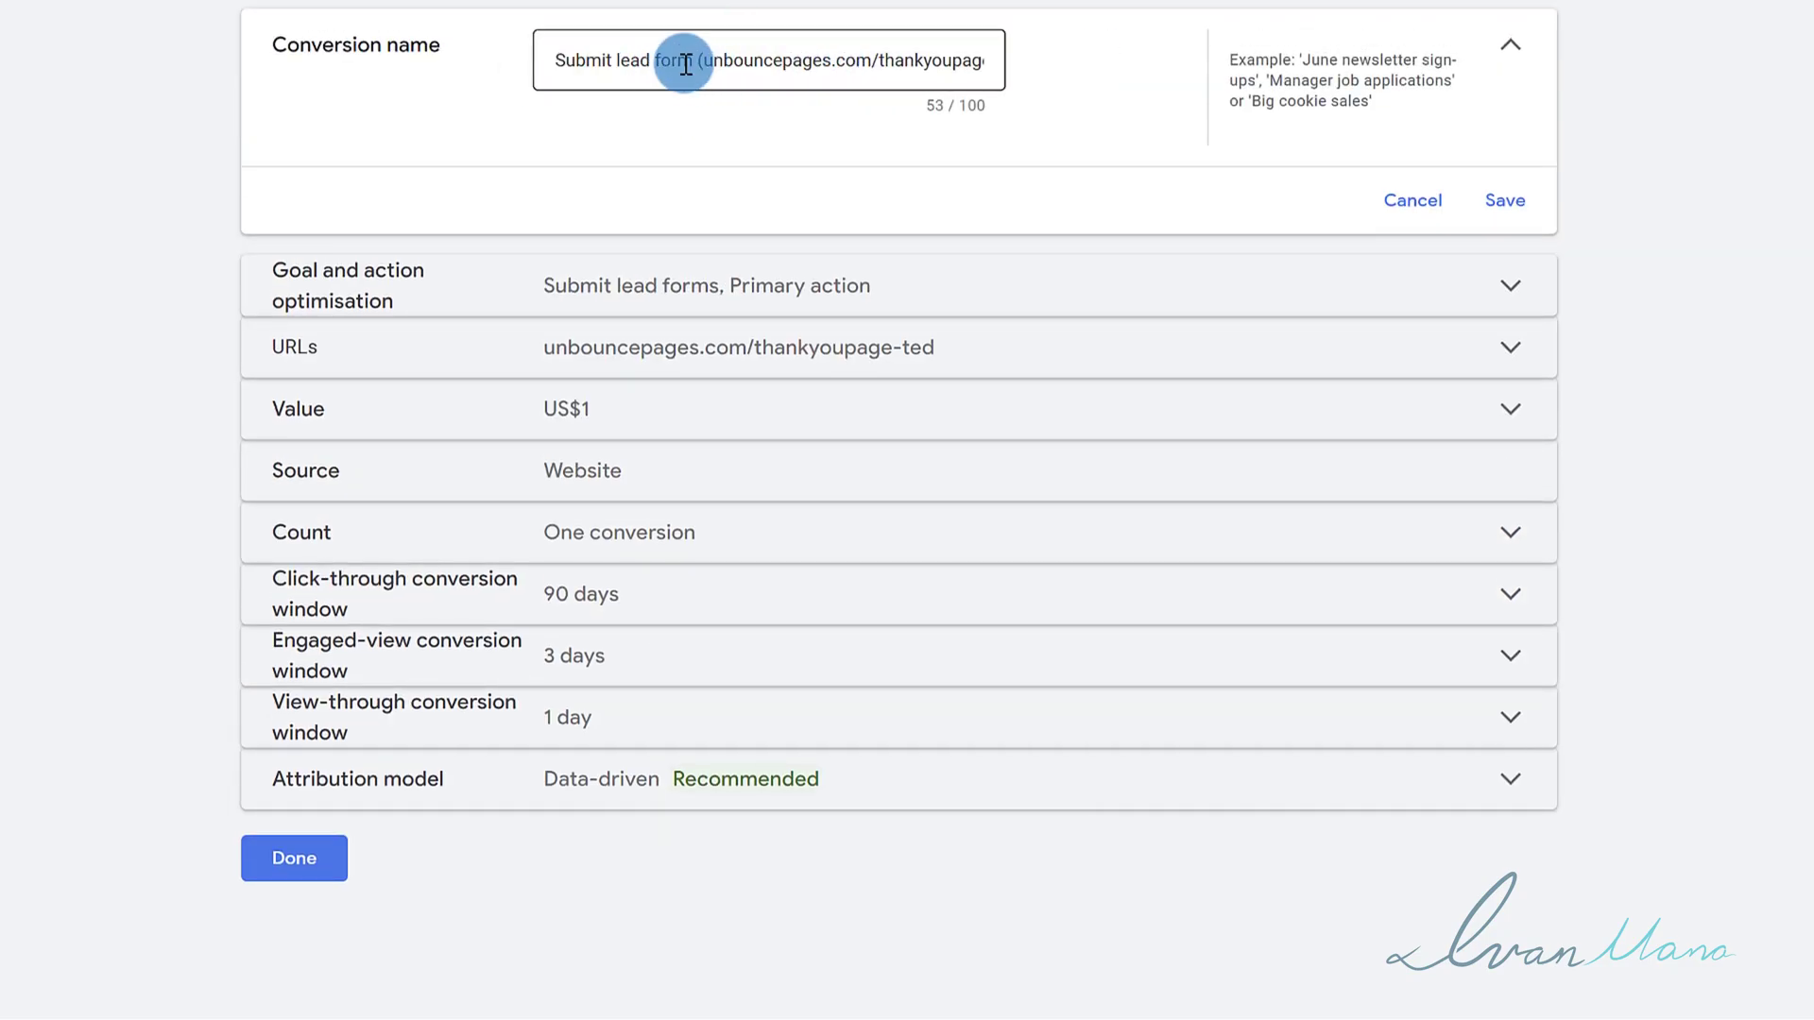
left_click(767, 63)
left_click_drag(824, 62, 1103, 61)
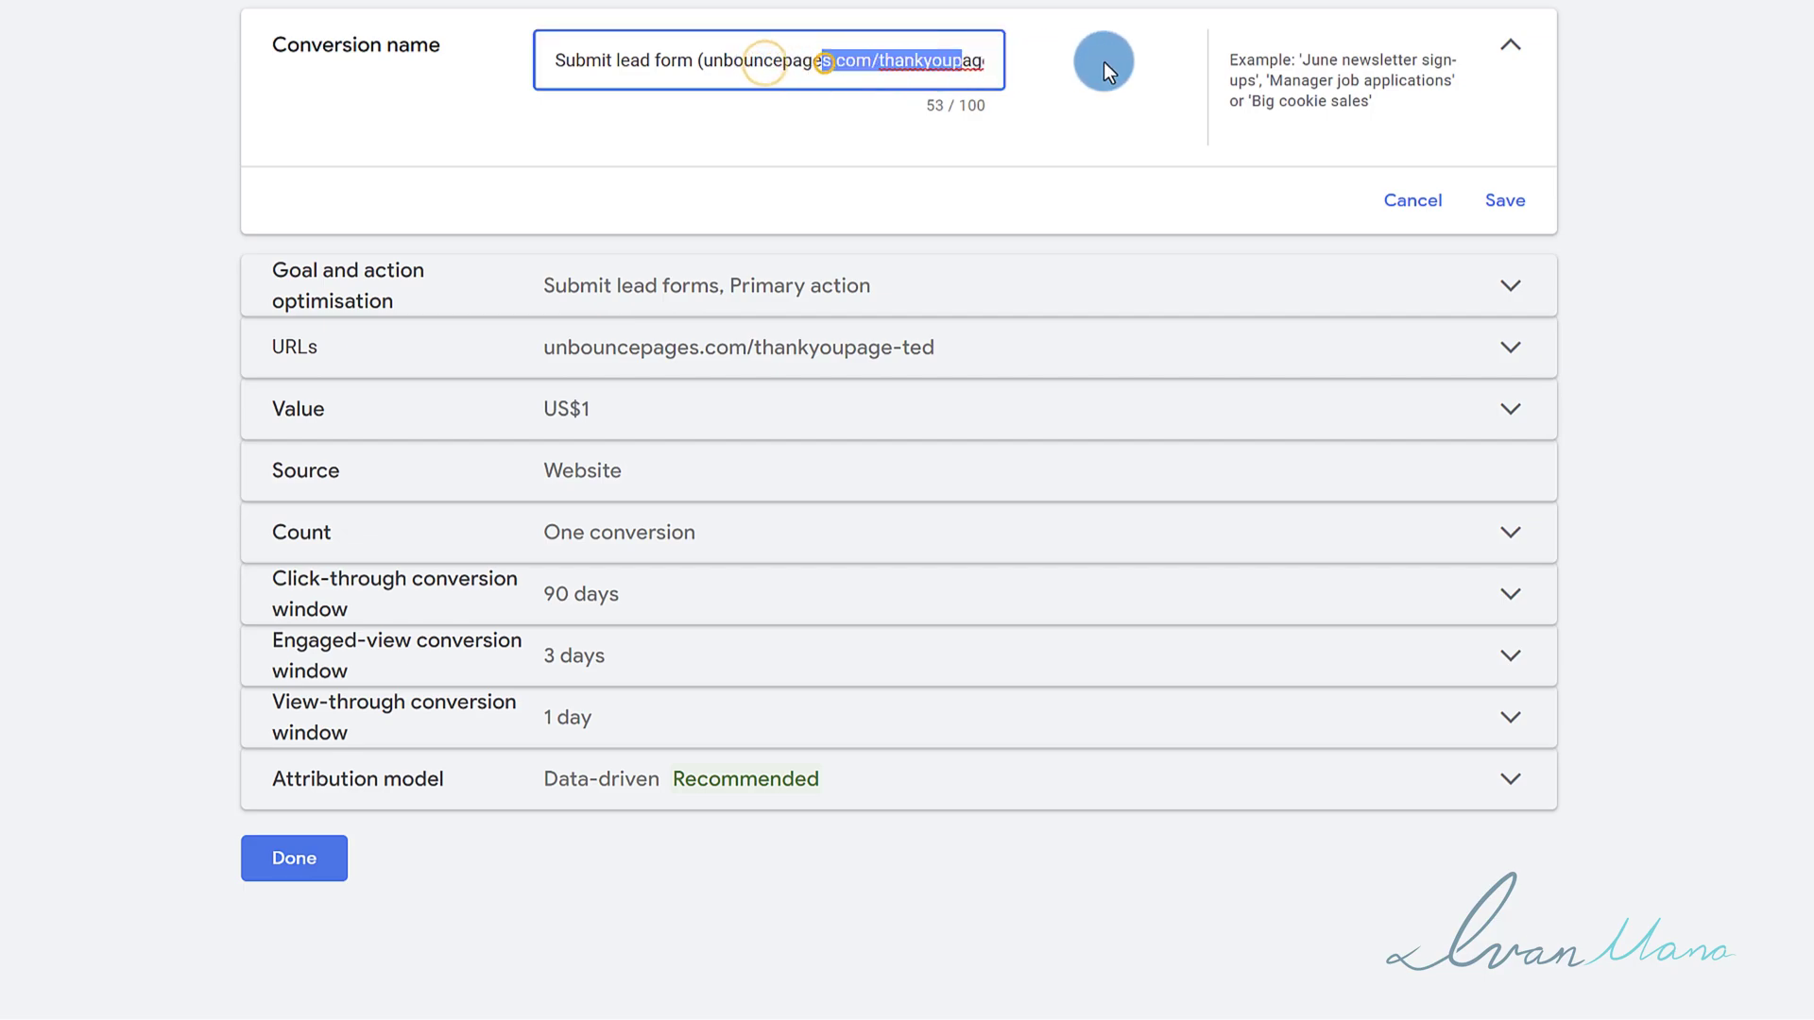
left_click(877, 61)
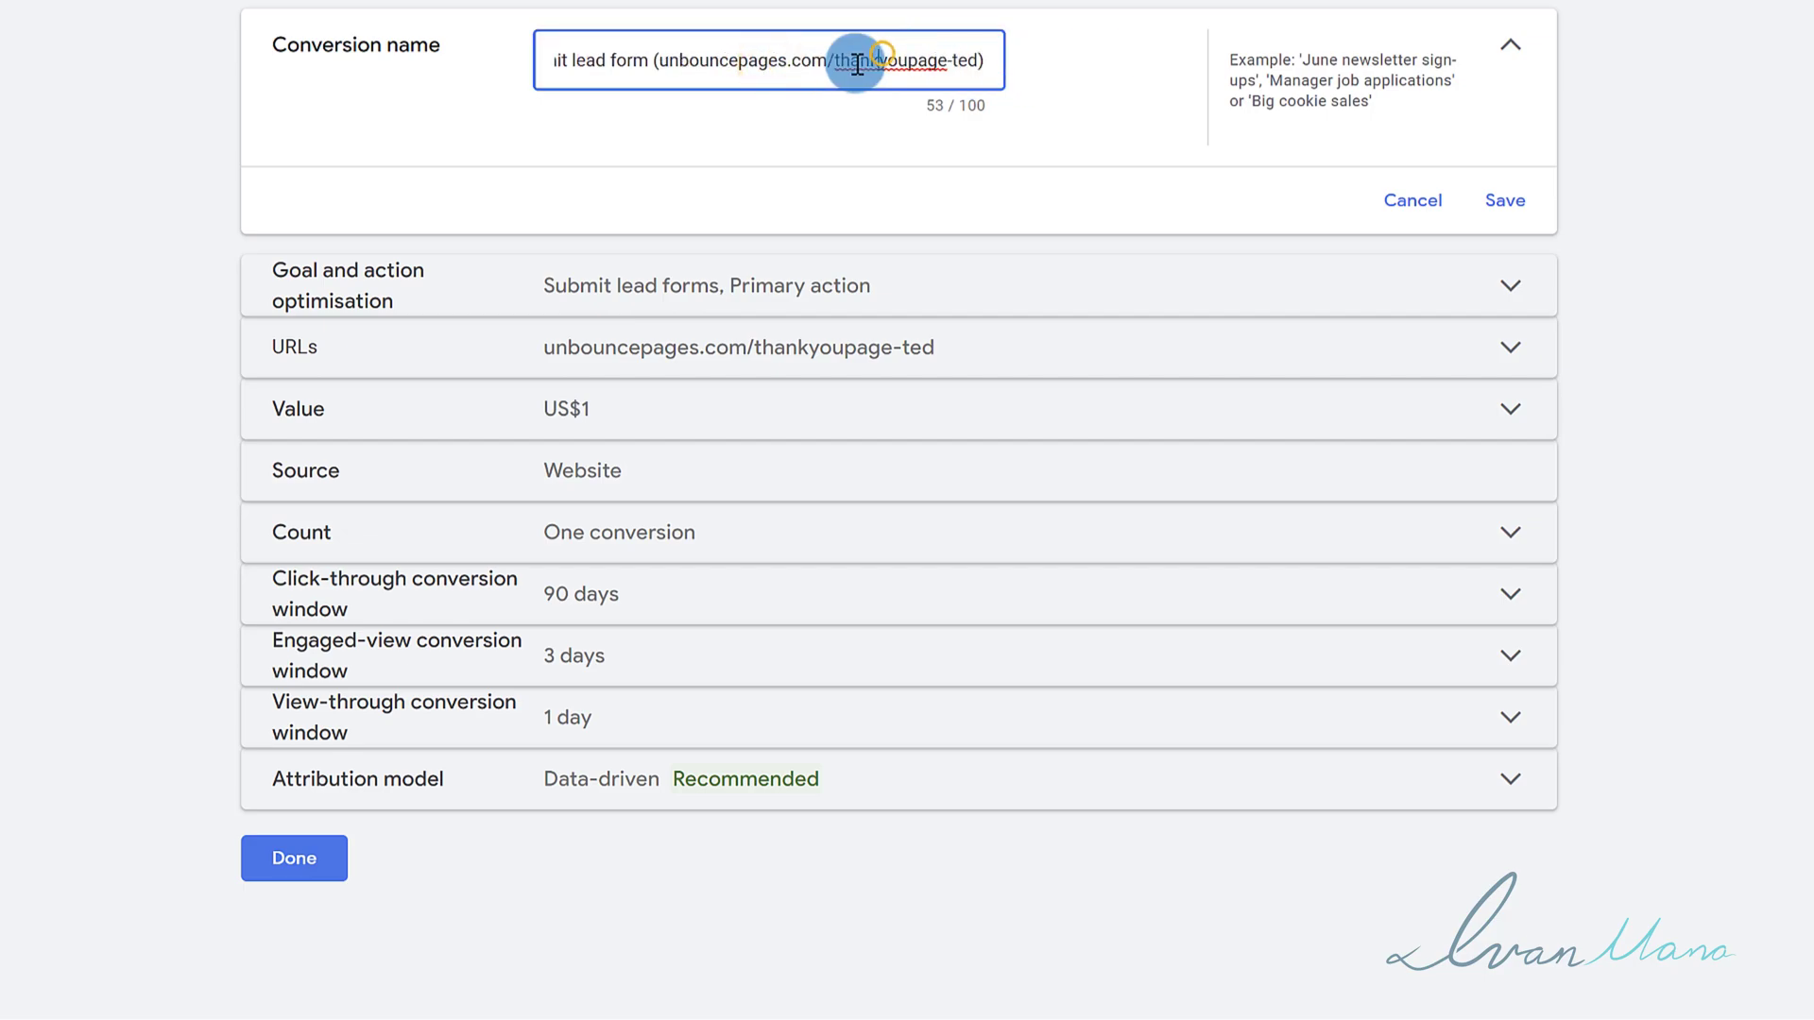
left_click(652, 52)
left_click_drag(654, 59, 542, 59)
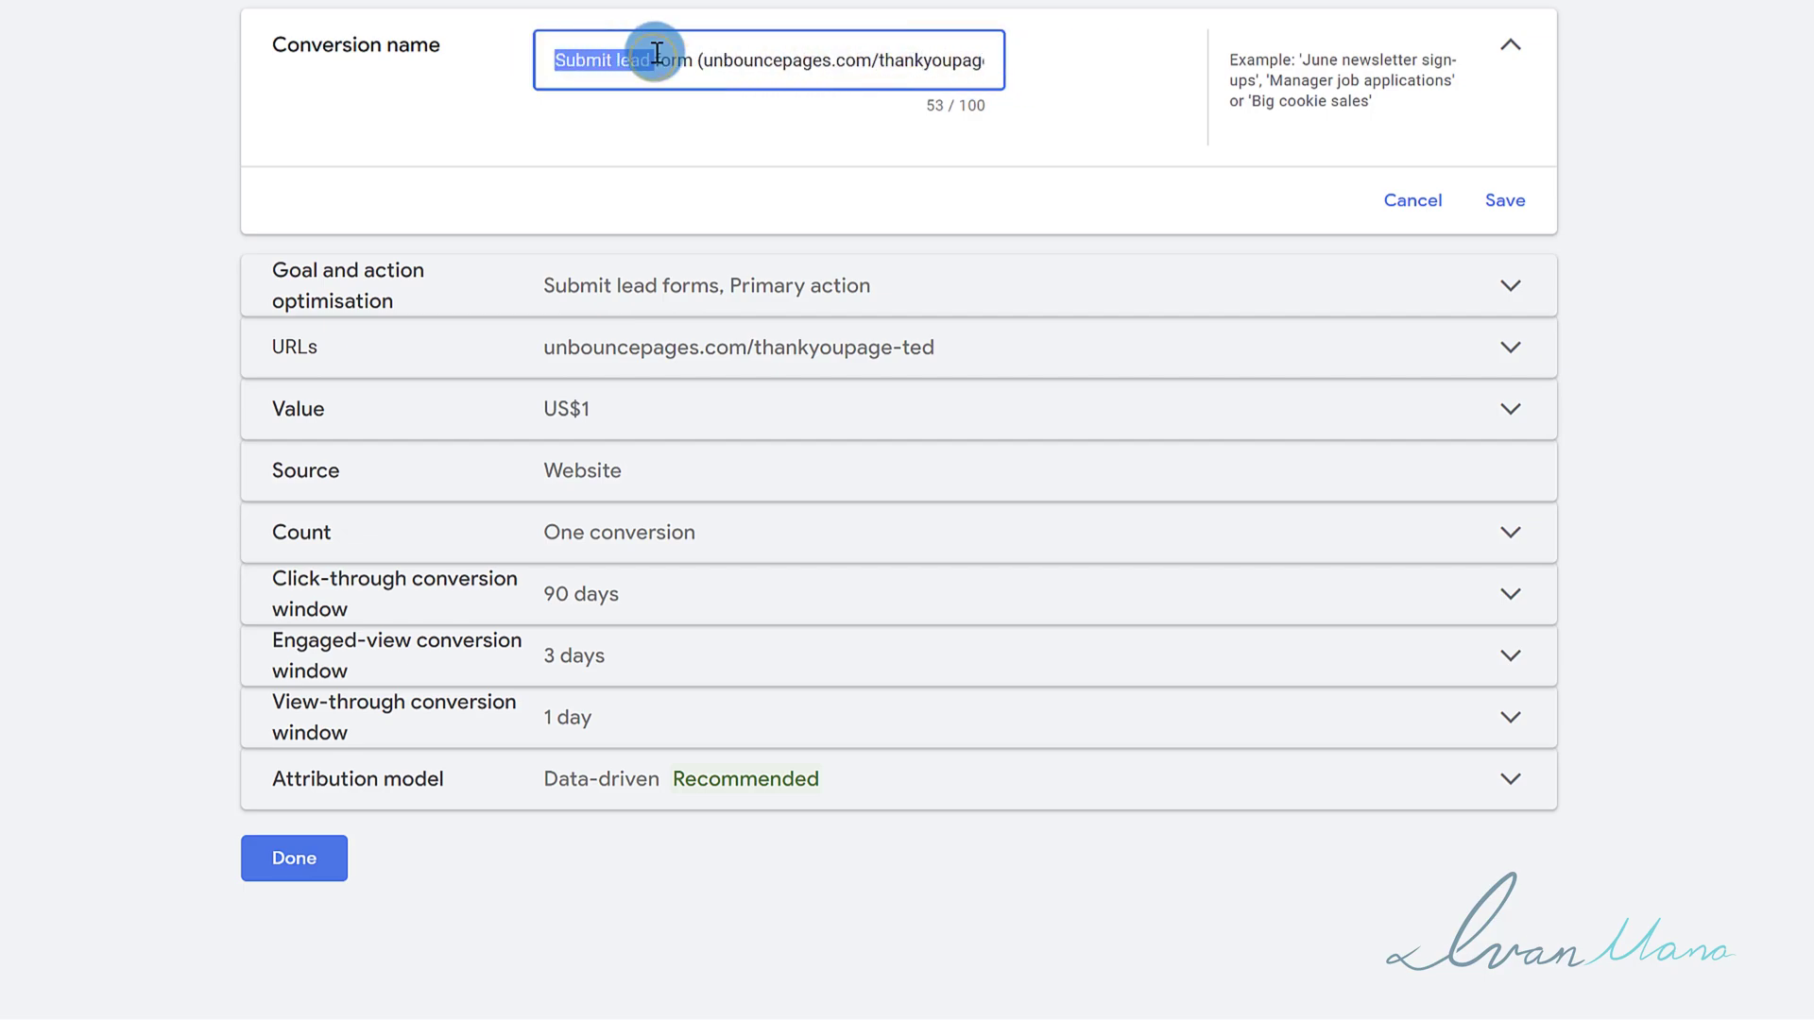
left_click(1382, 197)
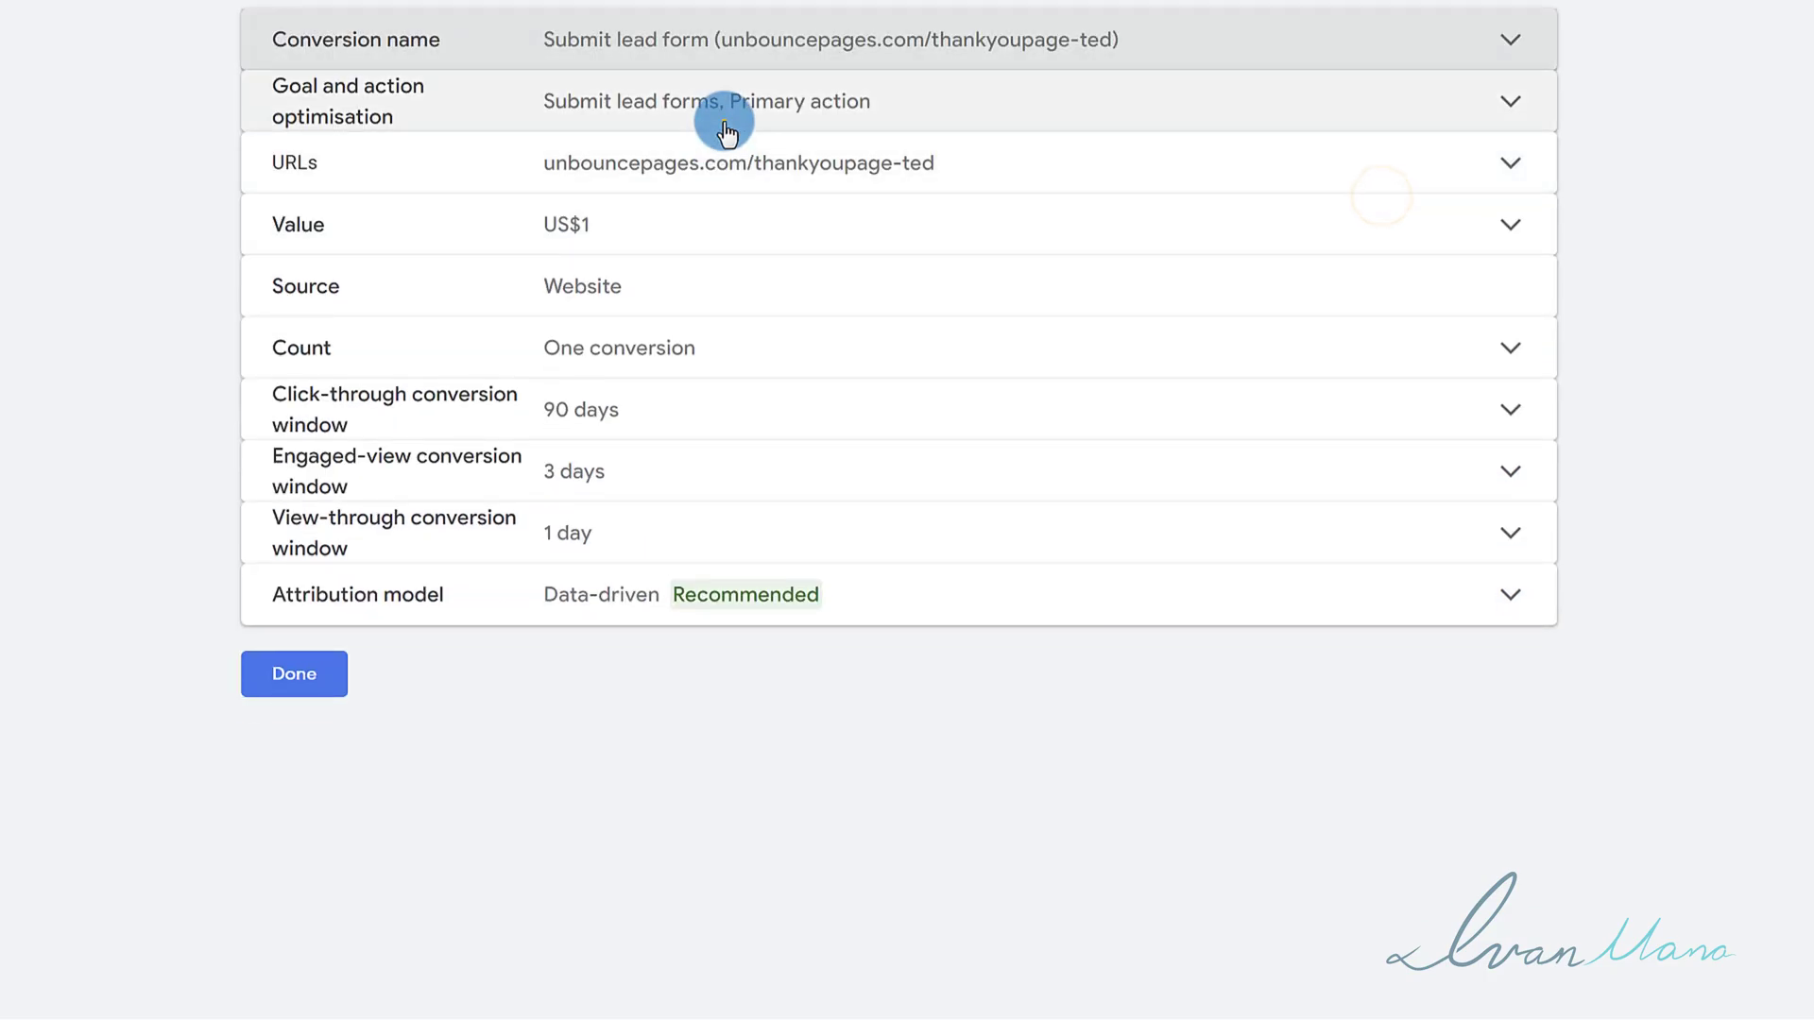
Examine the goal category choices and the URL match setting of the conversion action, leaving both without saving
left_click(727, 123)
left_click(635, 198)
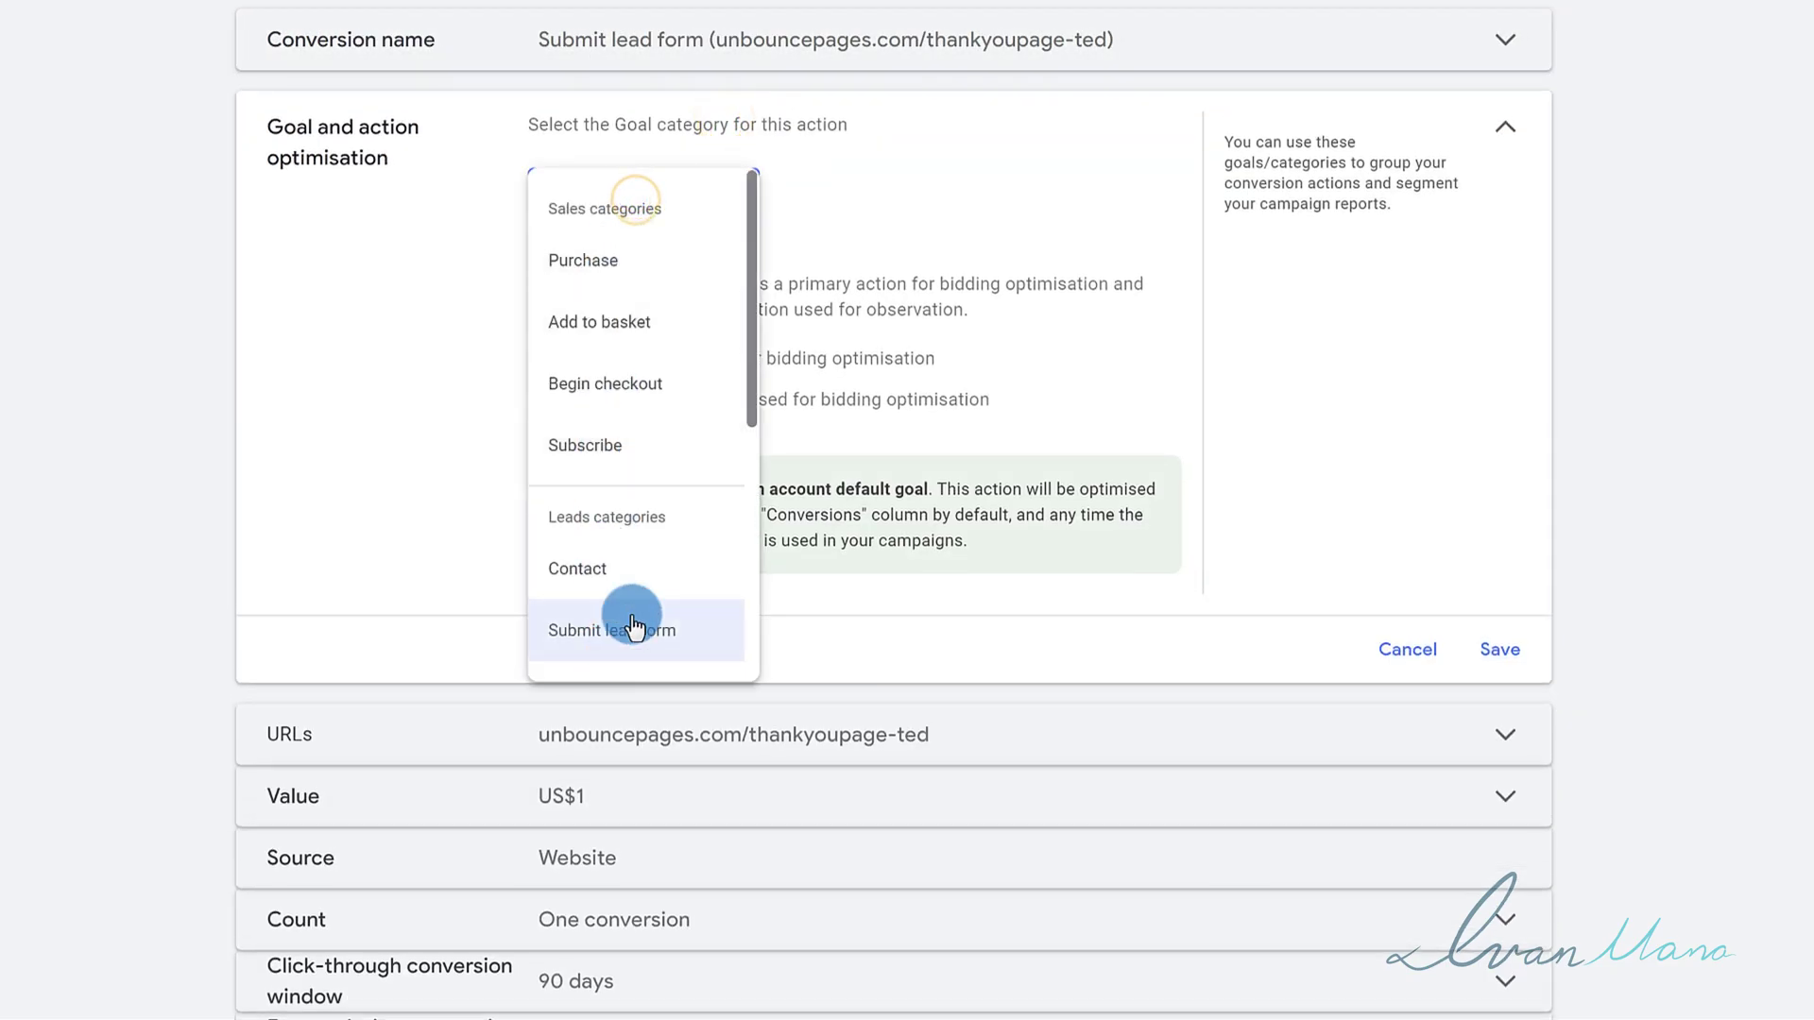
left_click(495, 508)
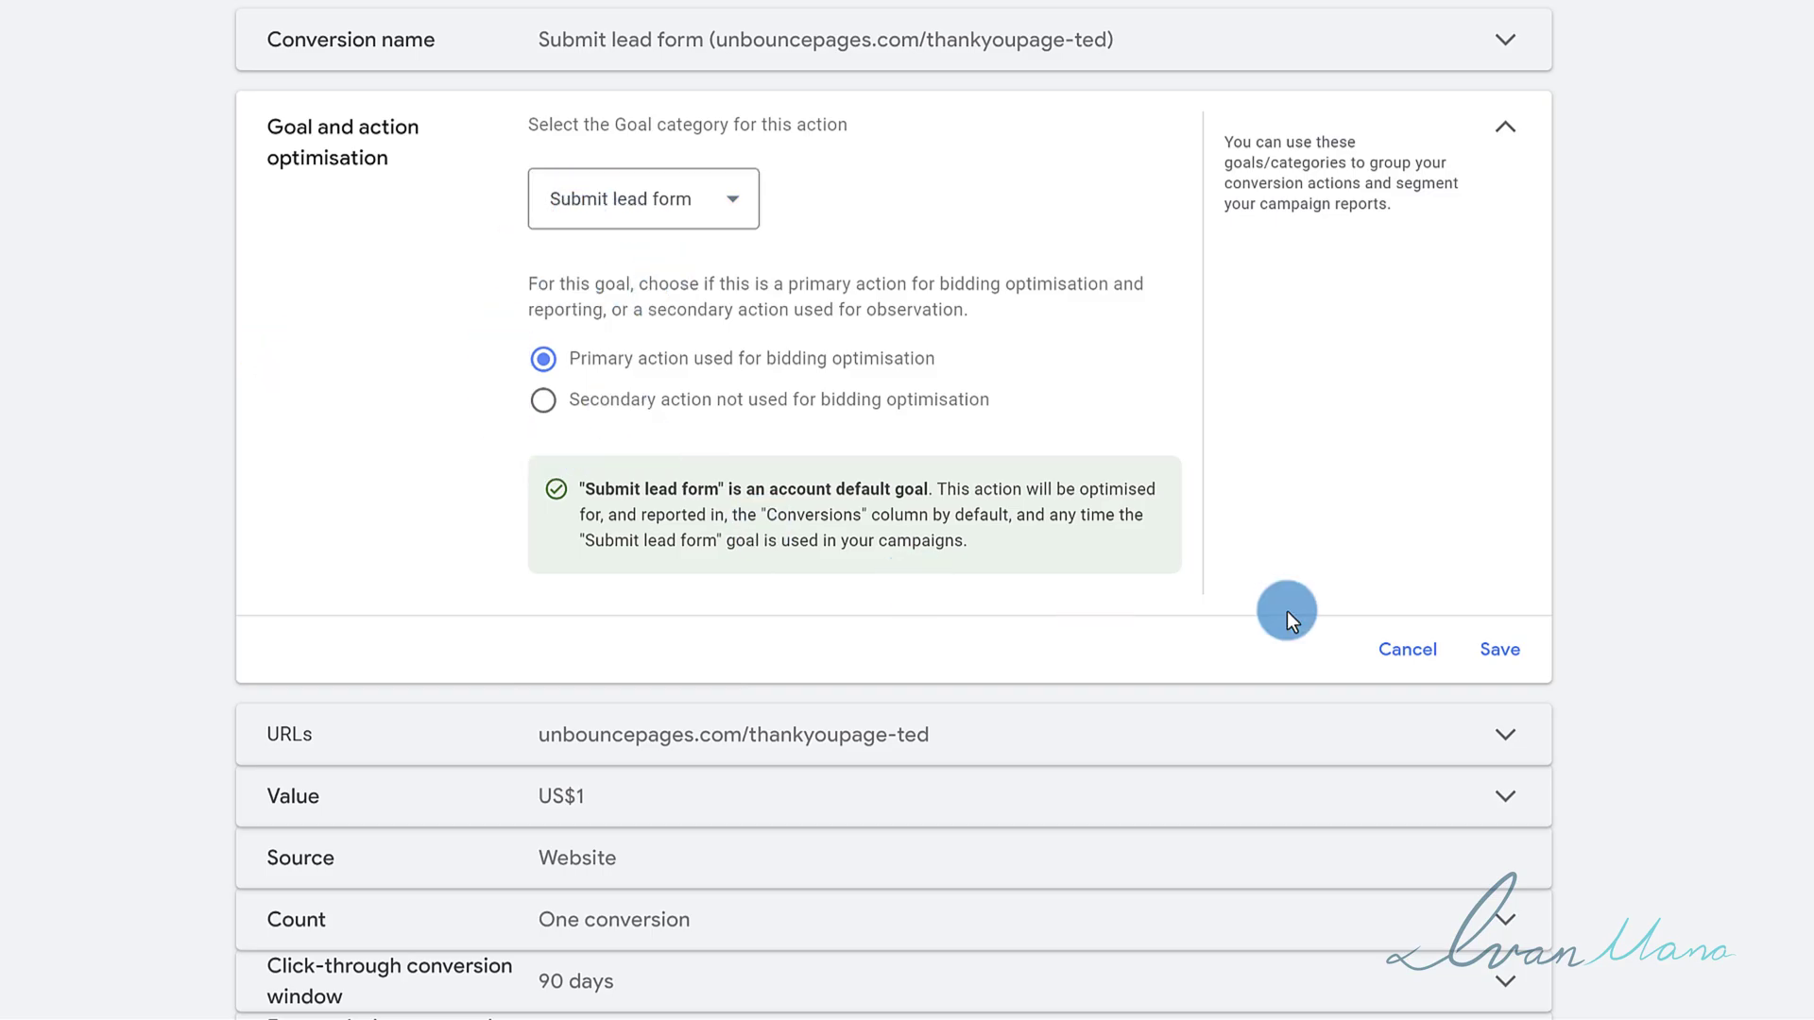
left_click(1412, 652)
left_click(676, 158)
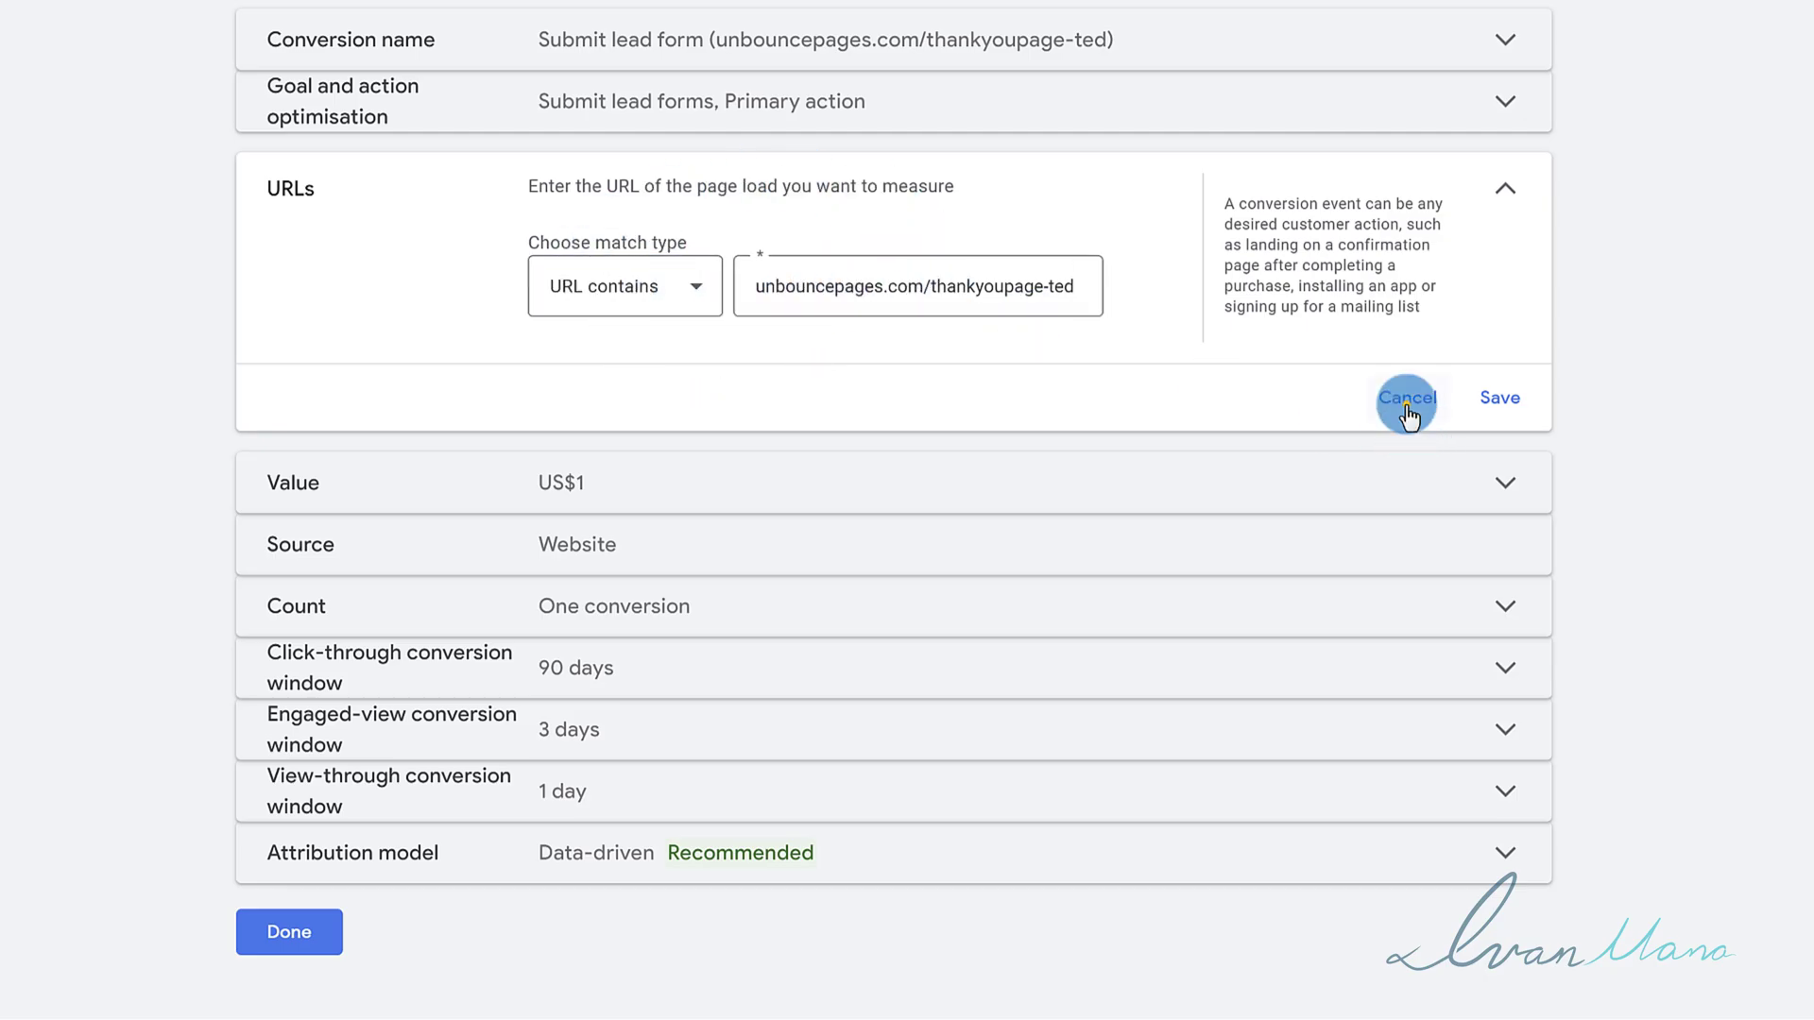
left_click(1406, 401)
Set the conversion action's value setting to "Don't use a value for this conversion action"
left_click(618, 229)
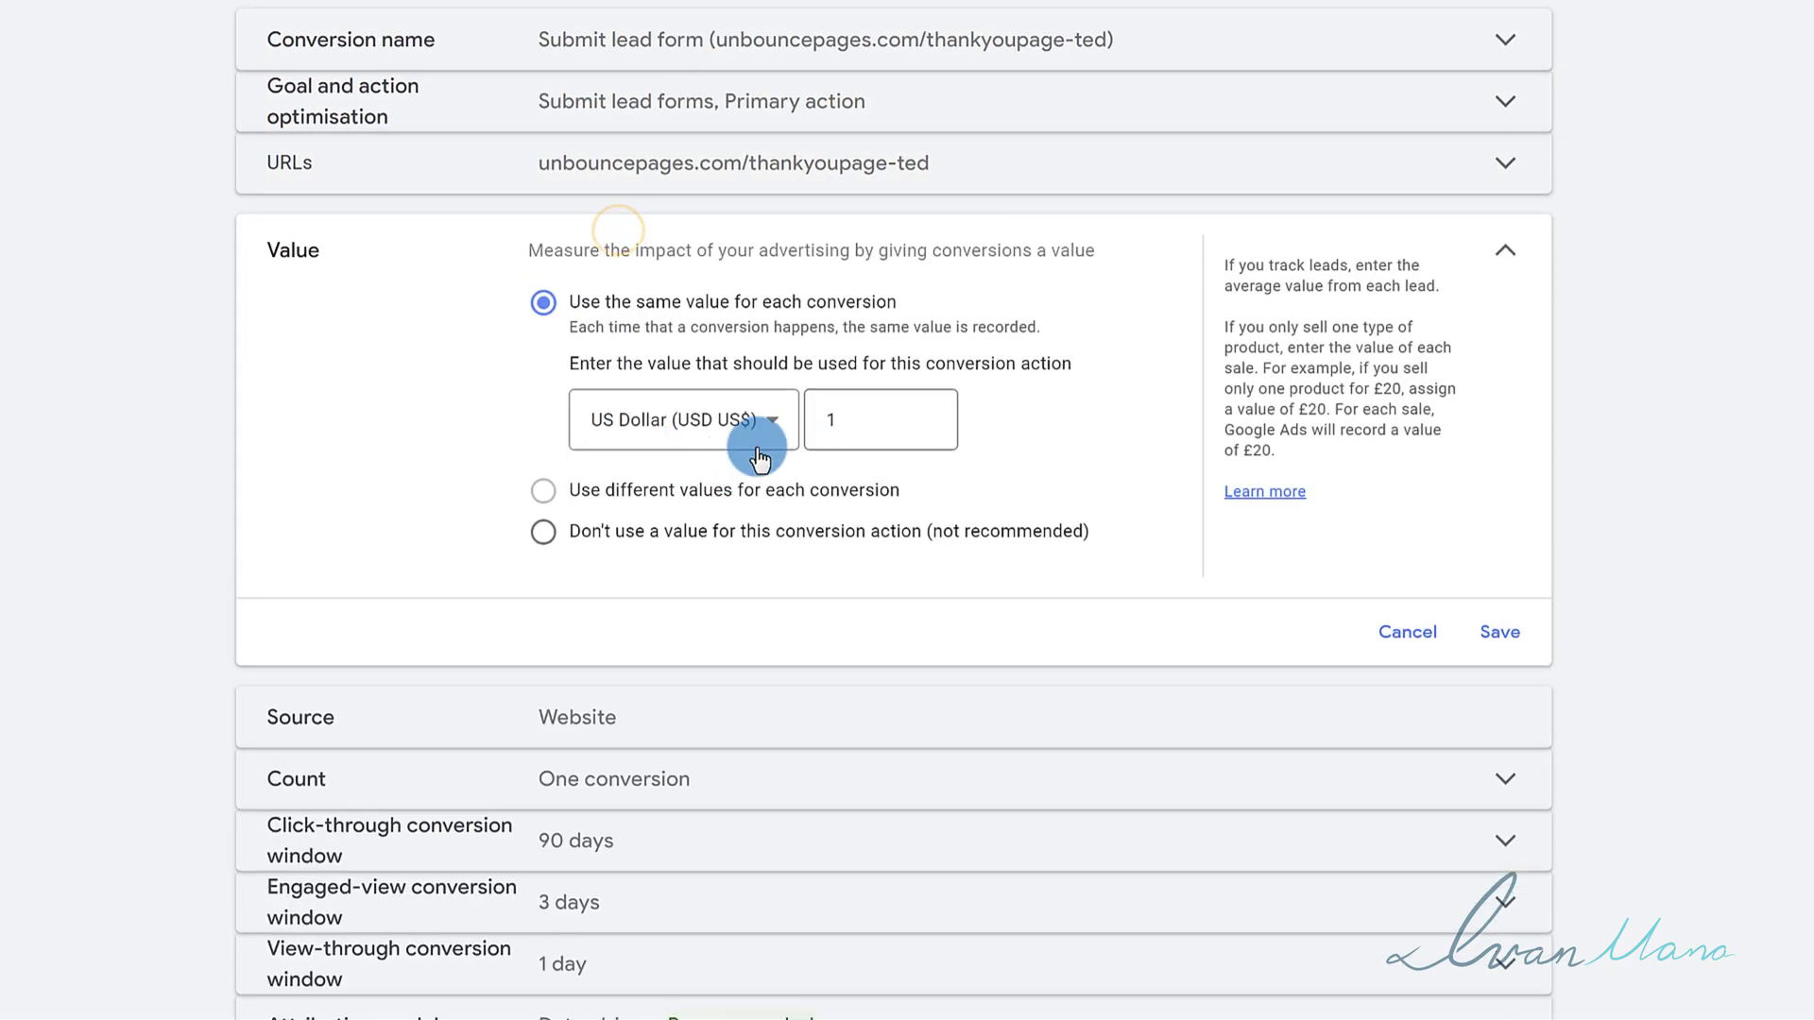
left_click(898, 419)
key("BackSpace")
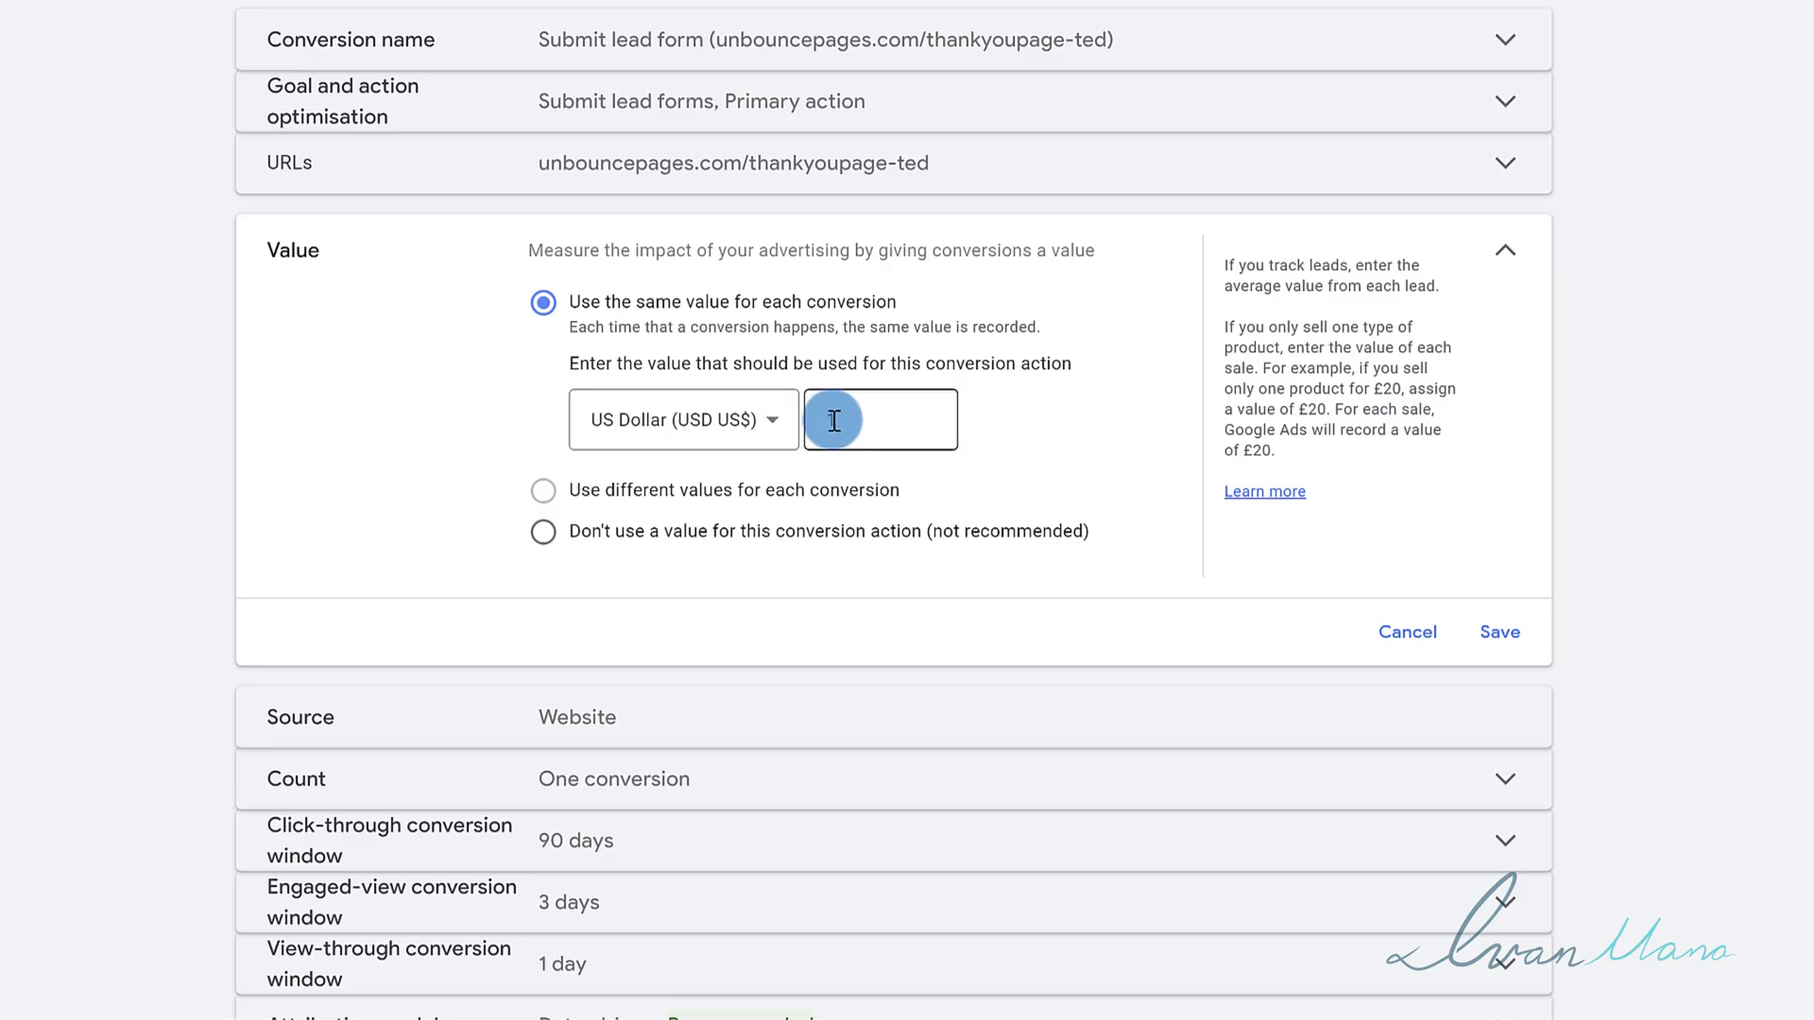
key("ctrl+z")
left_click(585, 532)
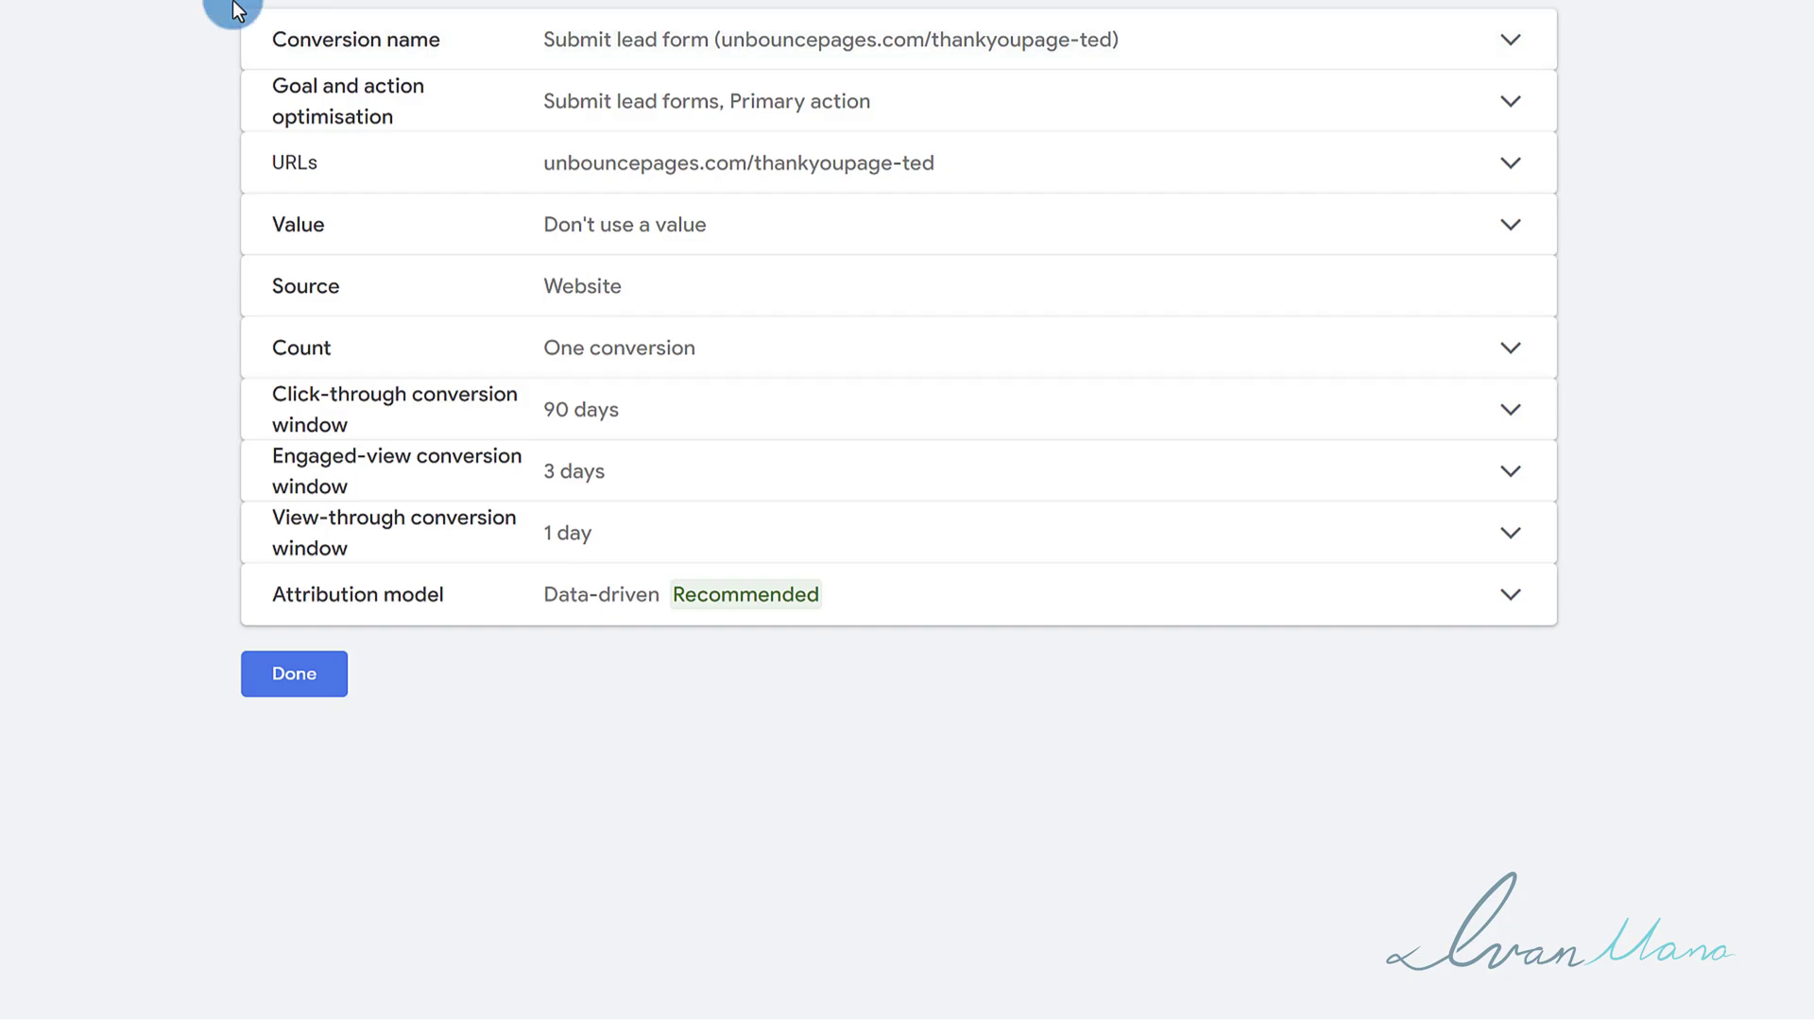
Compare the Every and One options in the conversion count setting, leaving One selected
left_click(671, 351)
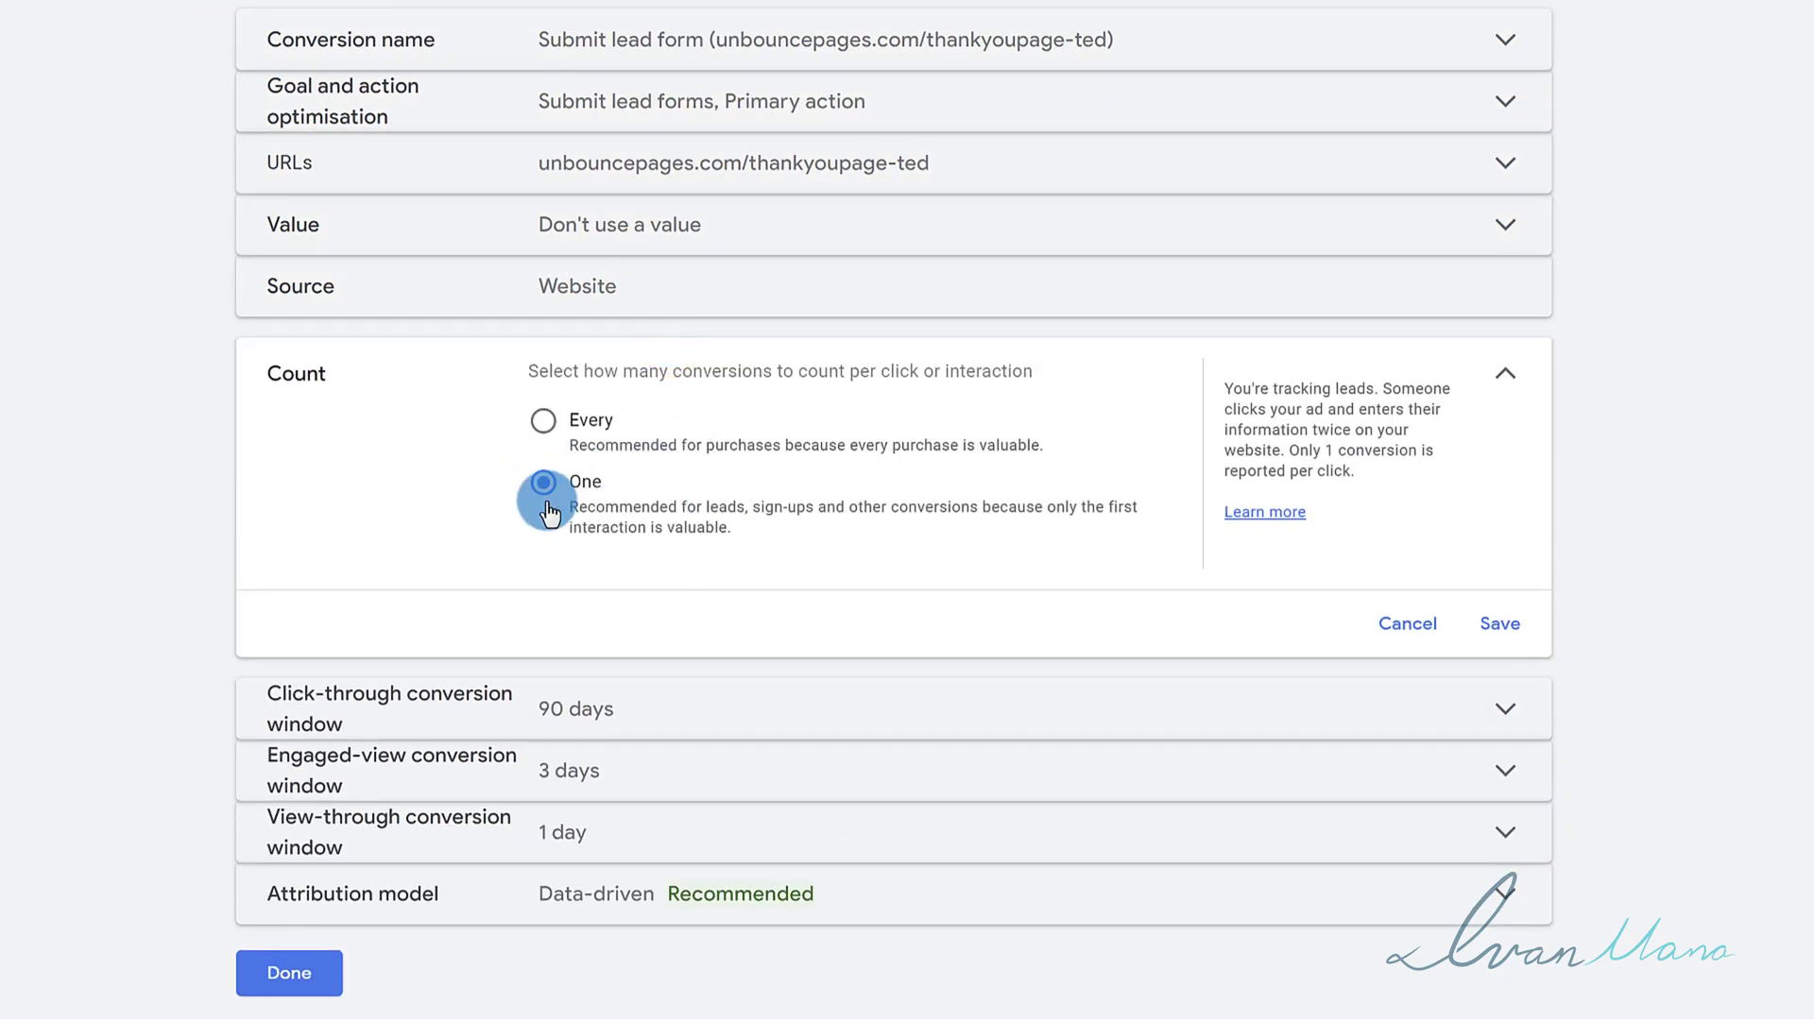
left_click(656, 463)
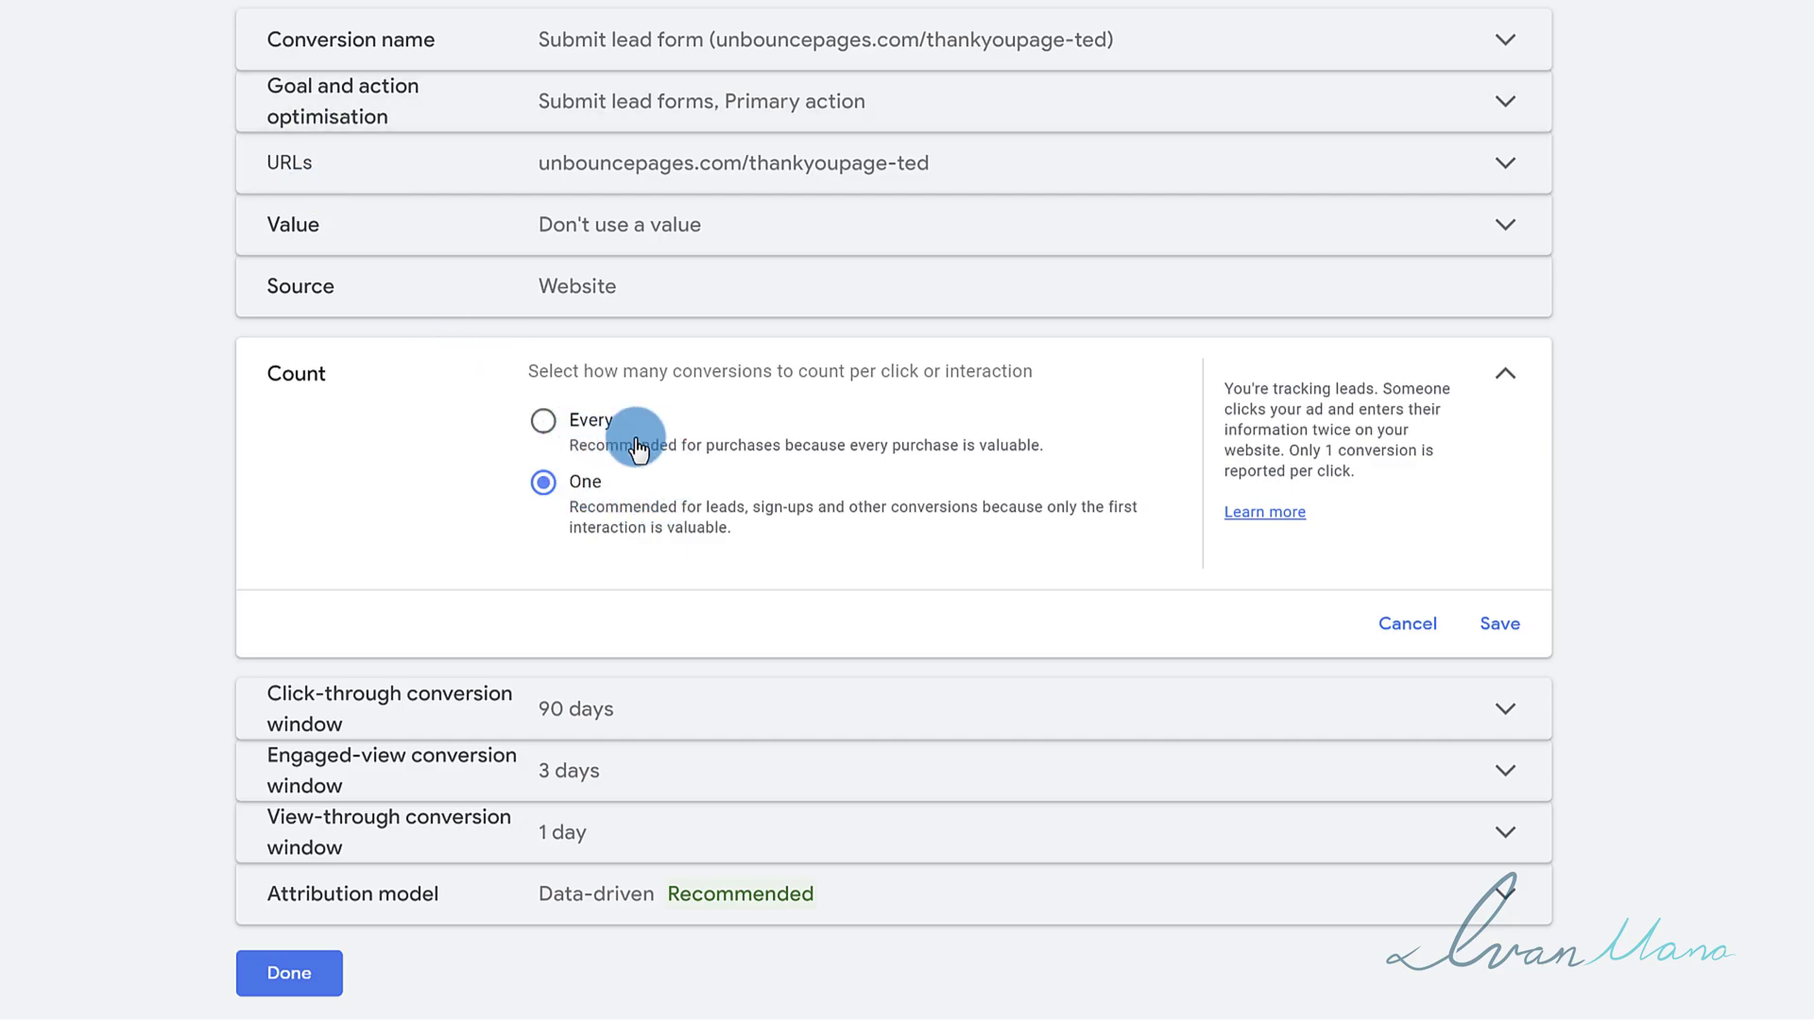
left_click(595, 432)
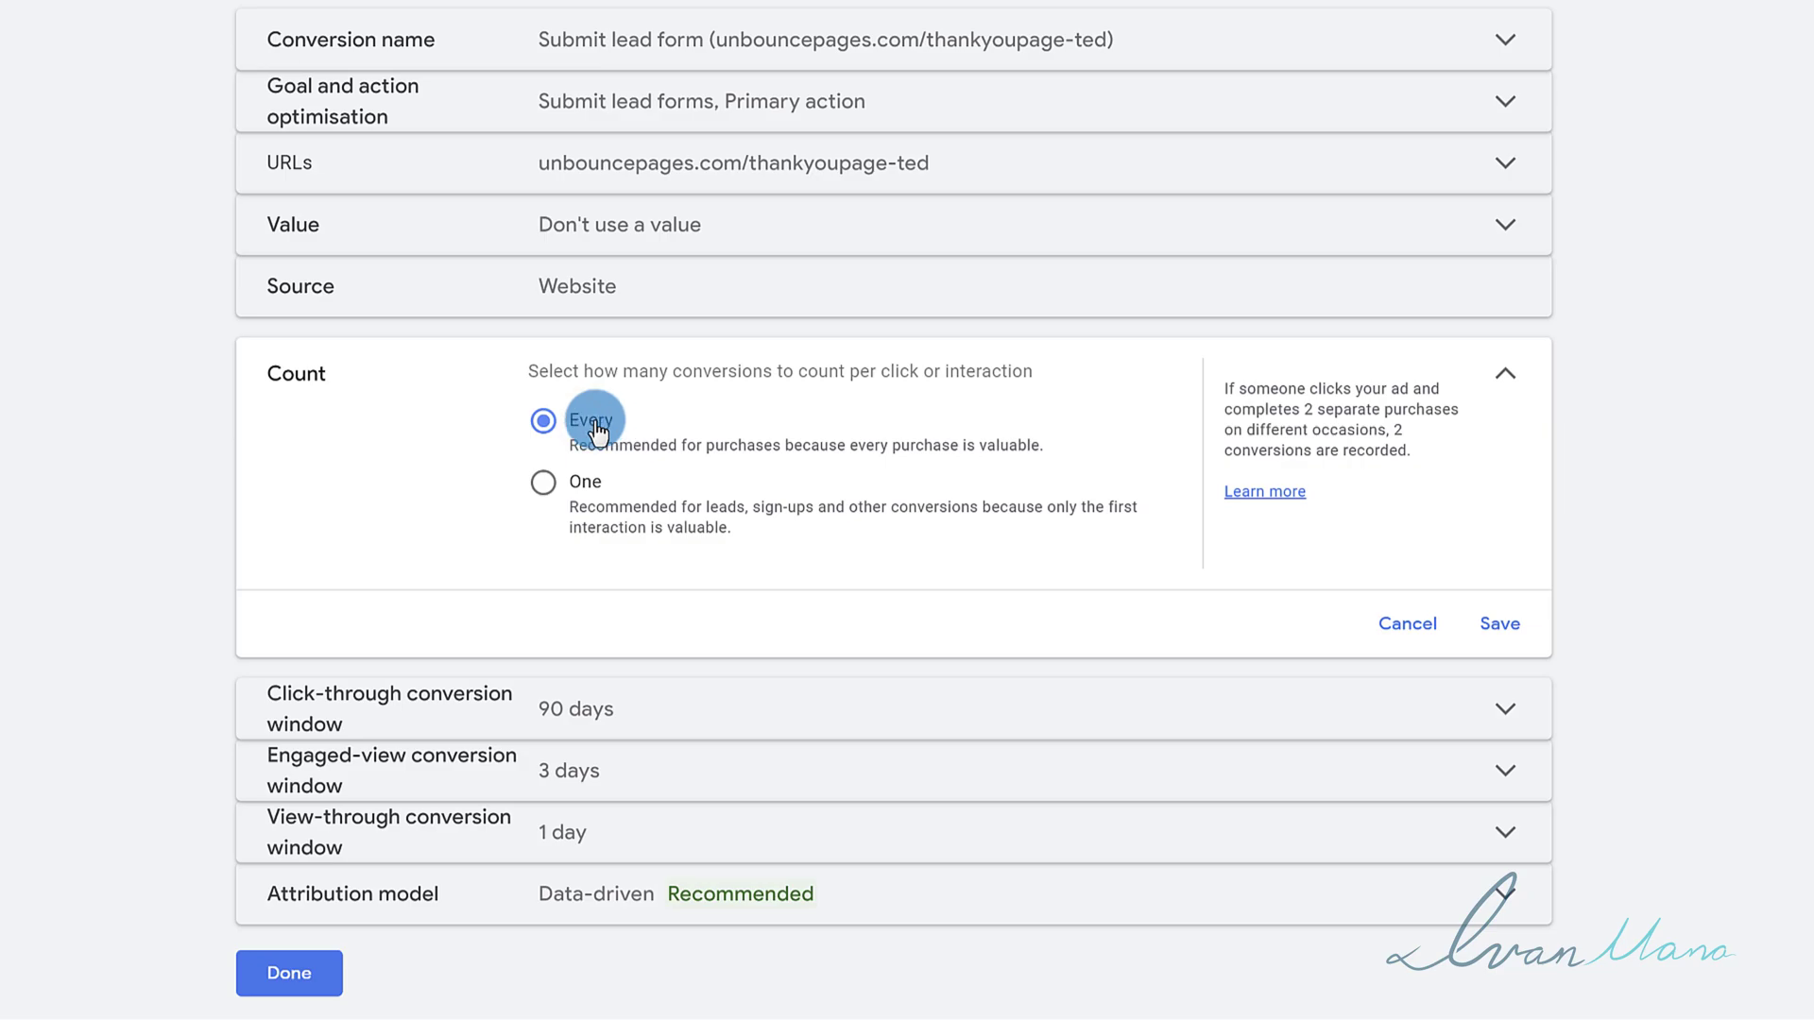
left_click(544, 483)
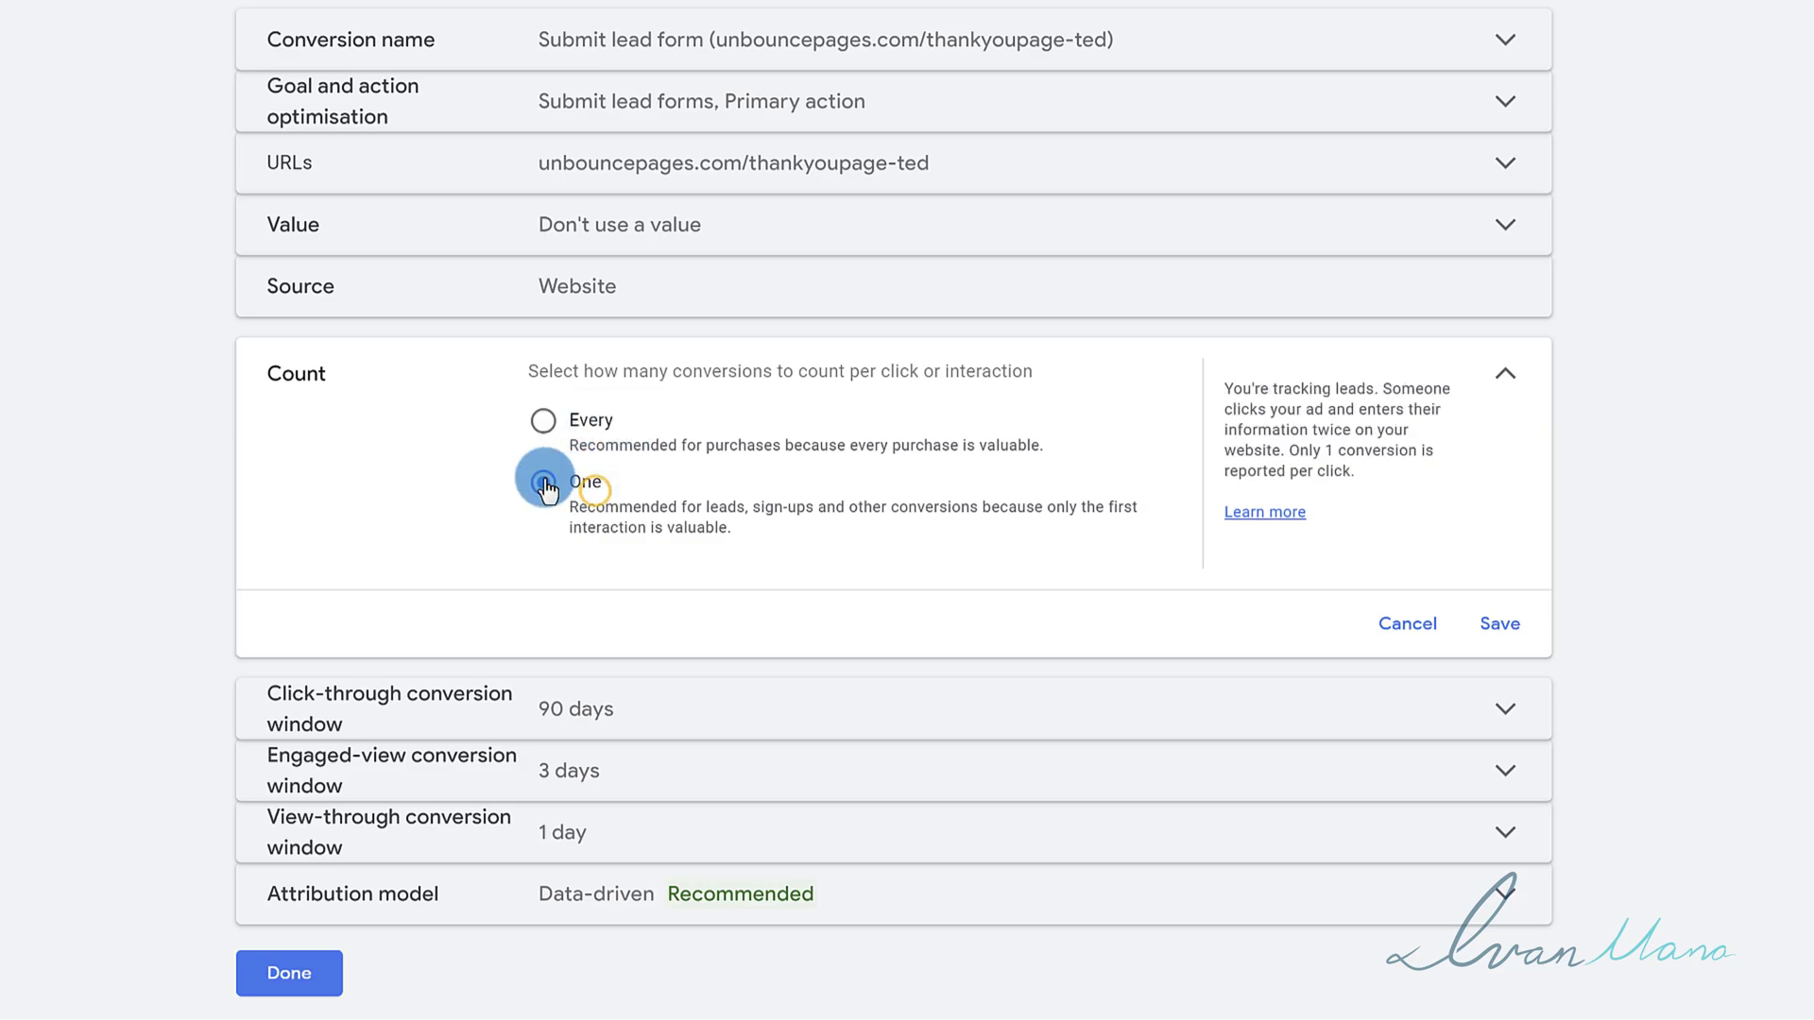
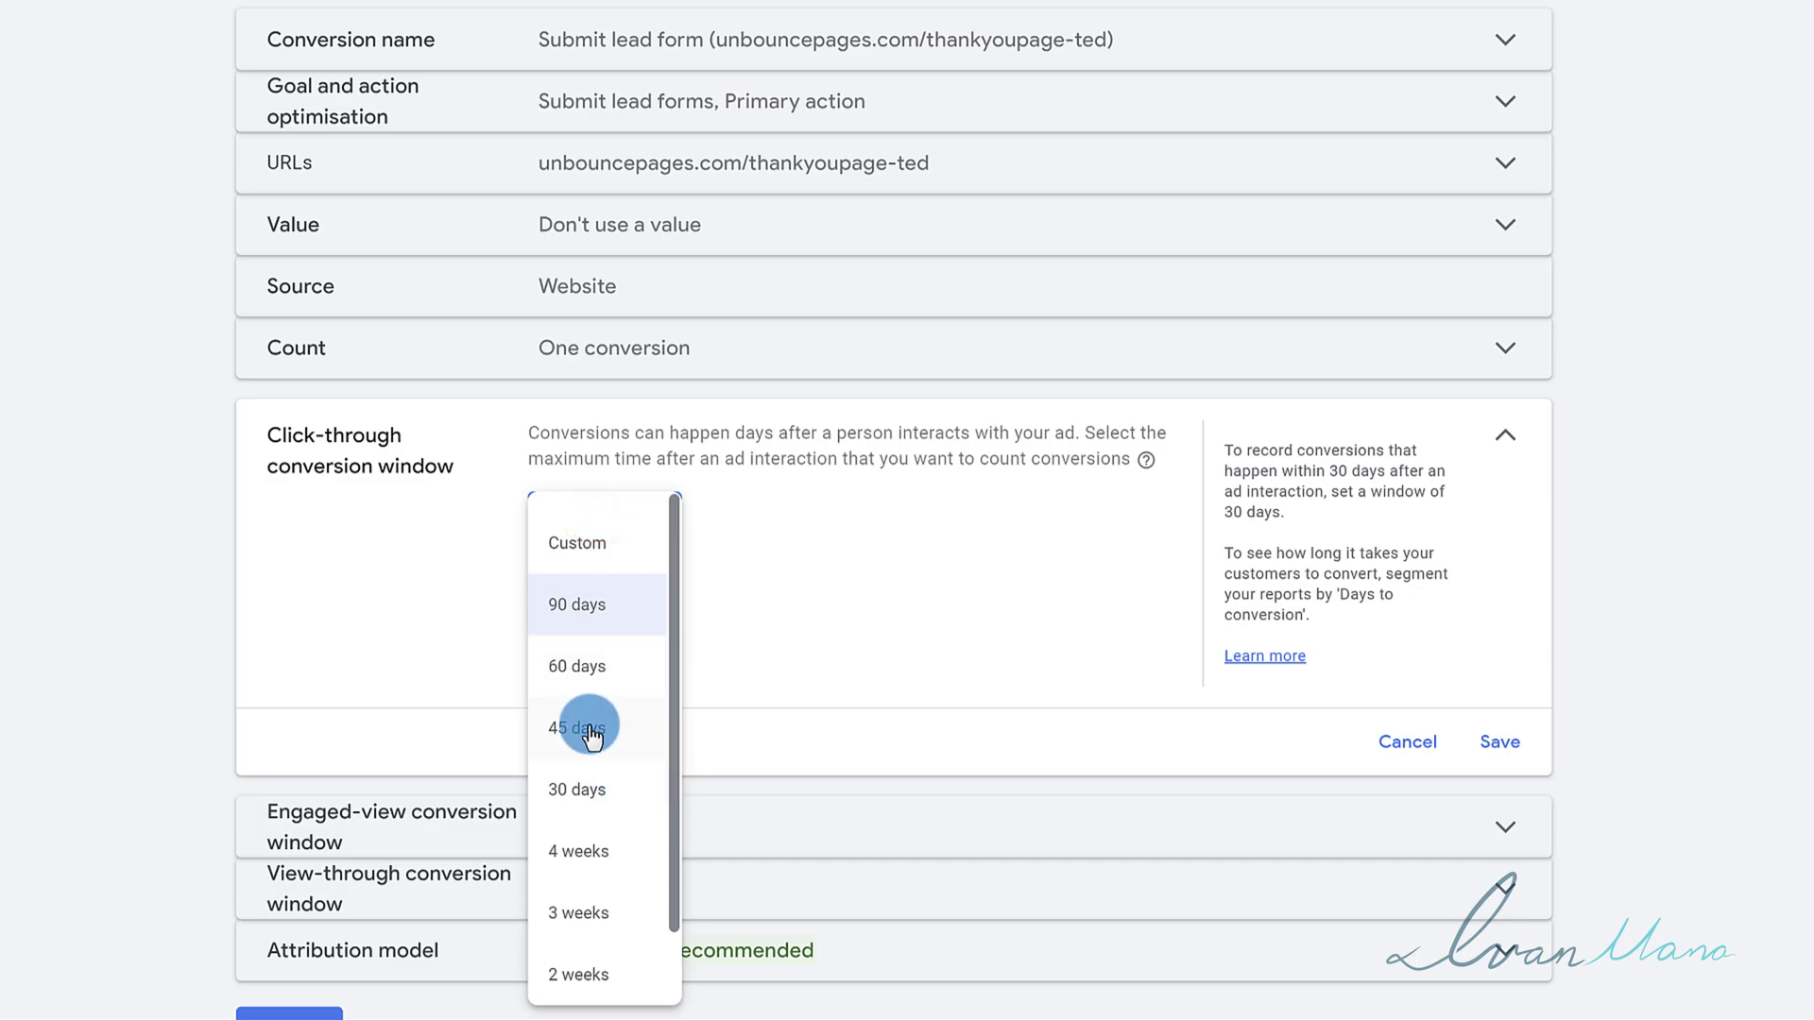
Try 30 days and 1 week as the click-through conversion window
left_click(581, 780)
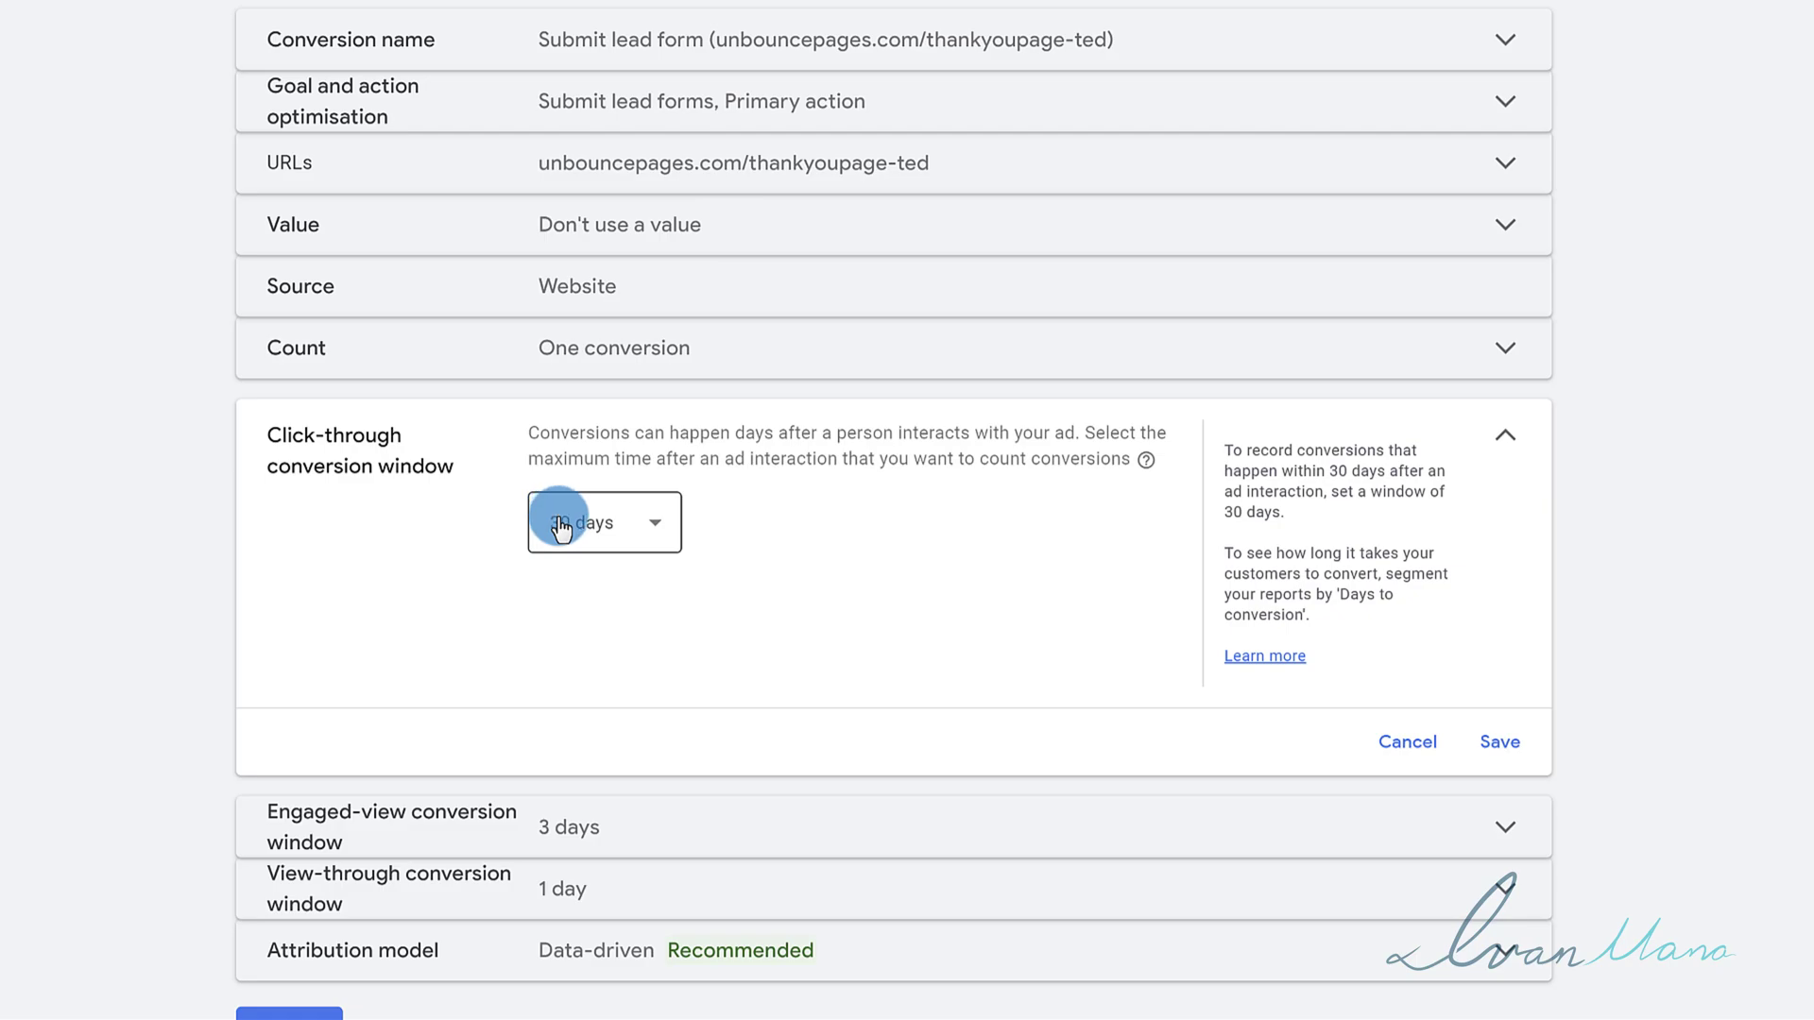
left_click(580, 555)
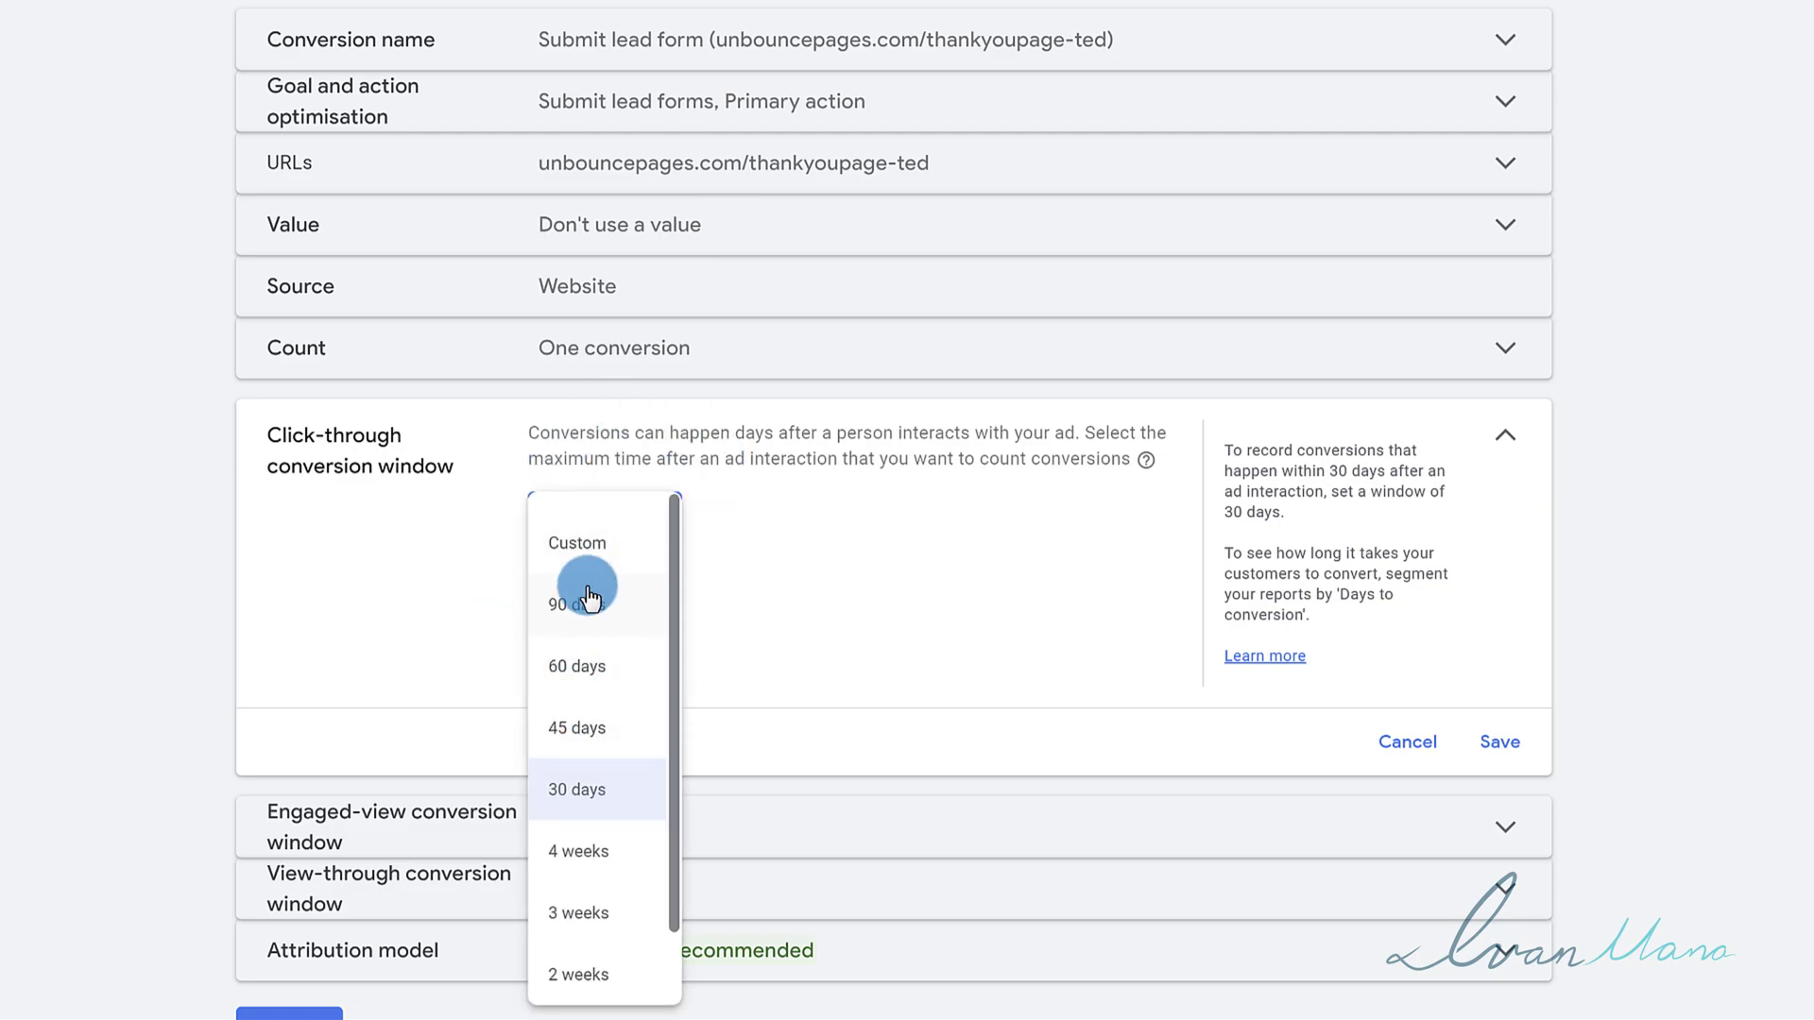
left_click(788, 586)
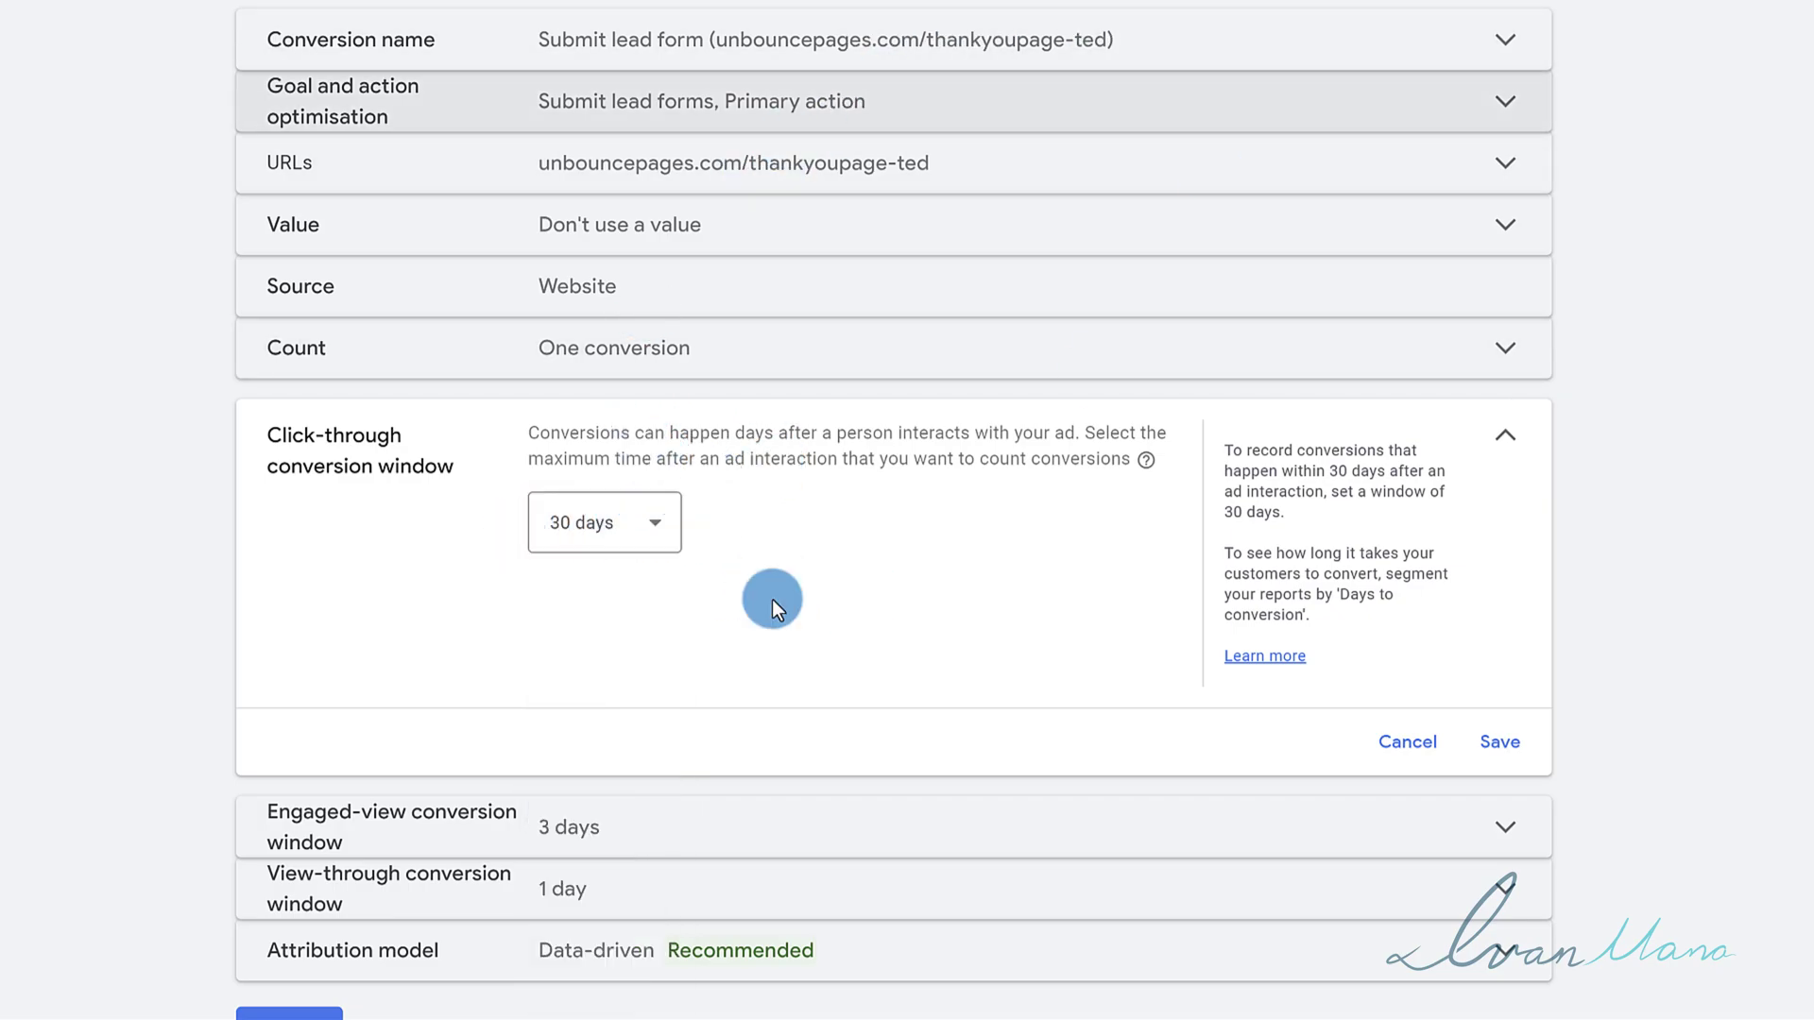
left_click(589, 525)
scroll(567, 935, "down", 2)
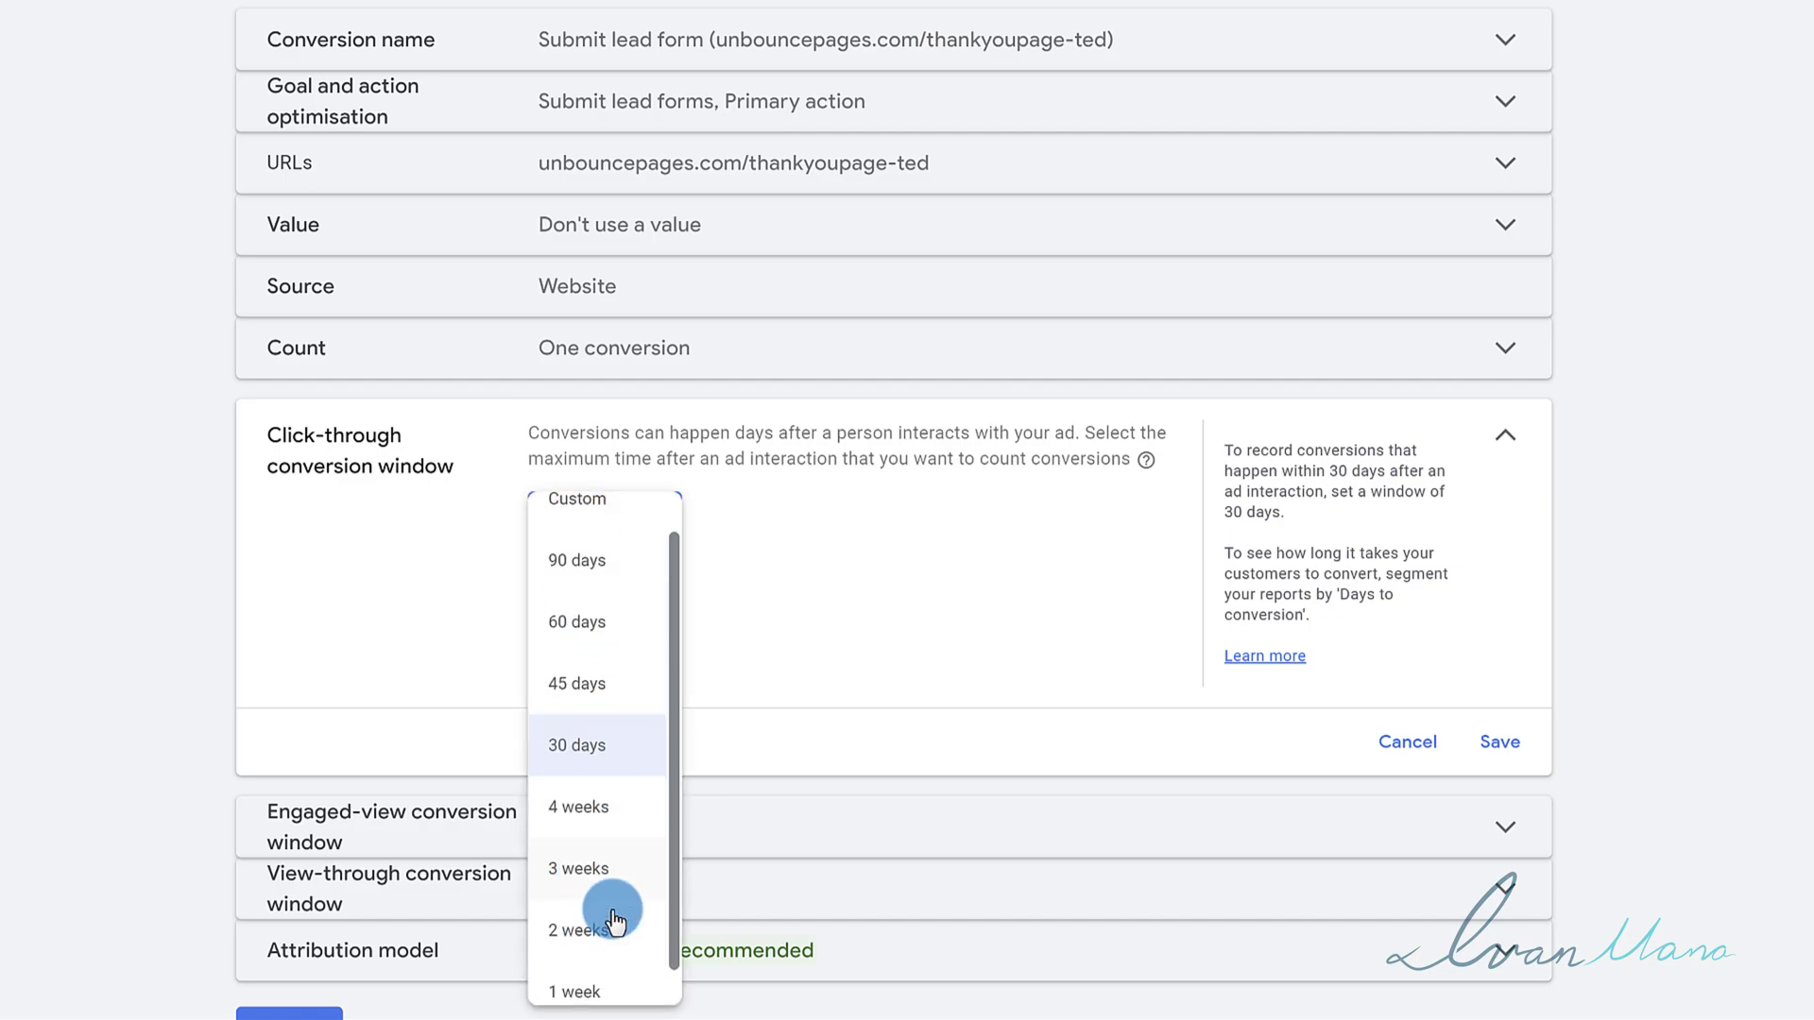
left_click(599, 956)
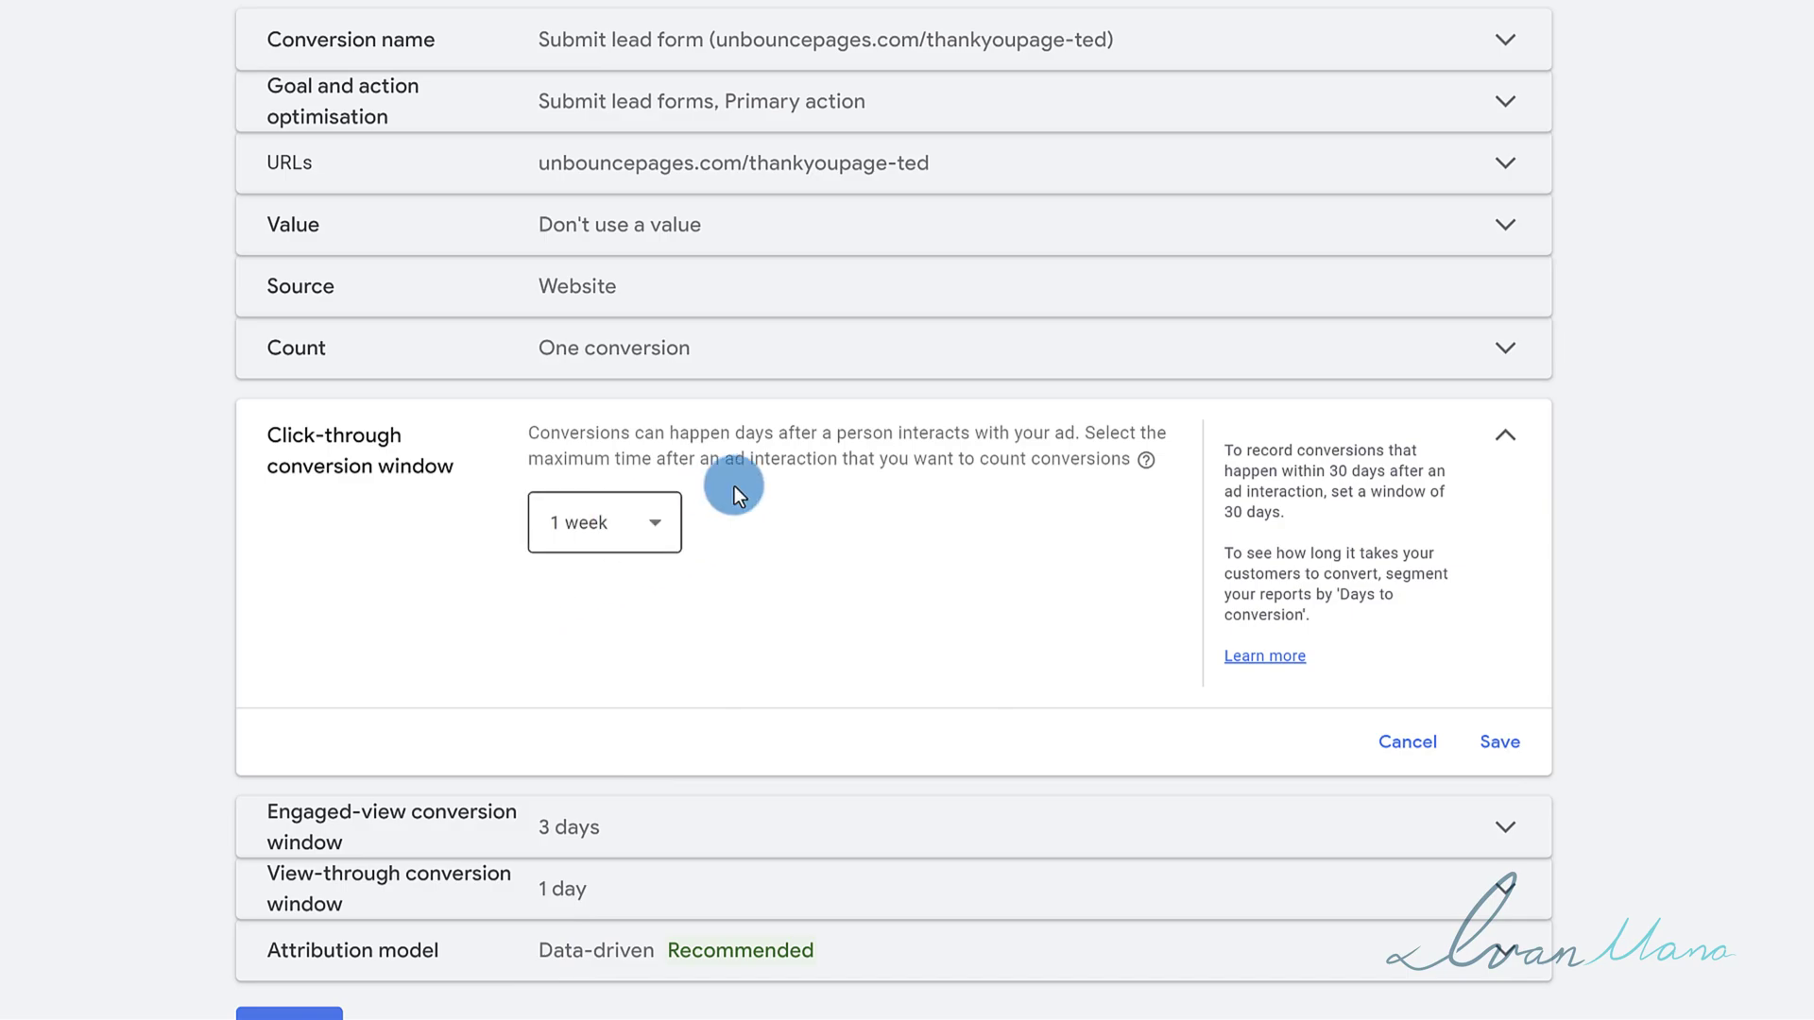
Set the click-through conversion window to 90 days and save it
left_click(606, 522)
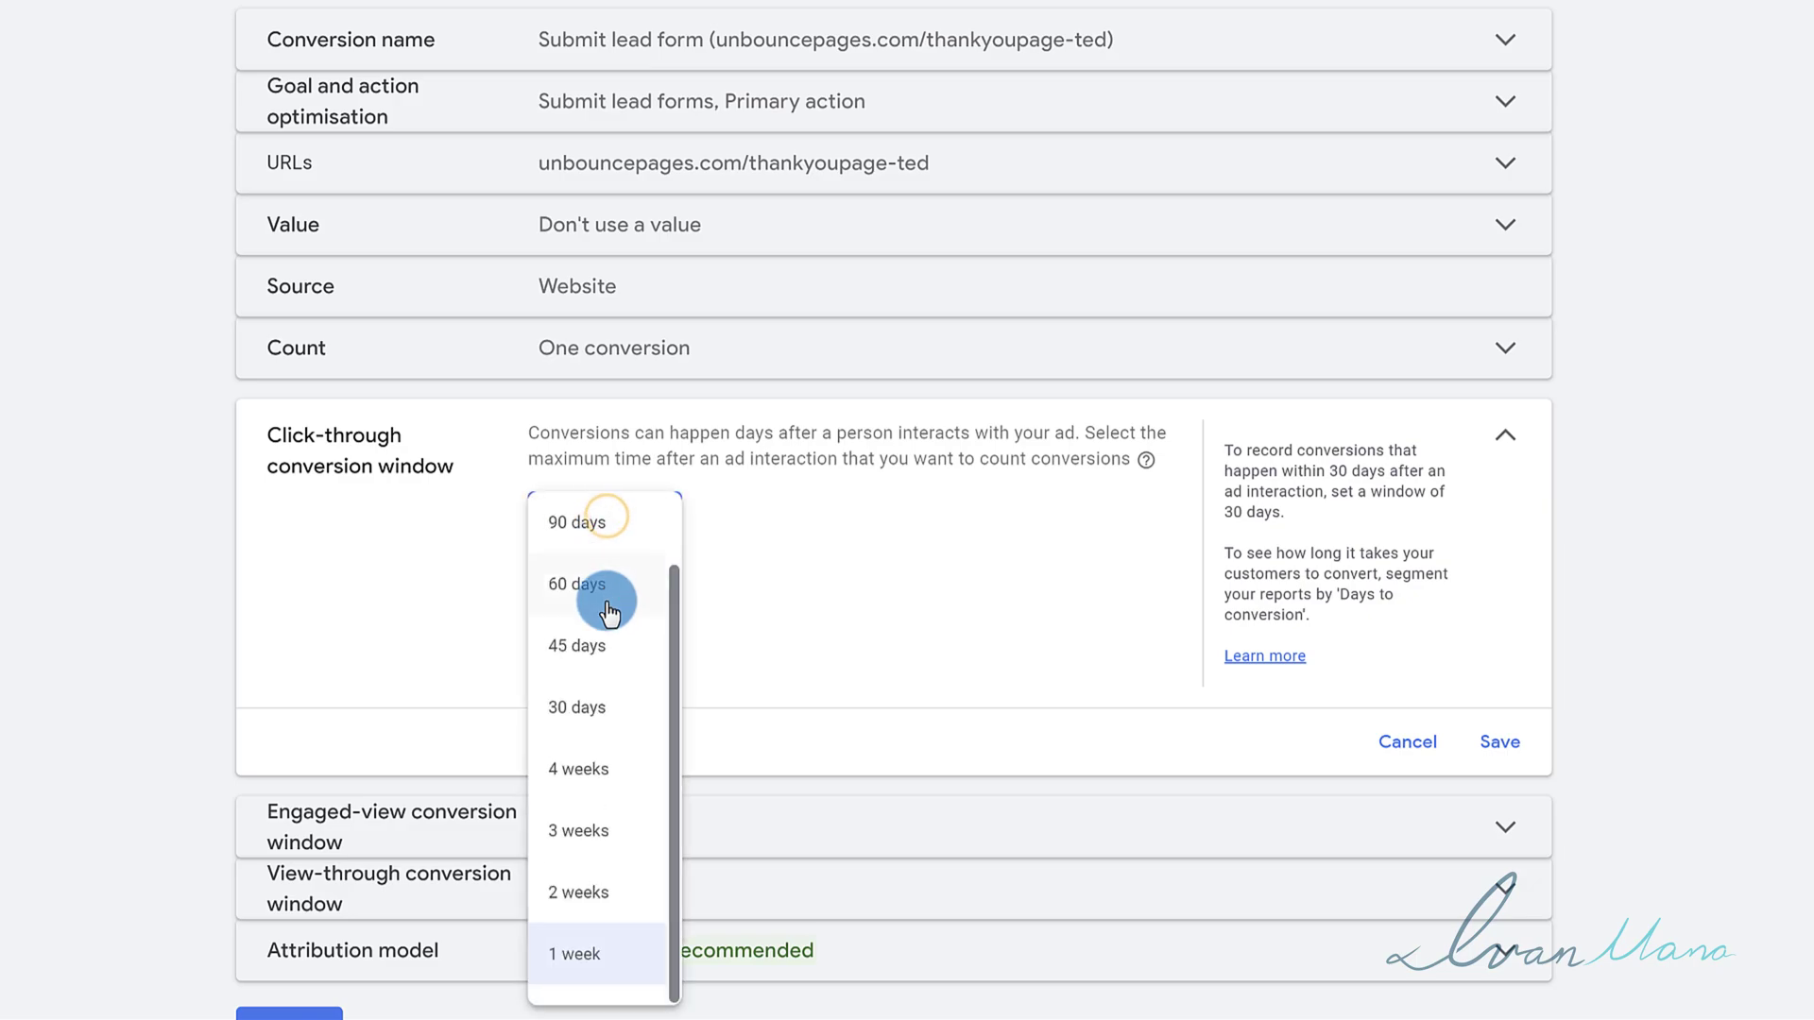
scroll(609, 604, "up", 2)
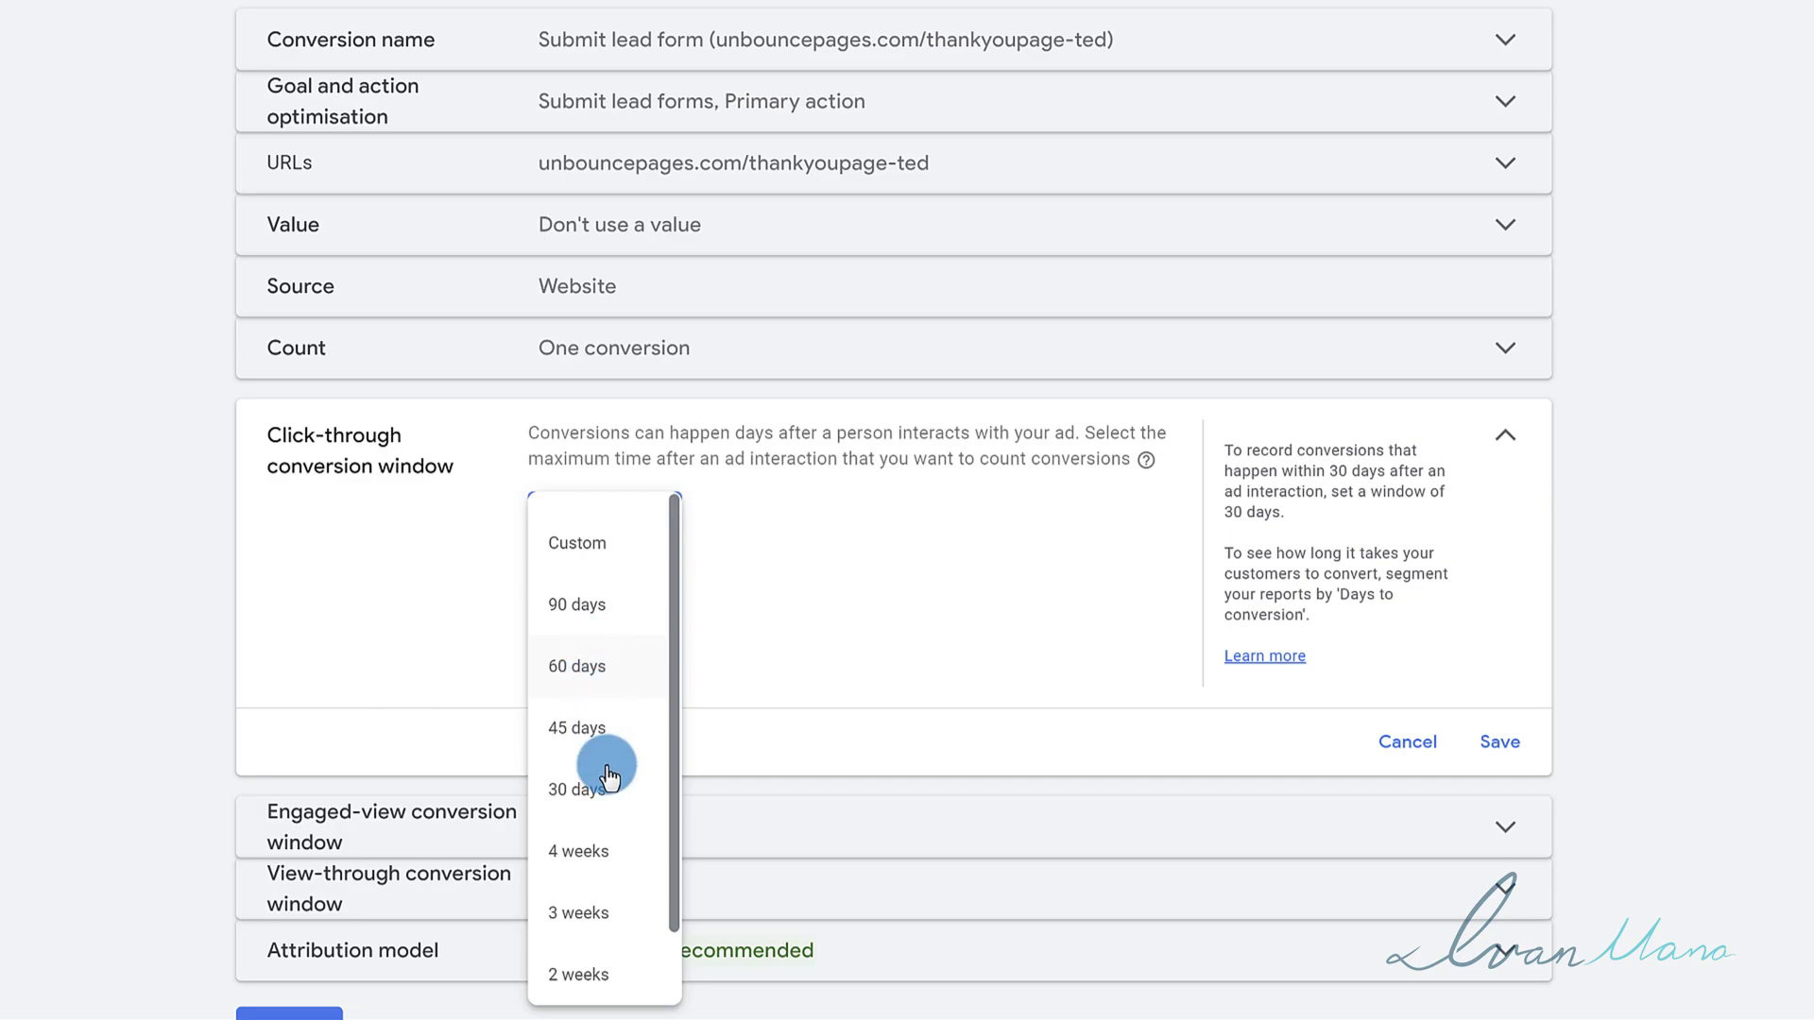
left_click(572, 604)
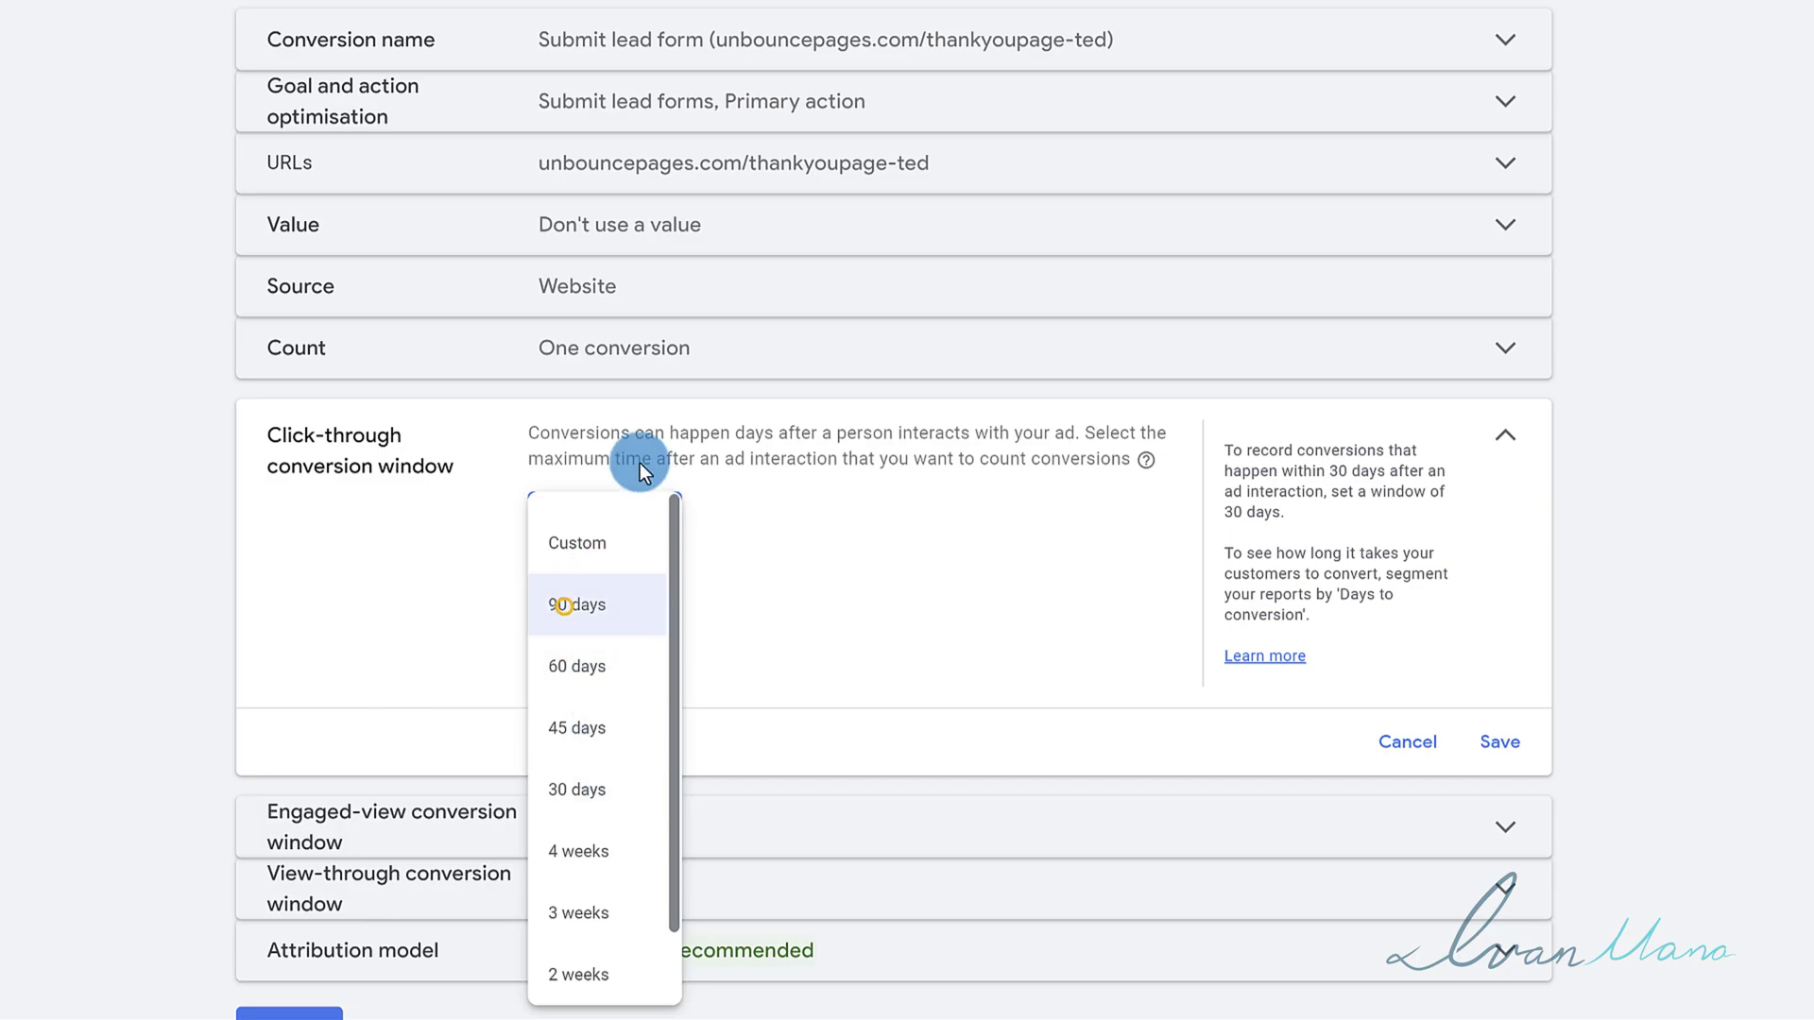
left_click(1502, 743)
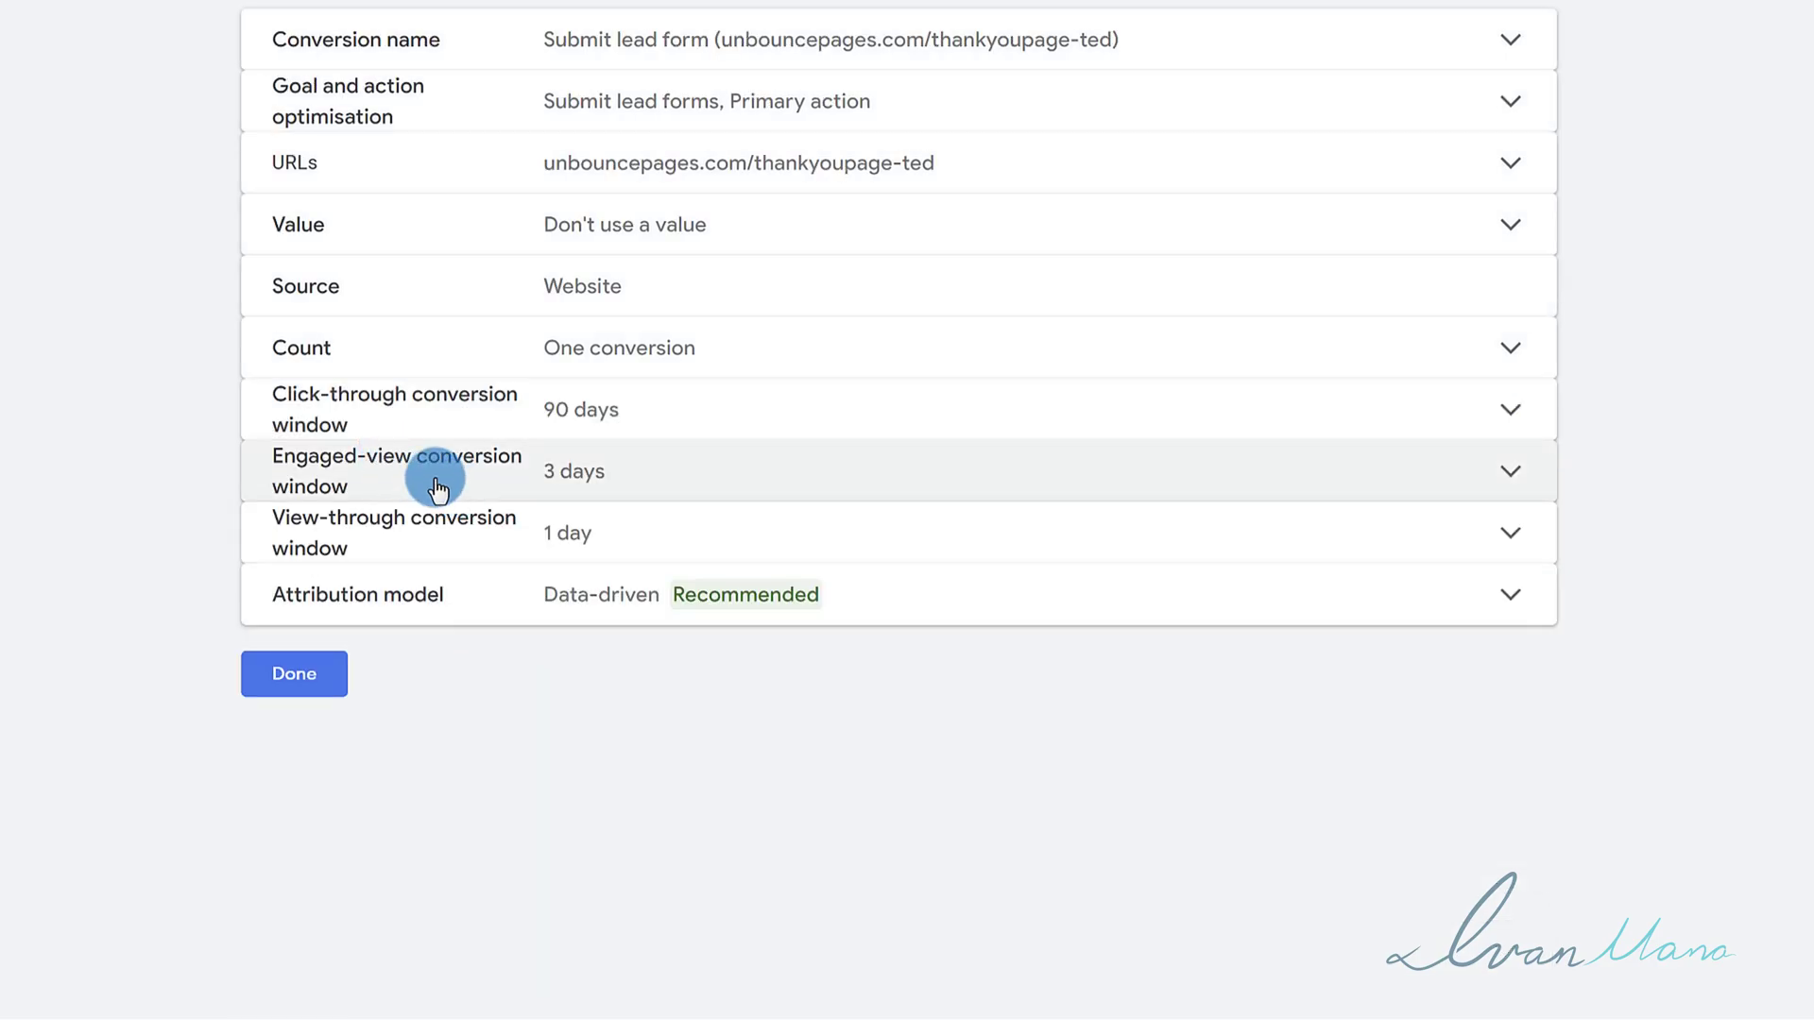
Examine the engaged-view and view-through conversion window settings, leaving each without saving
left_click(435, 485)
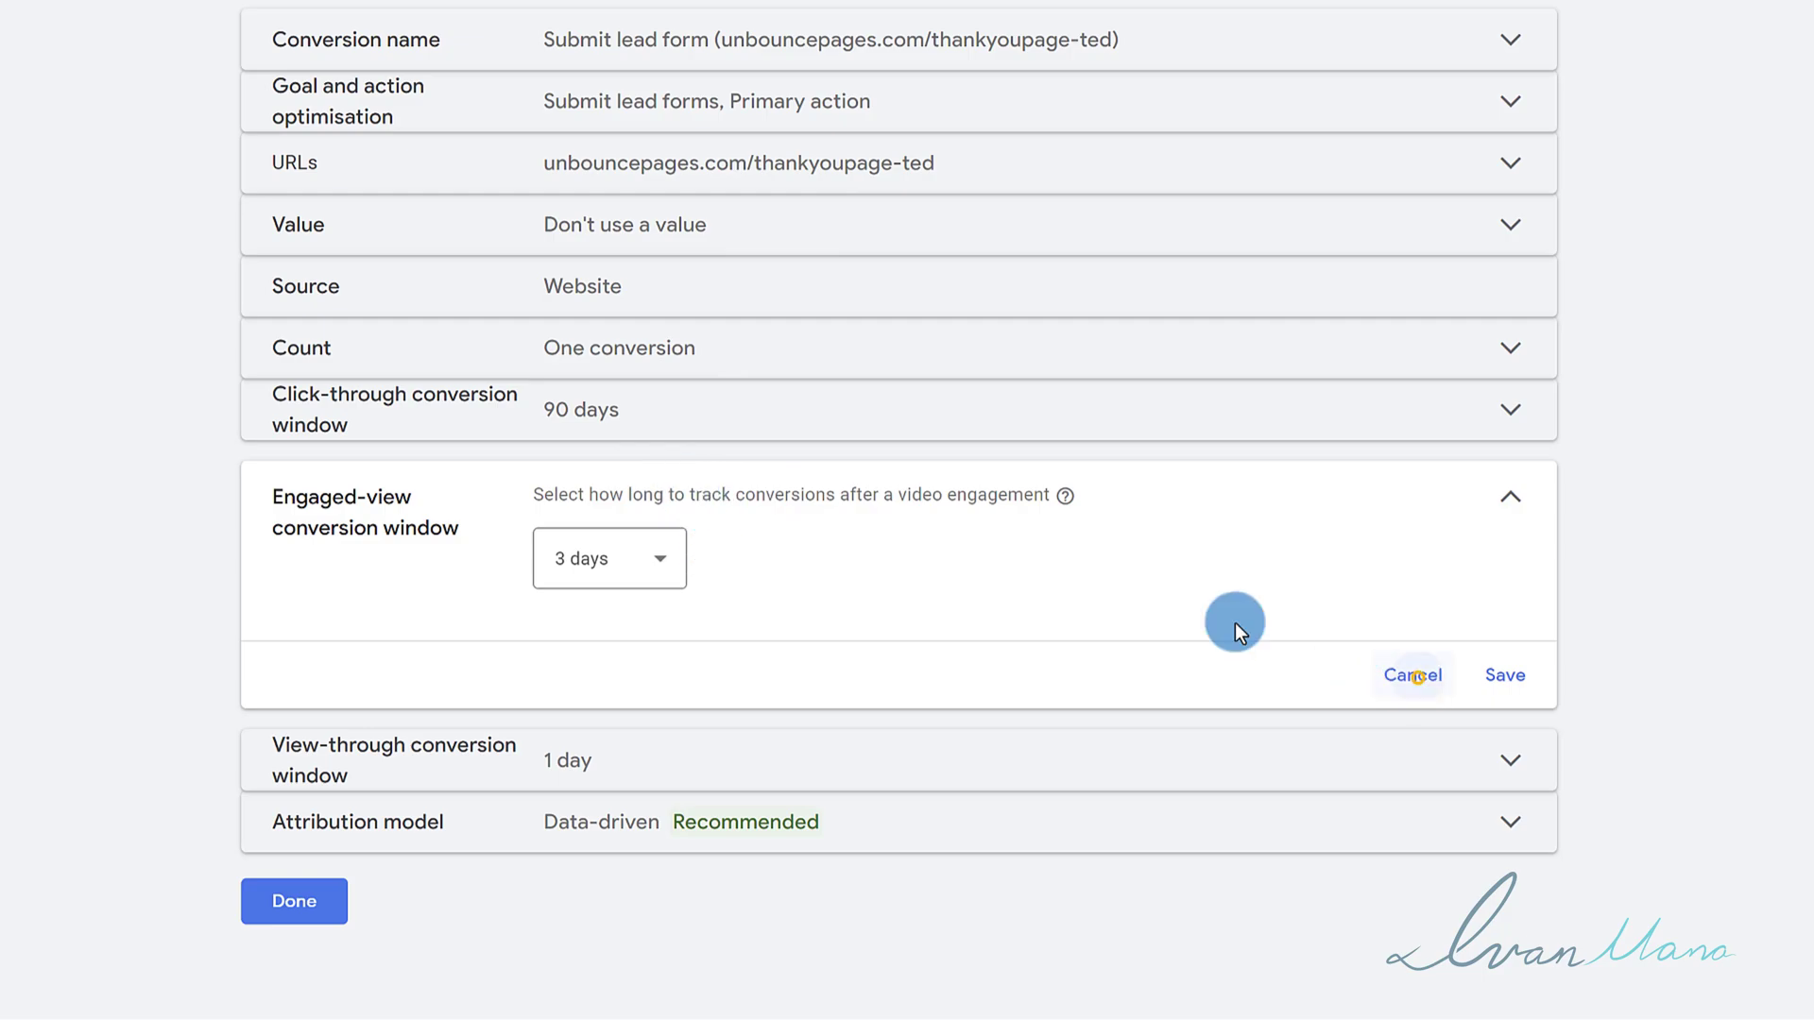
left_click(1412, 674)
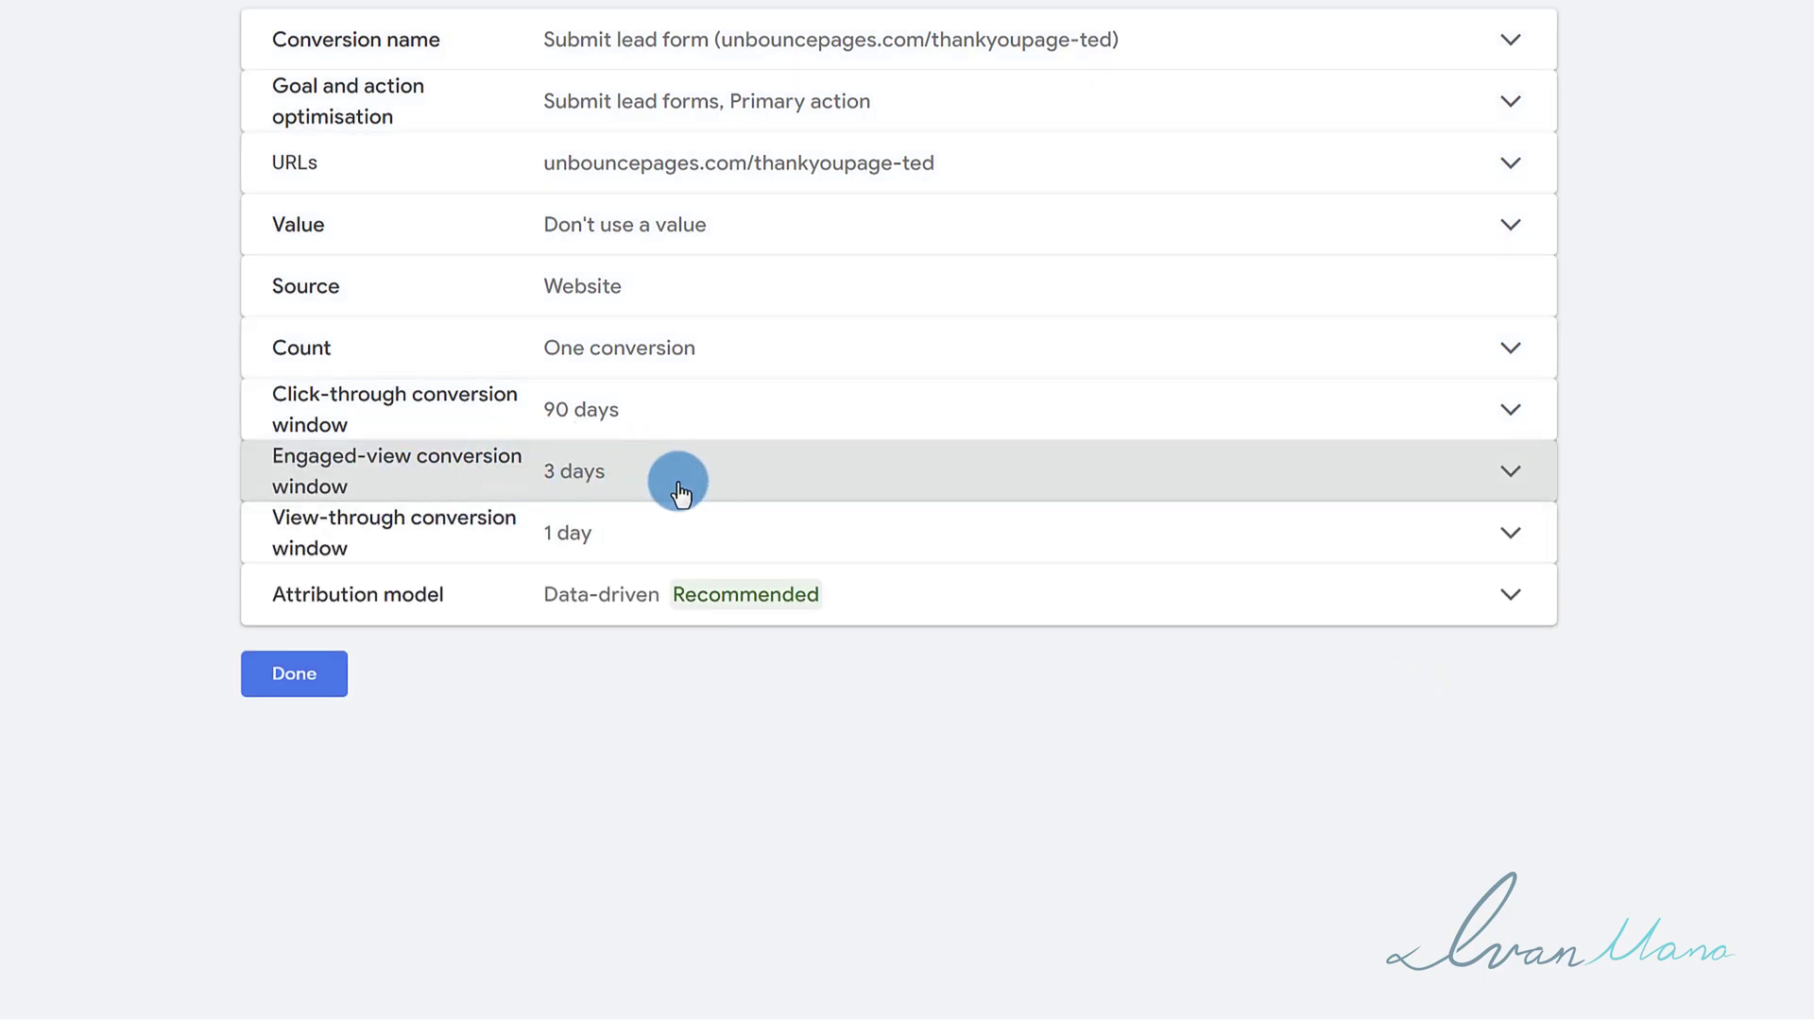
left_click(472, 526)
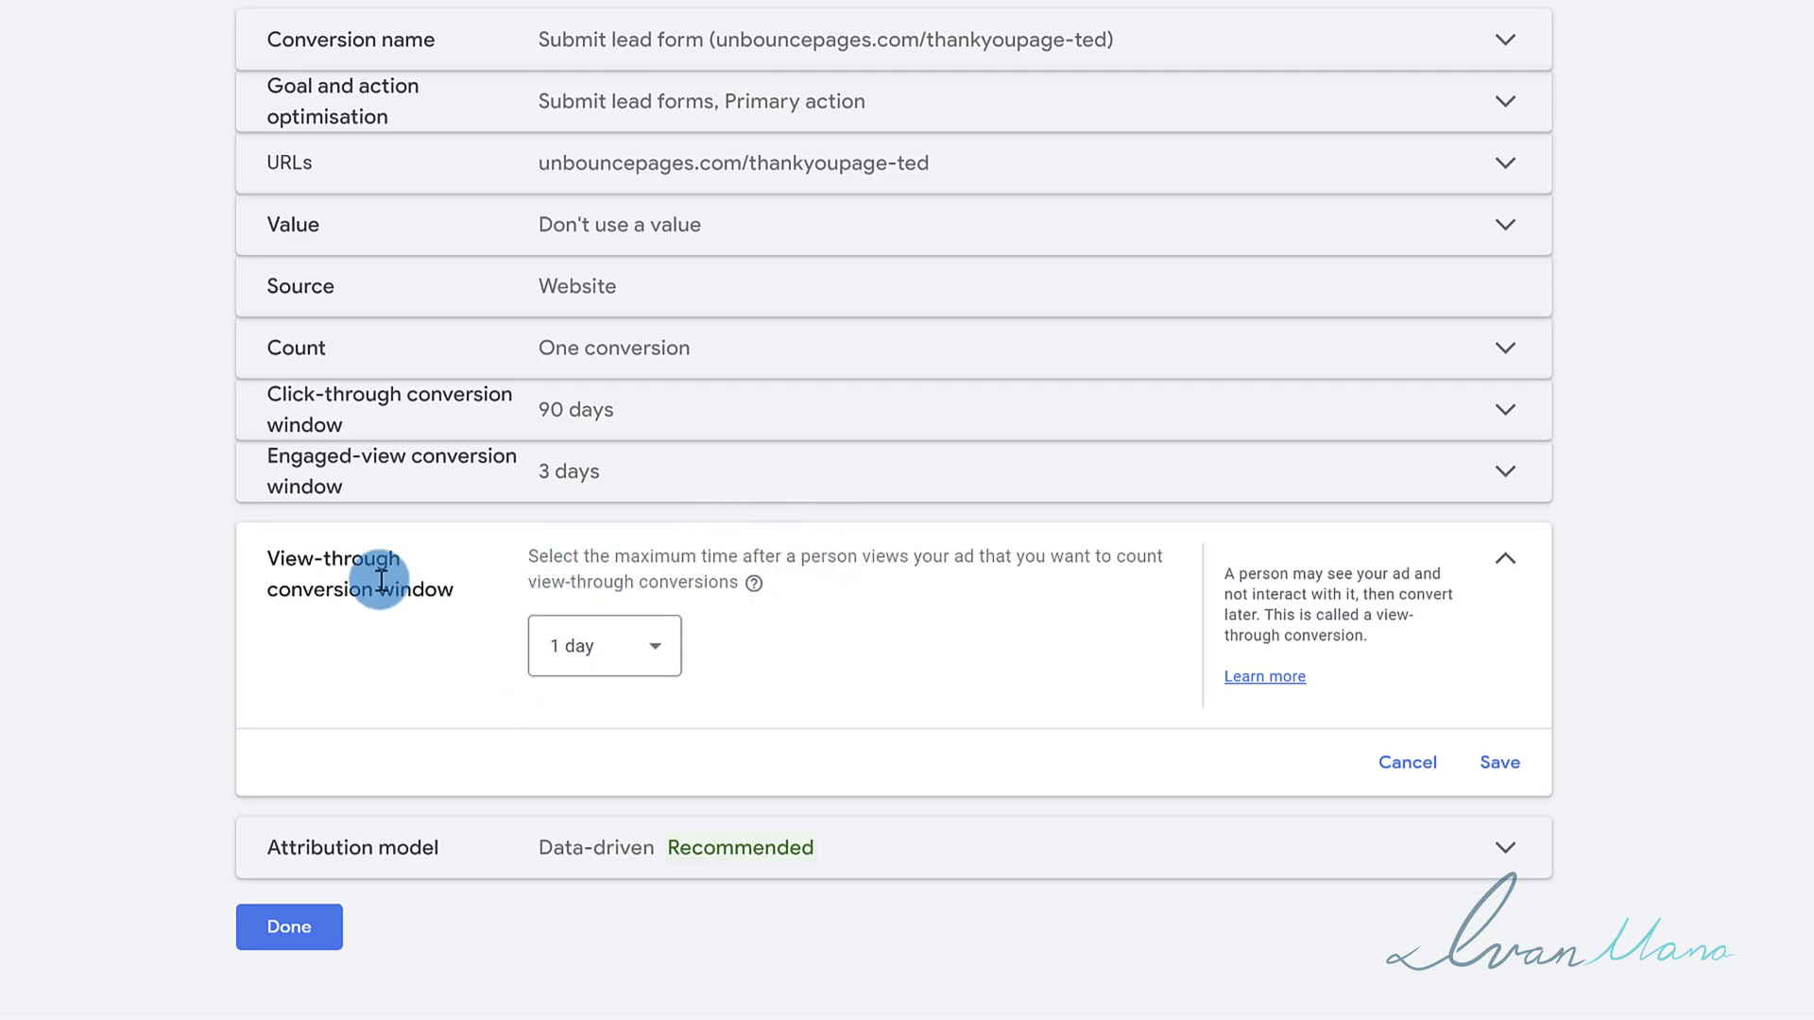
left_click_drag(449, 592, 296, 586)
left_click(293, 581)
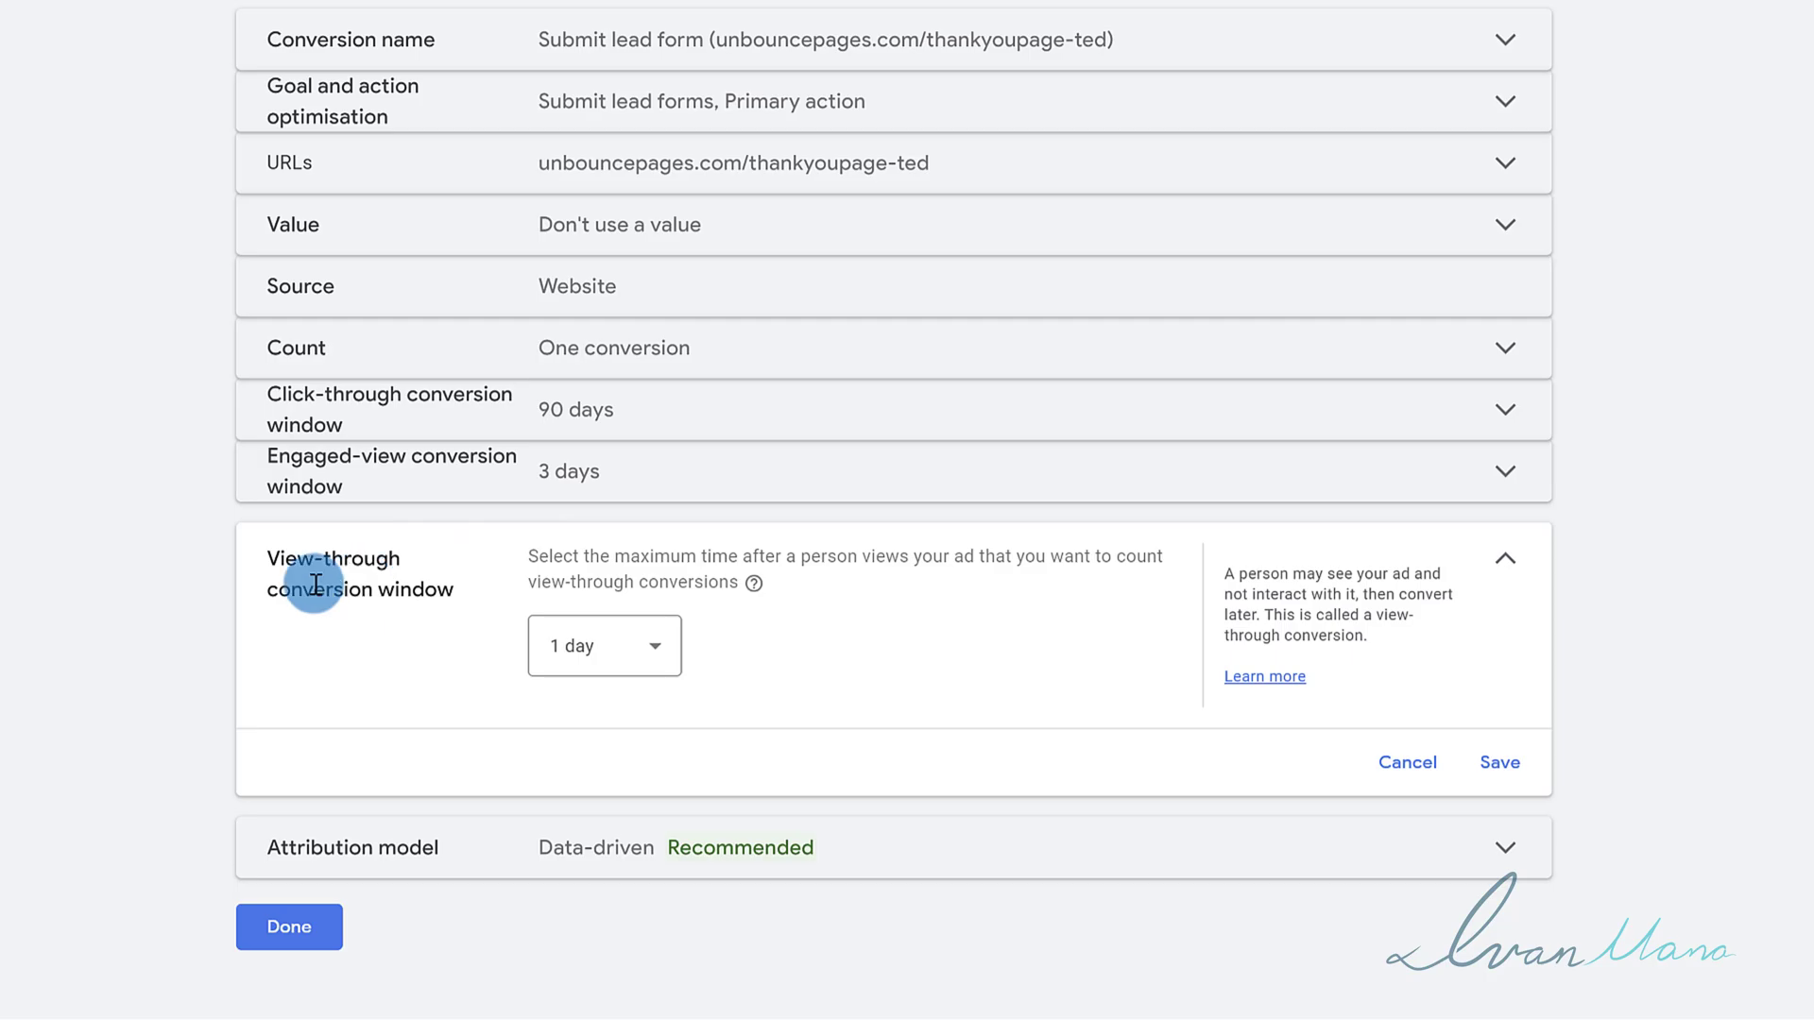
left_click_drag(293, 567, 332, 590)
left_click(332, 591)
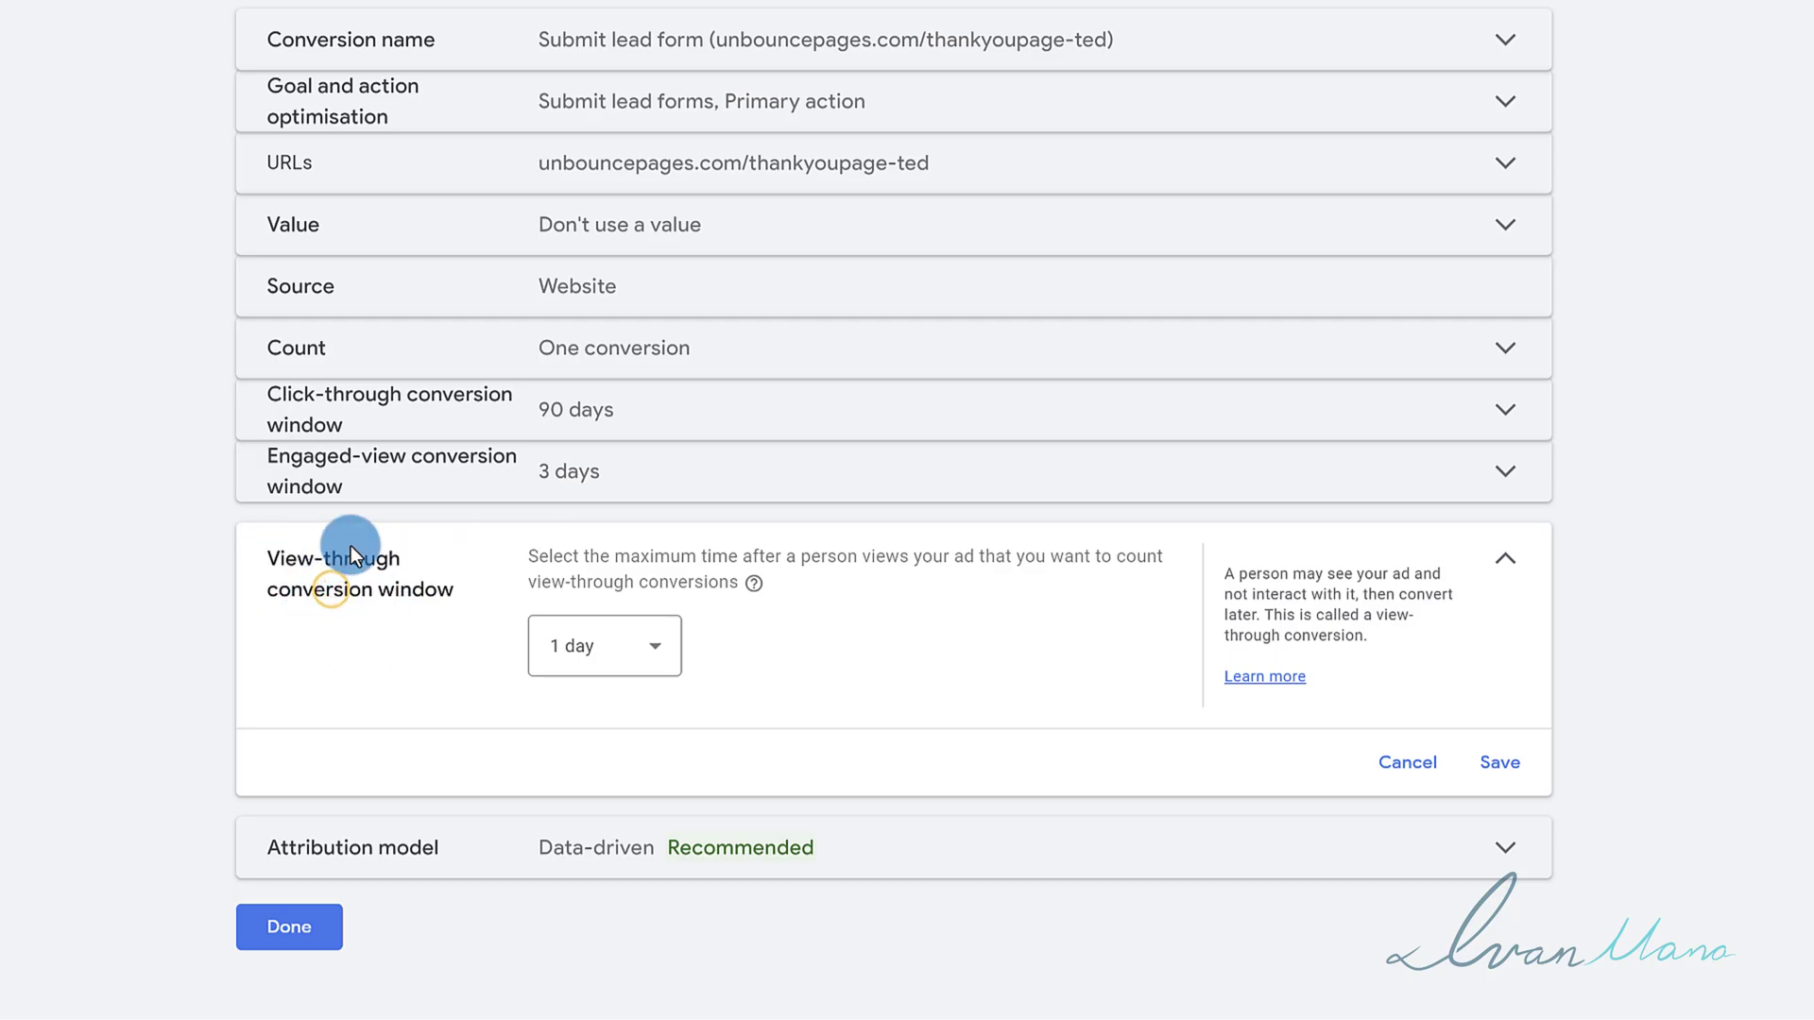
left_click(1410, 760)
Open the attribution model setting and compare the descriptions of Last click, First click and Linear
left_click(624, 609)
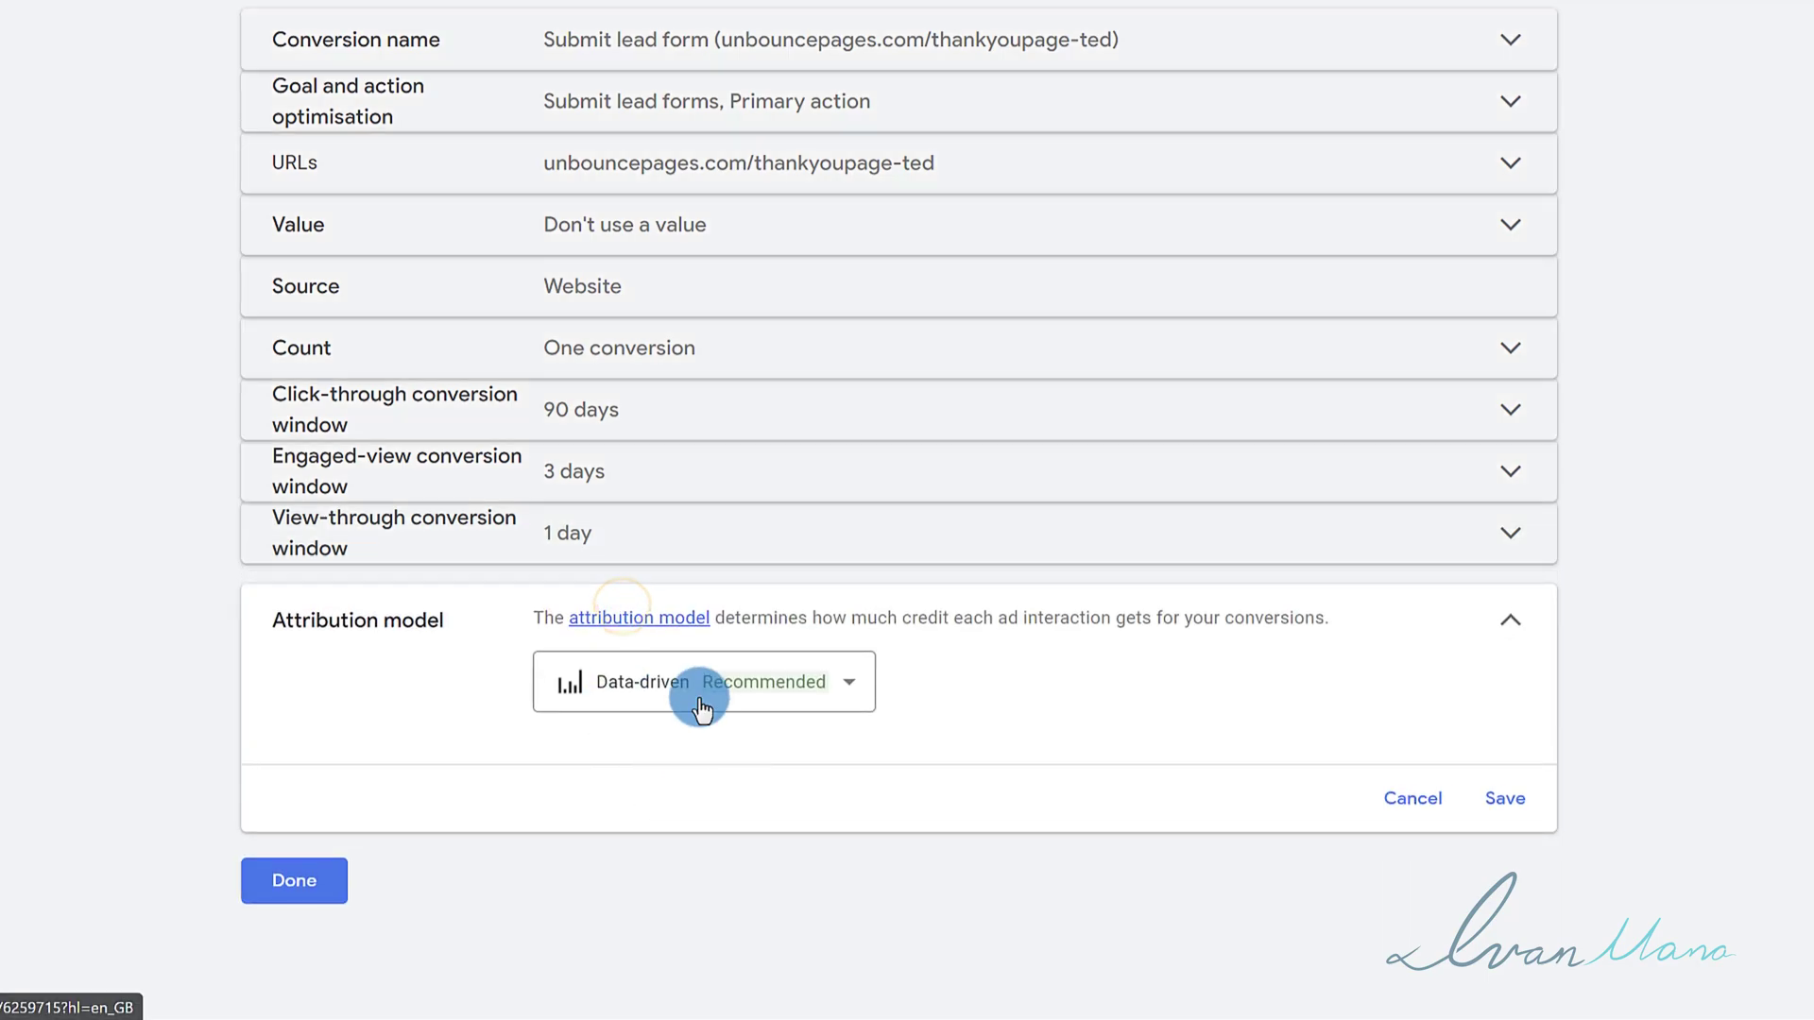
left_click(654, 695)
left_click(935, 615)
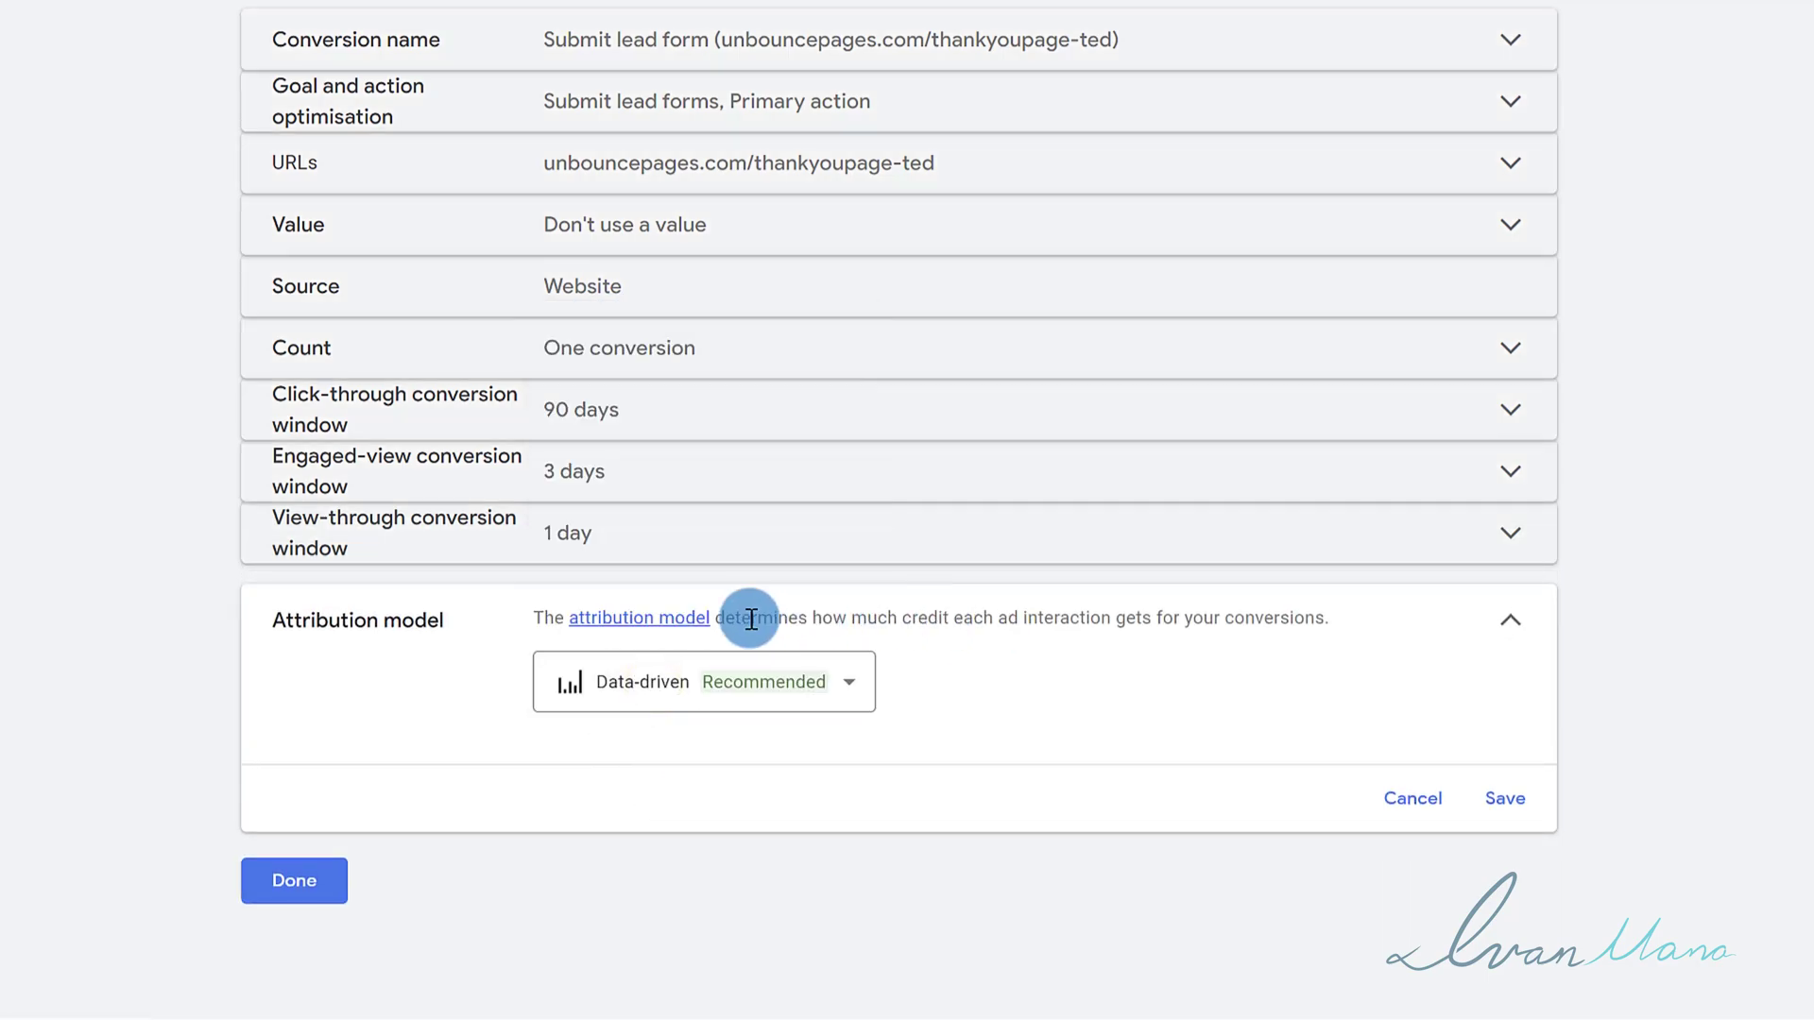
left_click(703, 690)
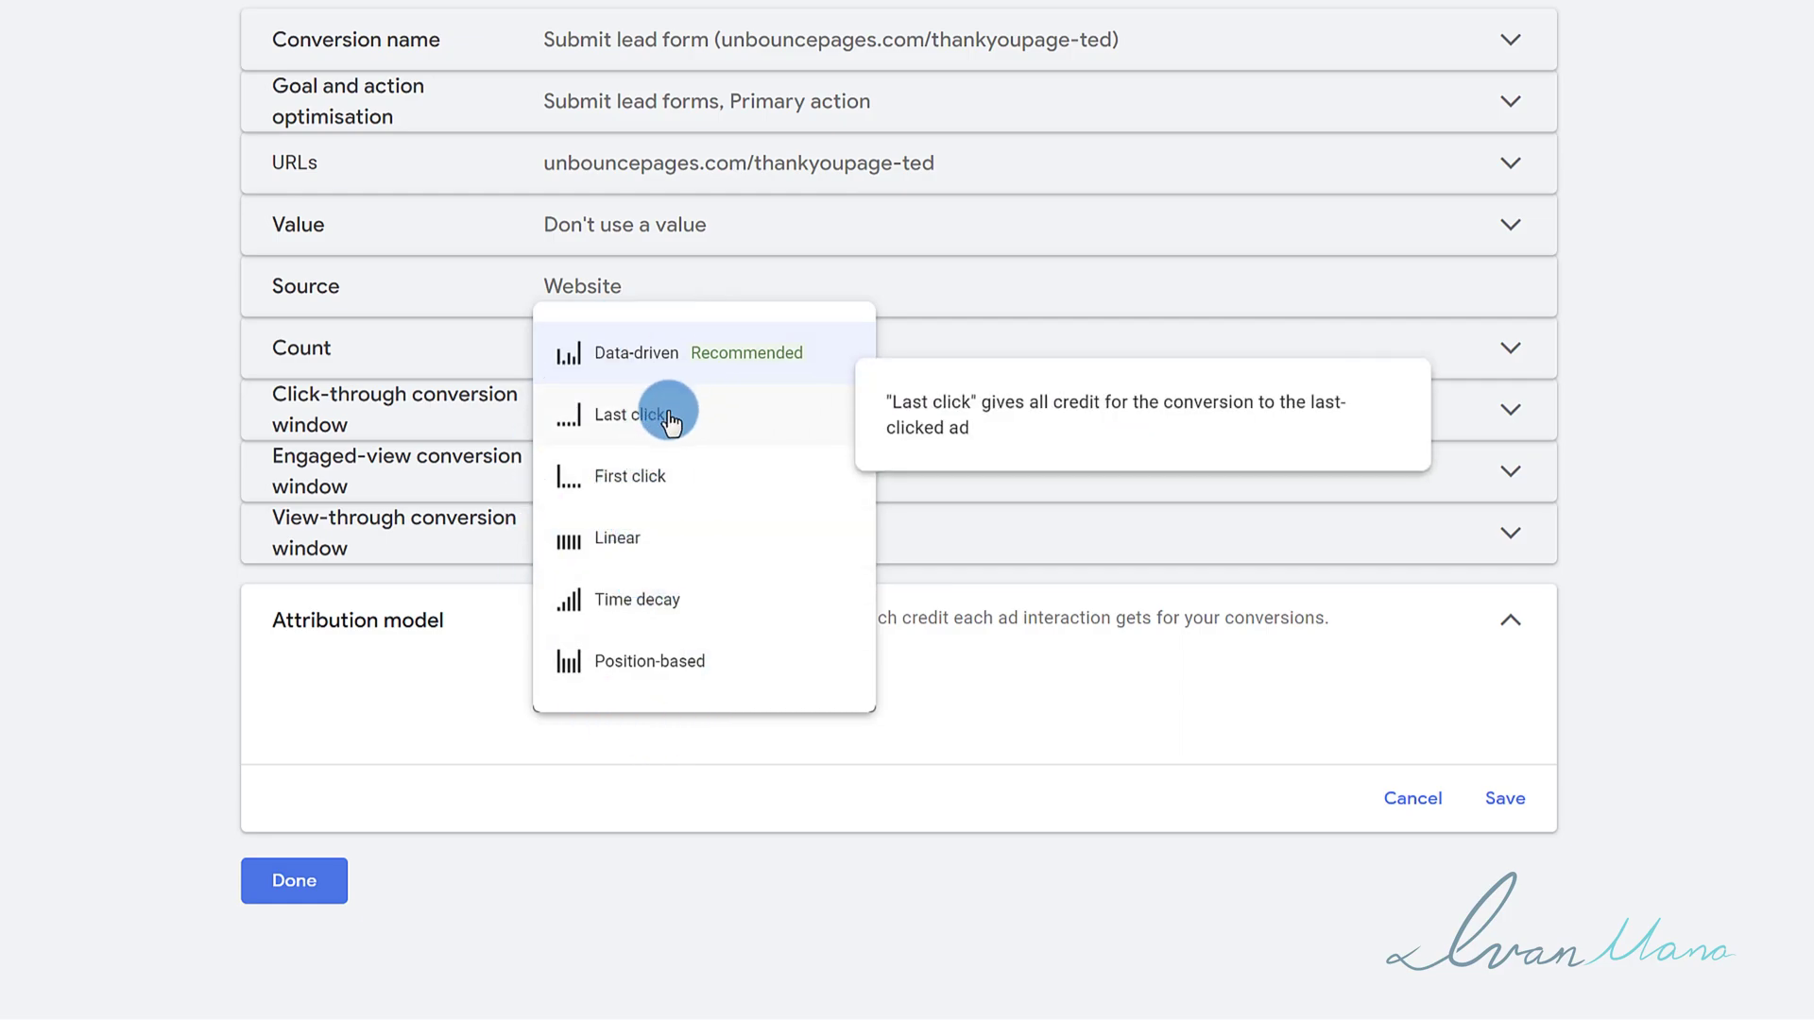
left_click(368, 605)
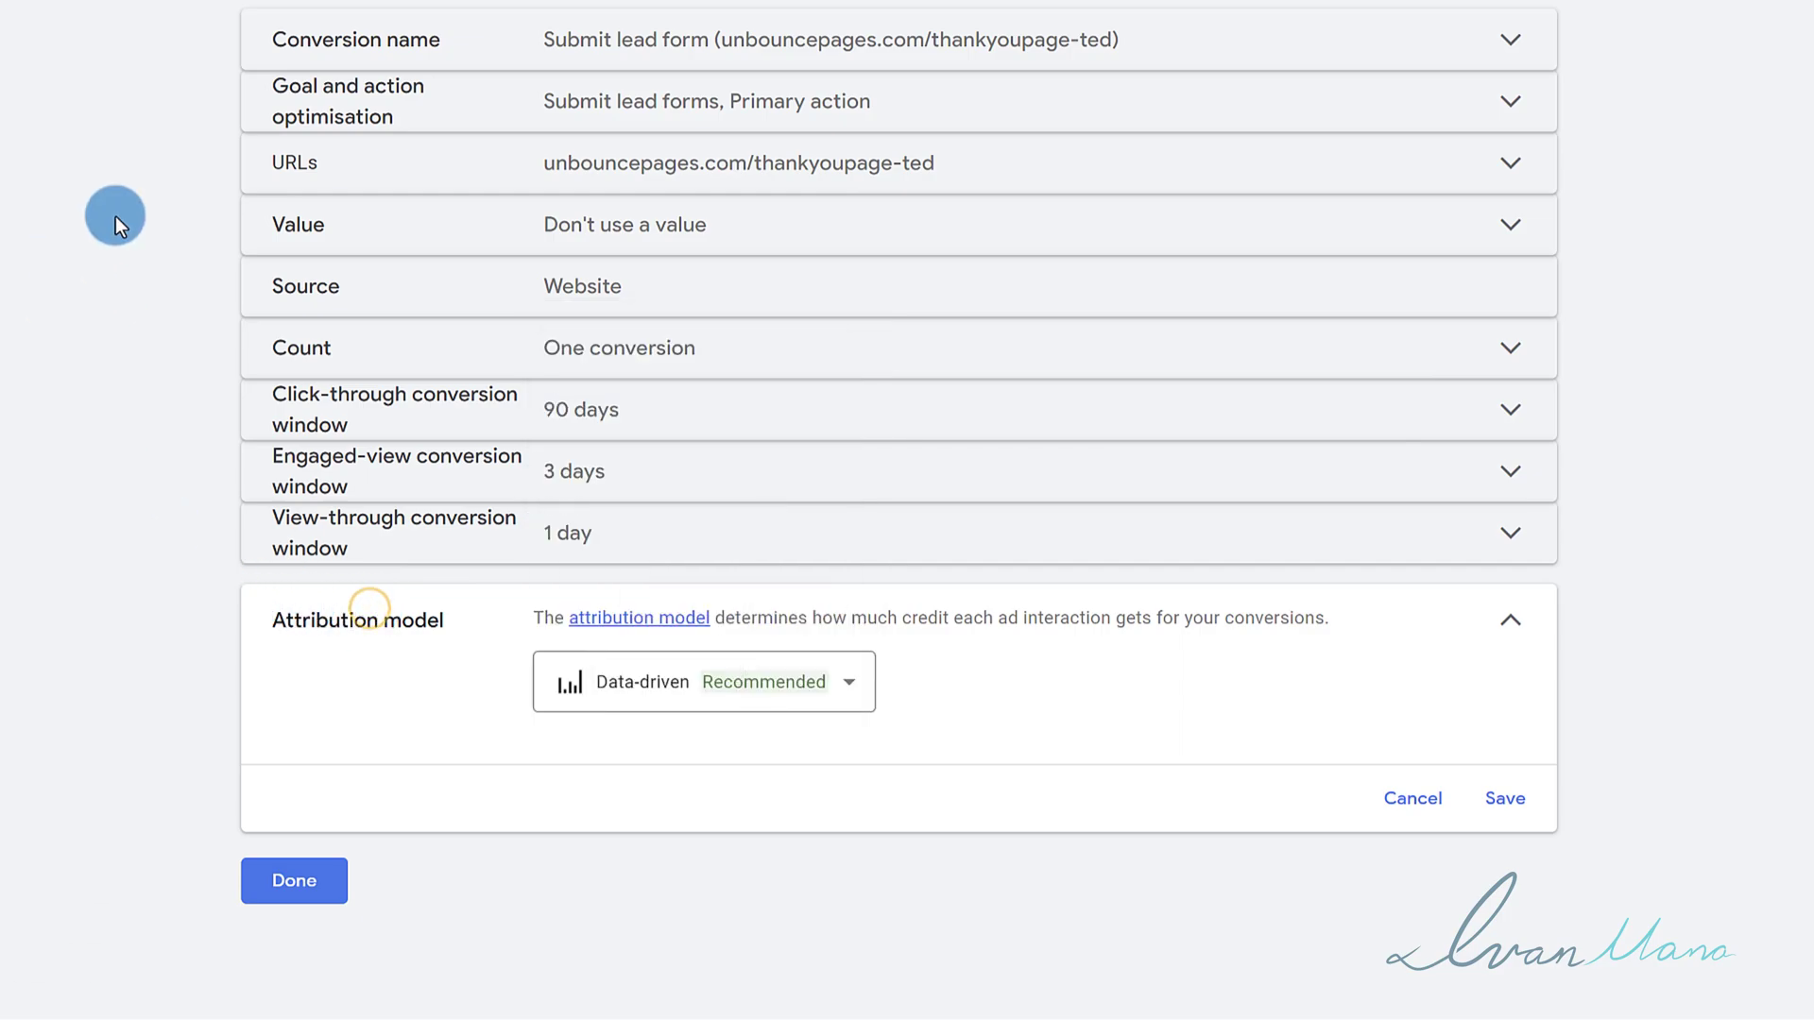
left_click(655, 680)
mouse_move(657, 417)
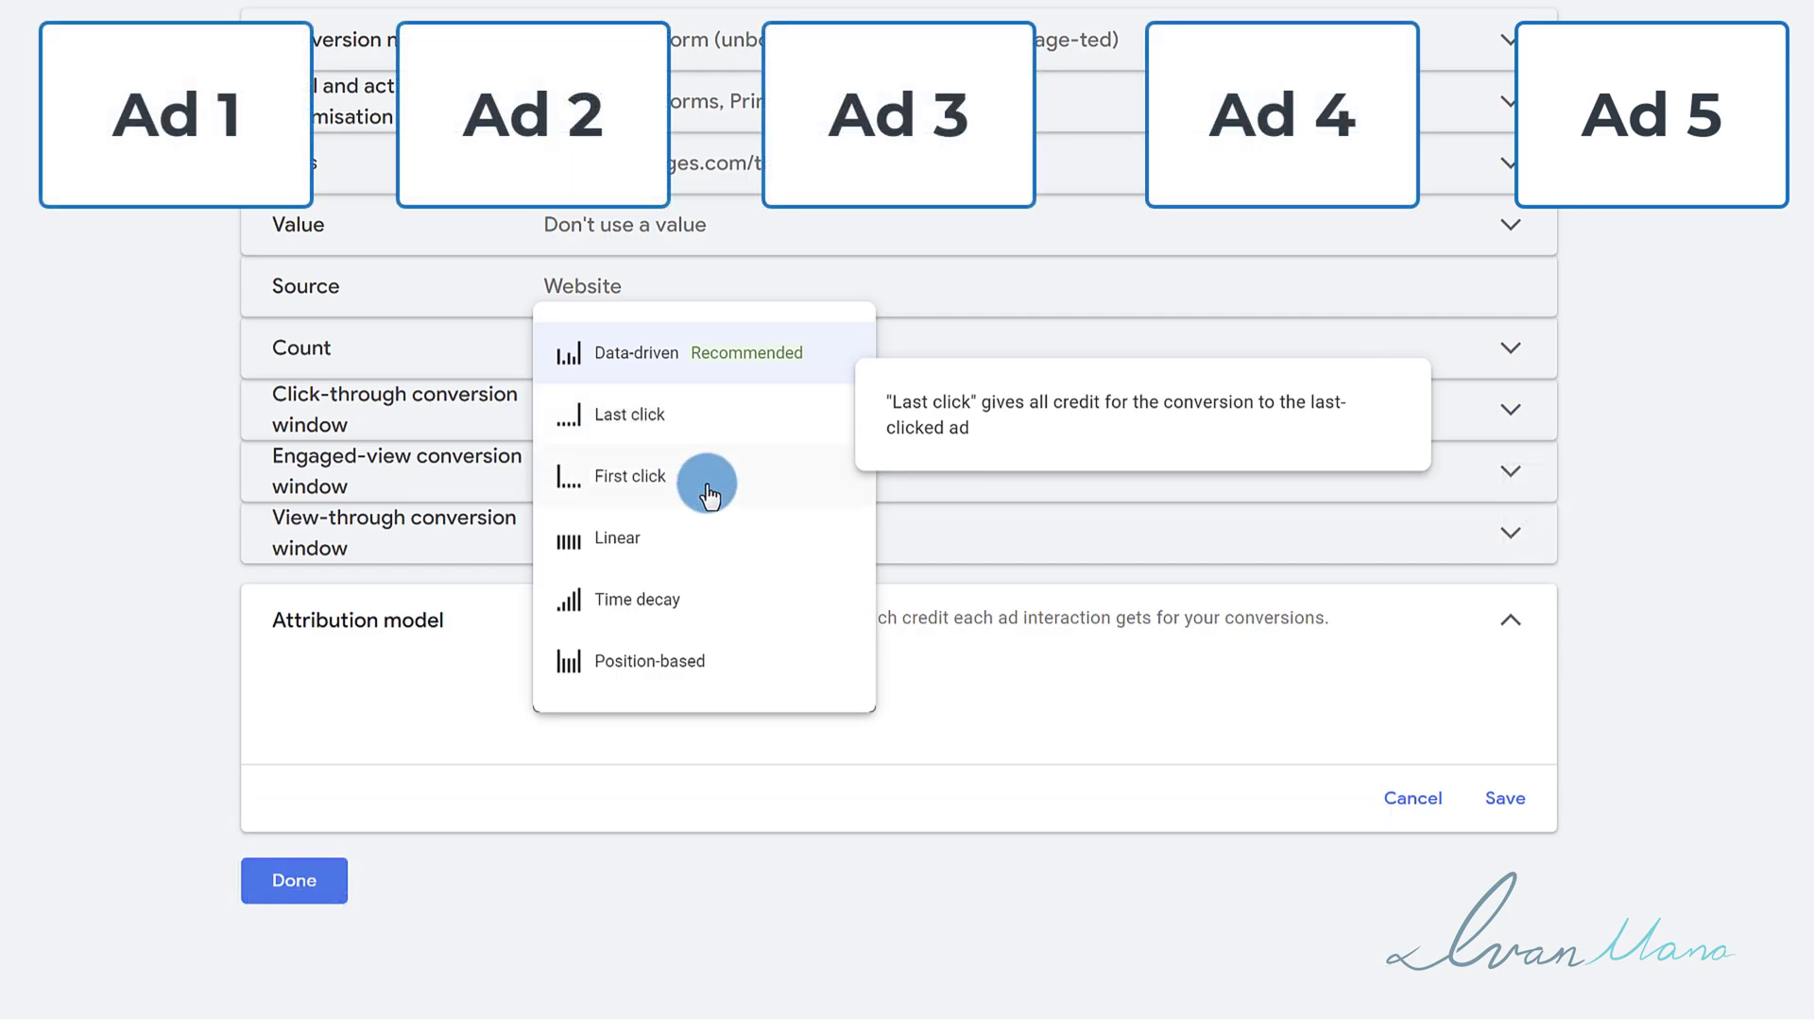
mouse_move(718, 482)
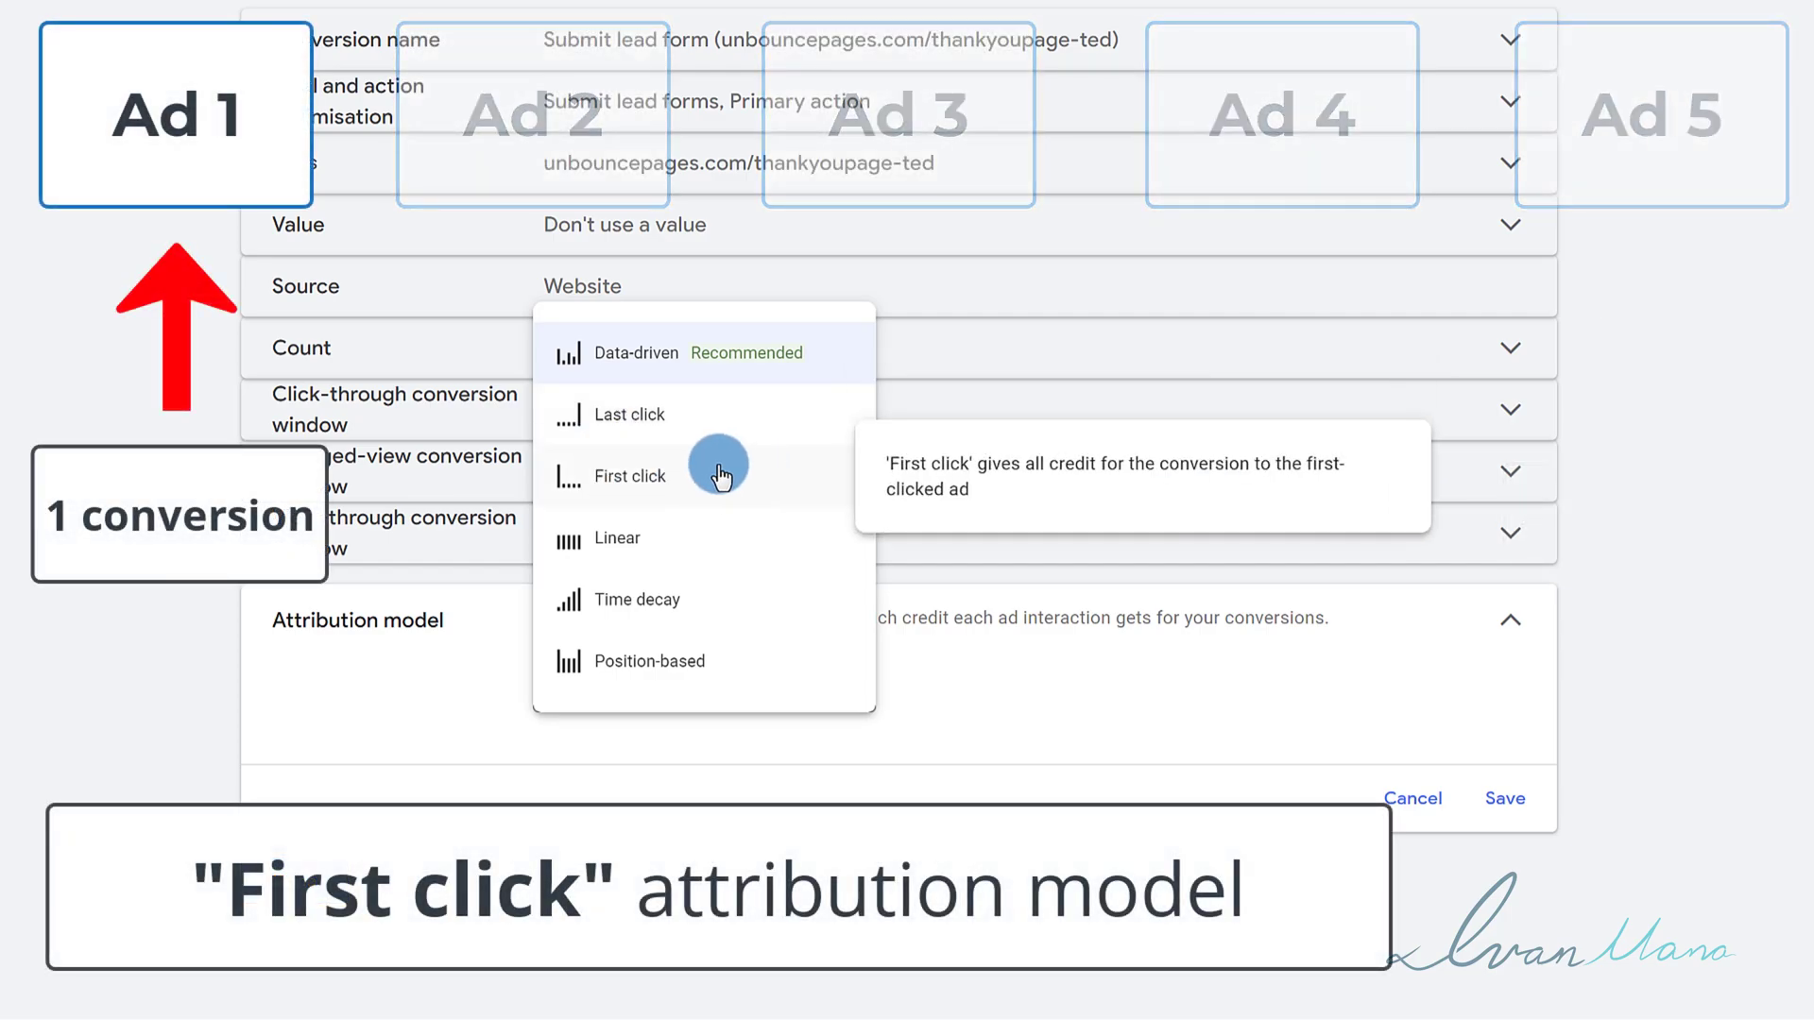
mouse_move(689, 541)
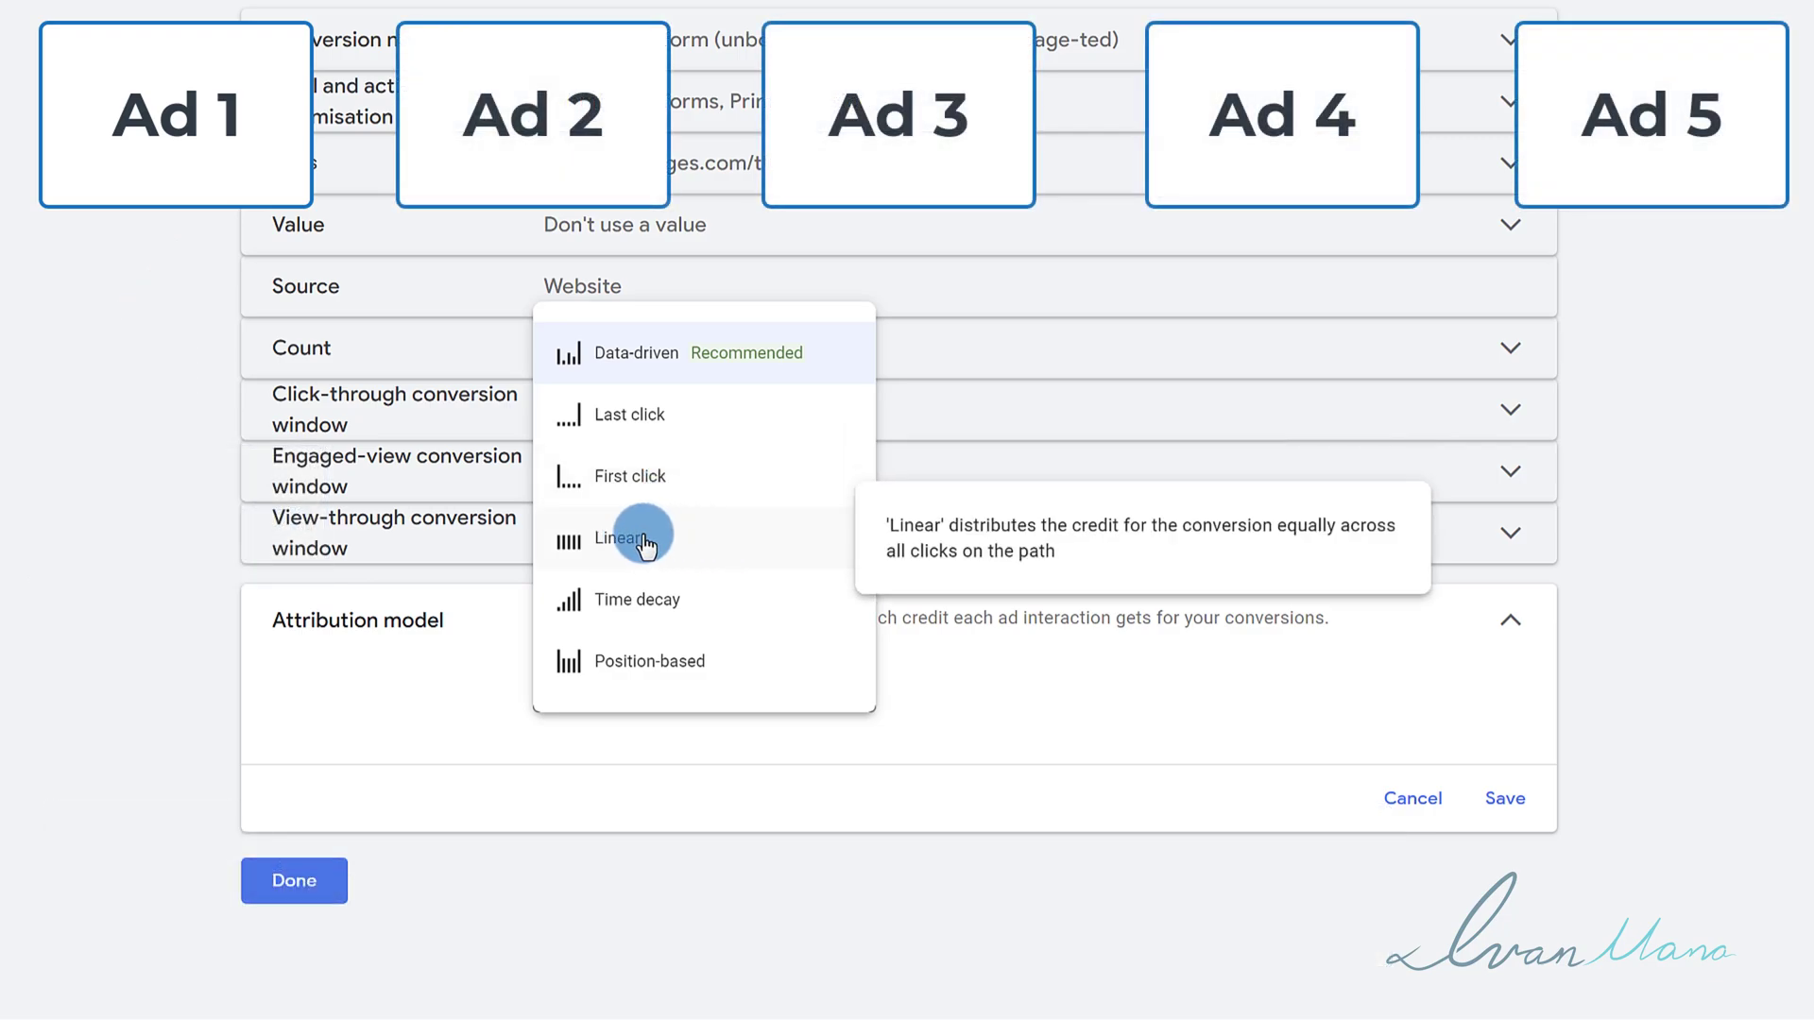
Compare the Linear, Time decay, Position-based and Data-driven attribution models, and finish editing the conversion settings with Data-driven kept
left_click(332, 631)
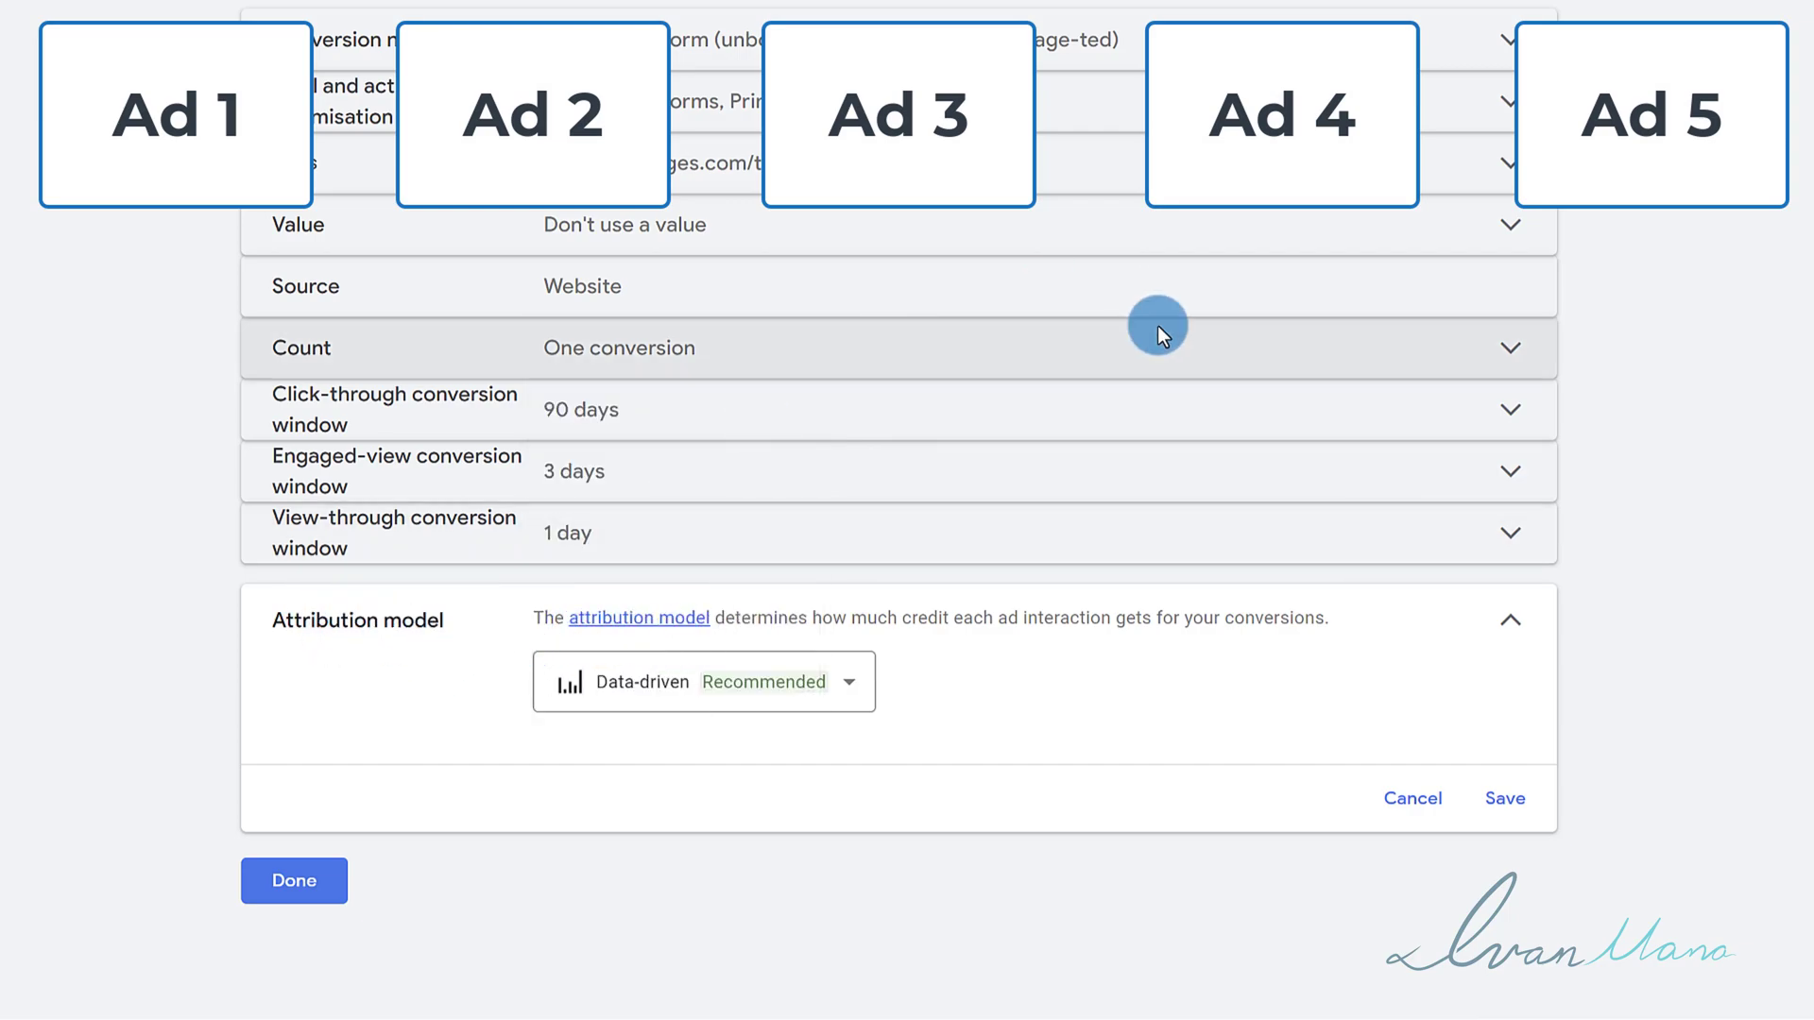
left_click(612, 701)
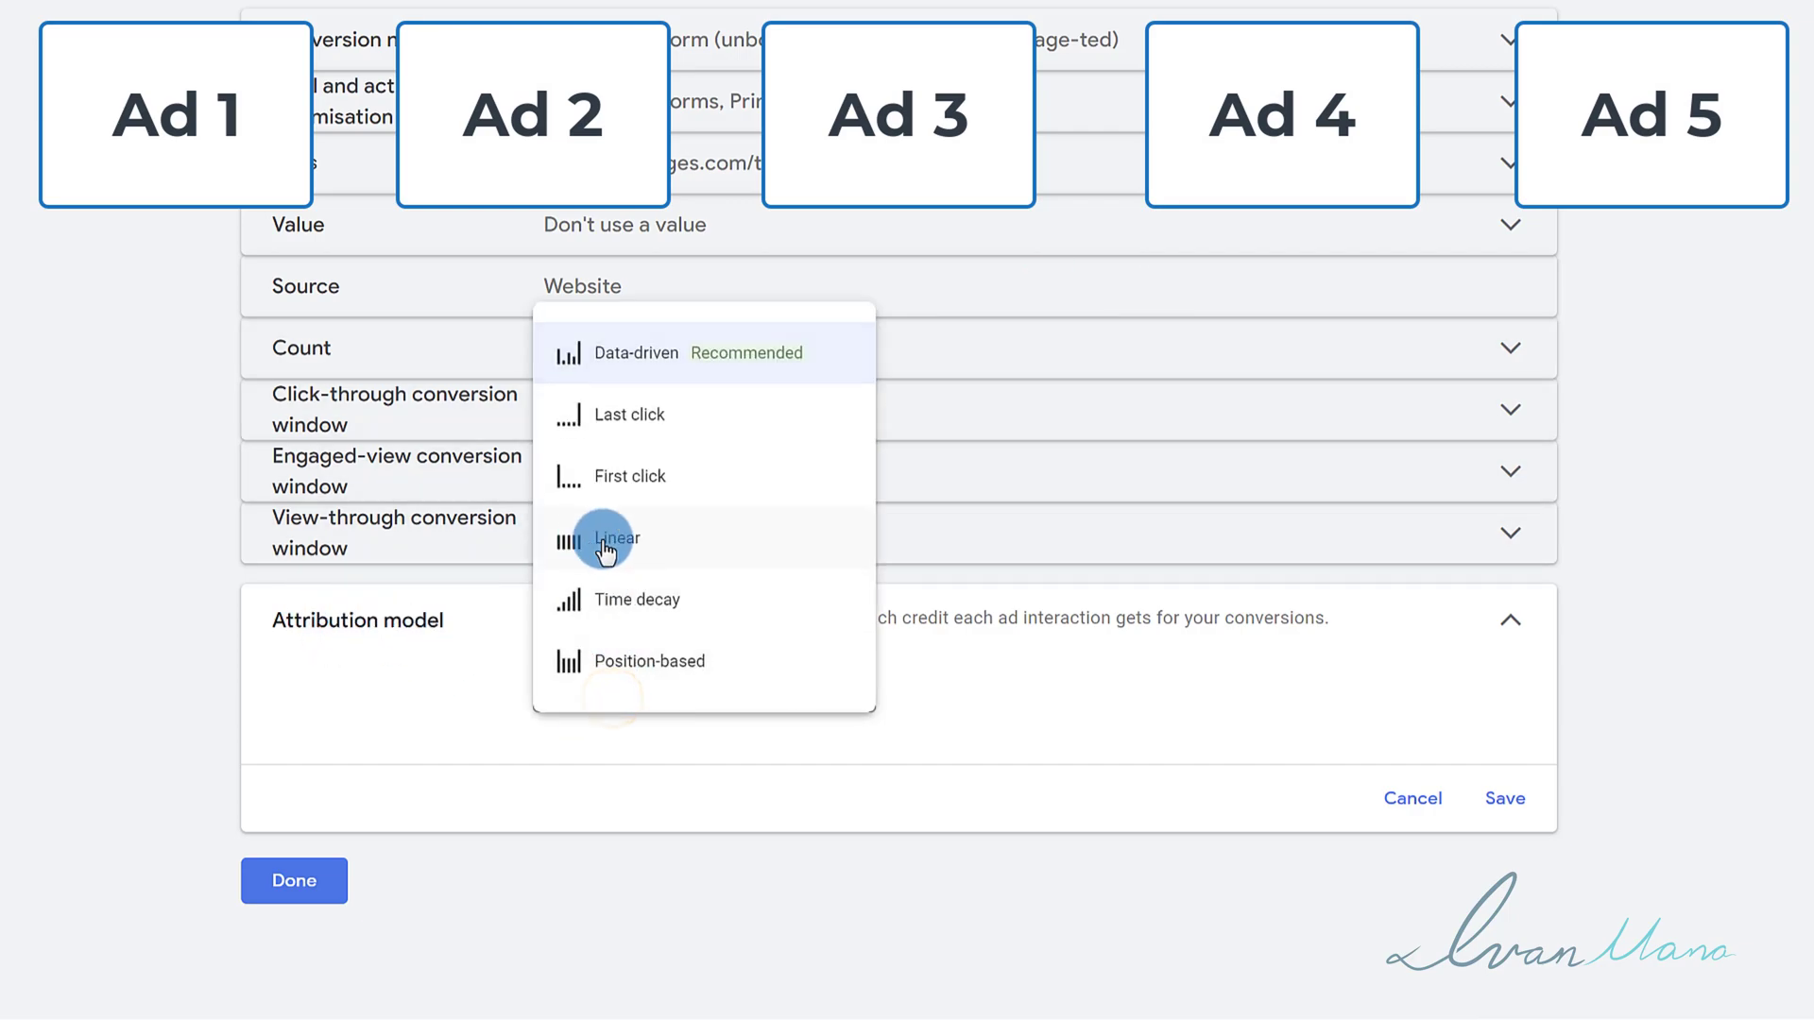
mouse_move(595, 538)
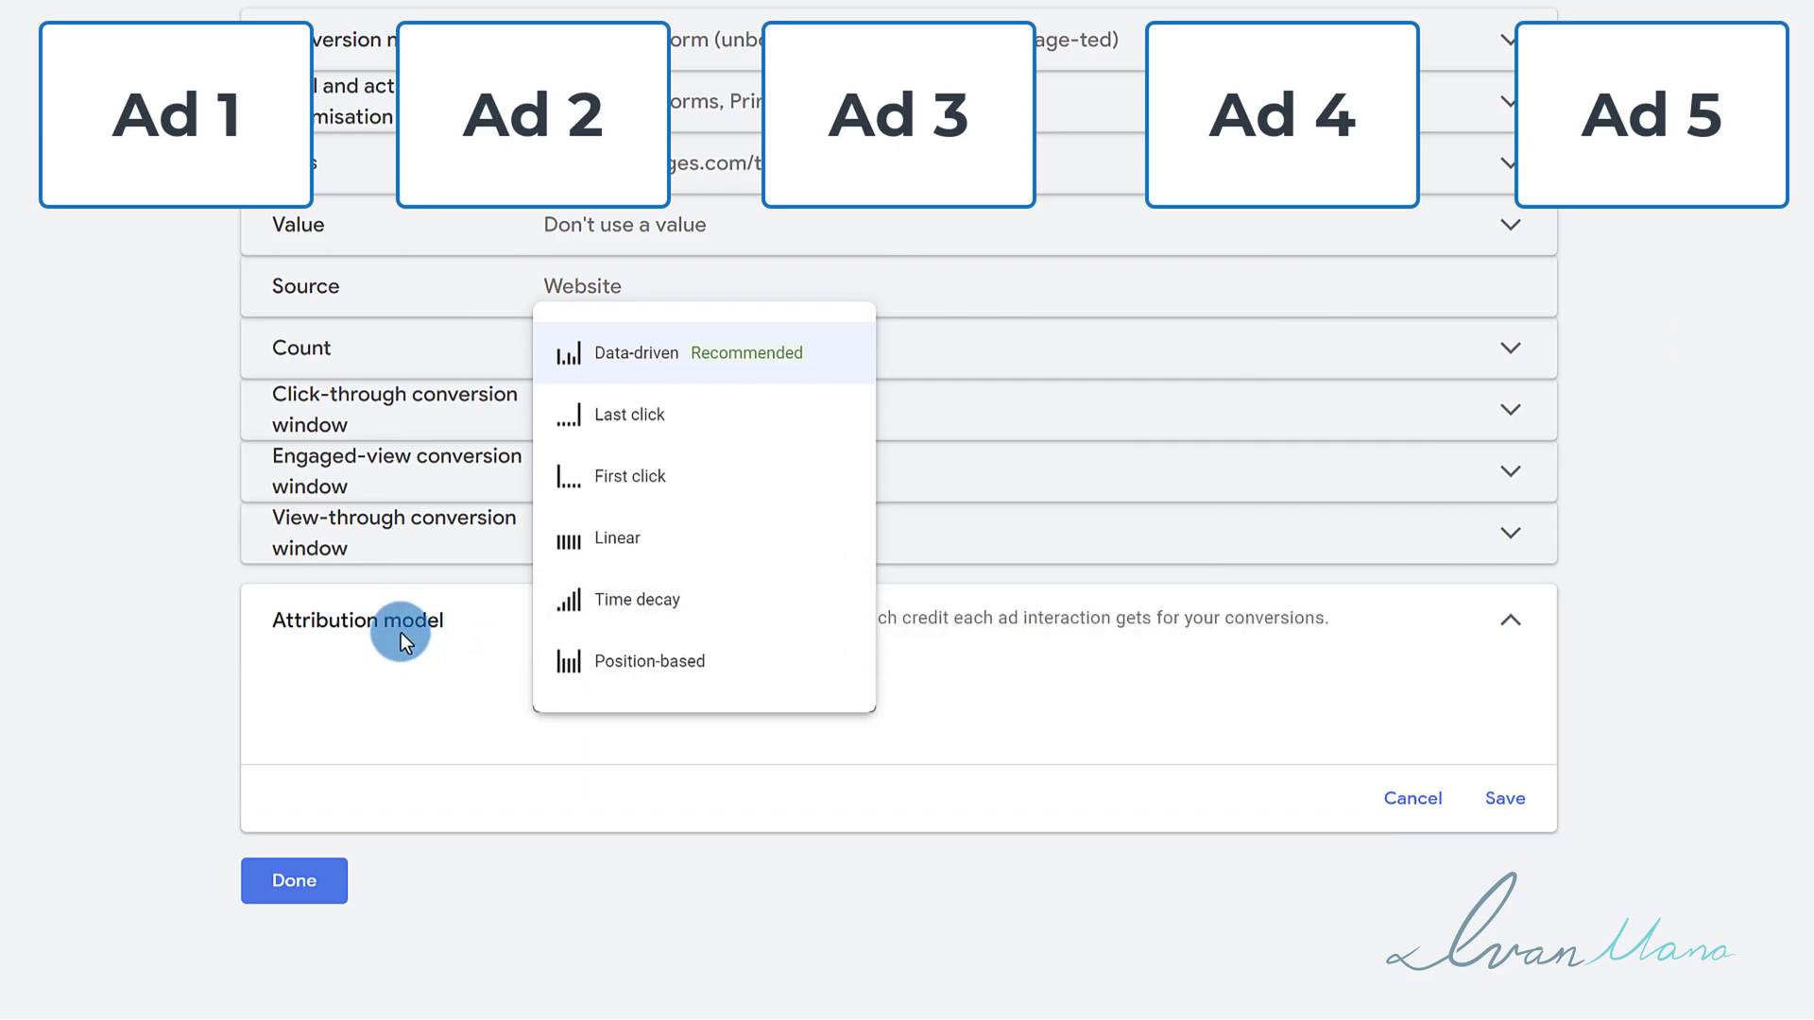
mouse_move(676, 535)
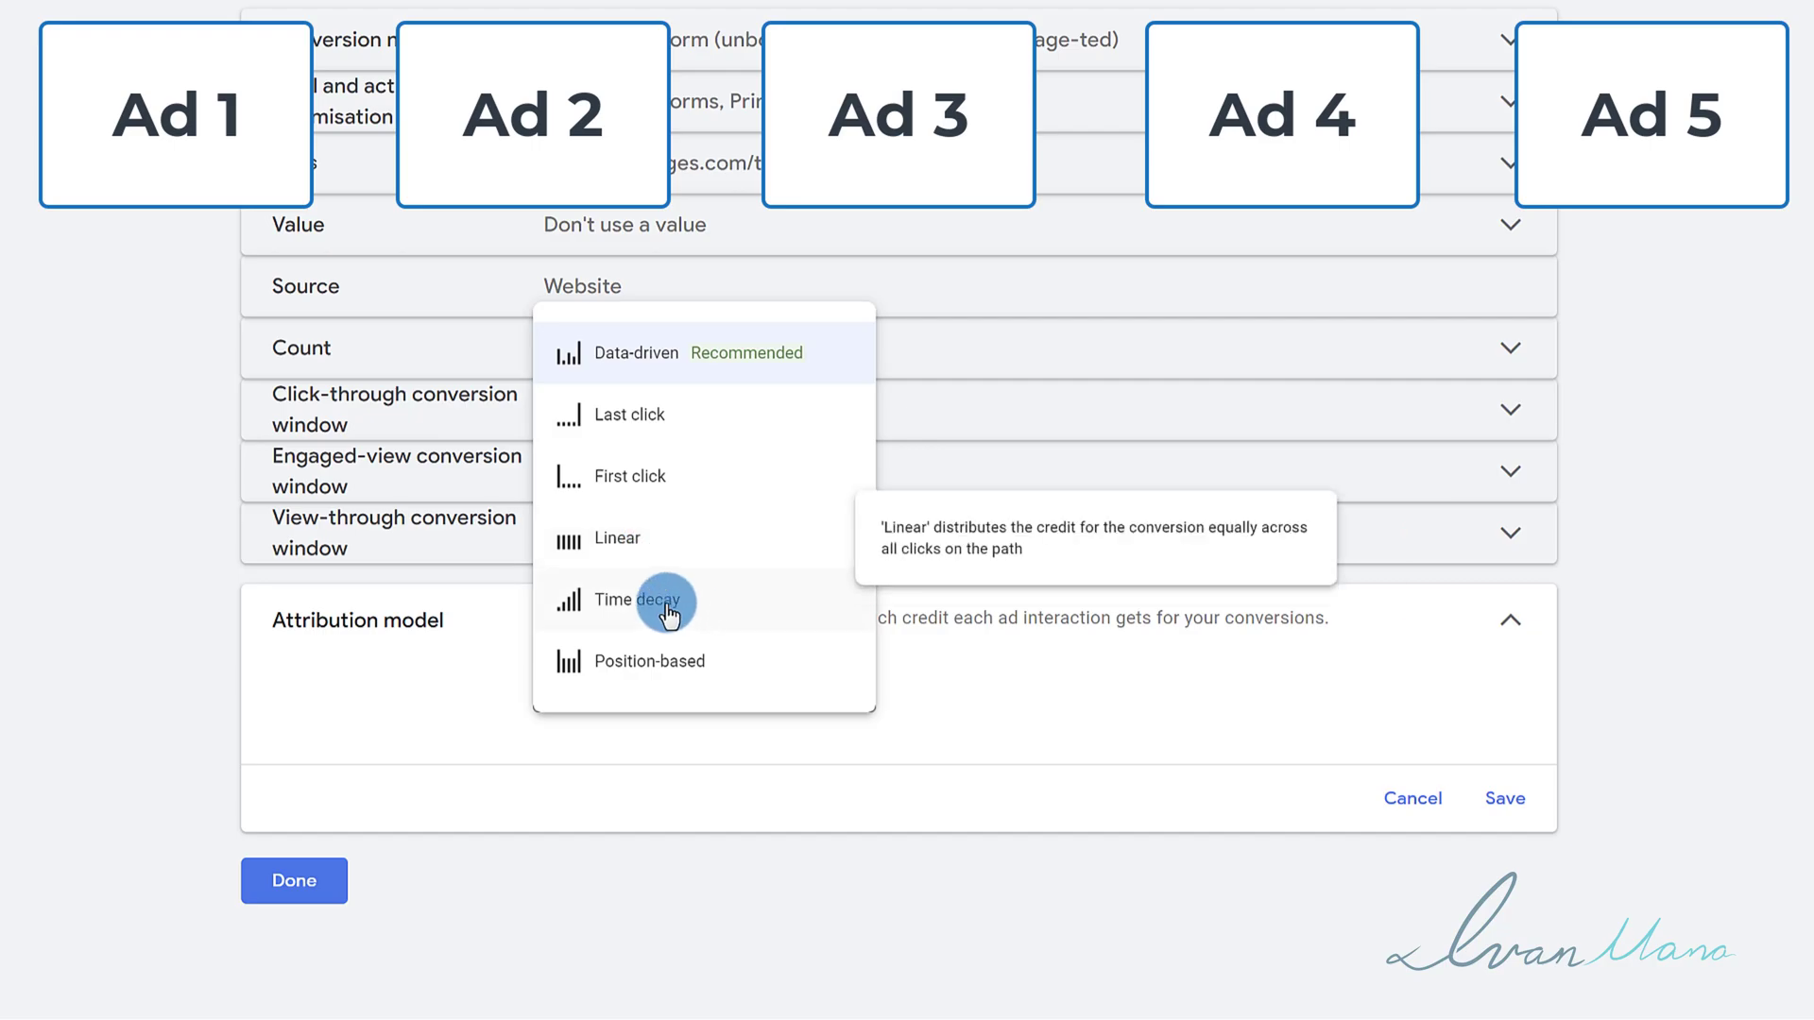
mouse_move(669, 606)
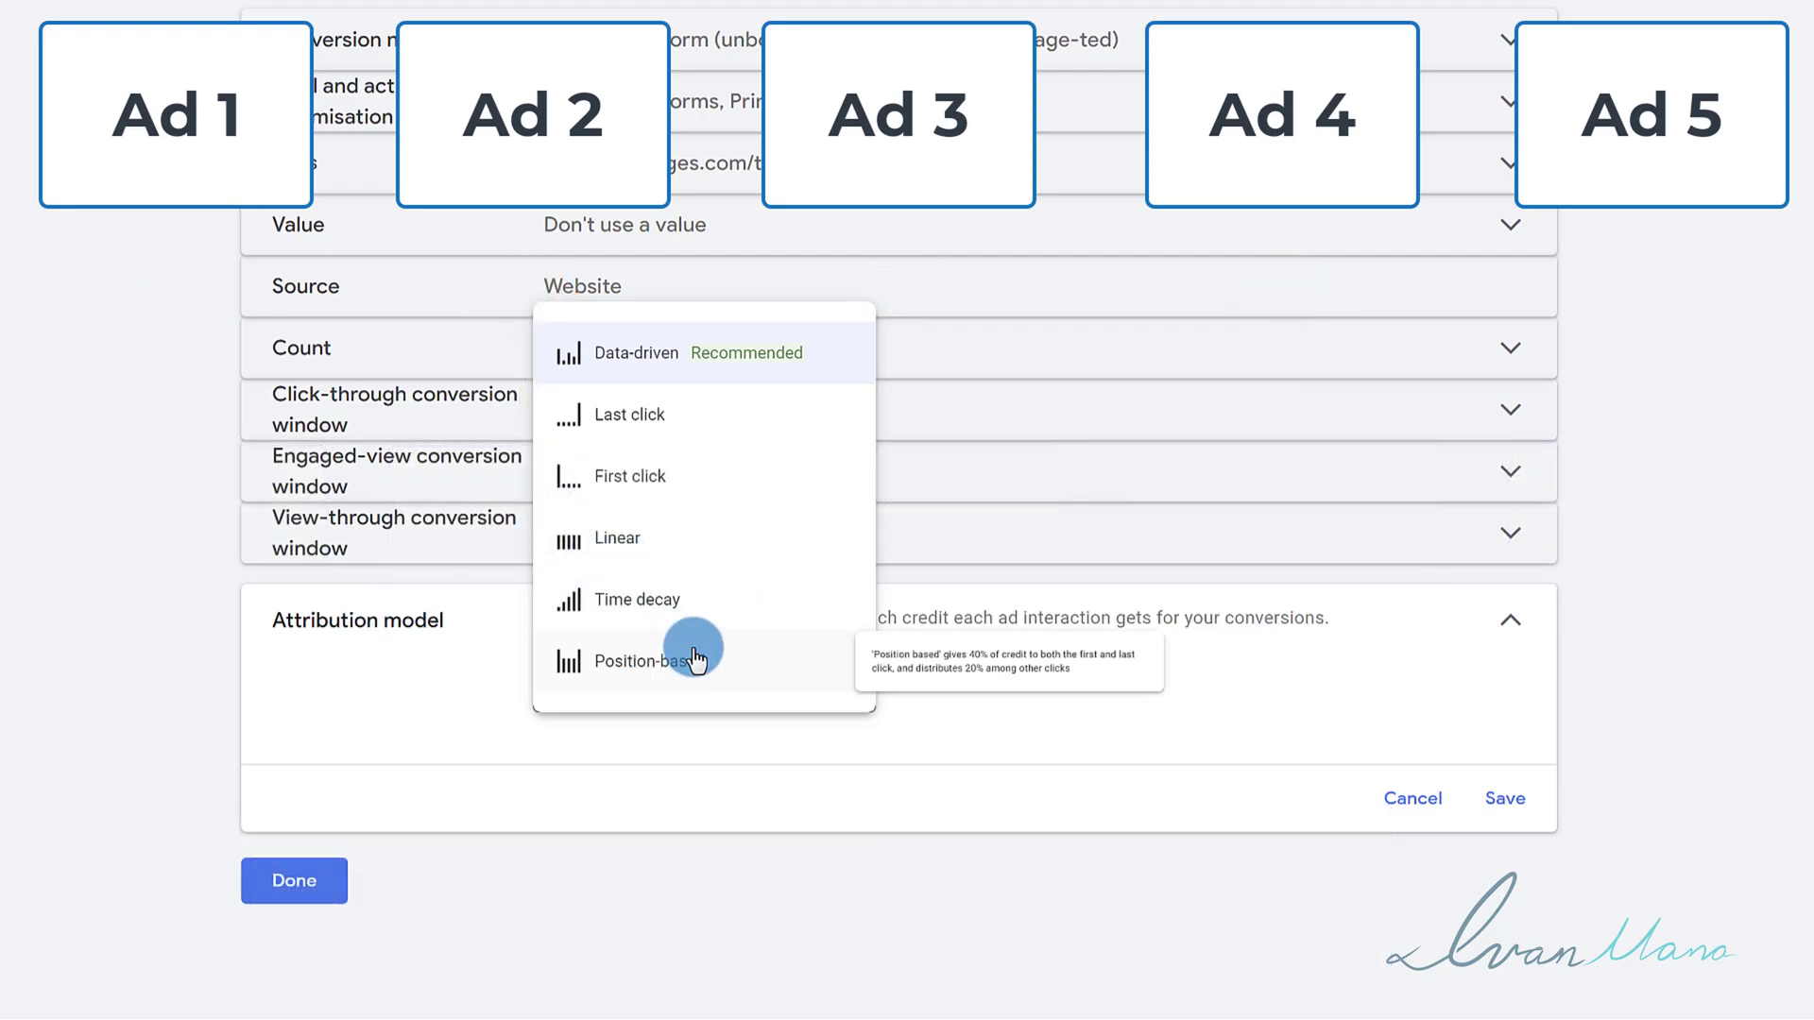
mouse_move(638, 659)
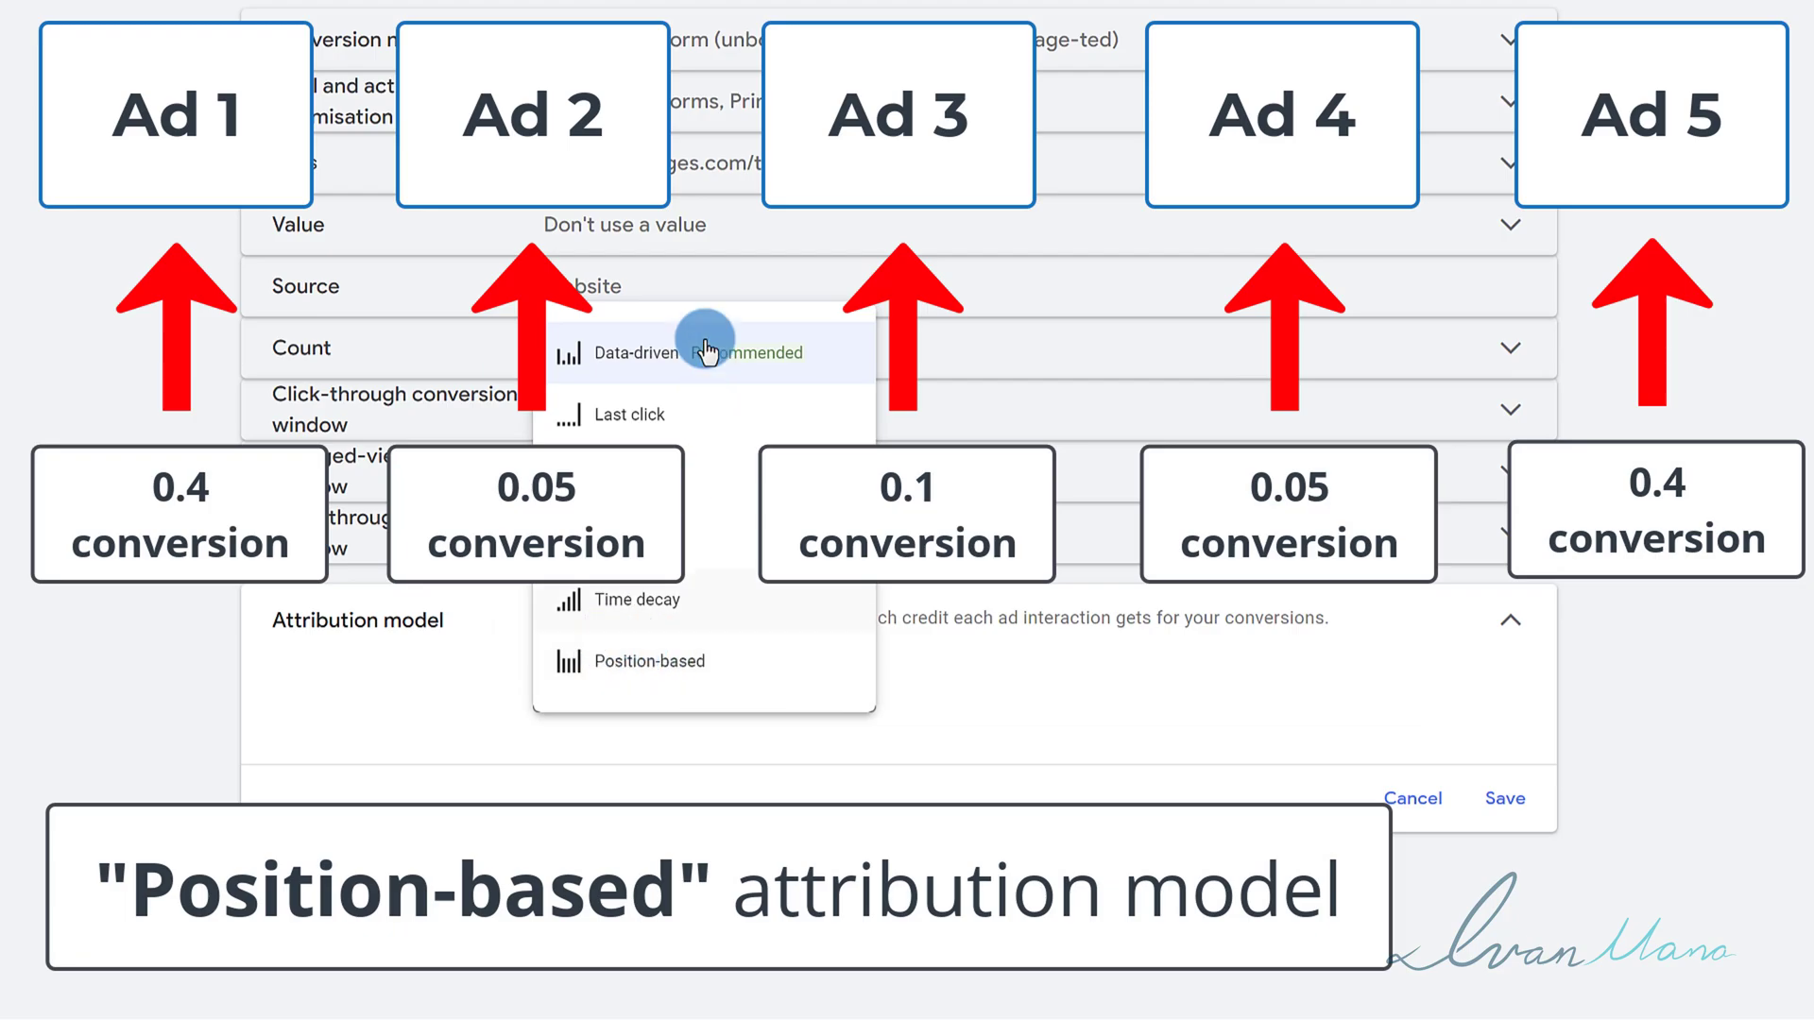
mouse_move(647, 354)
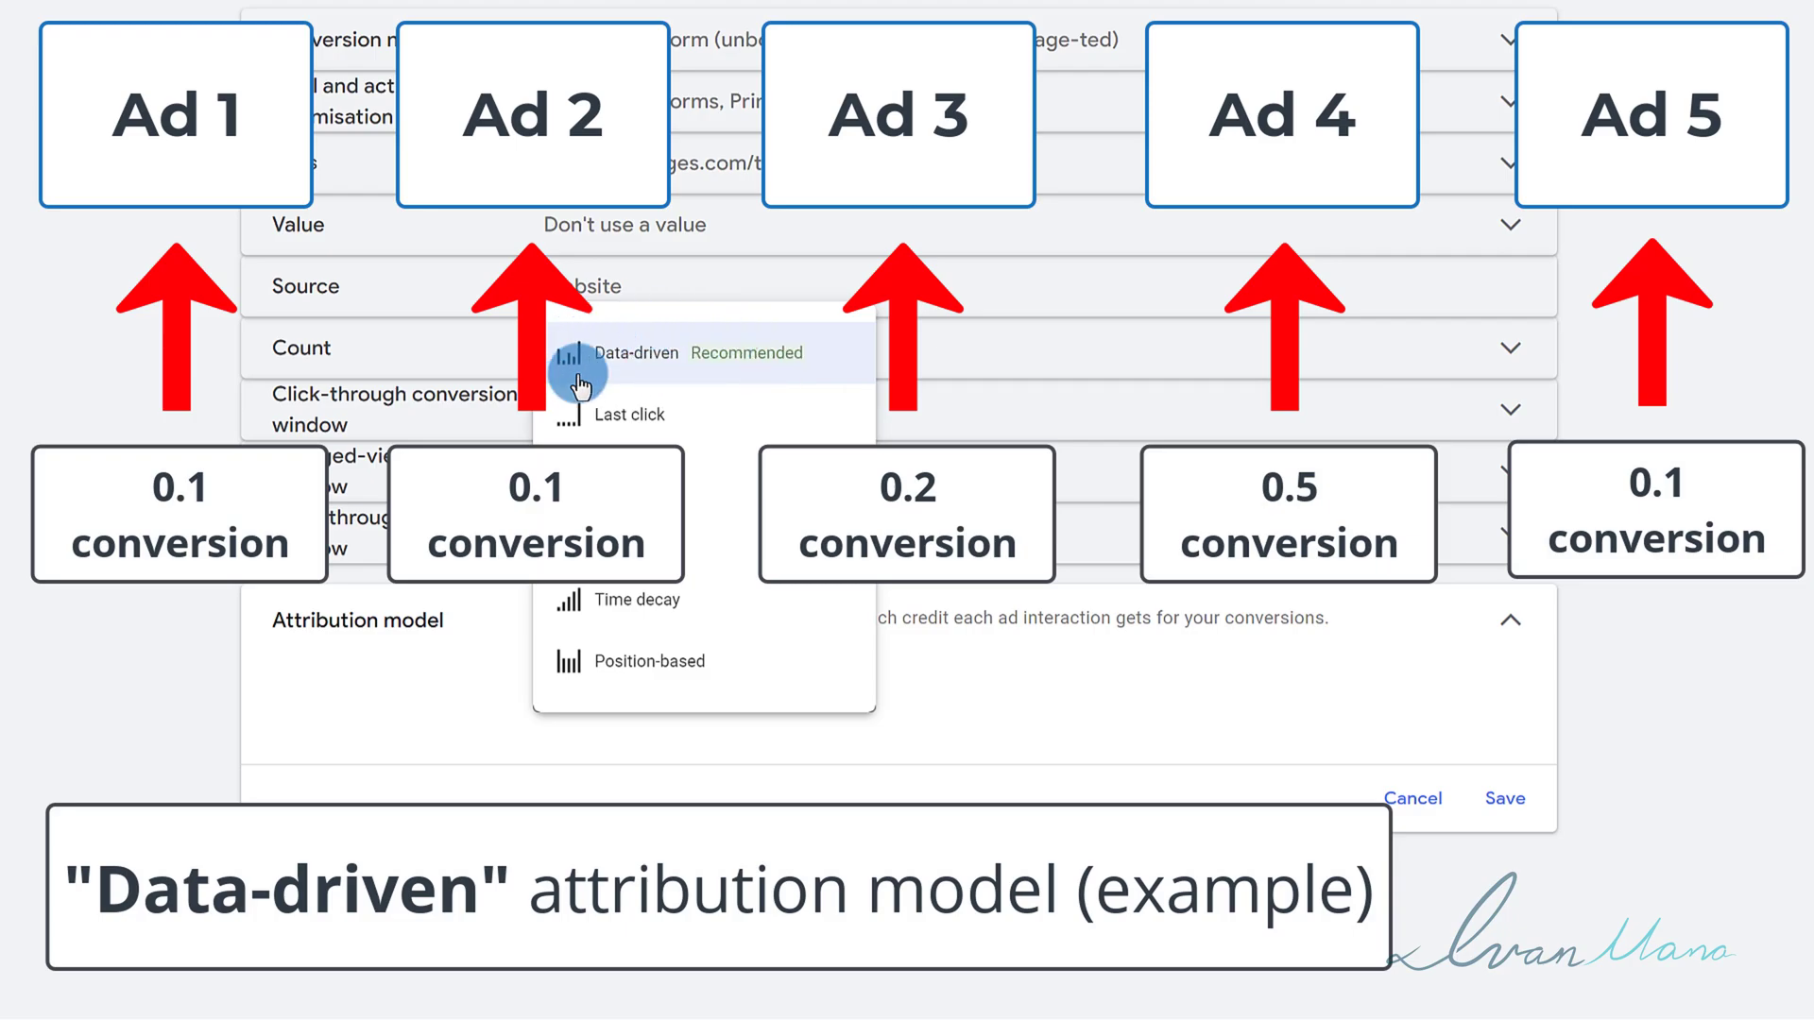
mouse_move(618, 355)
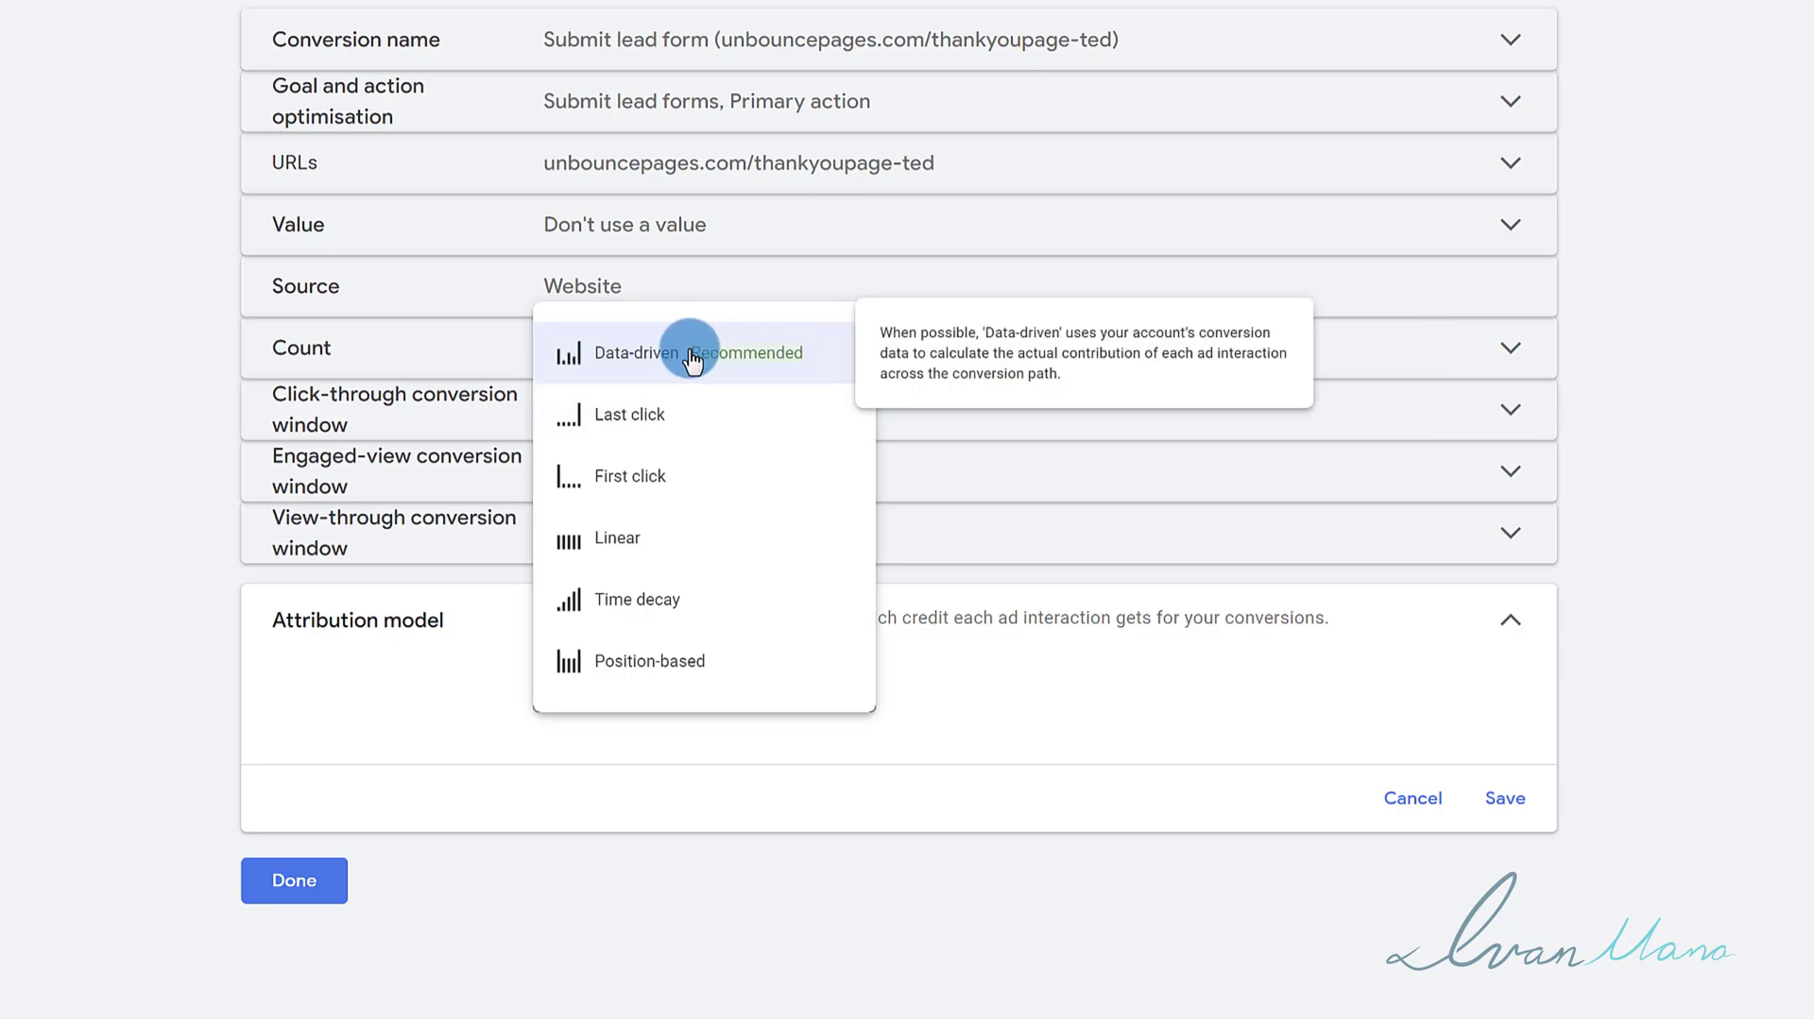
left_click(156, 631)
left_click(299, 862)
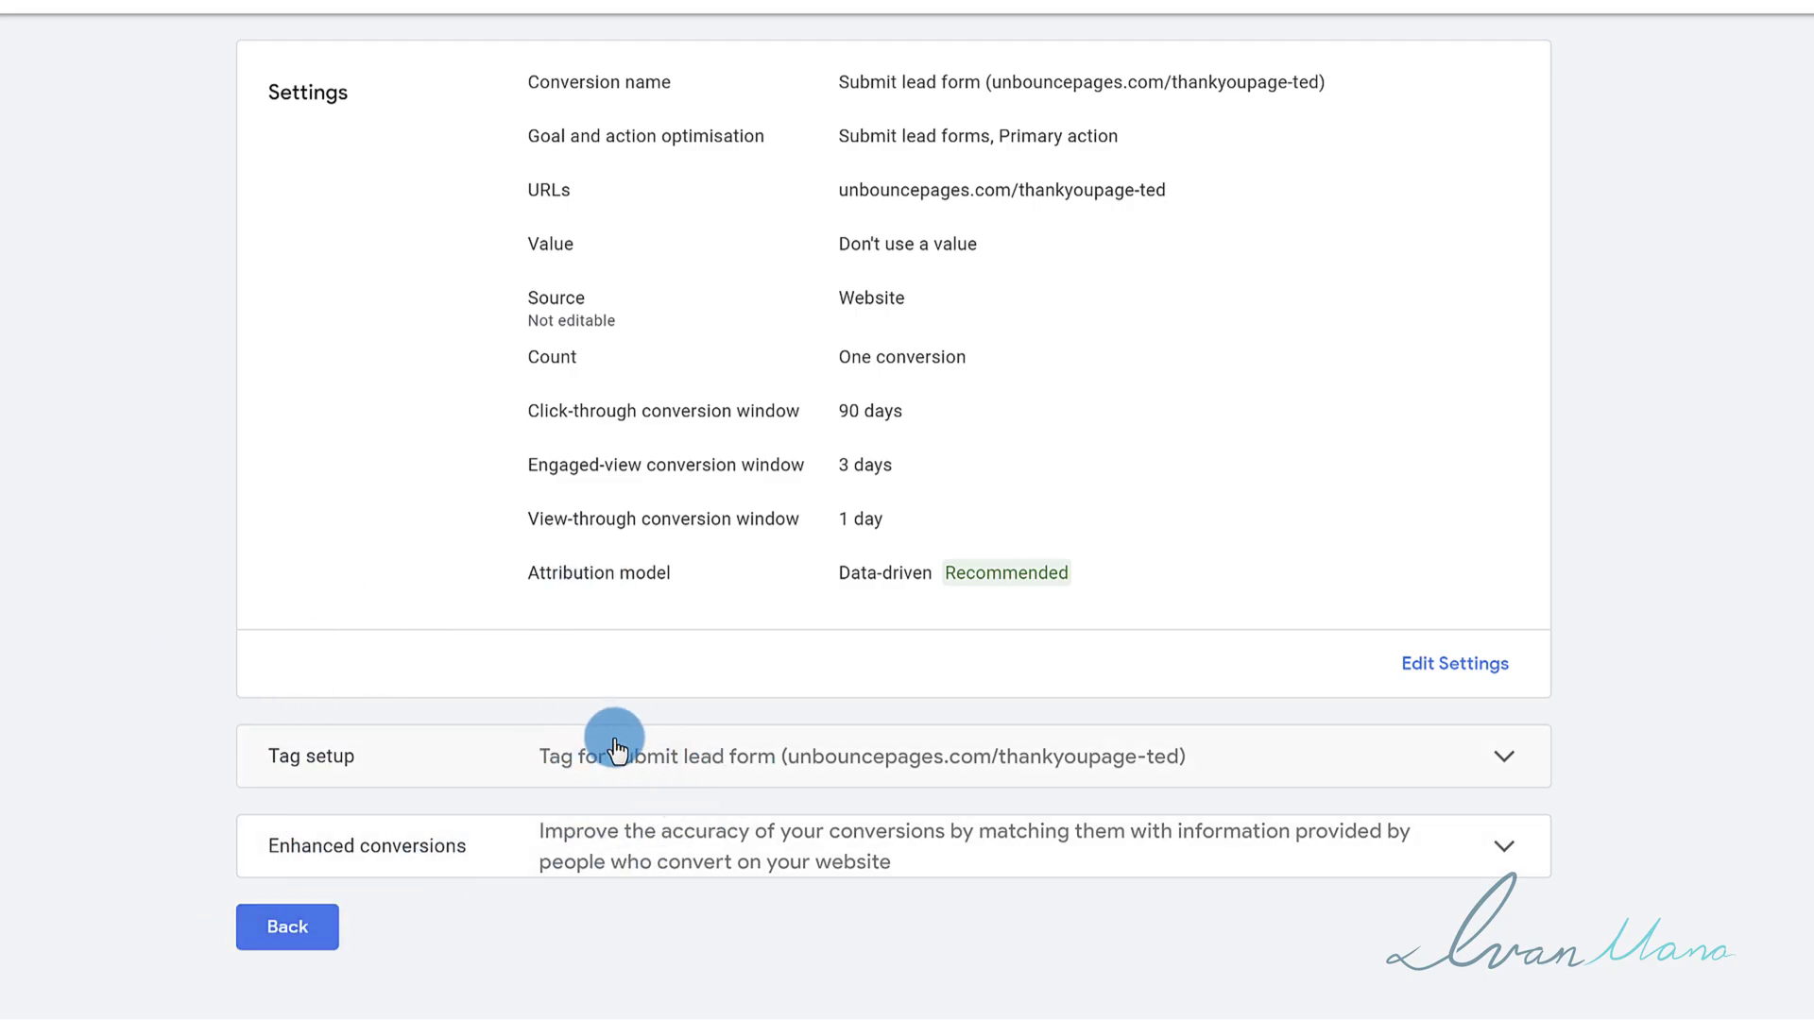
Examine the self-install tag instructions and the enhanced conversions option without turning it on, and return to the conversions summary
left_click(546, 762)
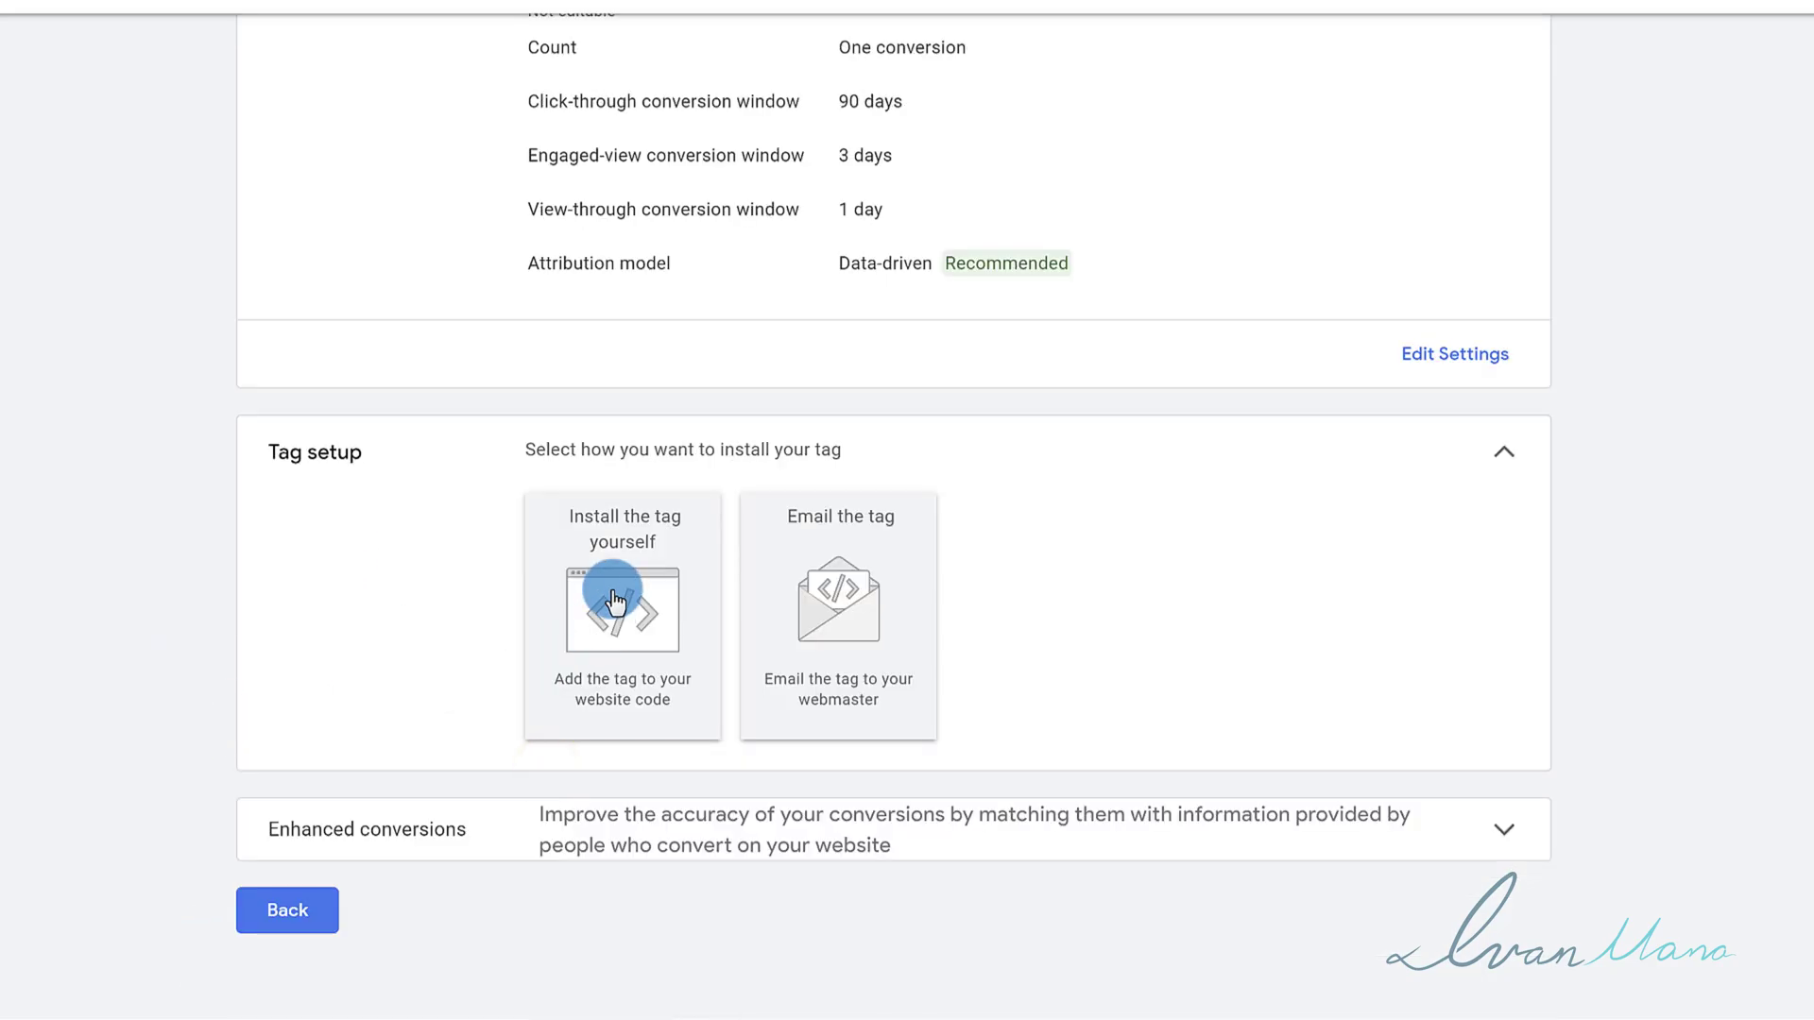
left_click(612, 595)
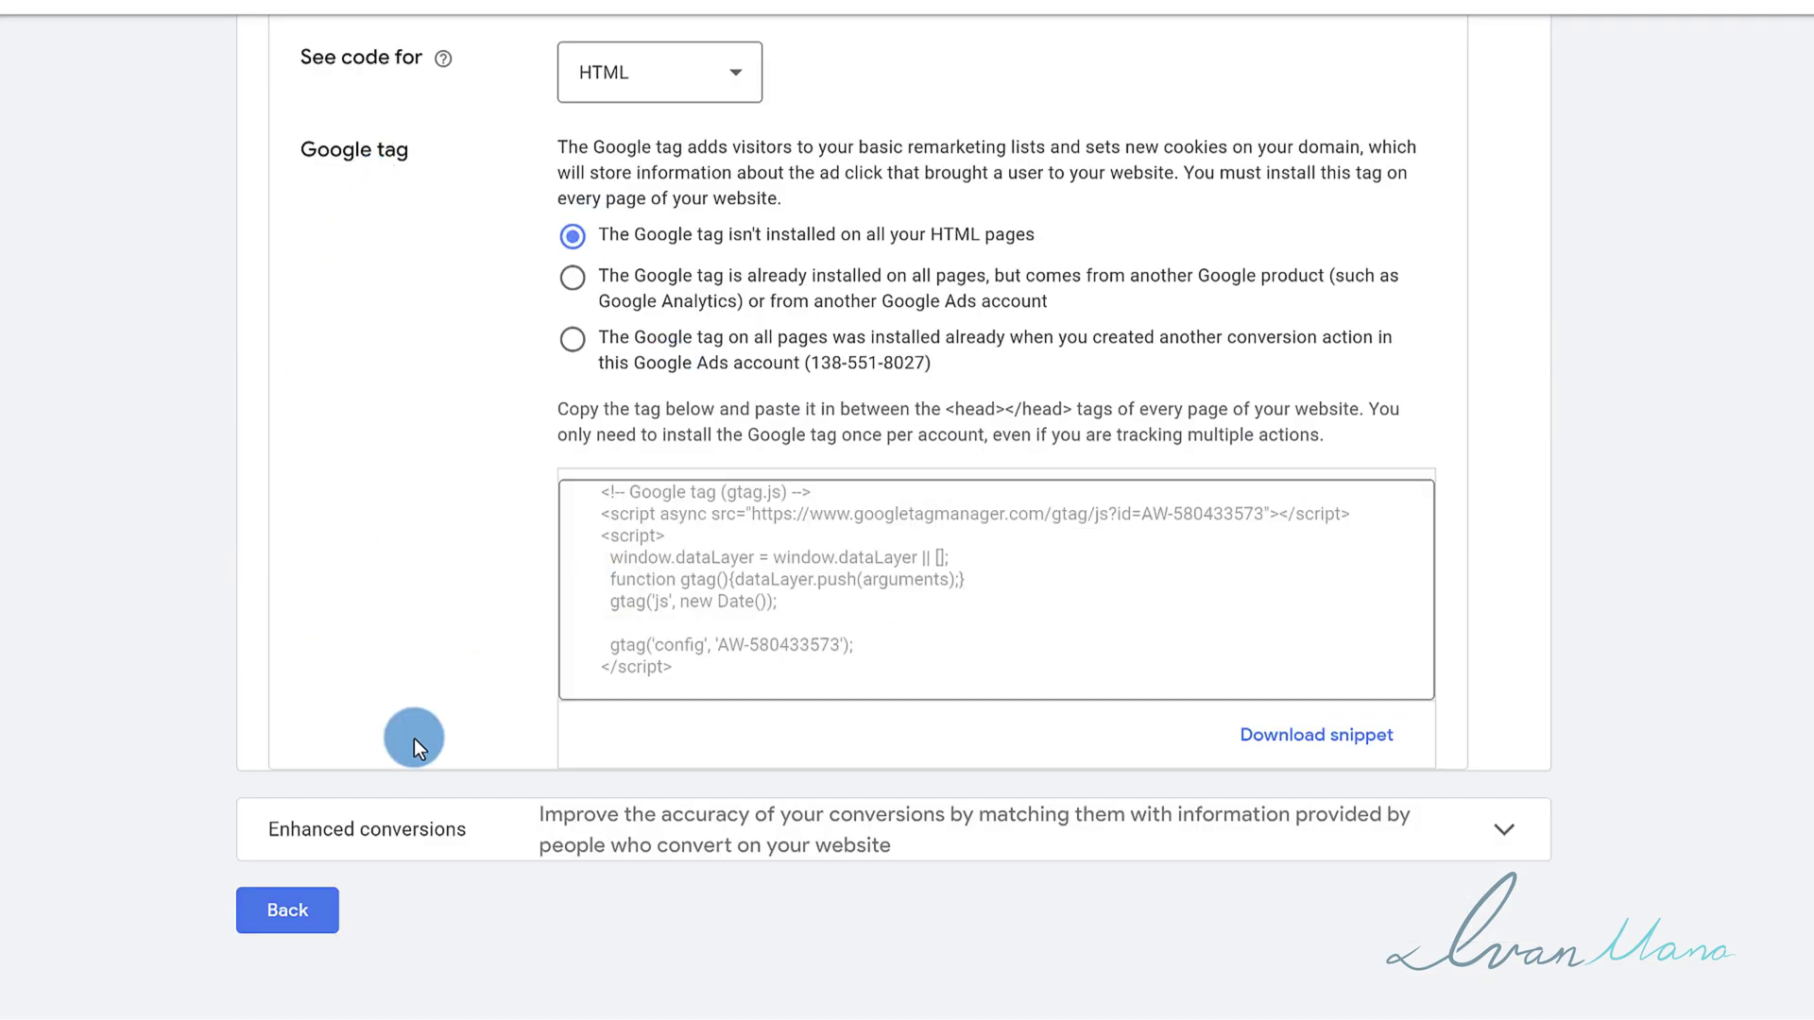
left_click(675, 831)
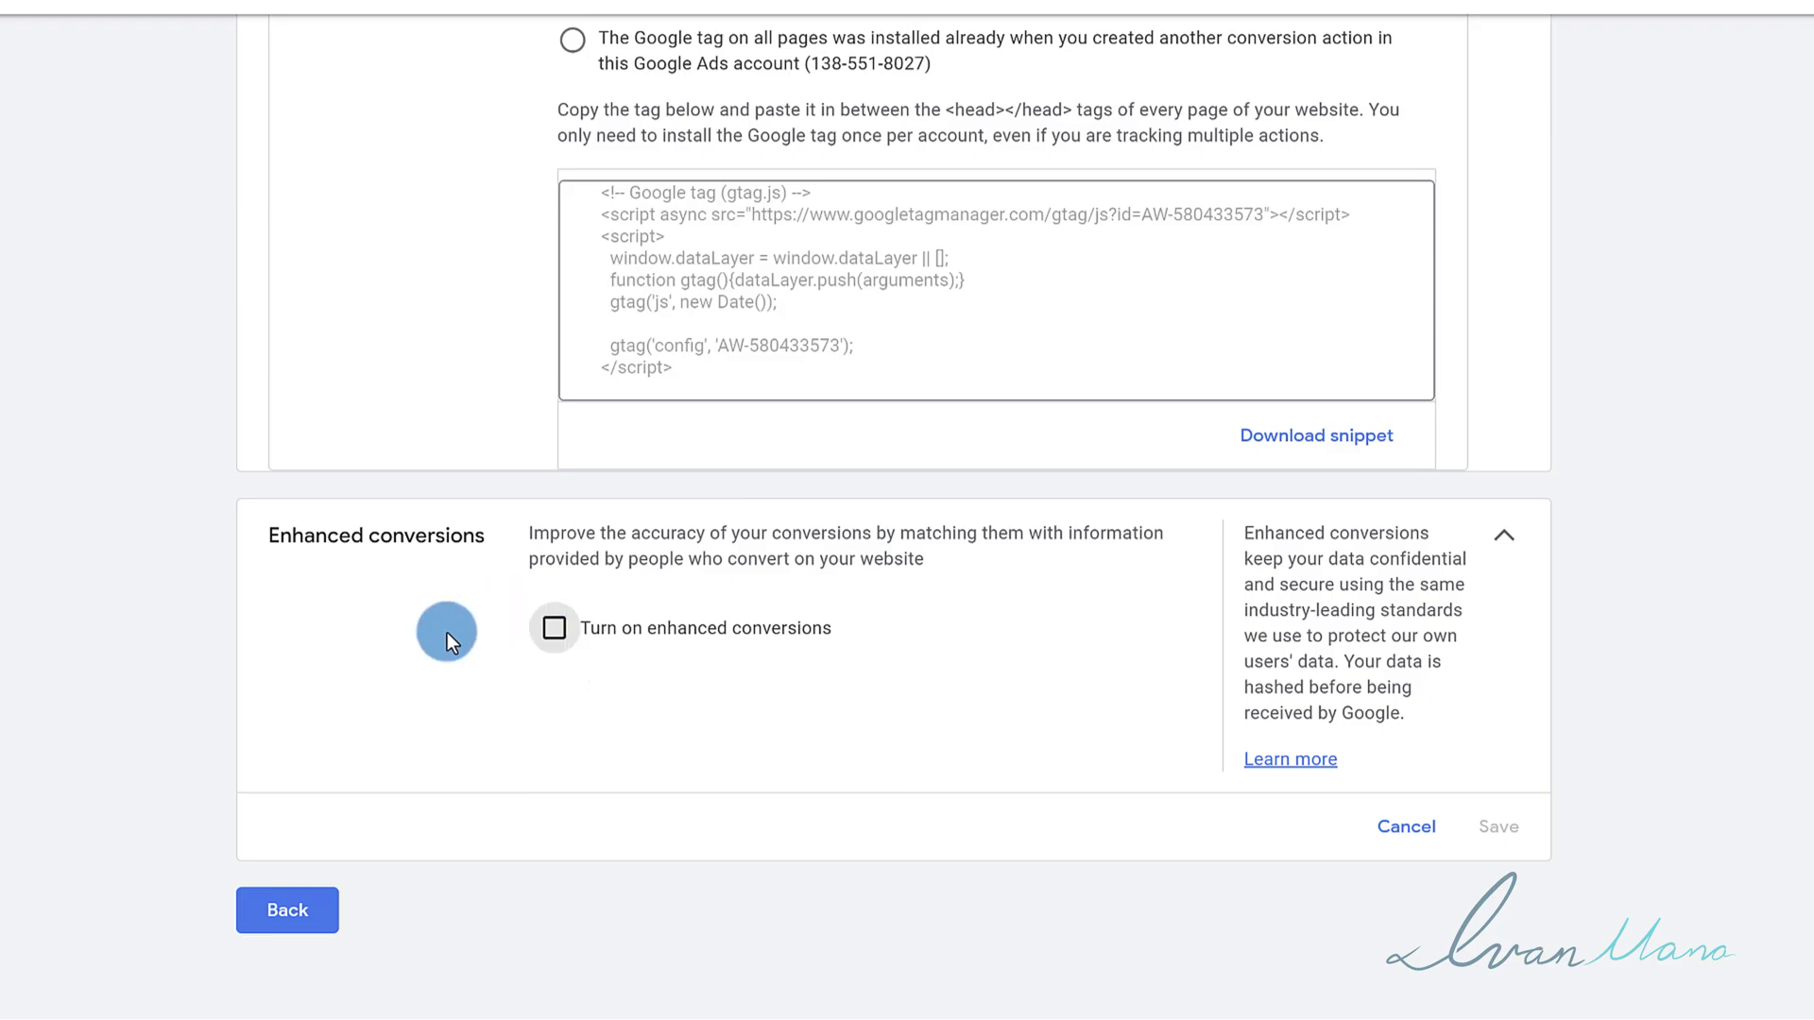
left_click(285, 916)
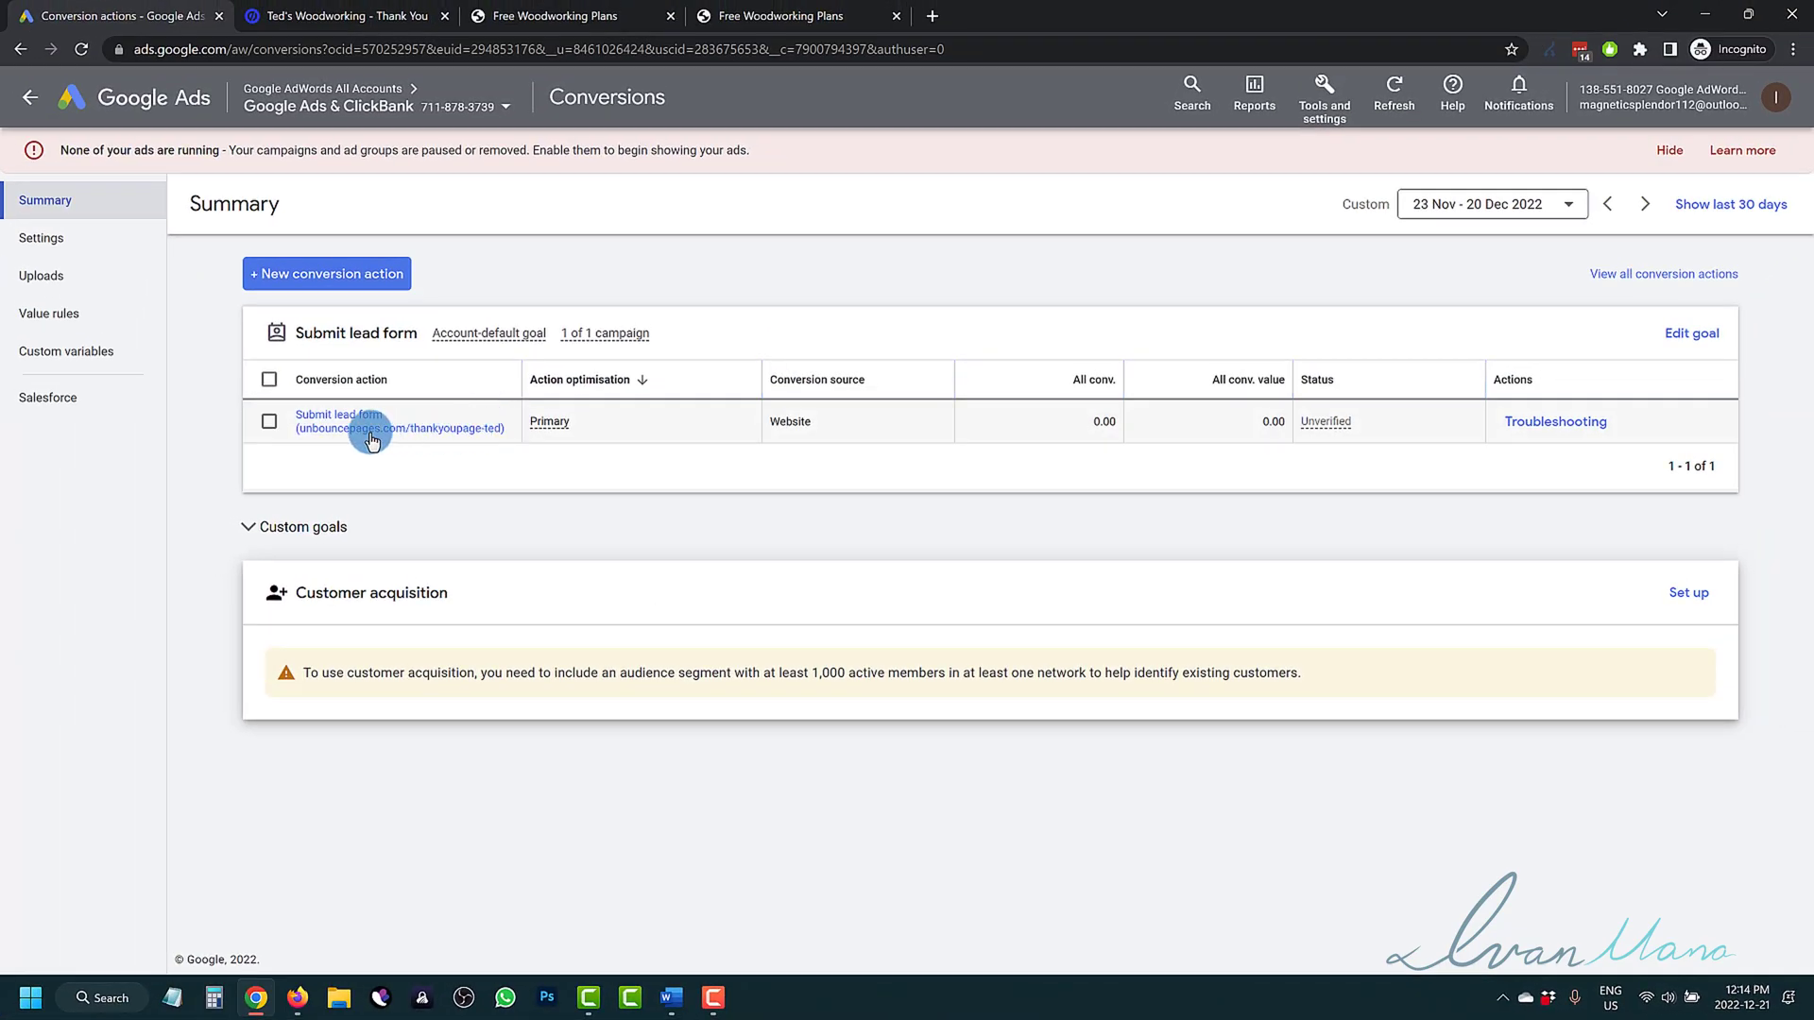
Return to the campaigns list and set the campaign status filter to All
left_click(26, 104)
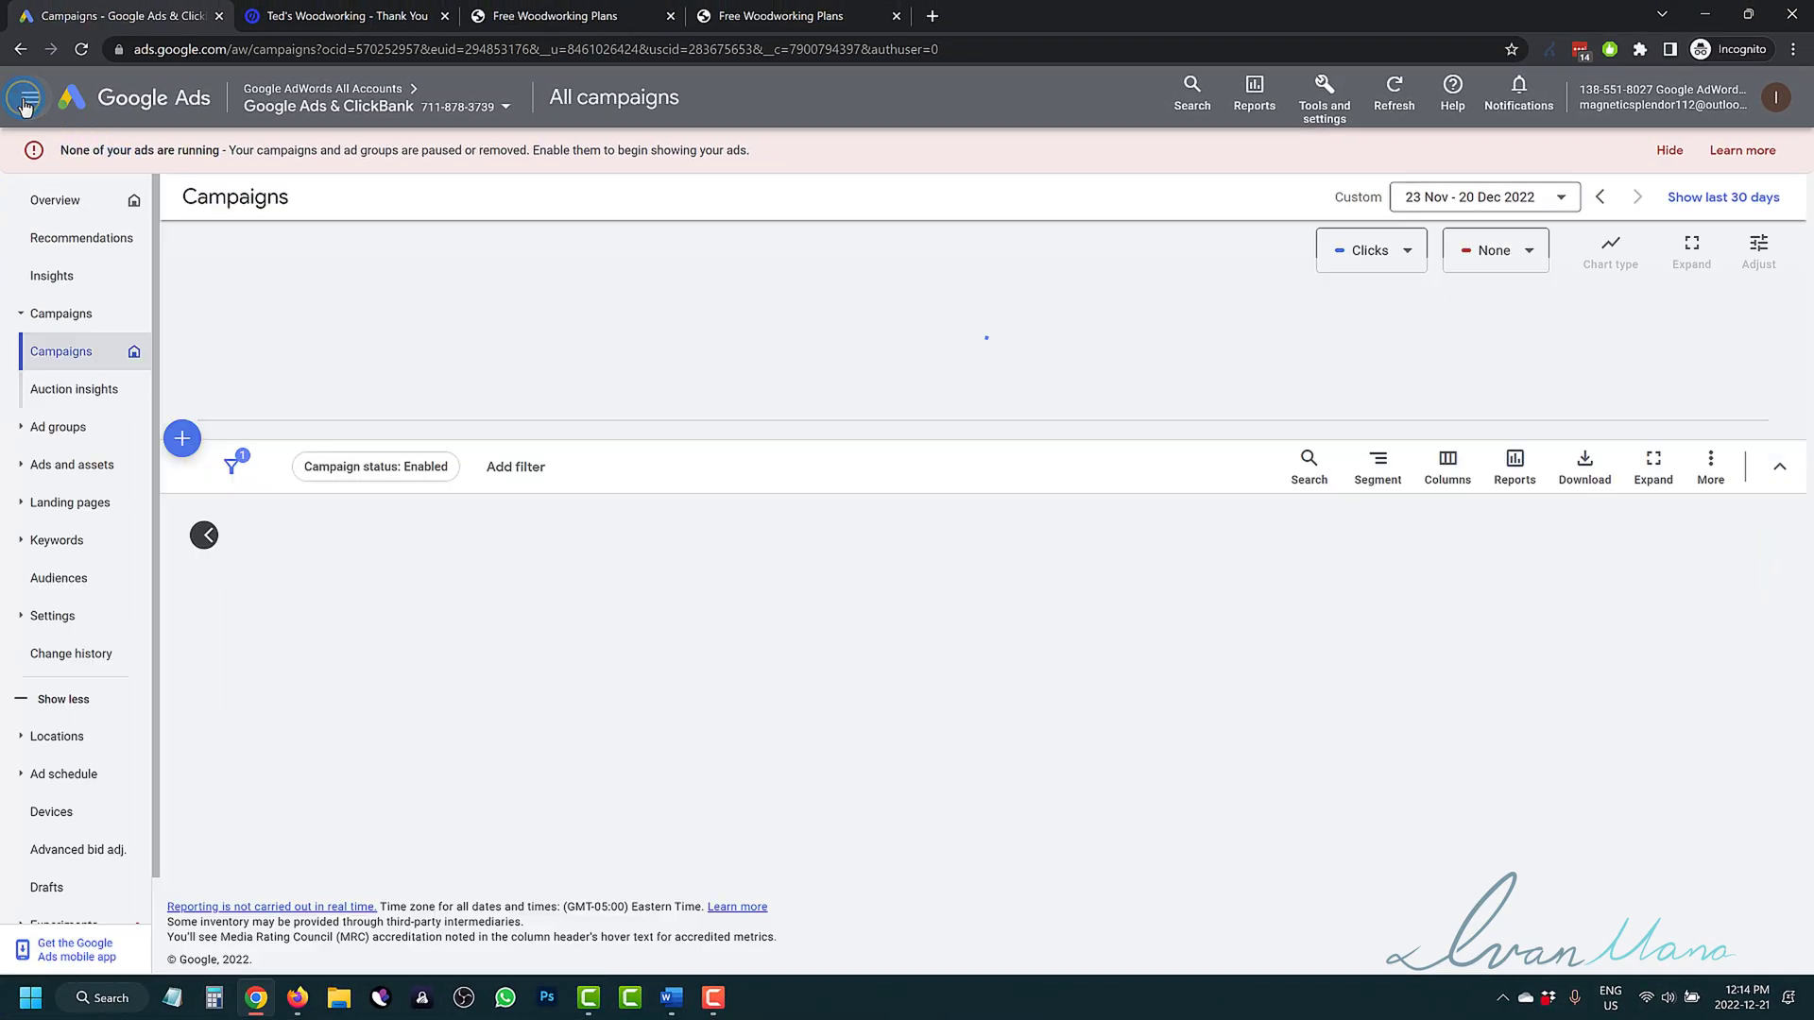
left_click(527, 475)
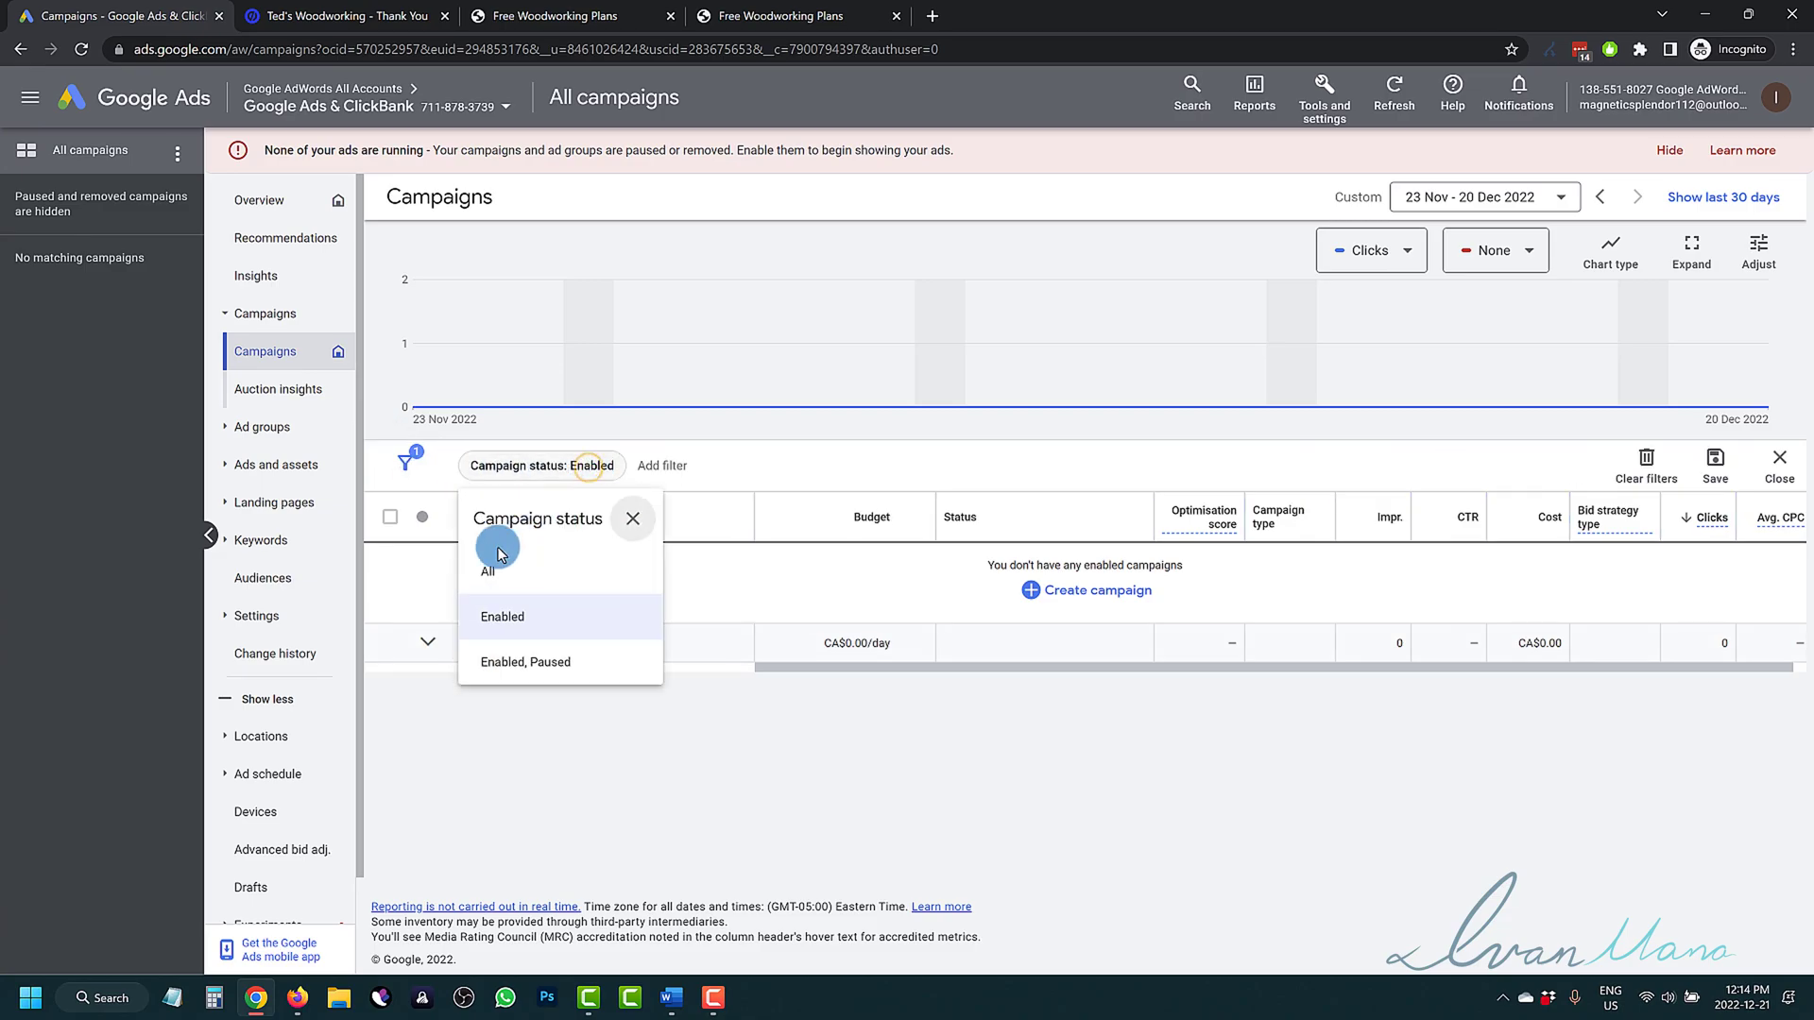
left_click(503, 570)
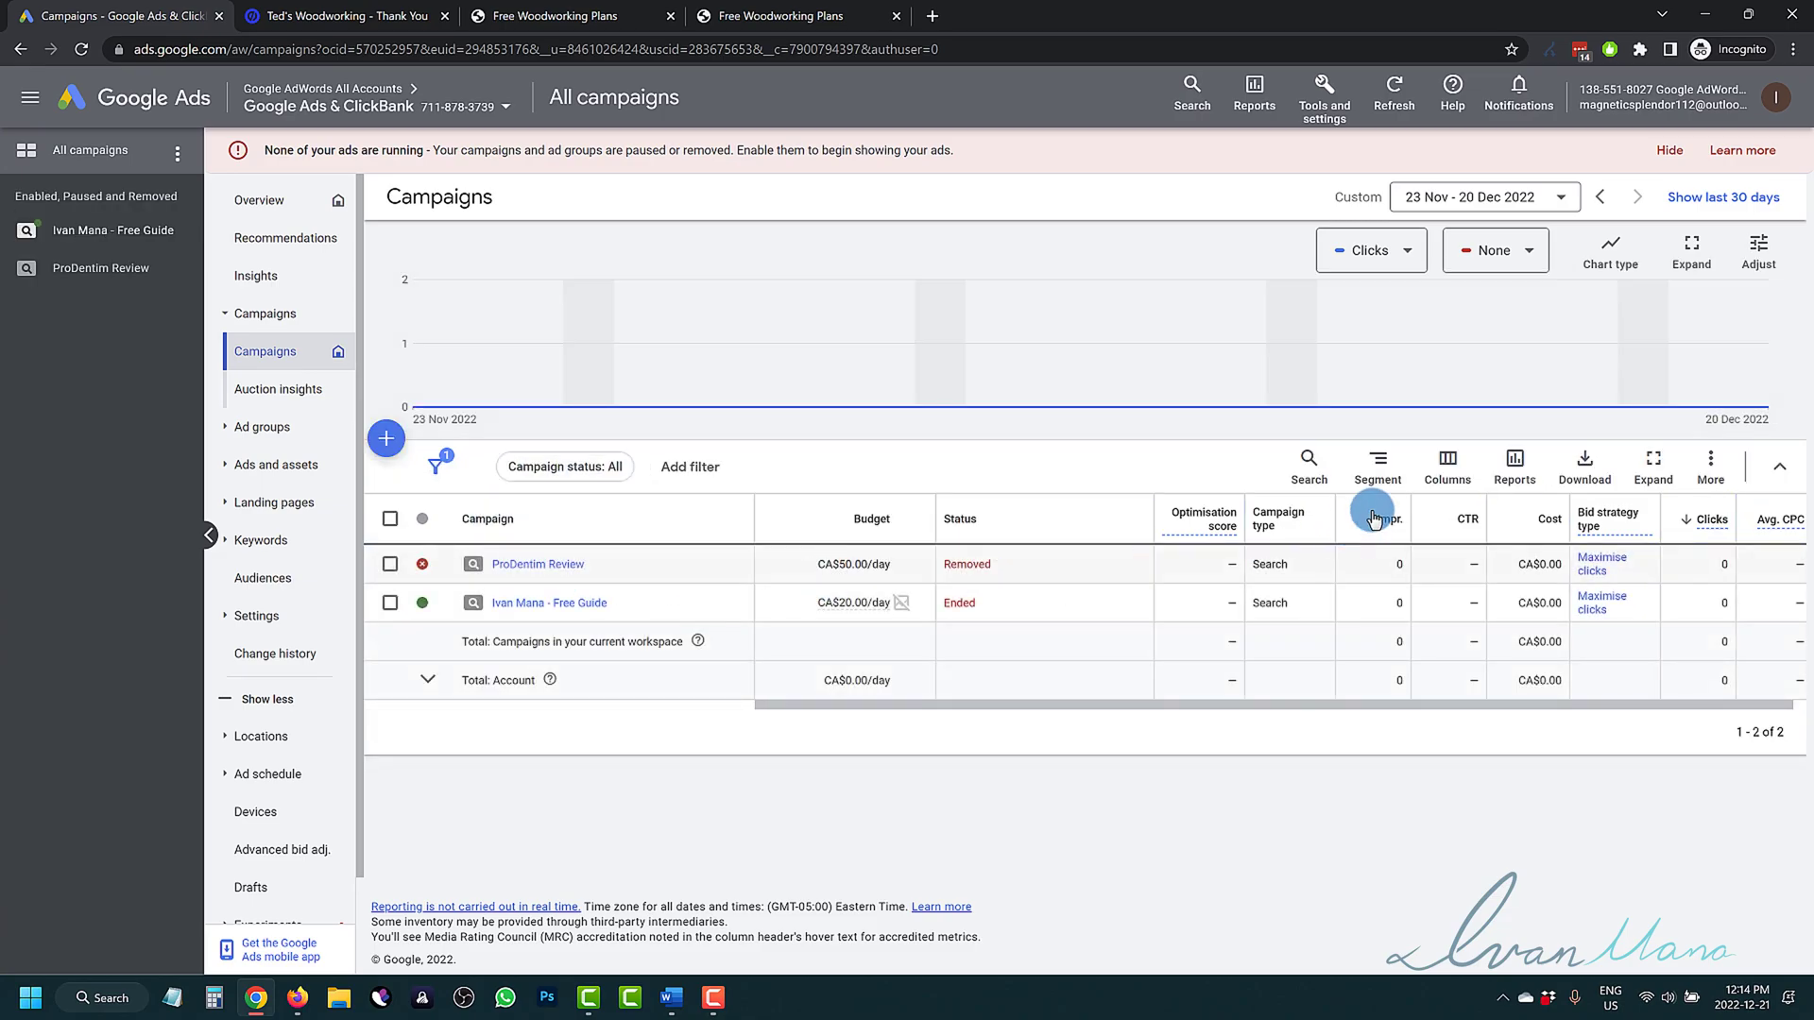
Add the Conversions column from the Conversions metrics to the campaigns table and apply the change
left_click(1450, 488)
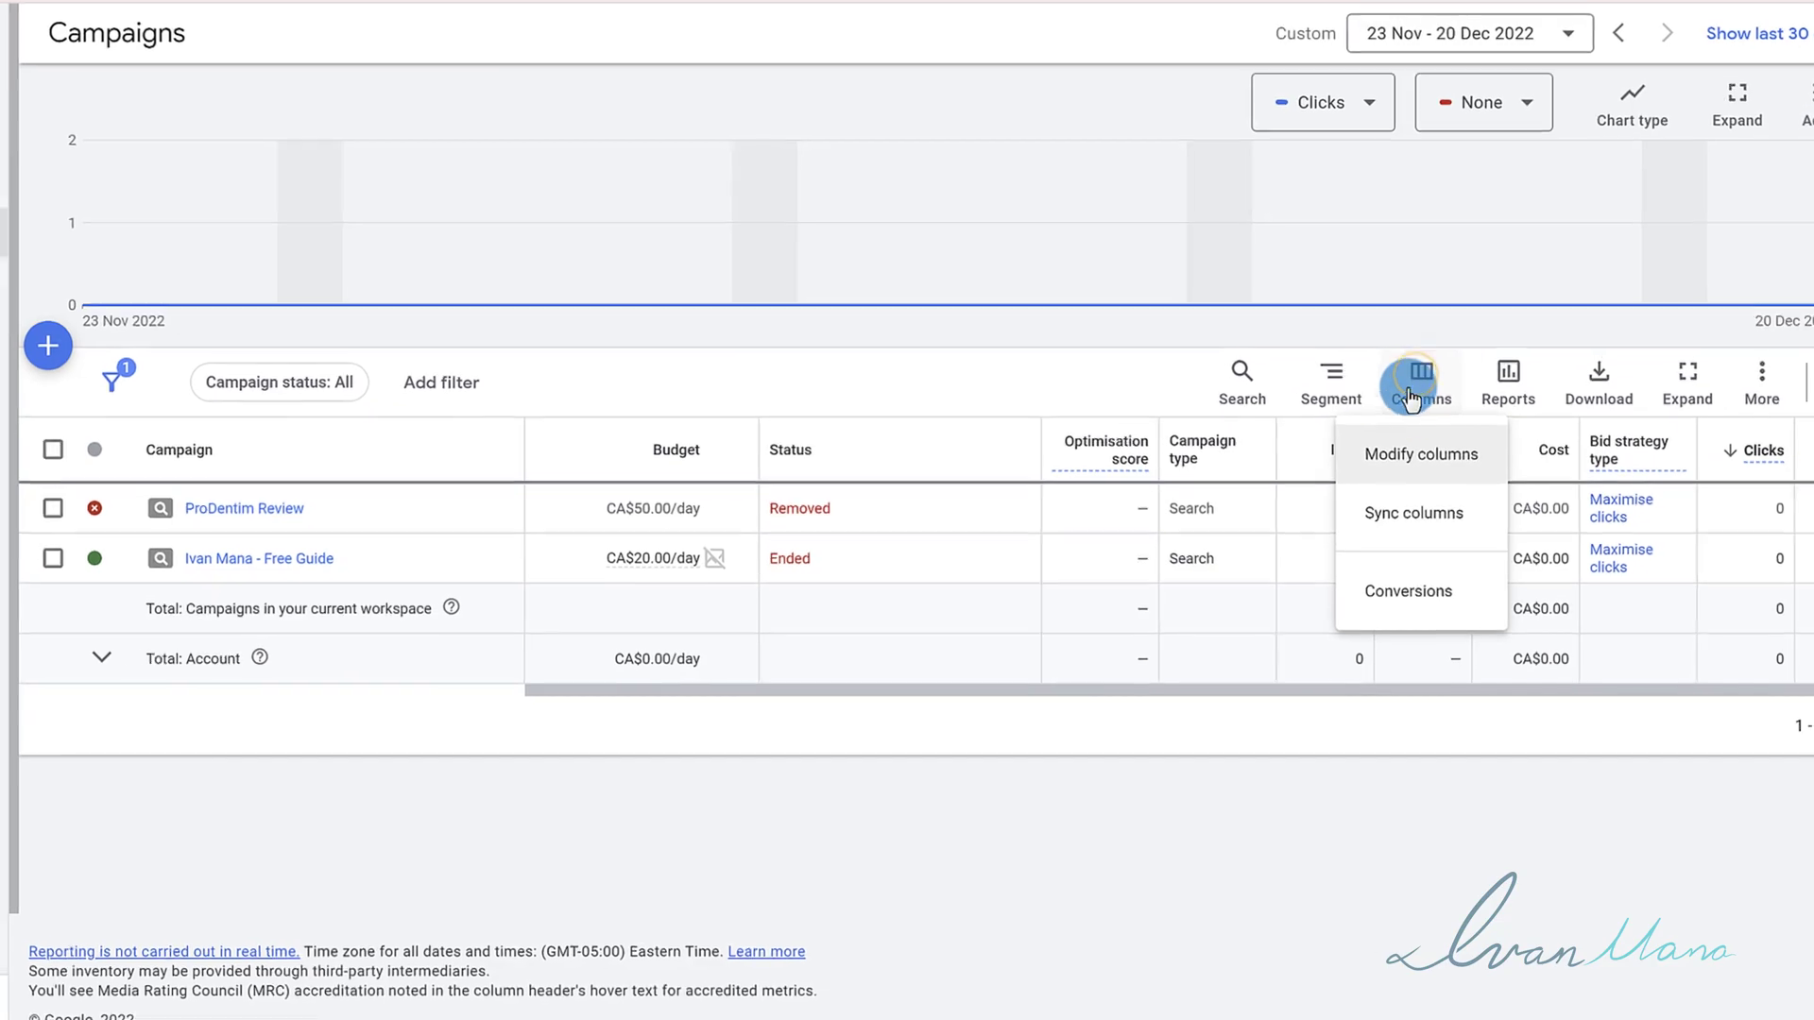
left_click(1436, 623)
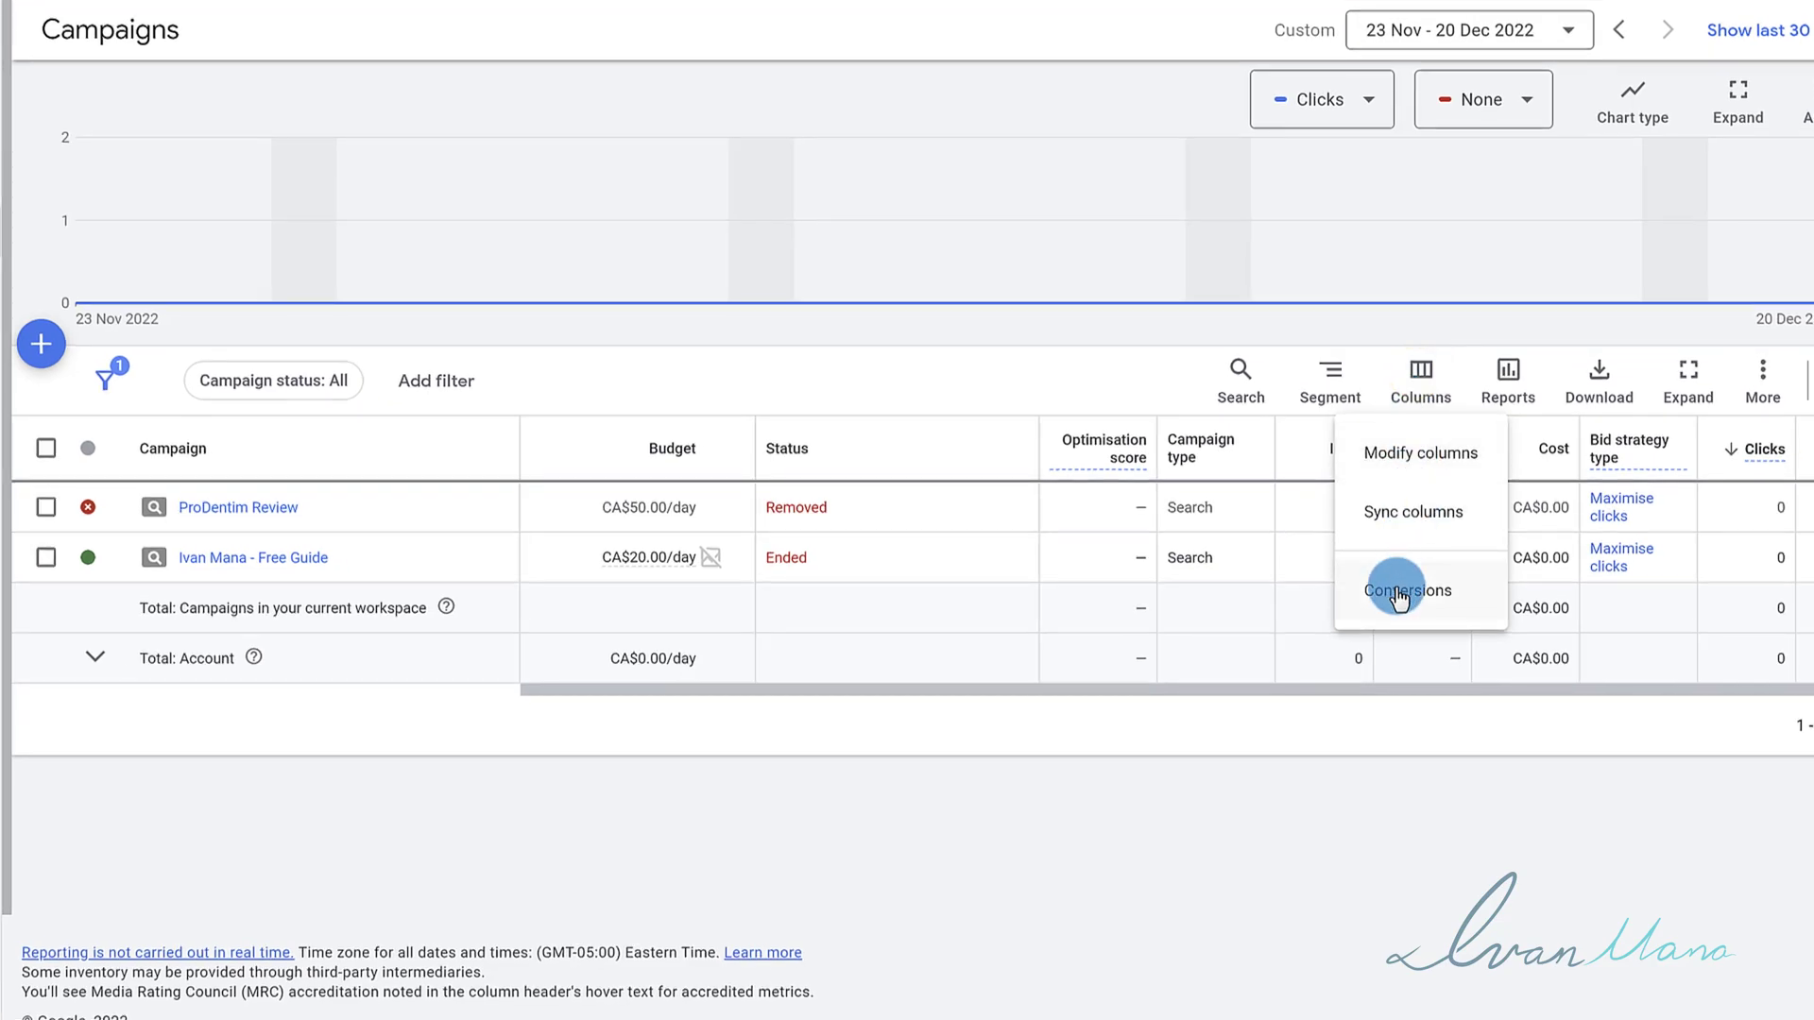
left_click(1417, 451)
left_click(396, 352)
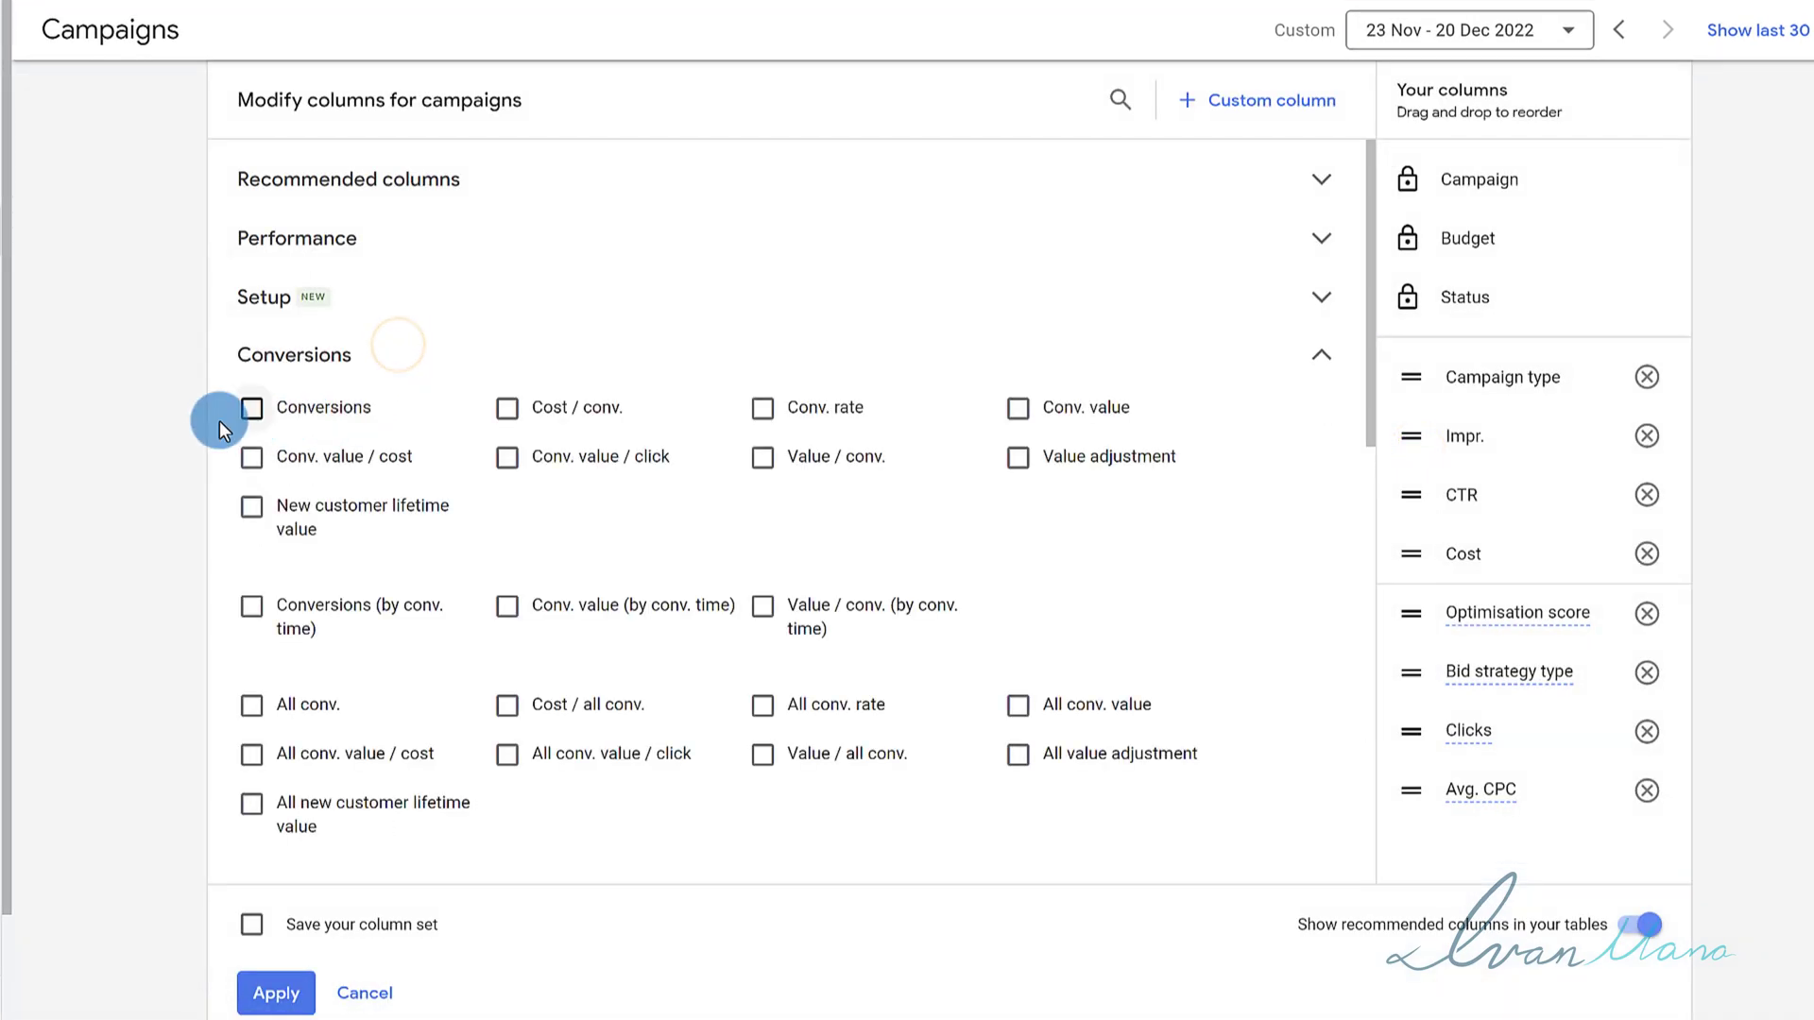
left_click(249, 411)
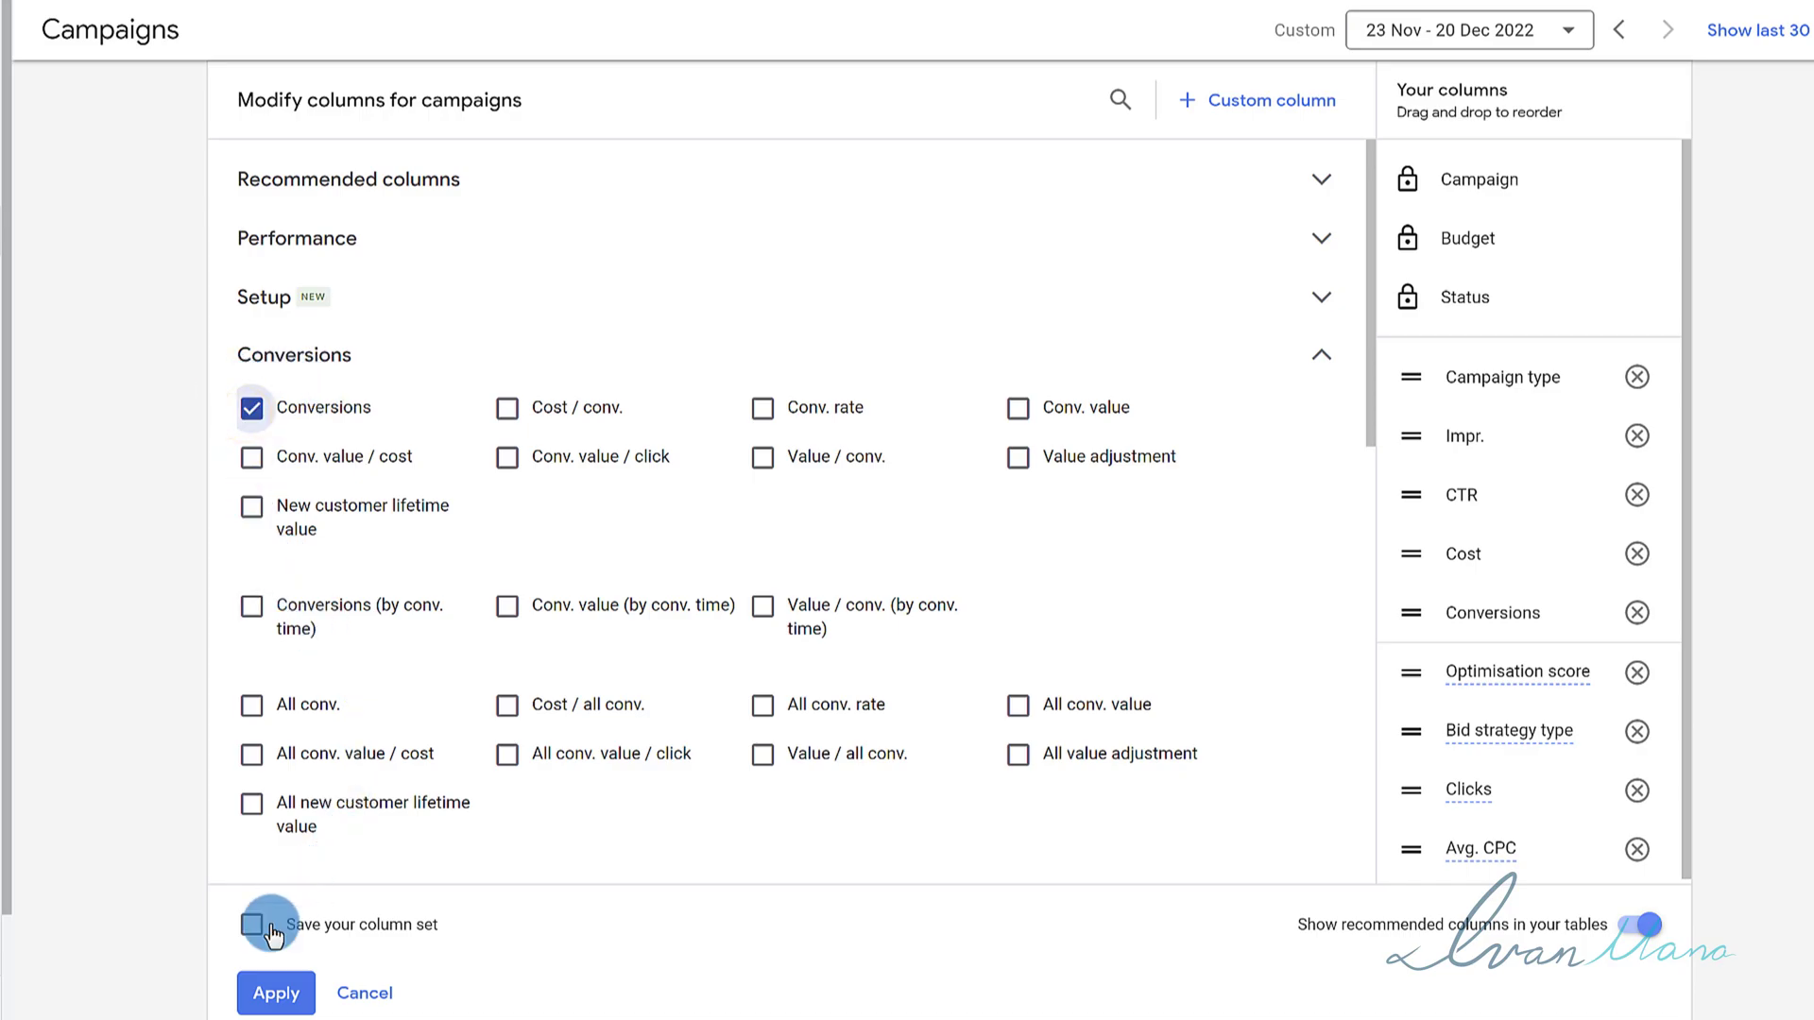
left_click(276, 993)
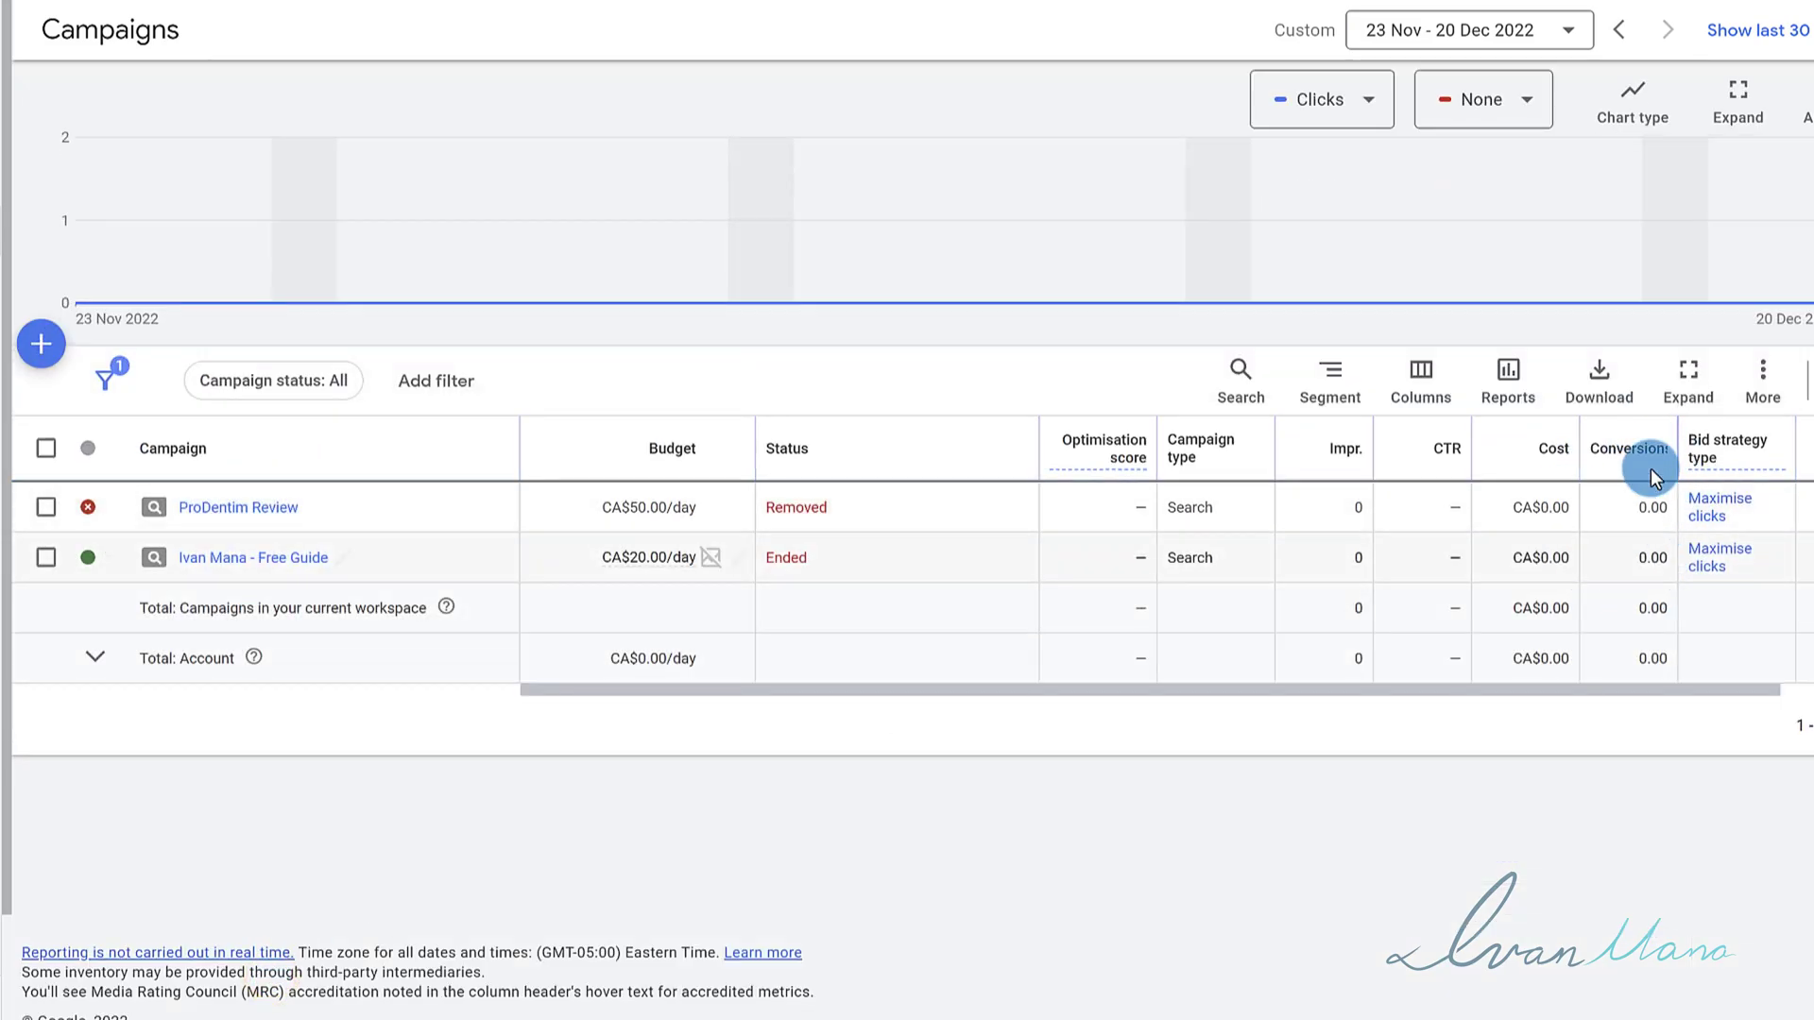
Segment the campaigns table using the Conversions segment group
left_click(1332, 383)
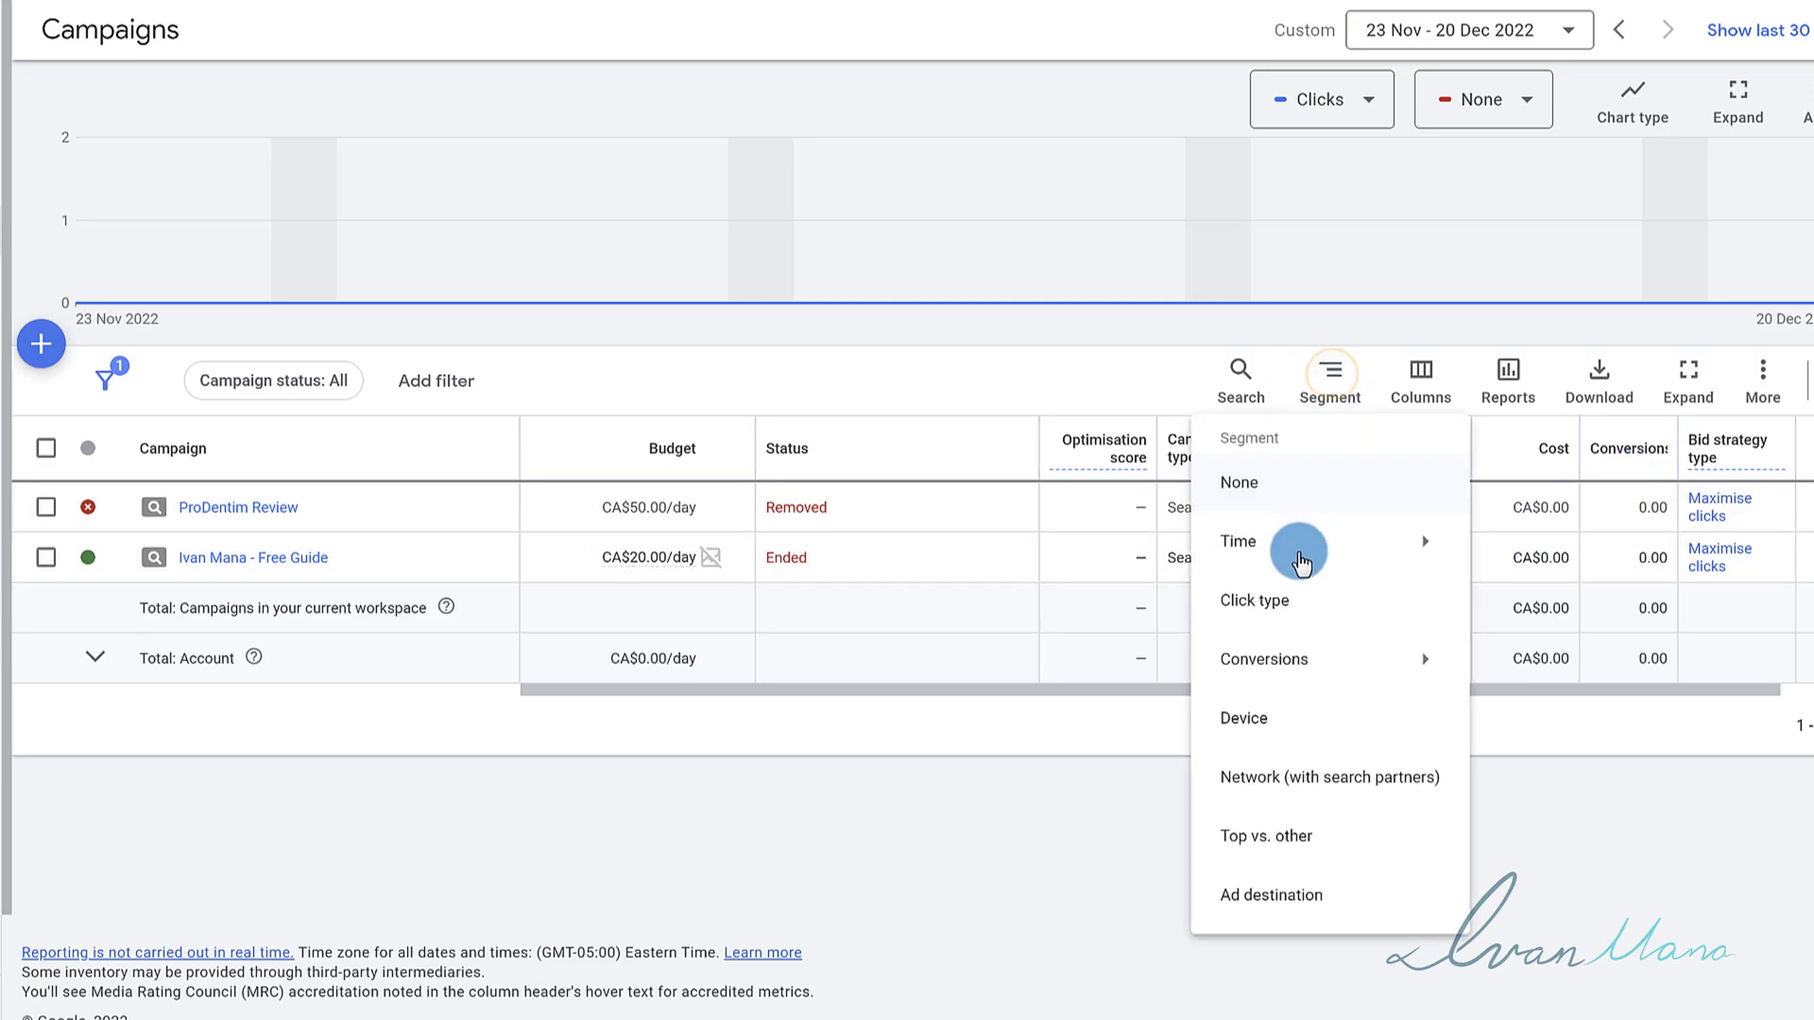
left_click(1296, 655)
left_click(1511, 395)
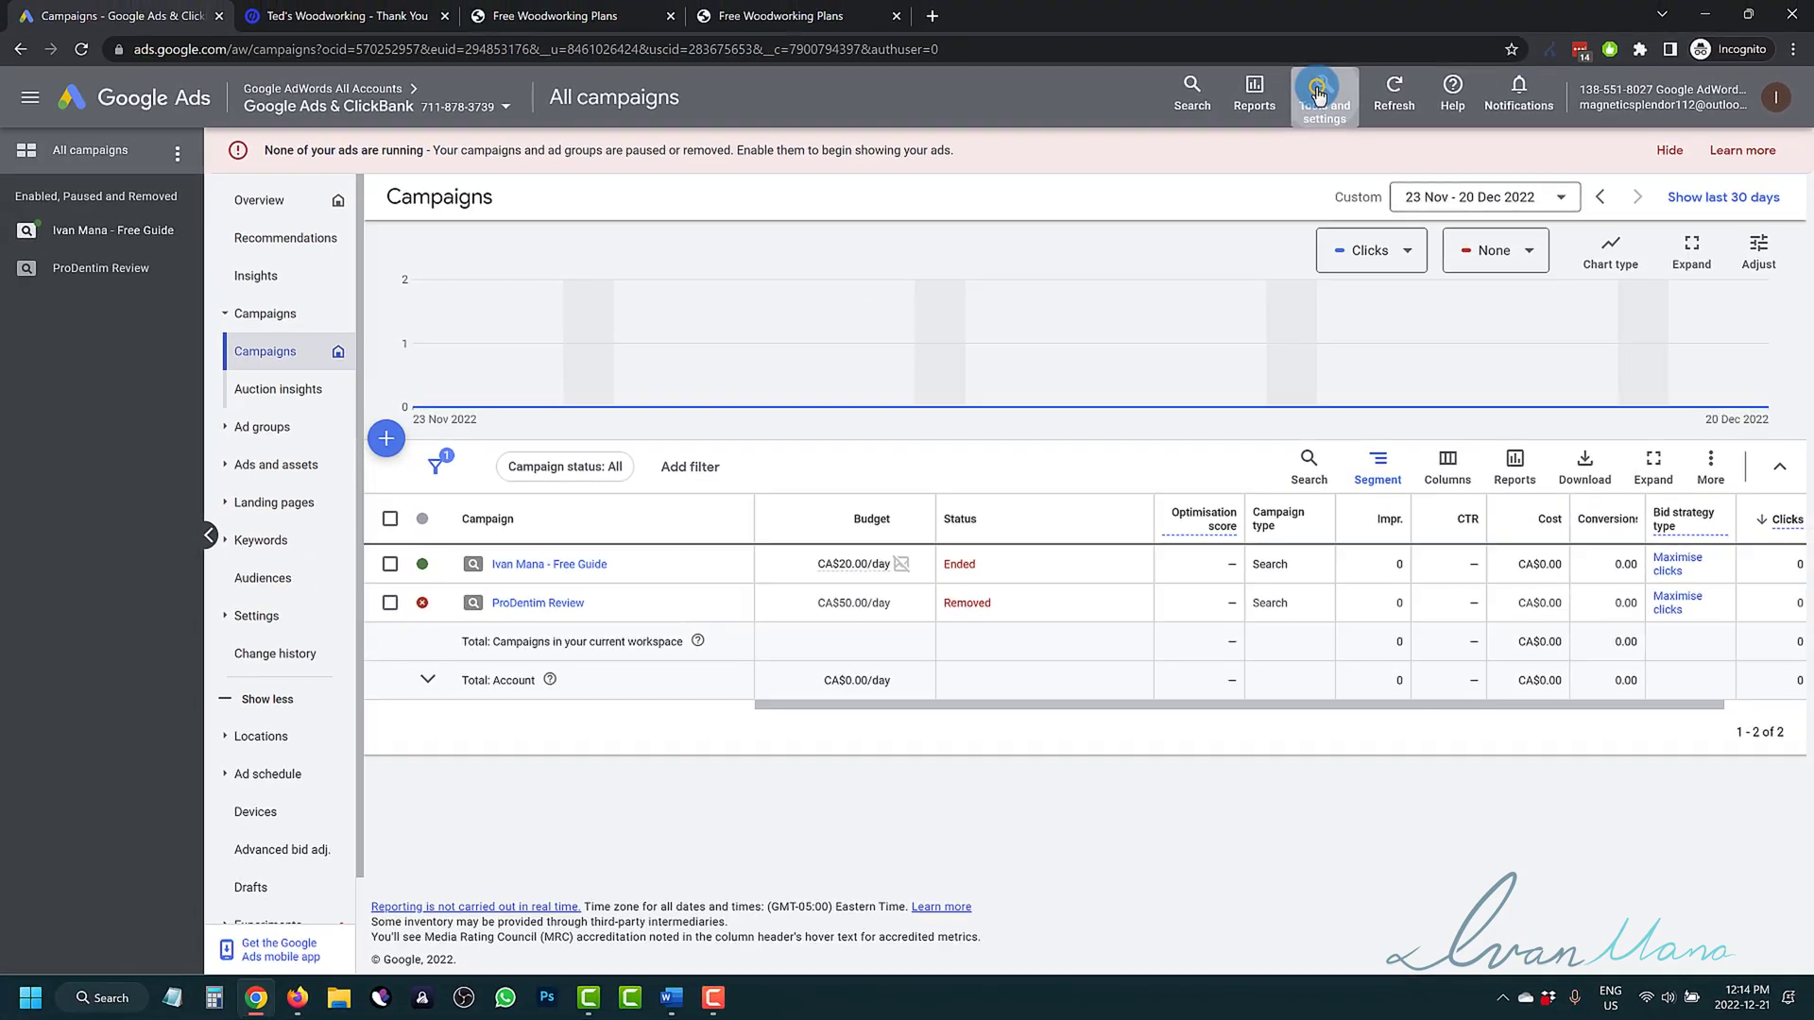
Open the conversions summary and view the start of a new Website conversion action, leaving it without creating anything
left_click(1318, 95)
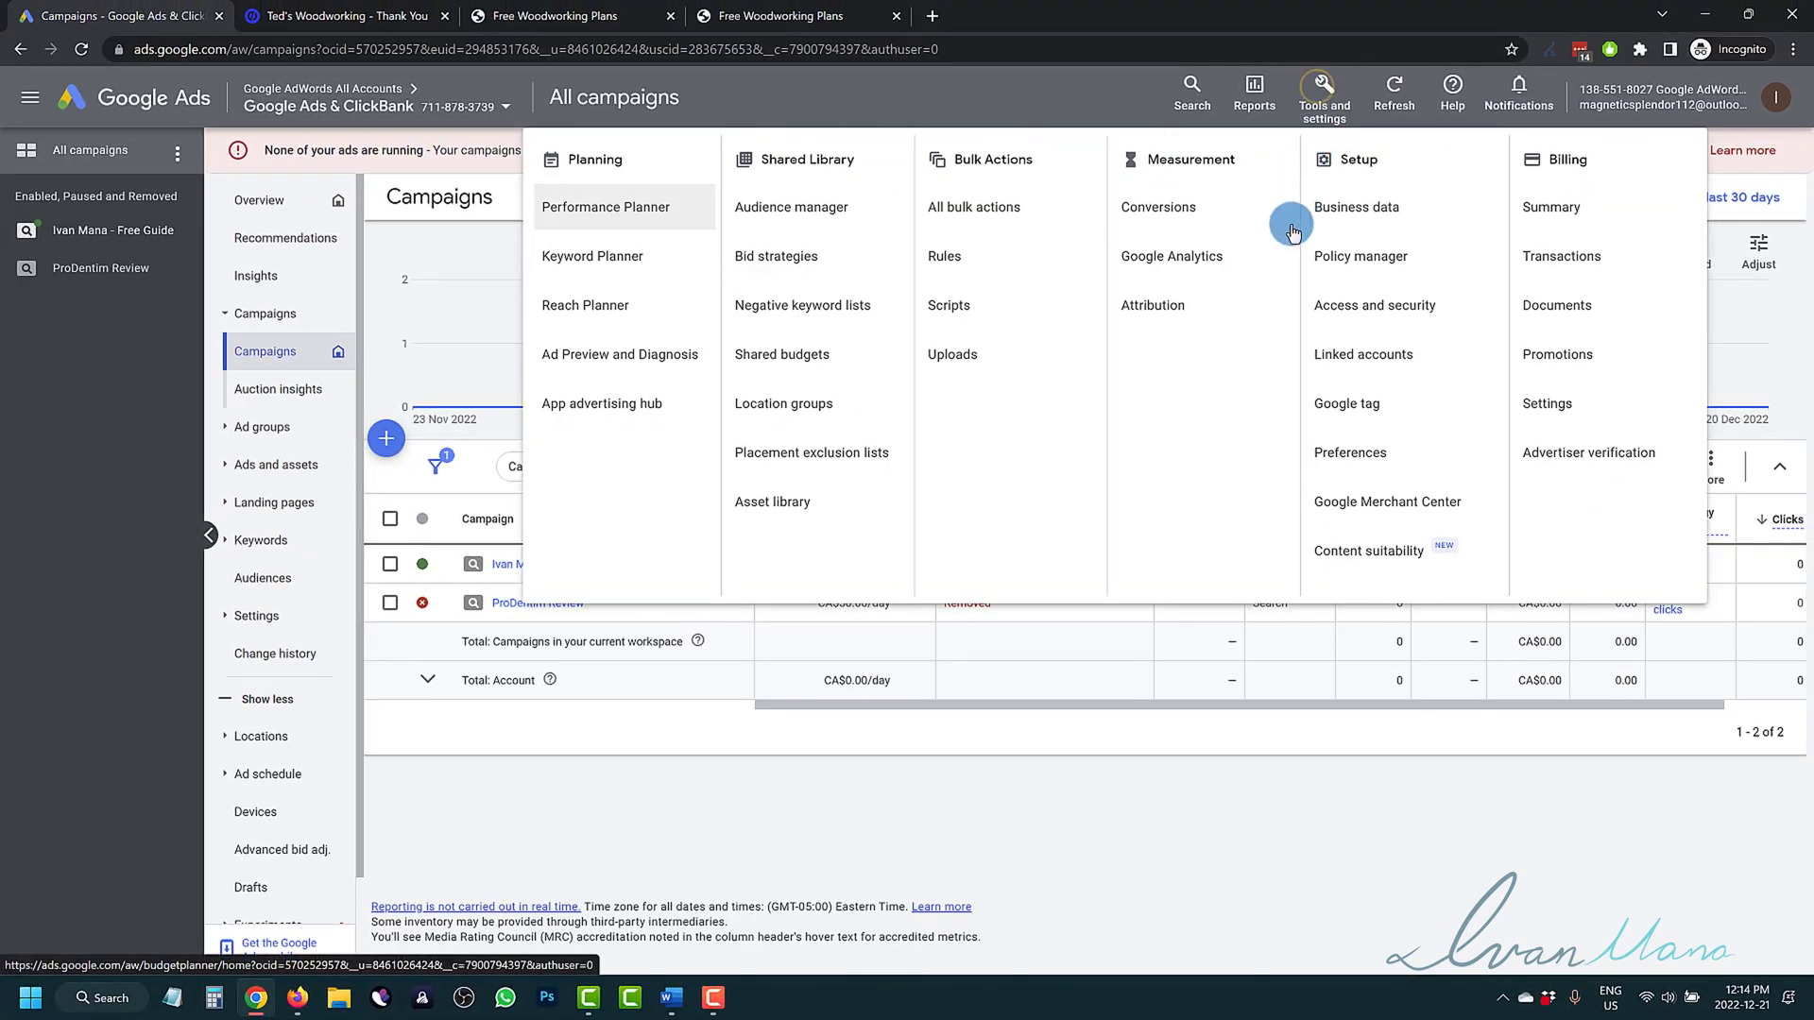
left_click(1180, 247)
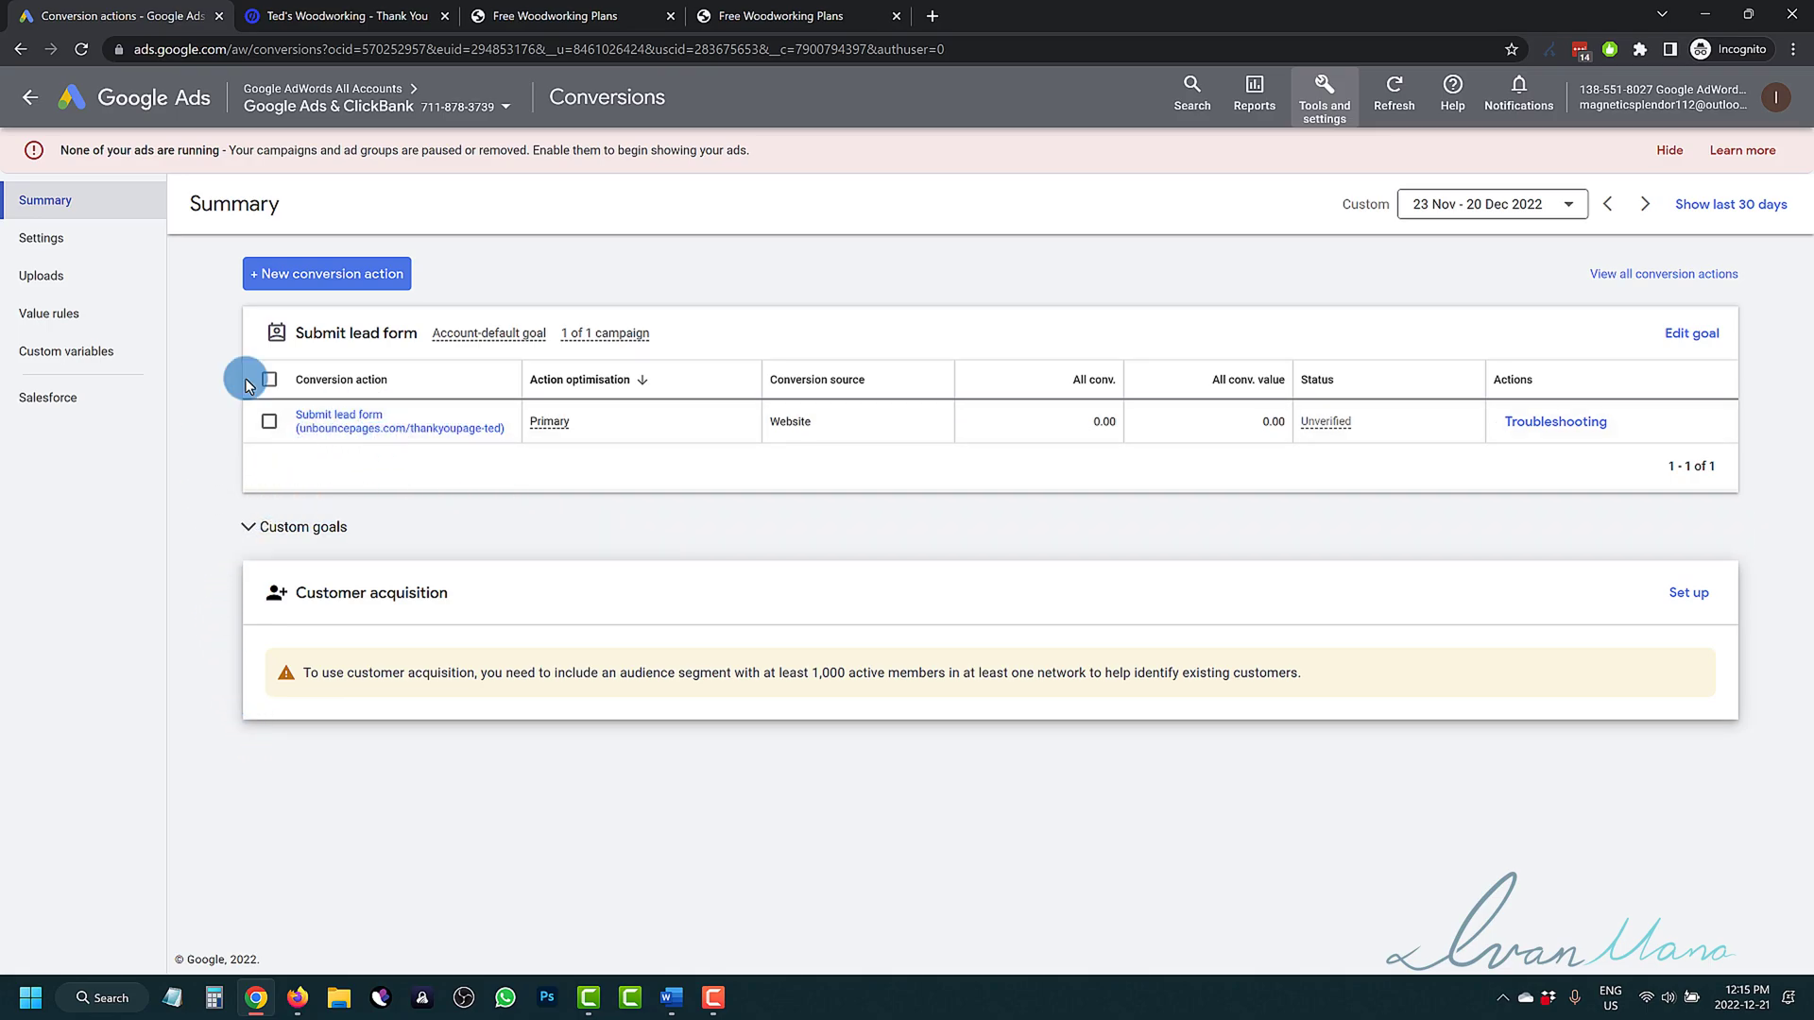
left_click(318, 274)
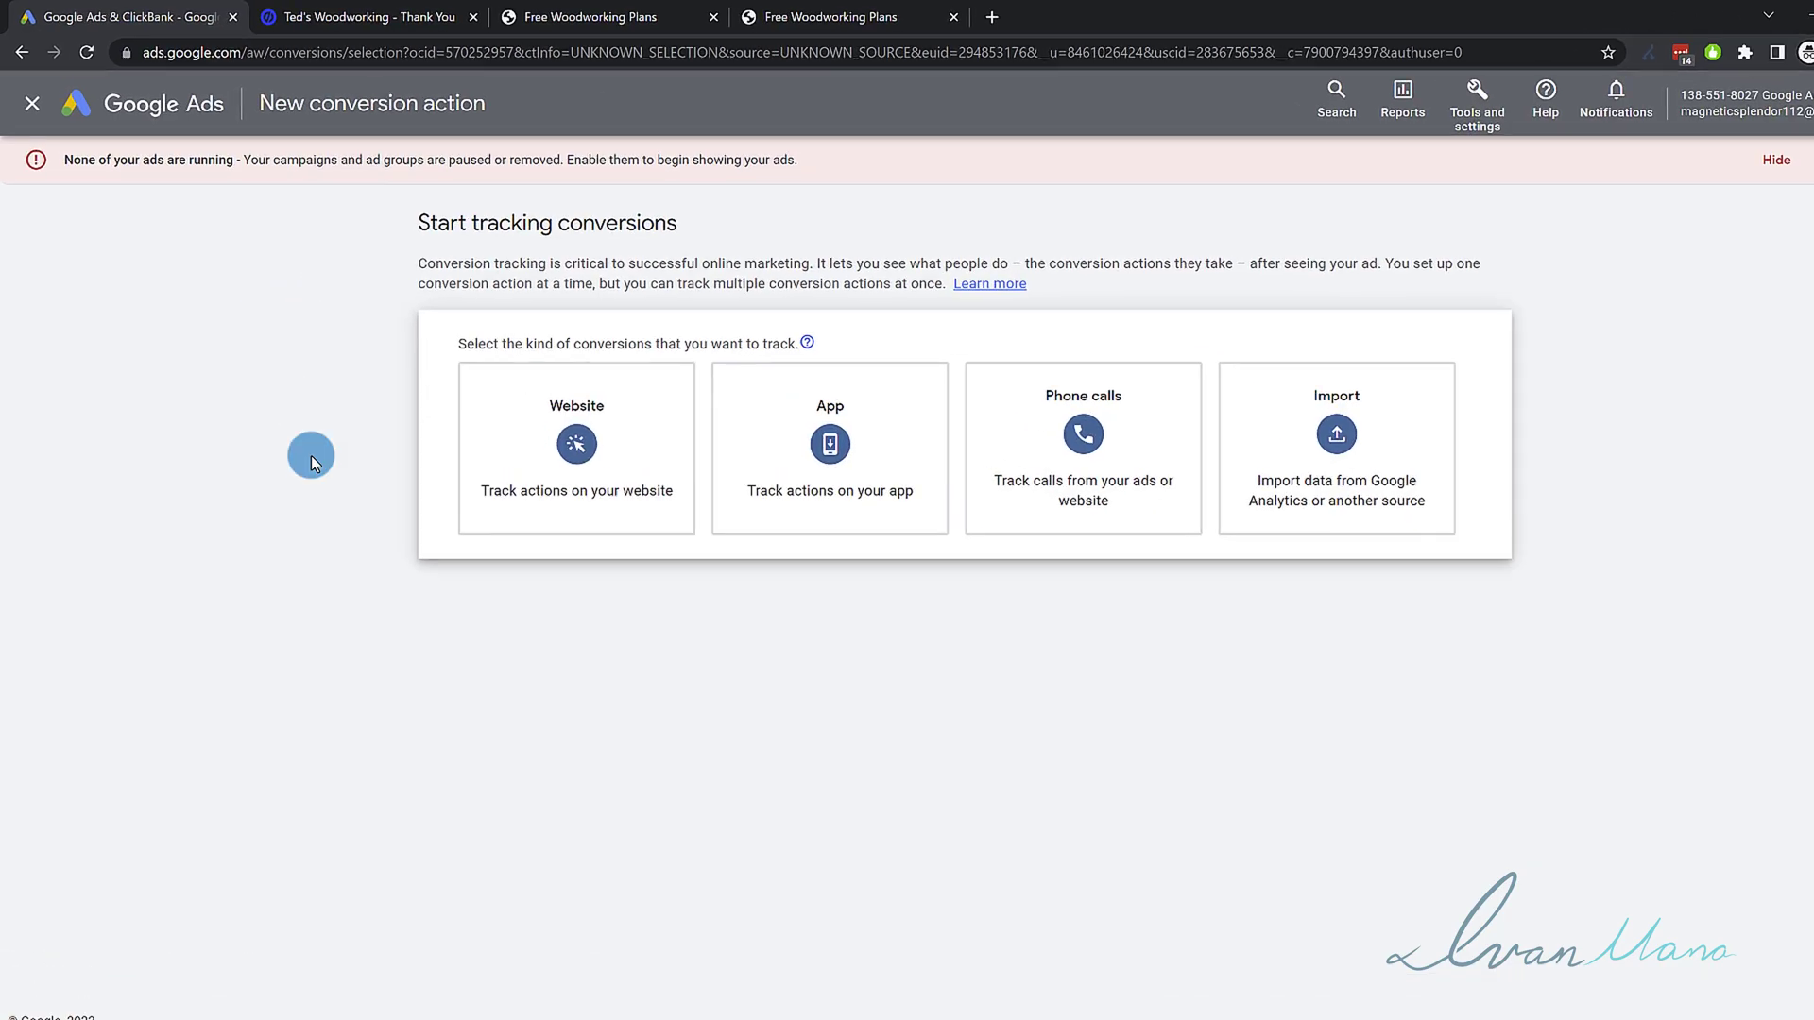
left_click(592, 483)
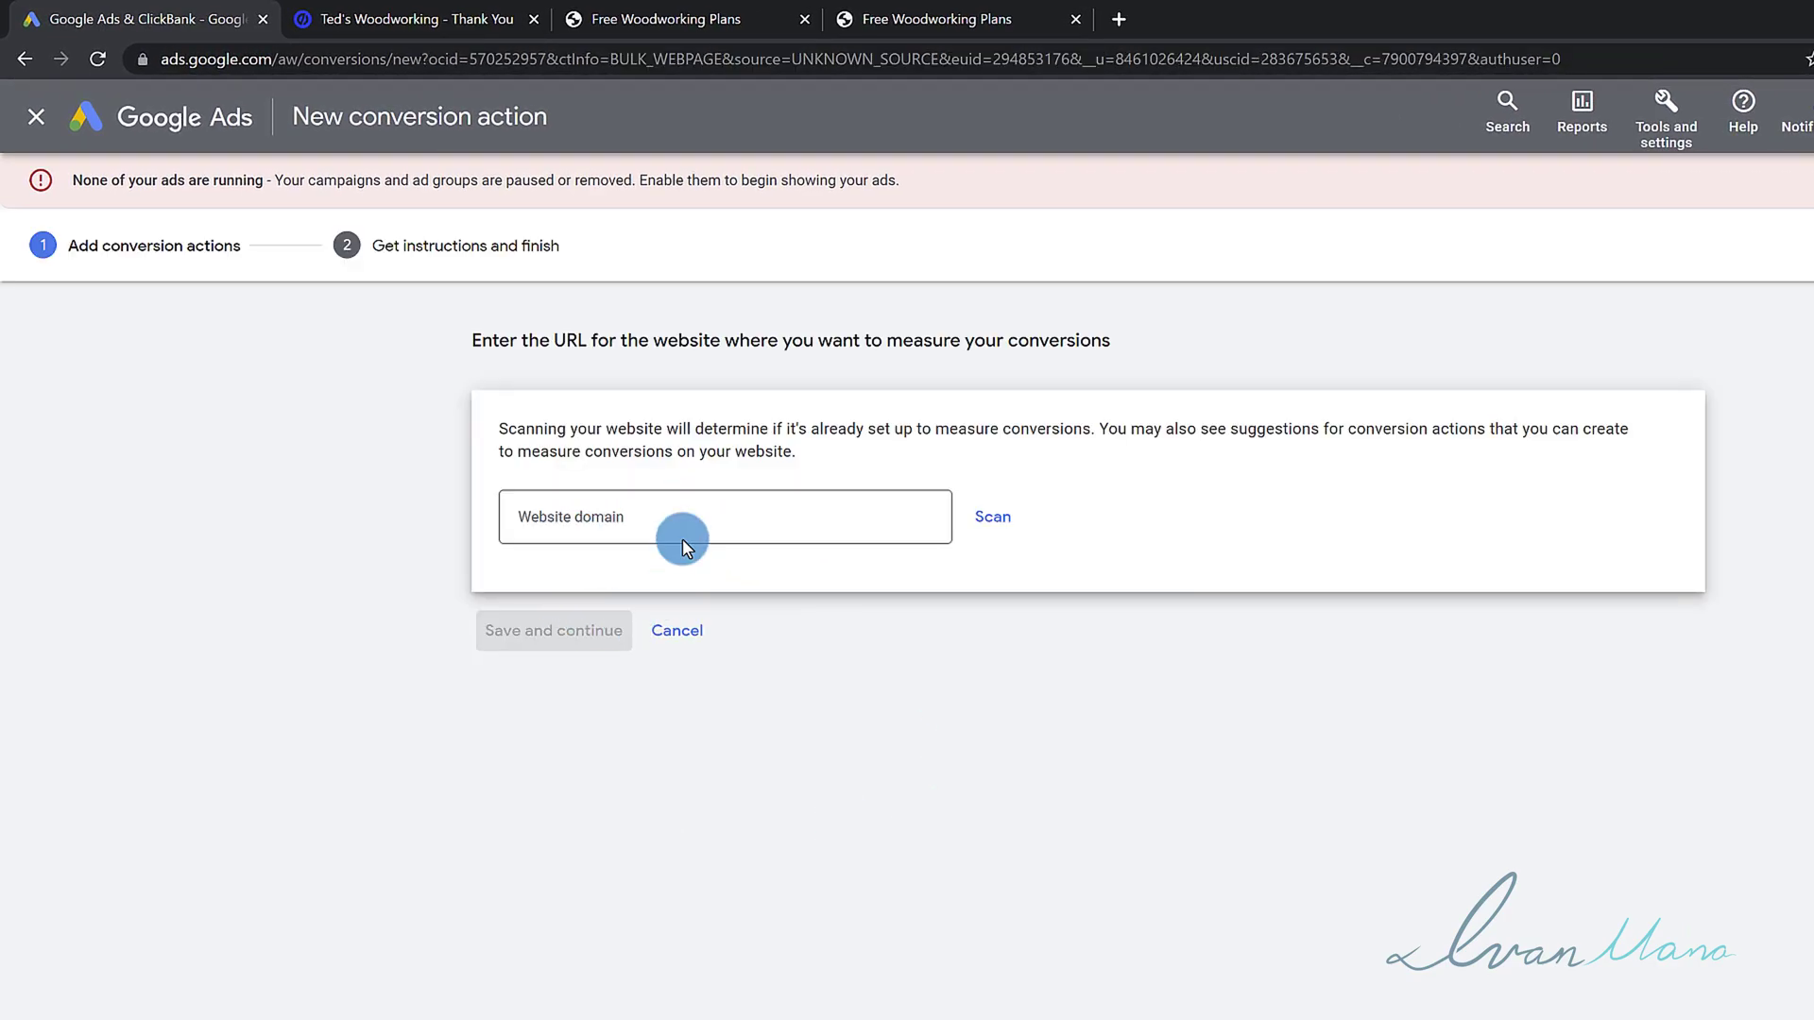
left_click(48, 128)
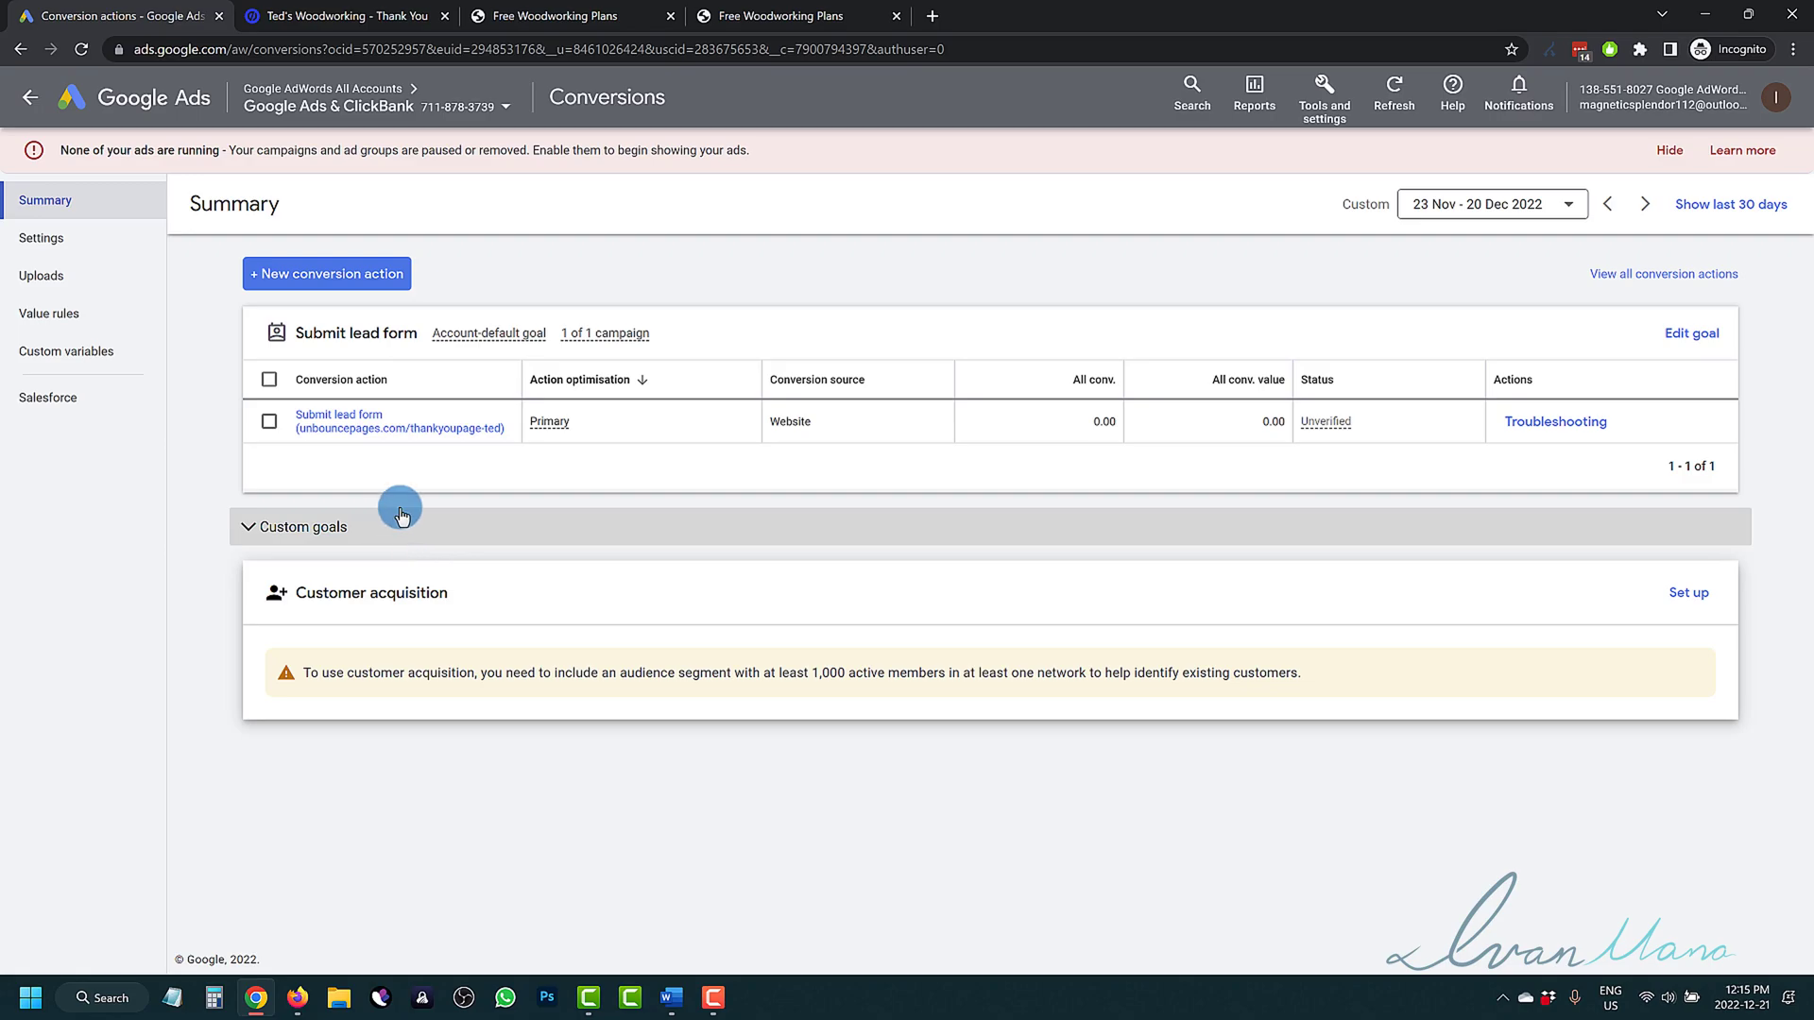
Open the presenter's YouTube channel in a new browser tab
left_click(928, 12)
type("youtube")
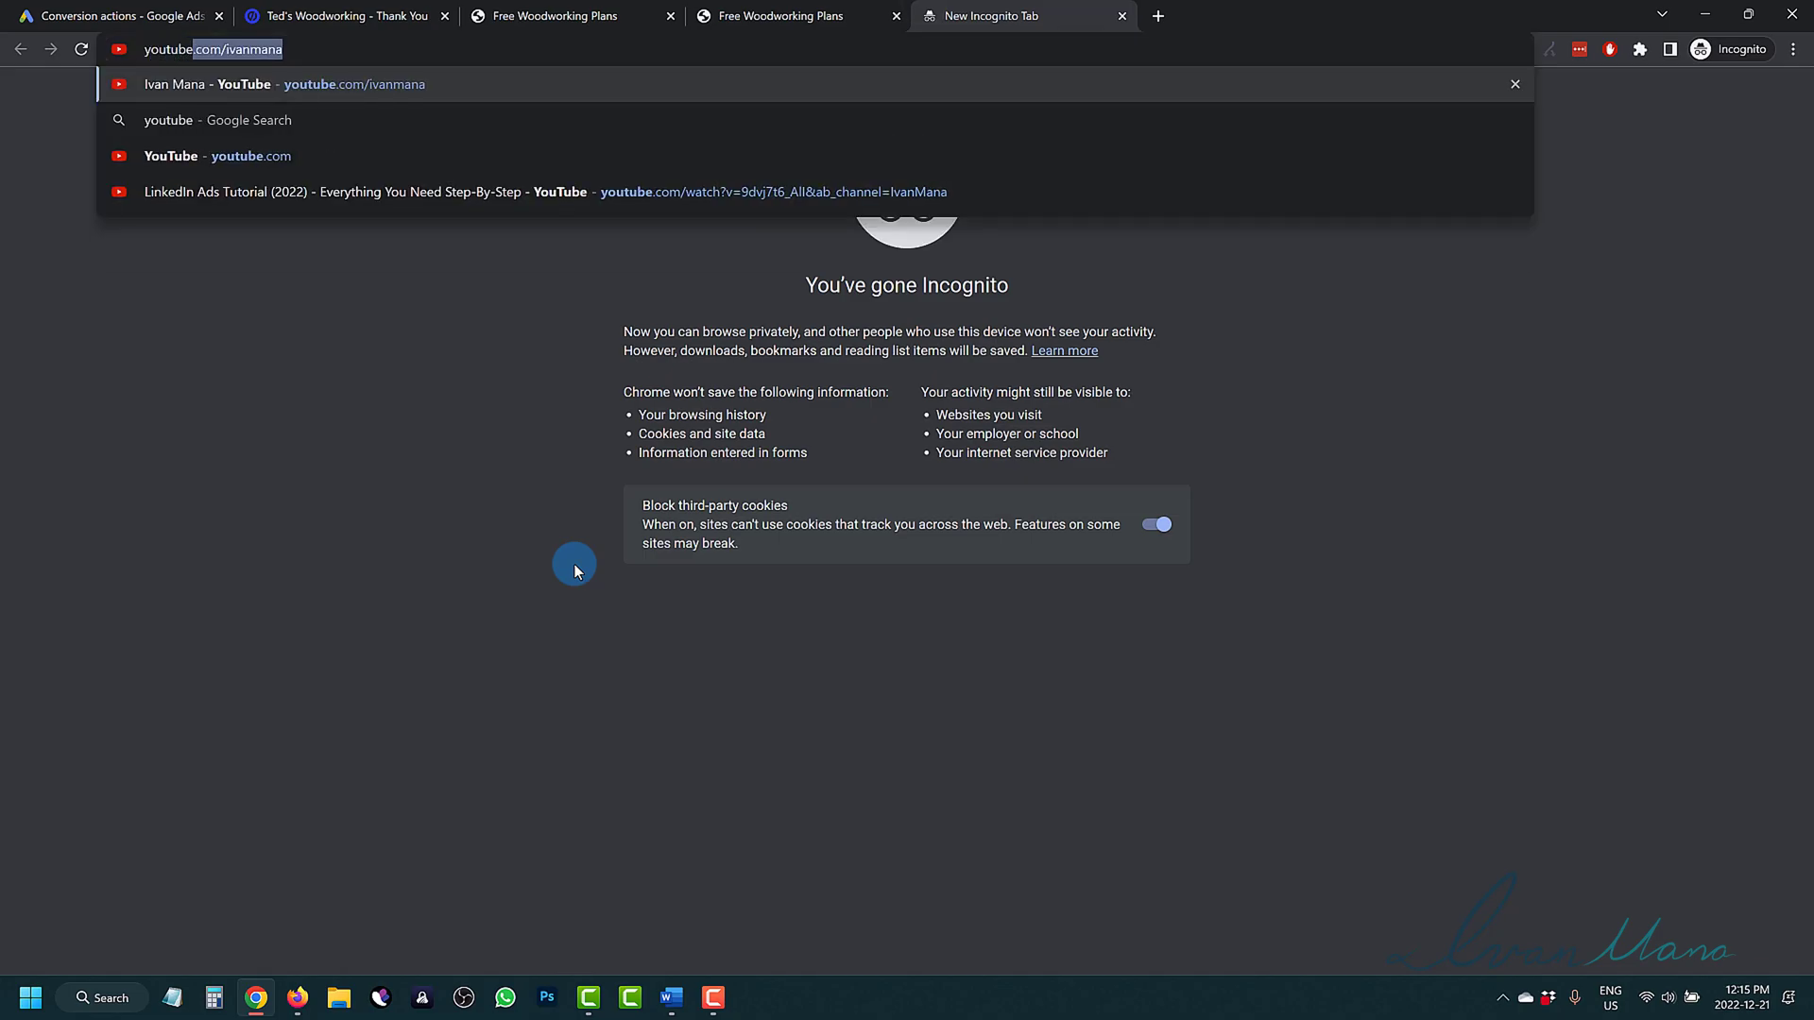
key("Return")
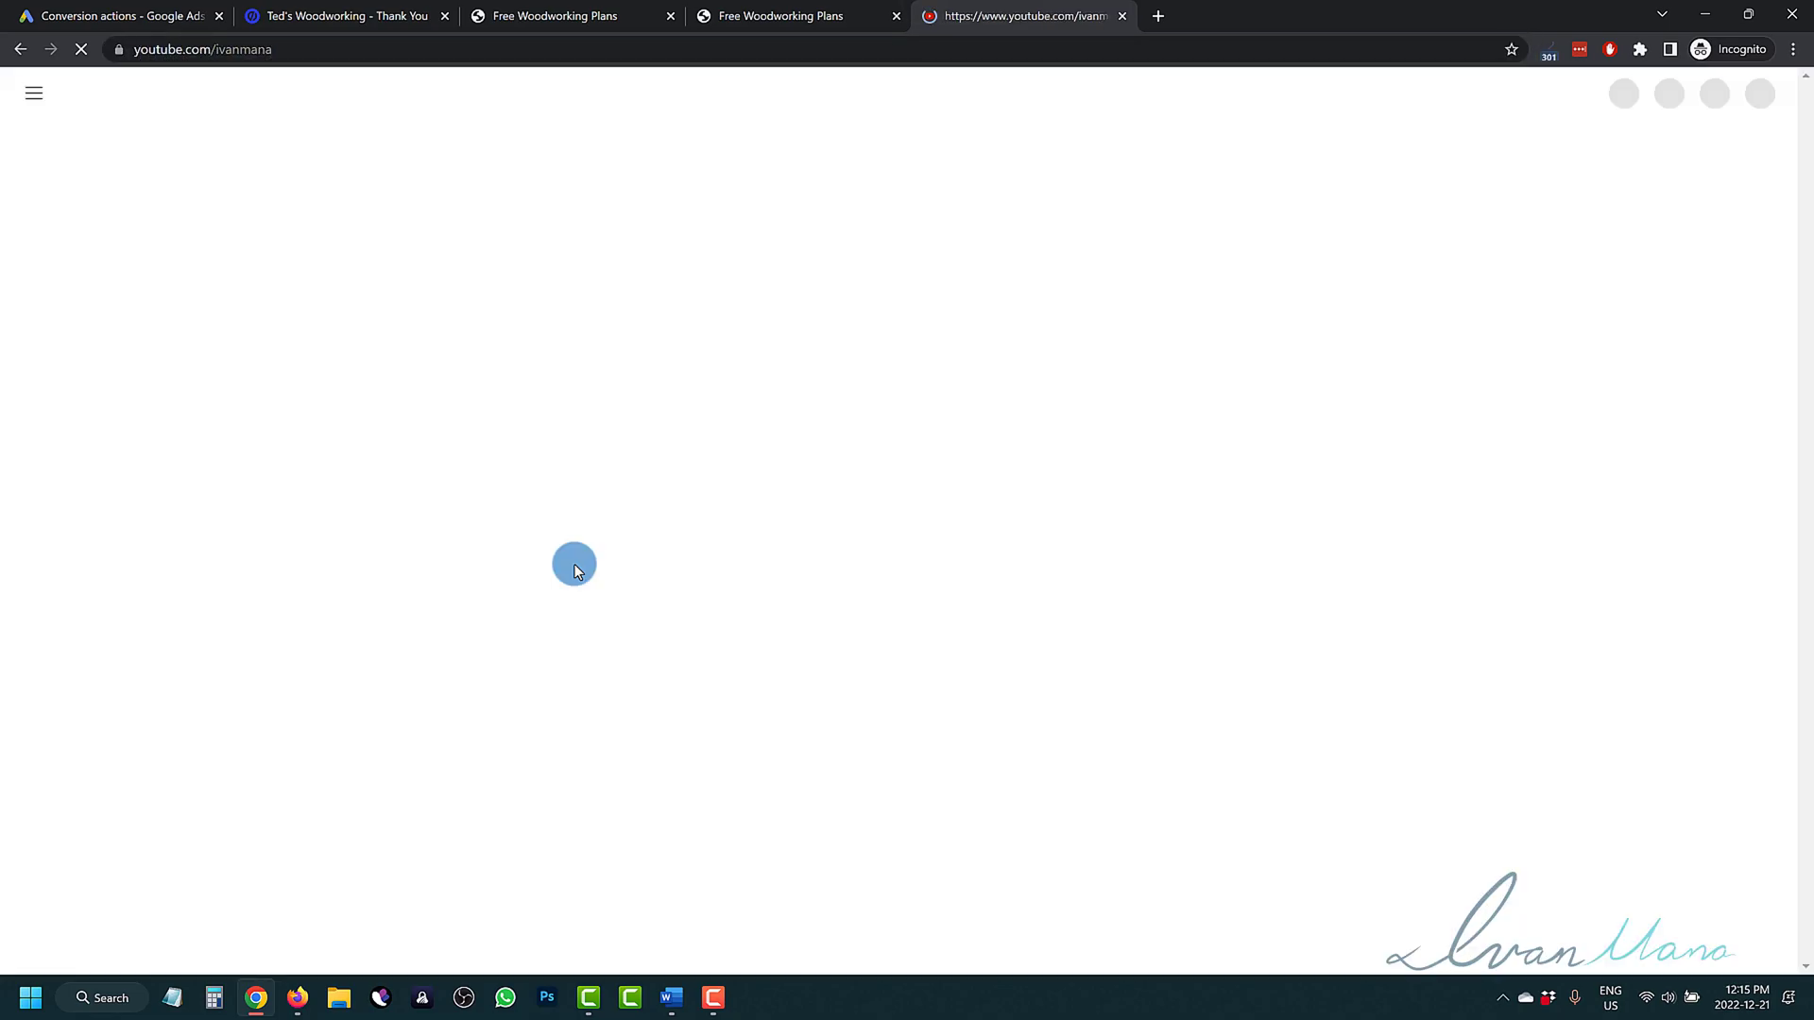